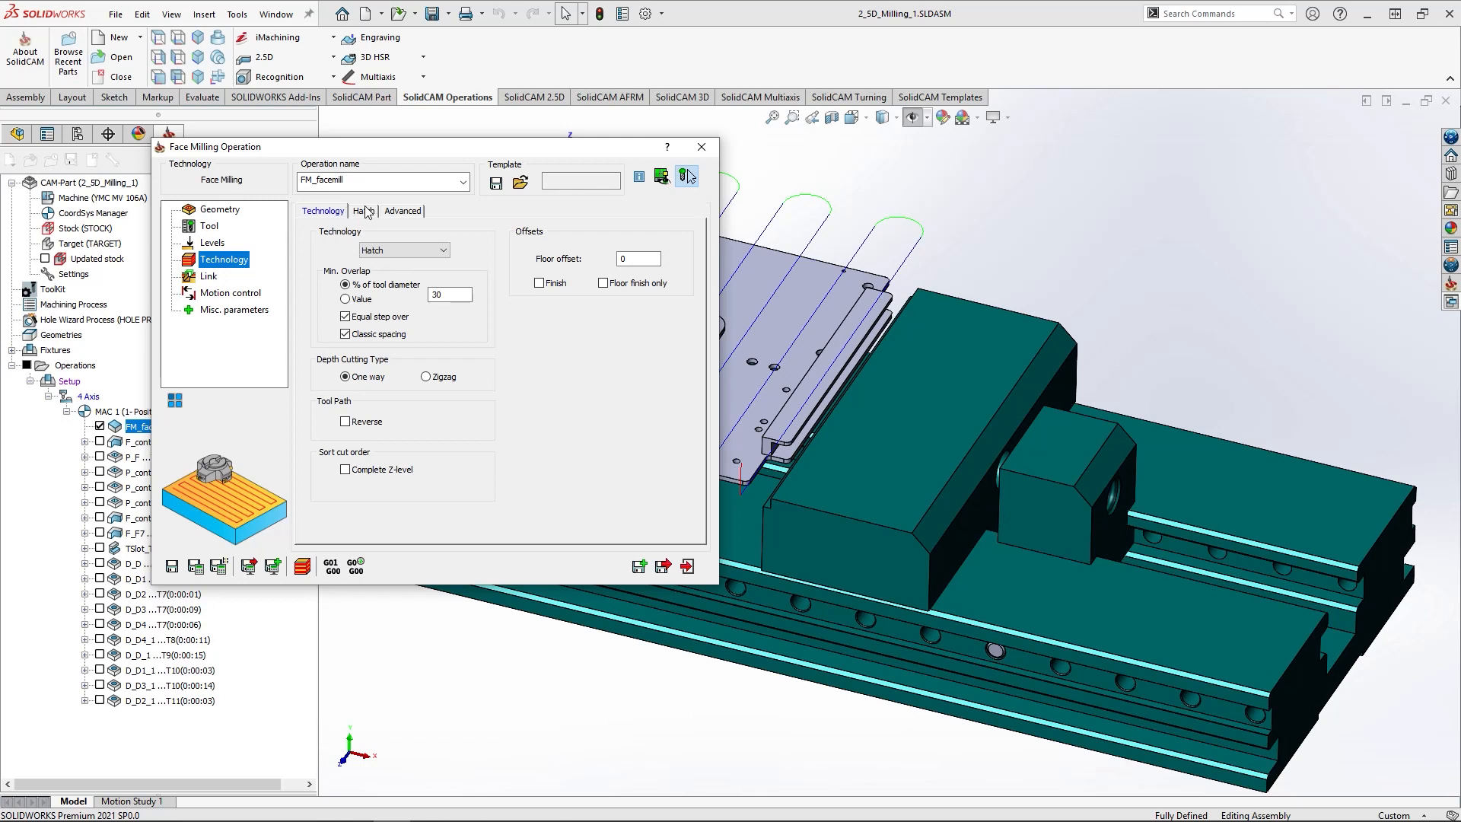
# Step: Enable Roll in for the face milling operation's hatch approach, then recalculate it and inspect the toolpath
pyautogui.click(365, 211)
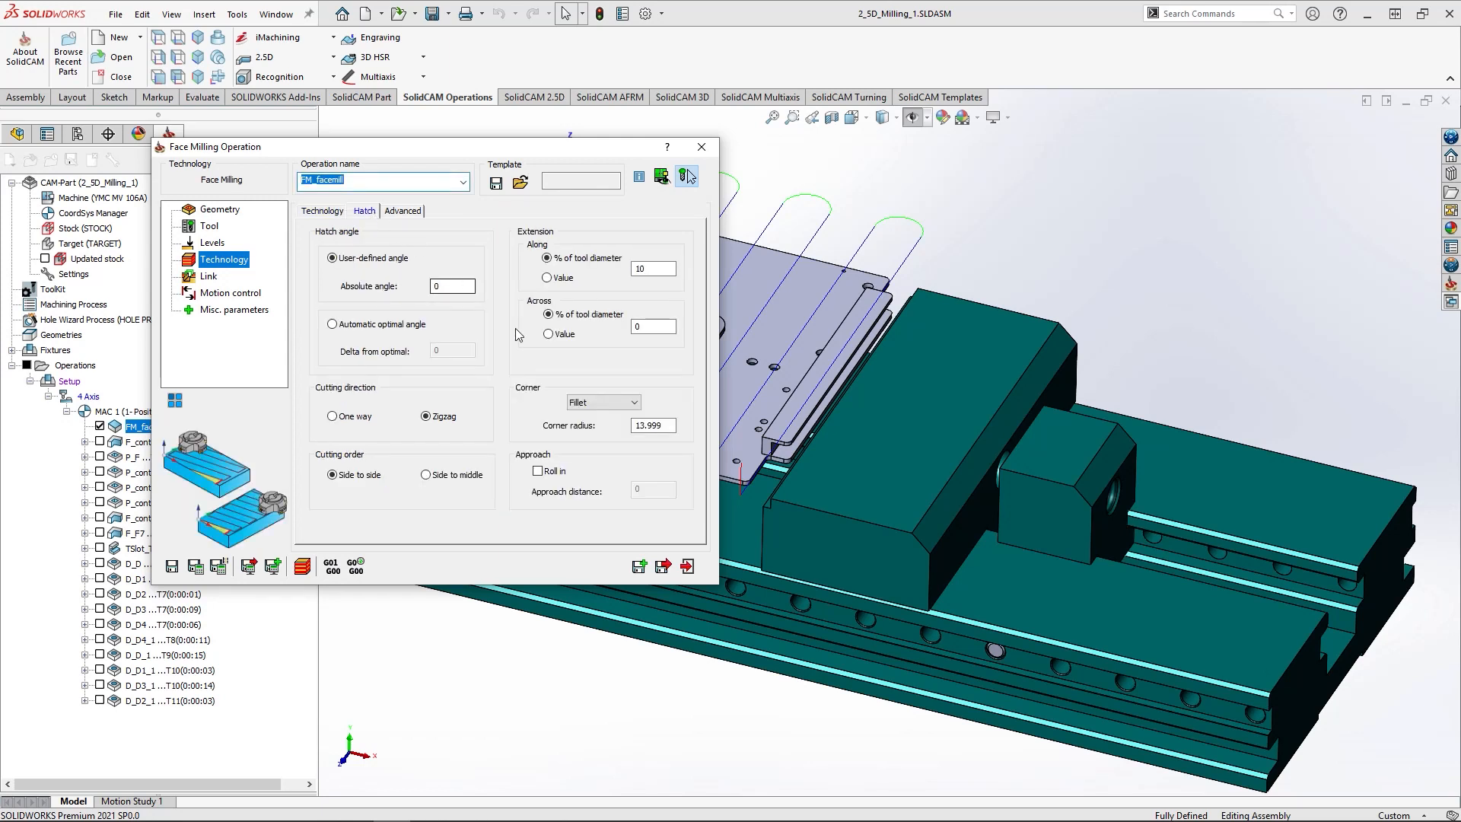
pyautogui.click(538, 471)
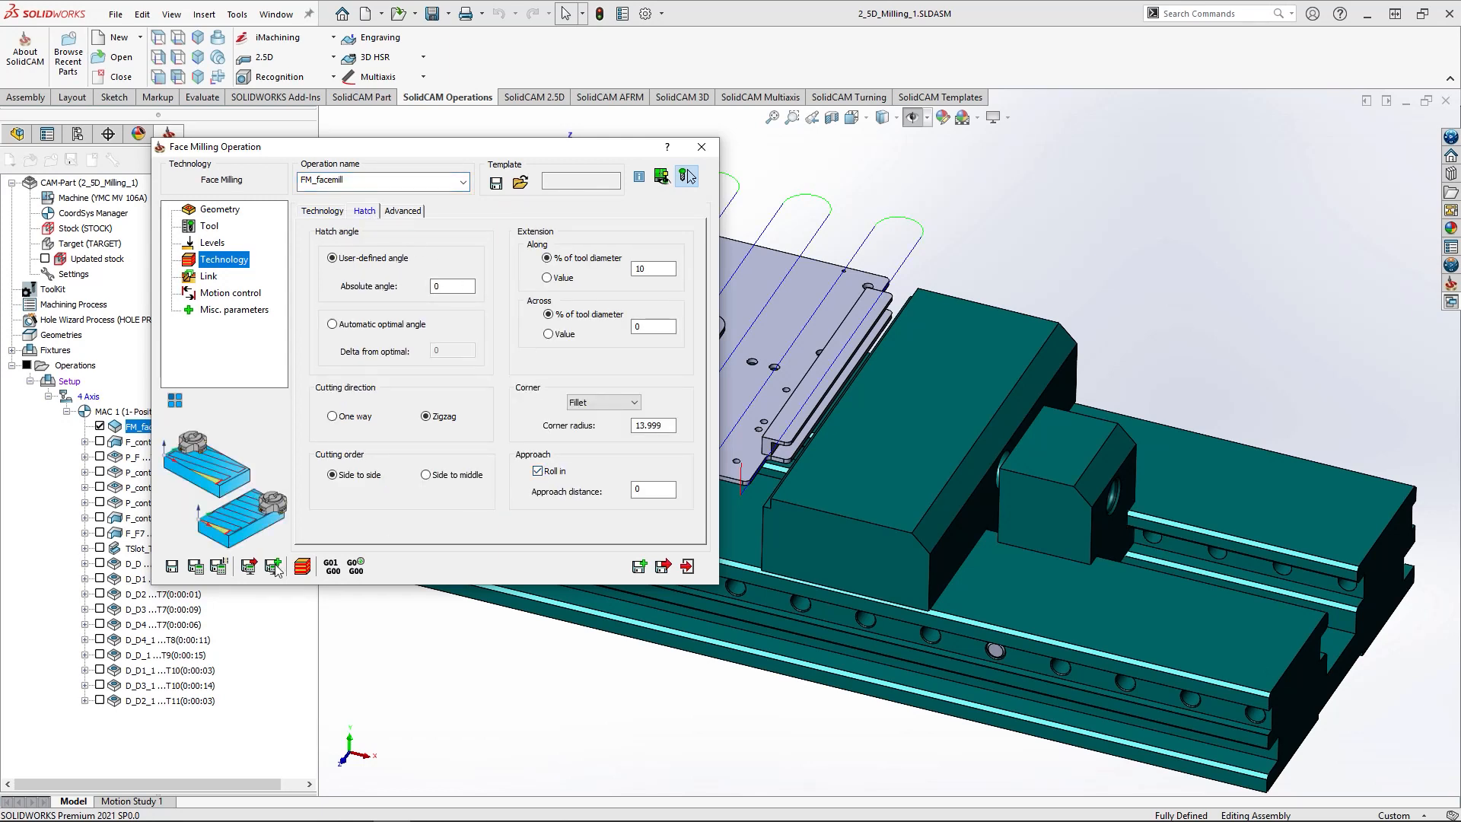
pyautogui.click(195, 569)
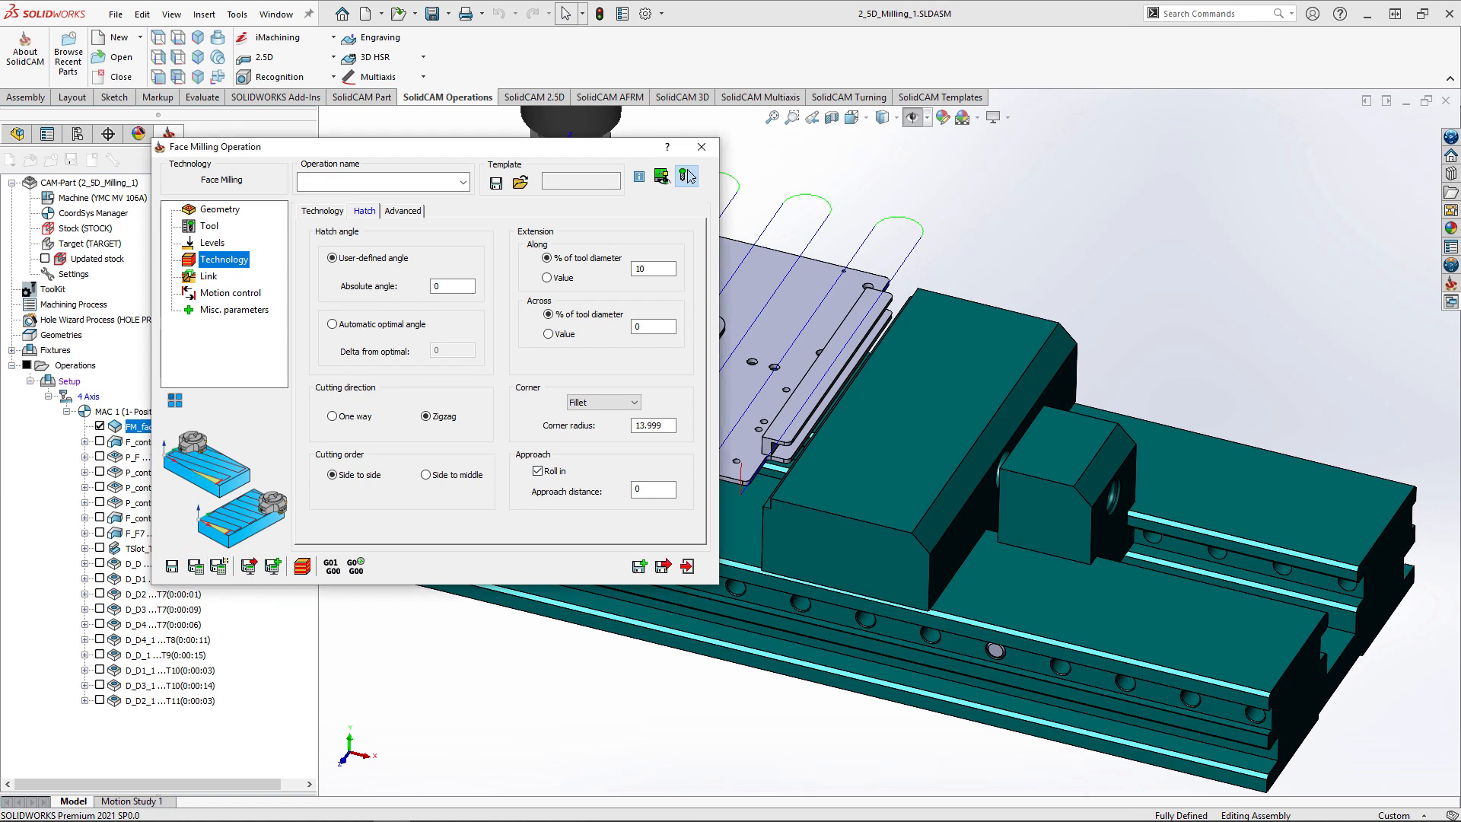
pyautogui.doubleClick(459, 150)
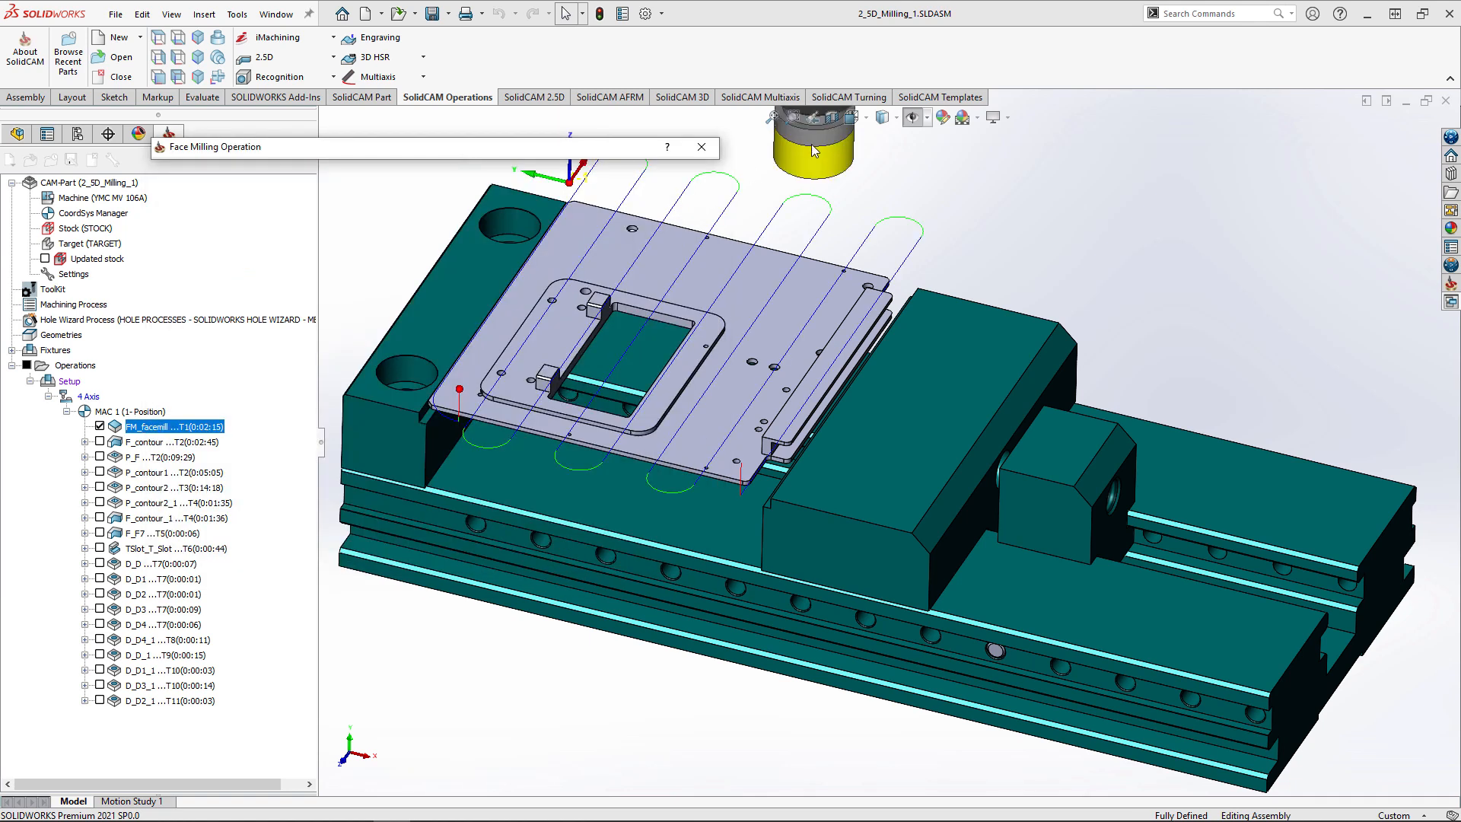
pyautogui.click(792, 116)
pyautogui.moveTo(370, 345); pyautogui.dragTo(561, 484)
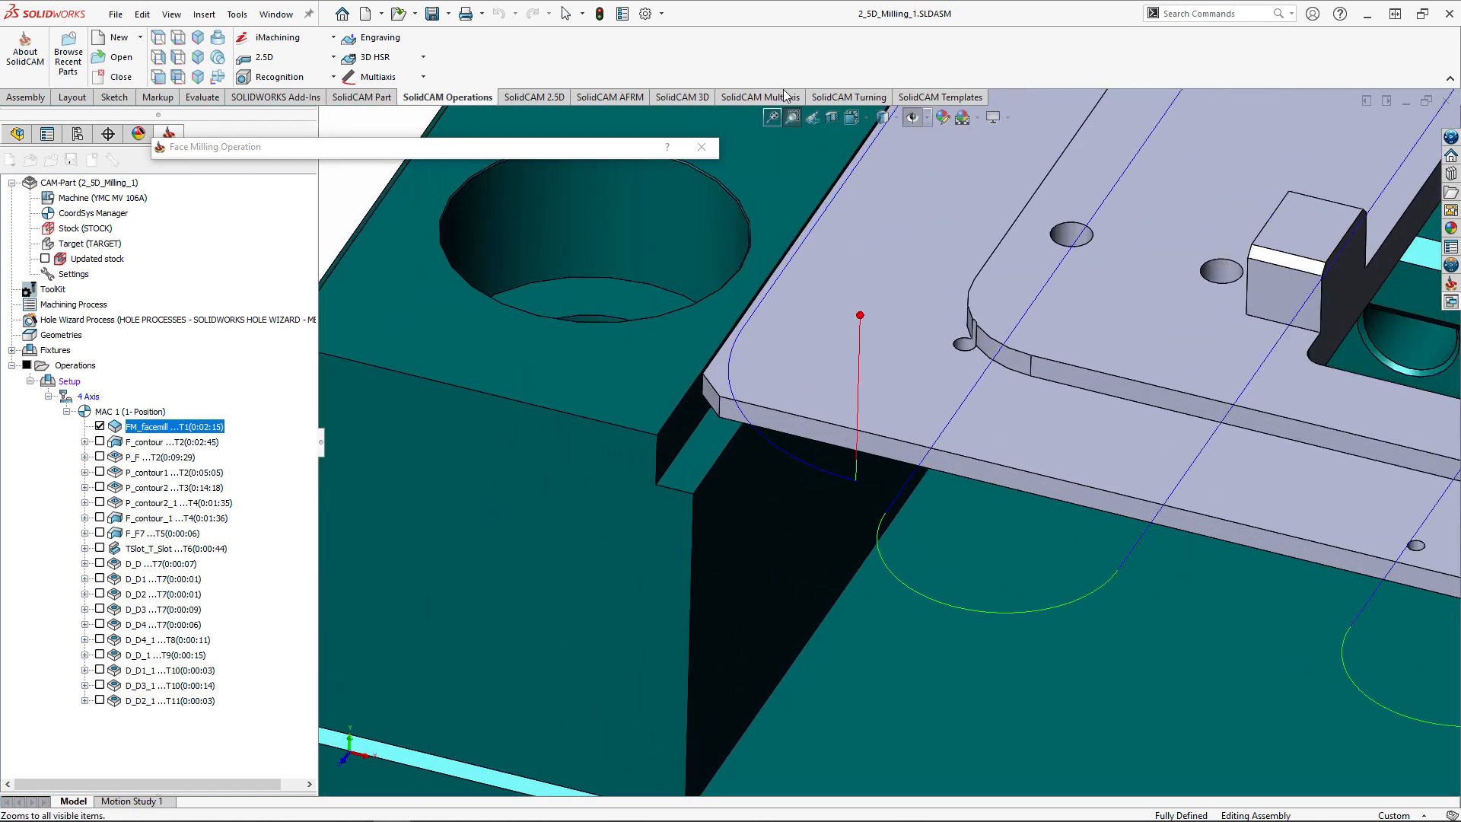
pyautogui.click(792, 118)
pyautogui.click(772, 118)
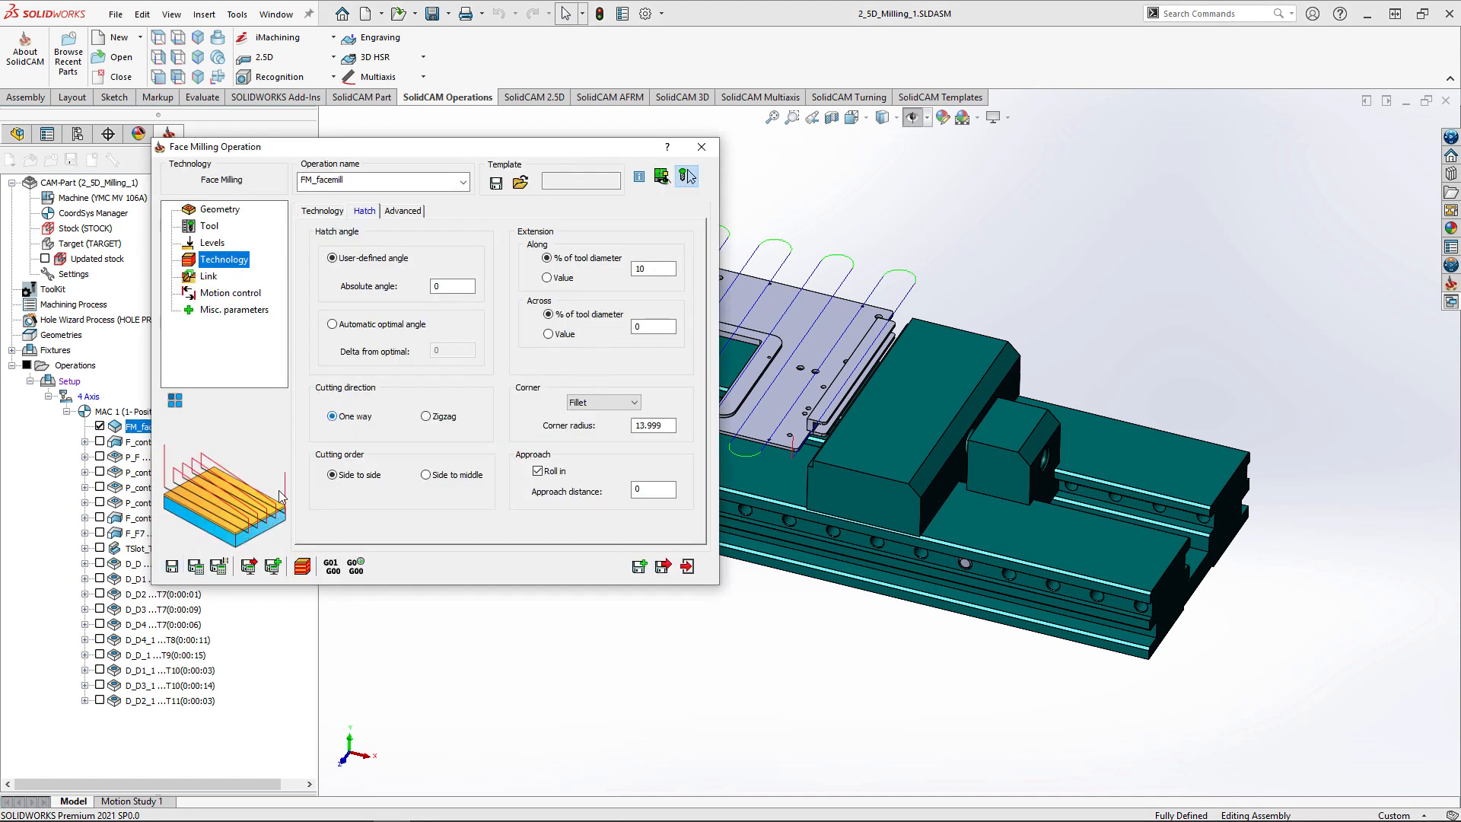
# Step: Set the face milling hatch's cutting direction to One way, then recalculate and inspect the toolpath
pyautogui.click(199, 571)
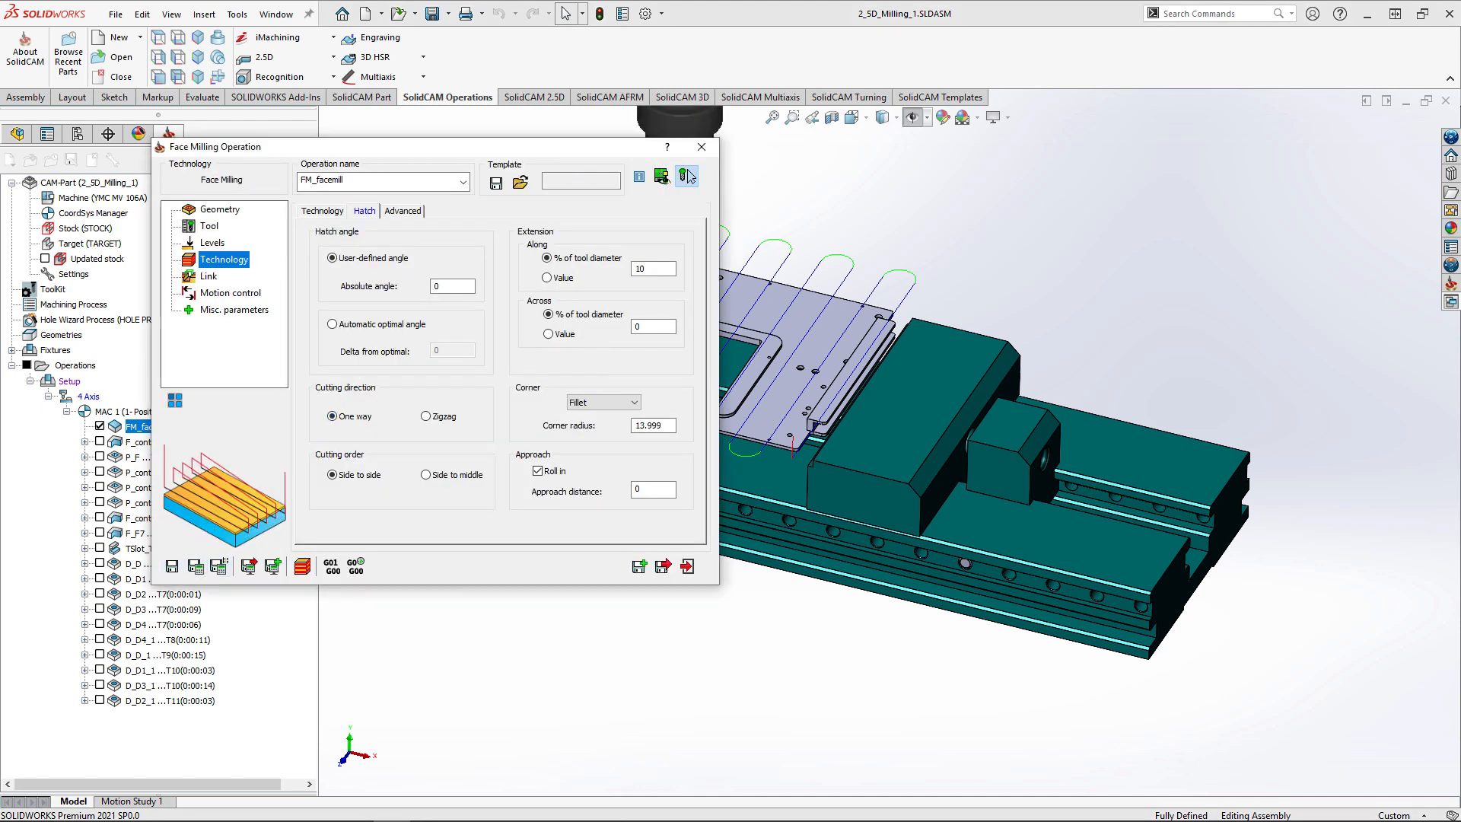
pyautogui.doubleClick(367, 145)
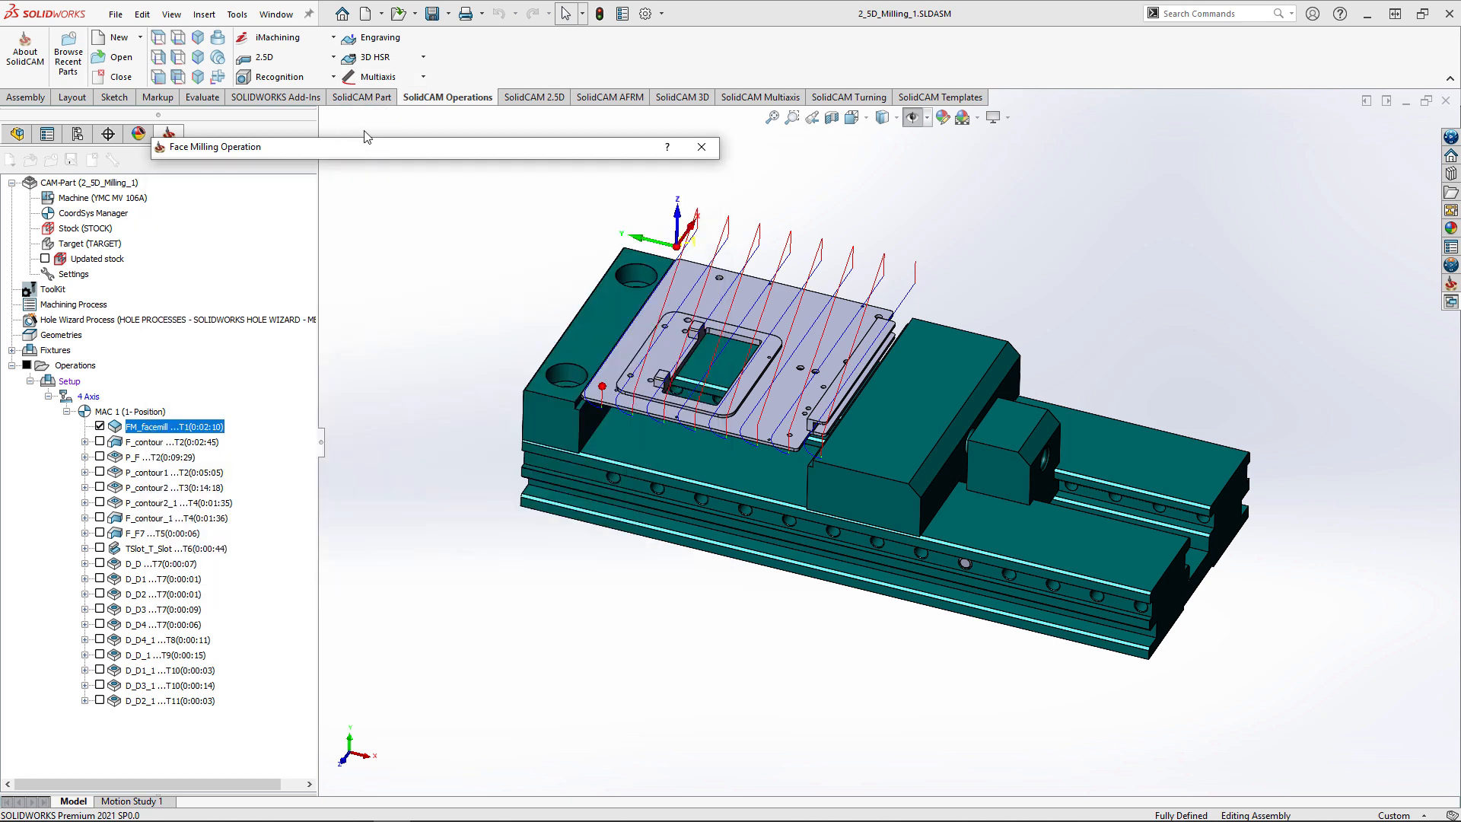
pyautogui.scroll(-5, 887, 305)
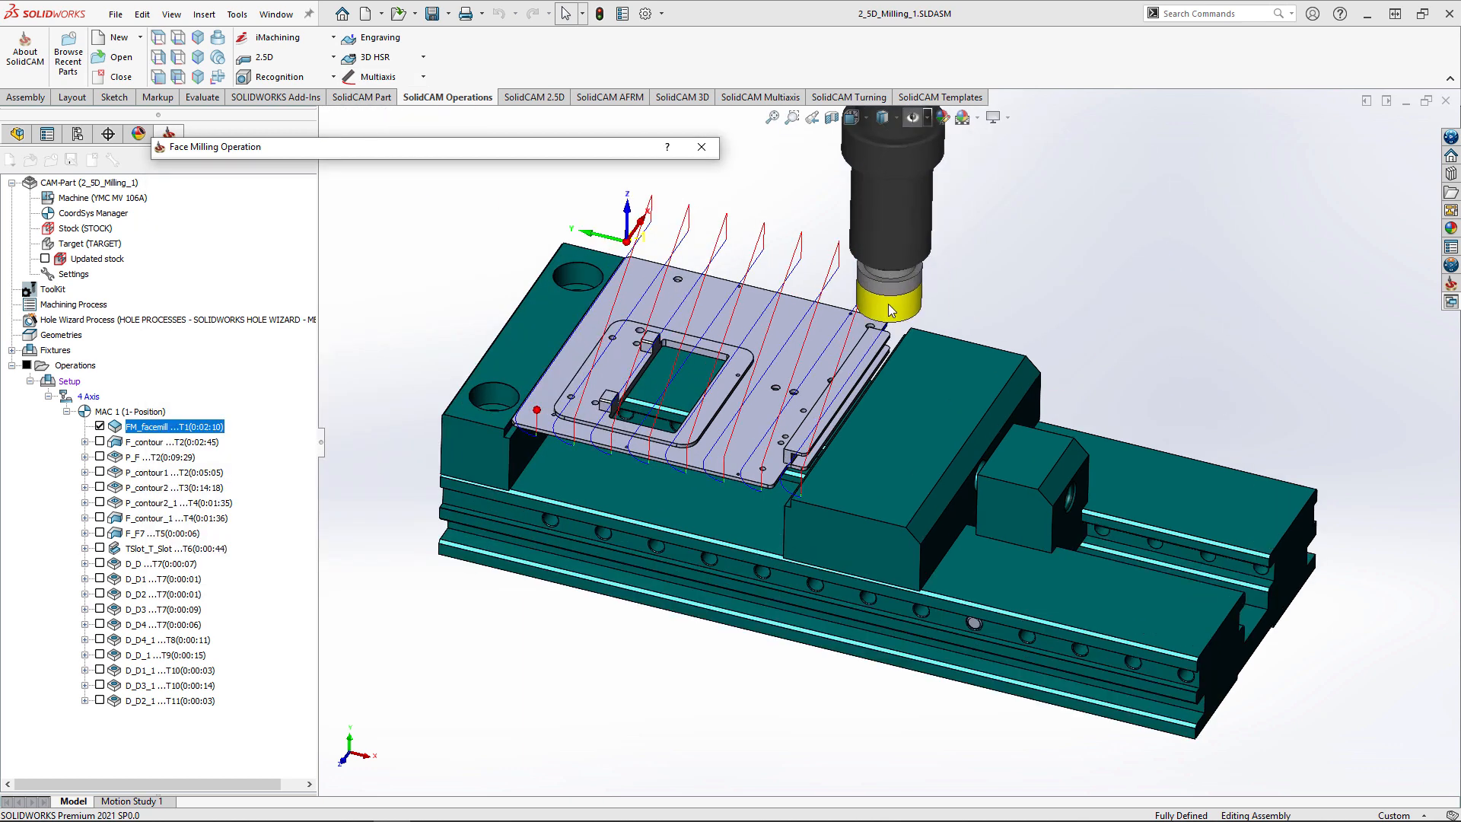
pyautogui.doubleClick(426, 149)
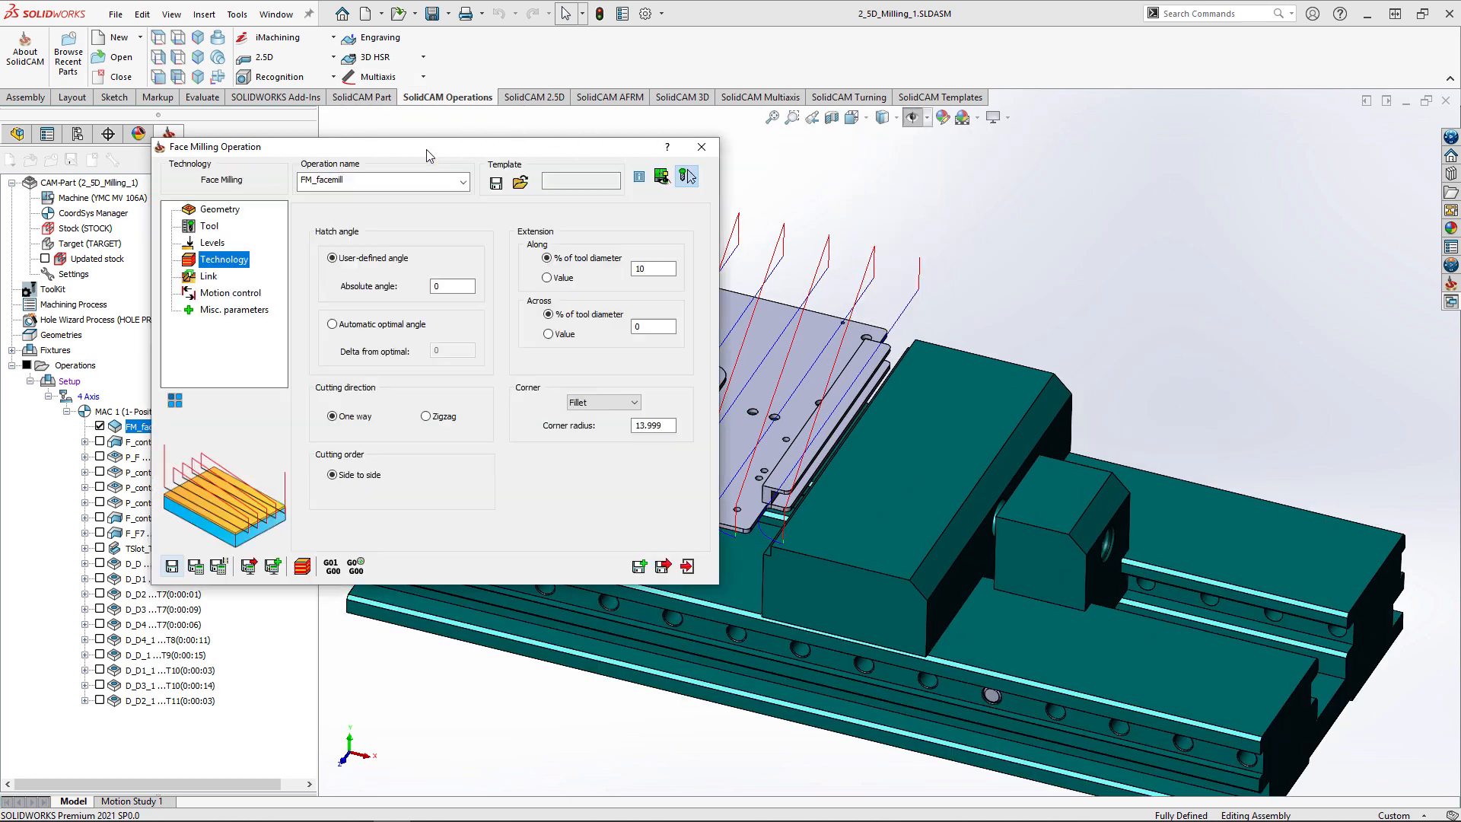
# Step: Run the Host CAD simulation of the FM_facemill operation, then exit the simulation and close the operation
pyautogui.click(301, 565)
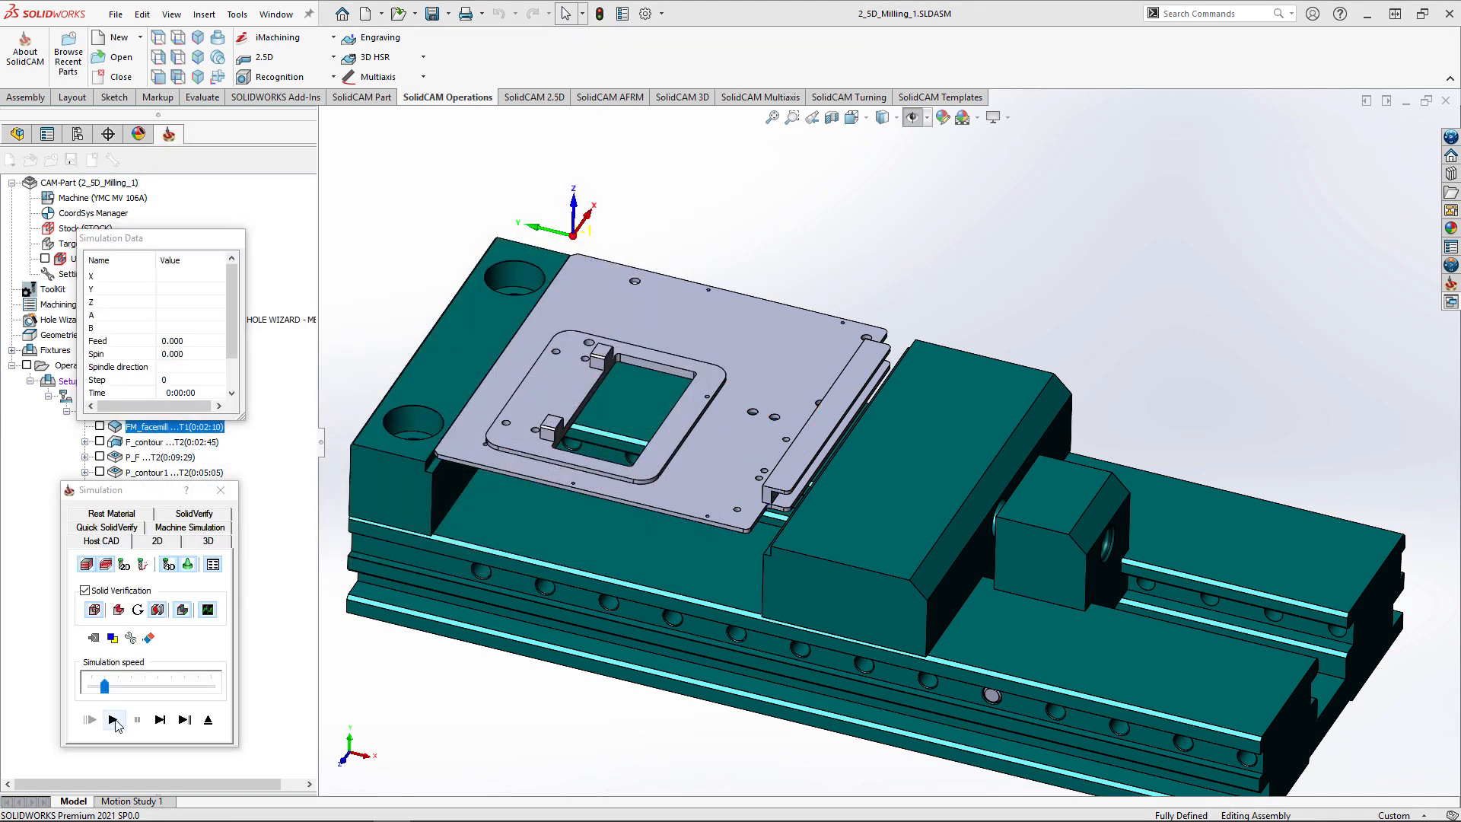
pyautogui.click(114, 720)
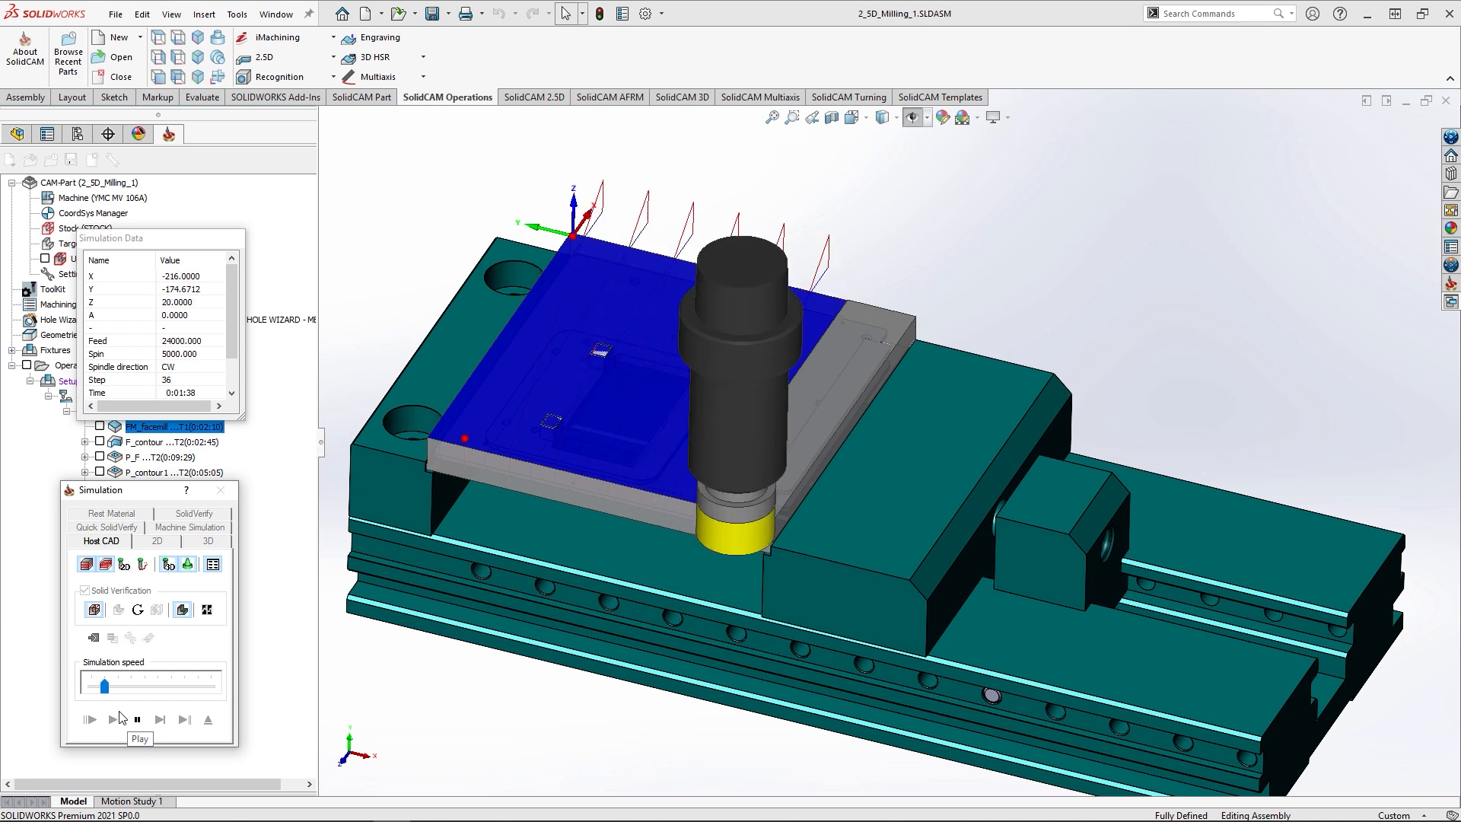
pyautogui.click(208, 720)
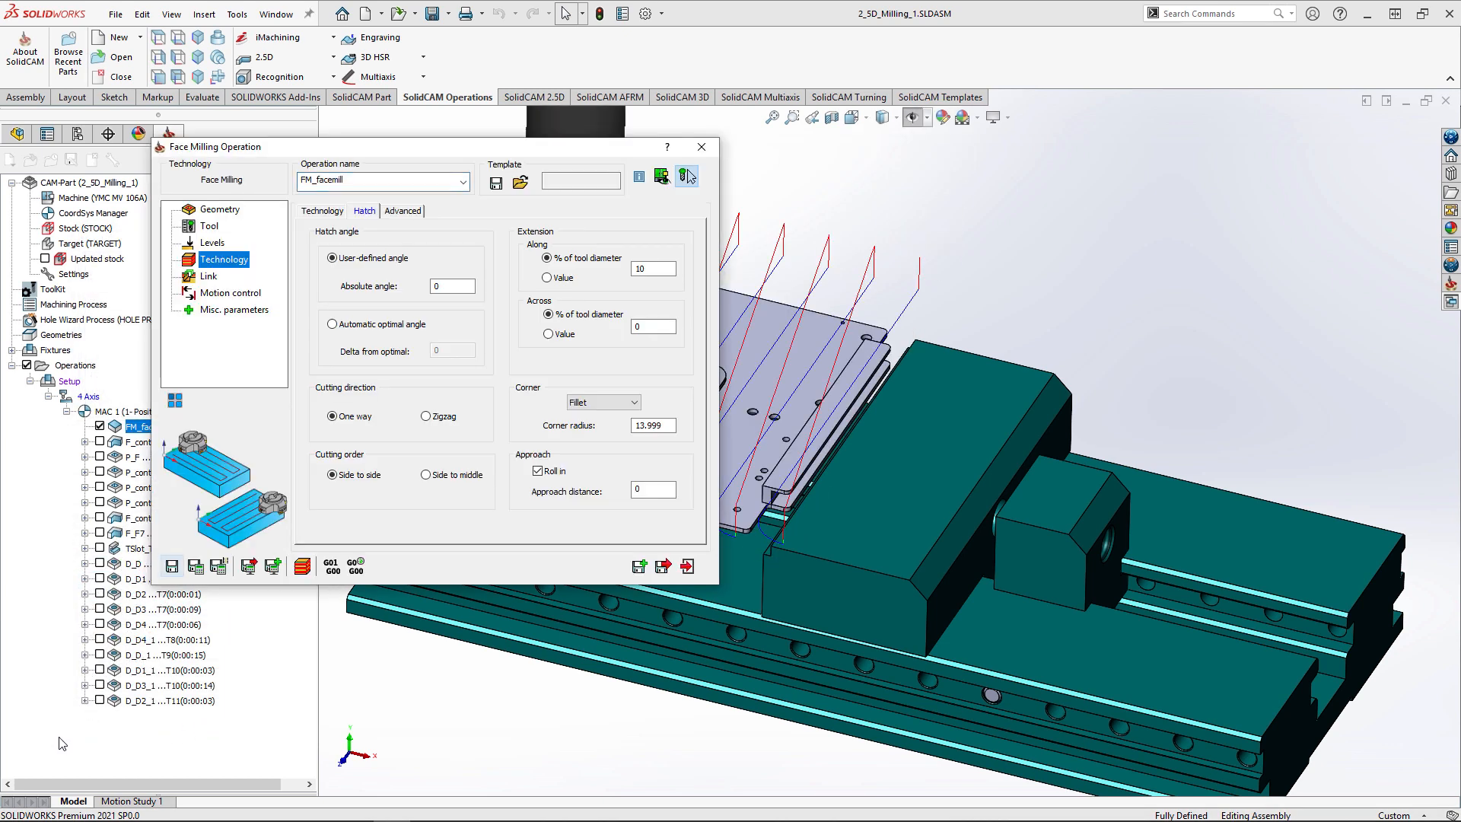
pyautogui.click(701, 144)
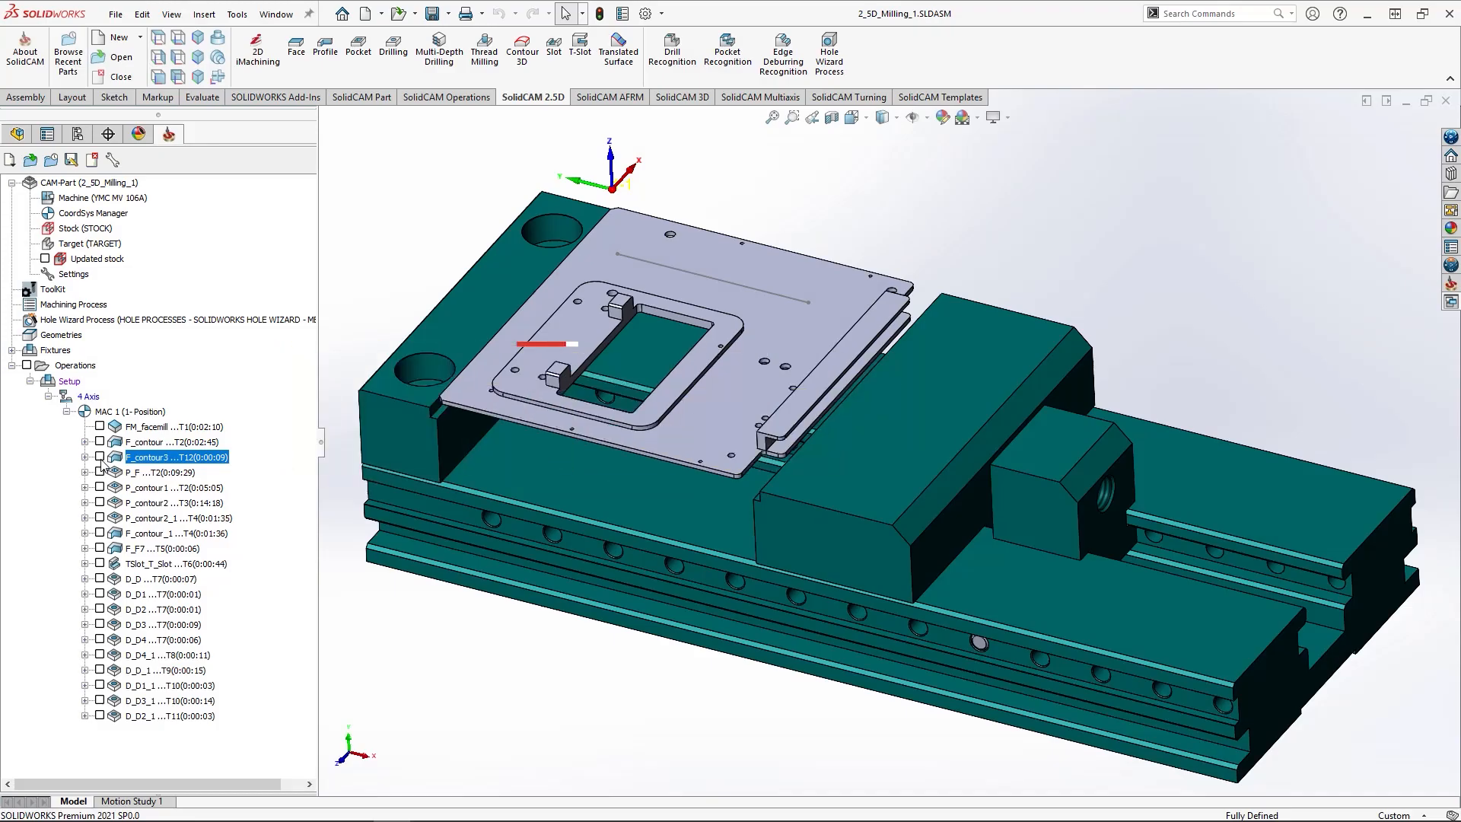
# Step: Set the lead-in of the F_contour3 profile operation to Arc, then recalculate and inspect its toolpath
pyautogui.click(100, 457)
pyautogui.doubleClick(182, 459)
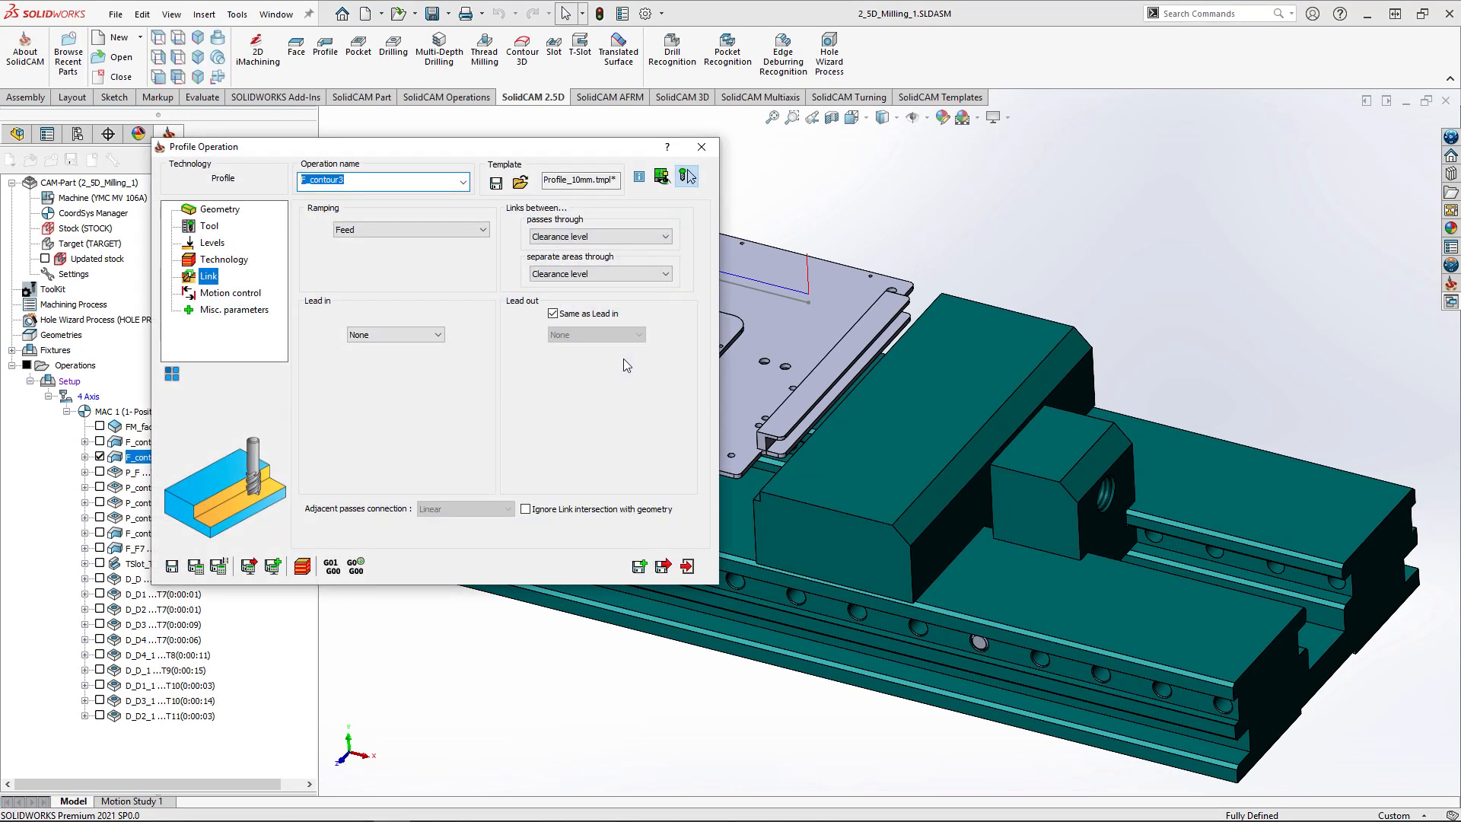
pyautogui.click(430, 335)
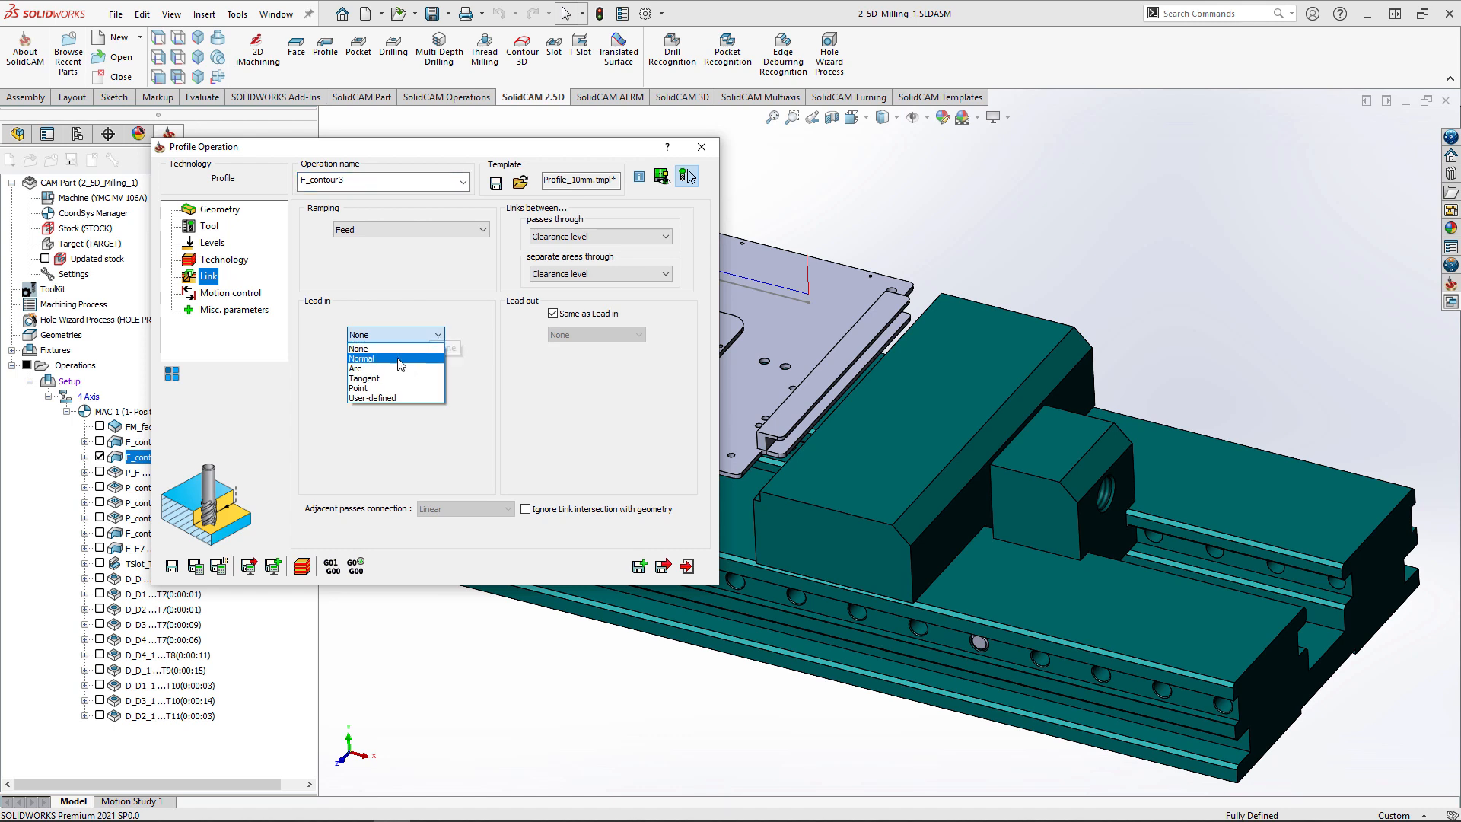
pyautogui.click(393, 371)
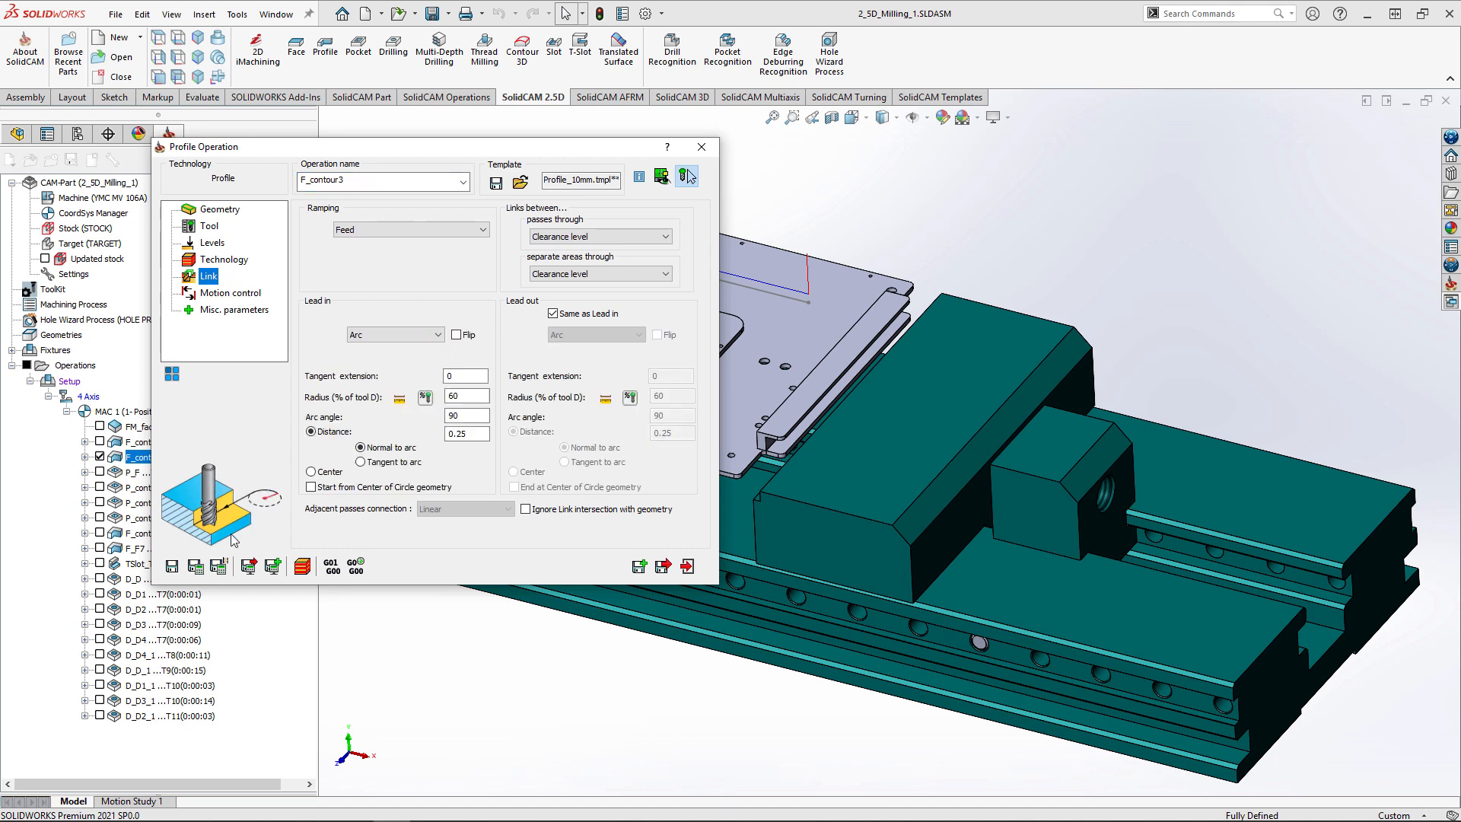
pyautogui.click(195, 567)
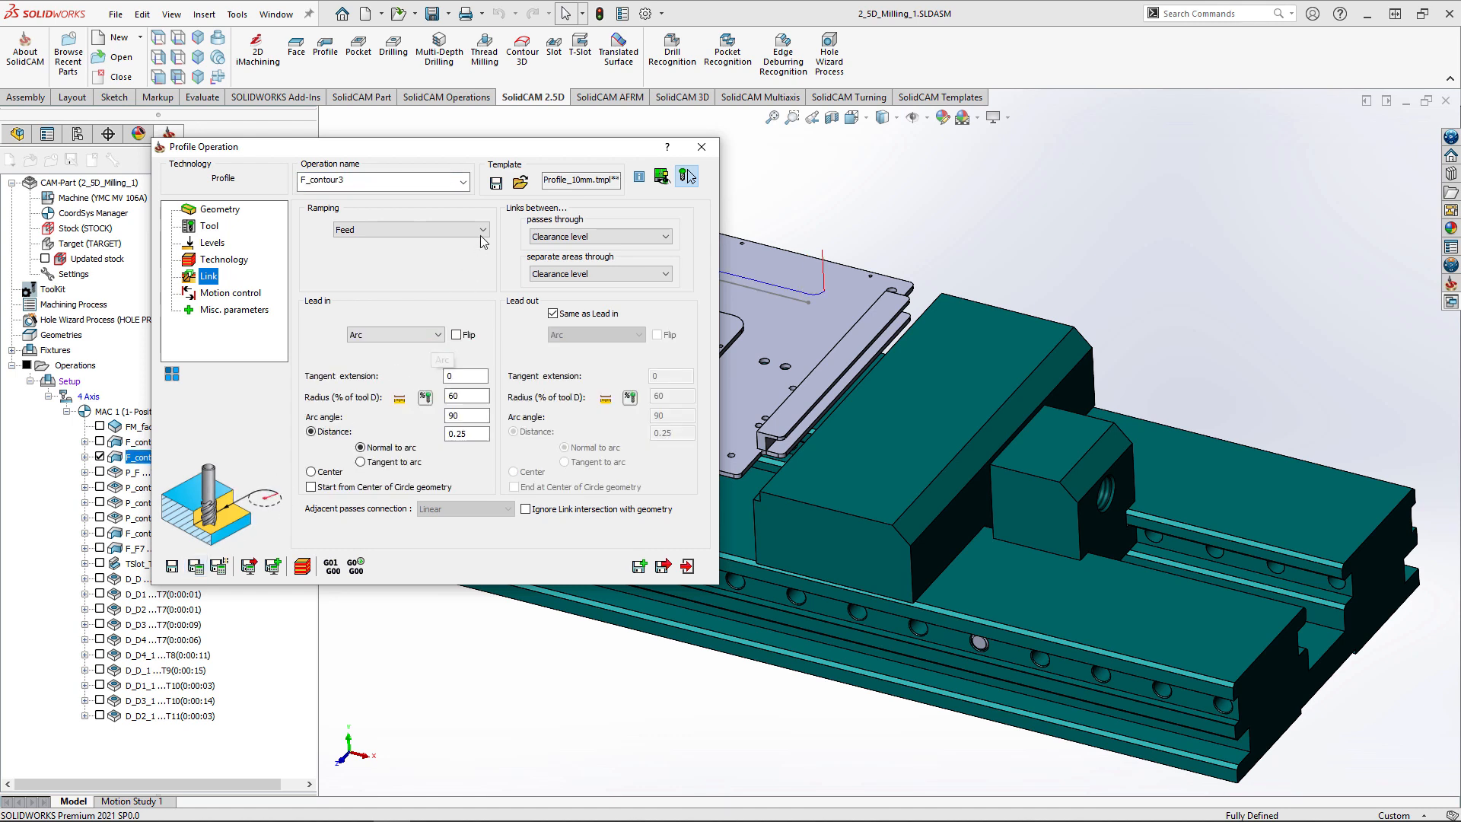
pyautogui.doubleClick(533, 150)
pyautogui.scroll(-3, 635, 206)
pyautogui.scroll(-1, 682, 263)
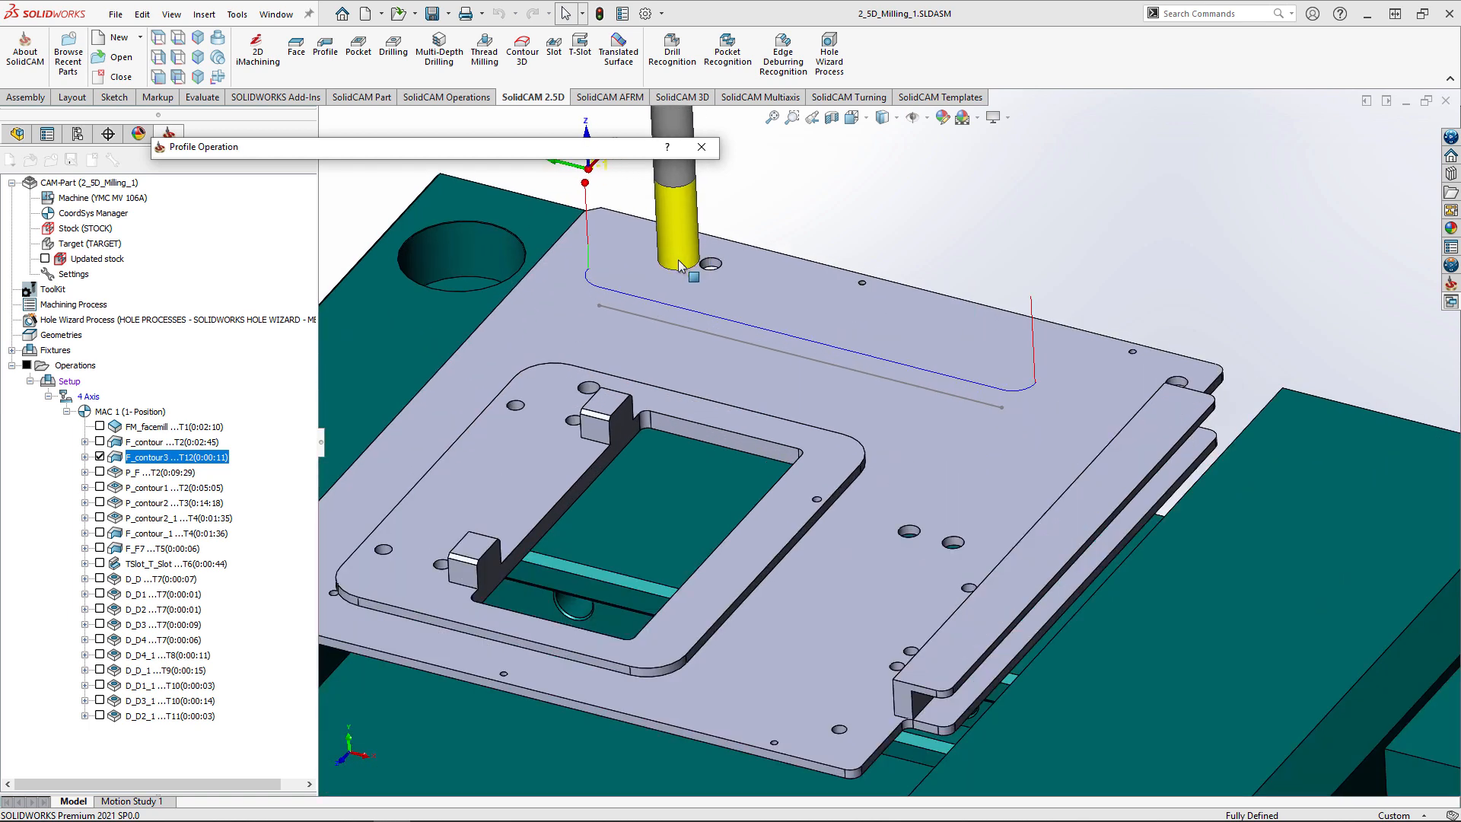
pyautogui.doubleClick(471, 147)
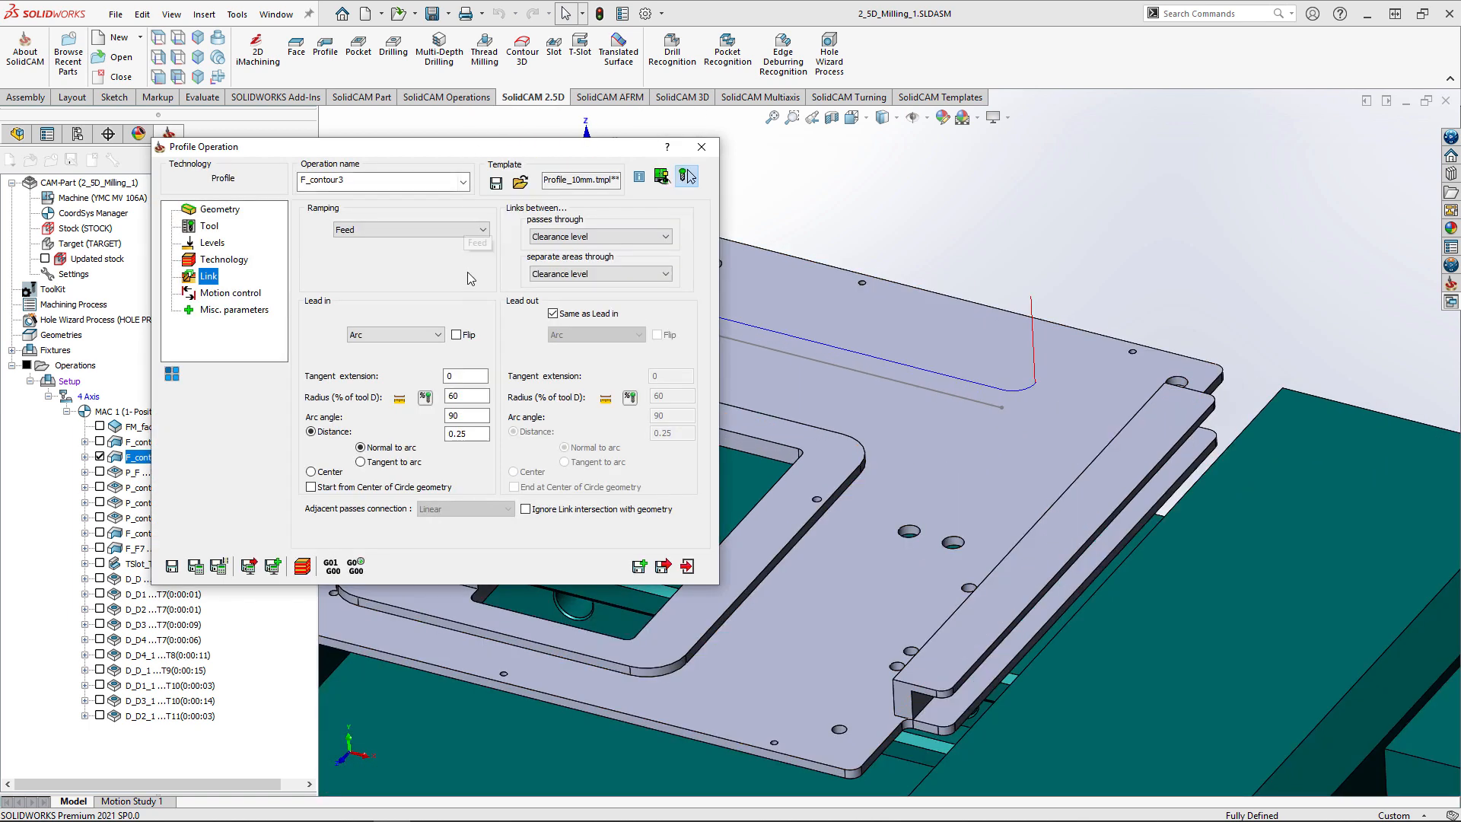
# Step: Flip the arc lead-in of the F_contour3 operation, recalculate and inspect the toolpath, and close the operation
pyautogui.click(457, 334)
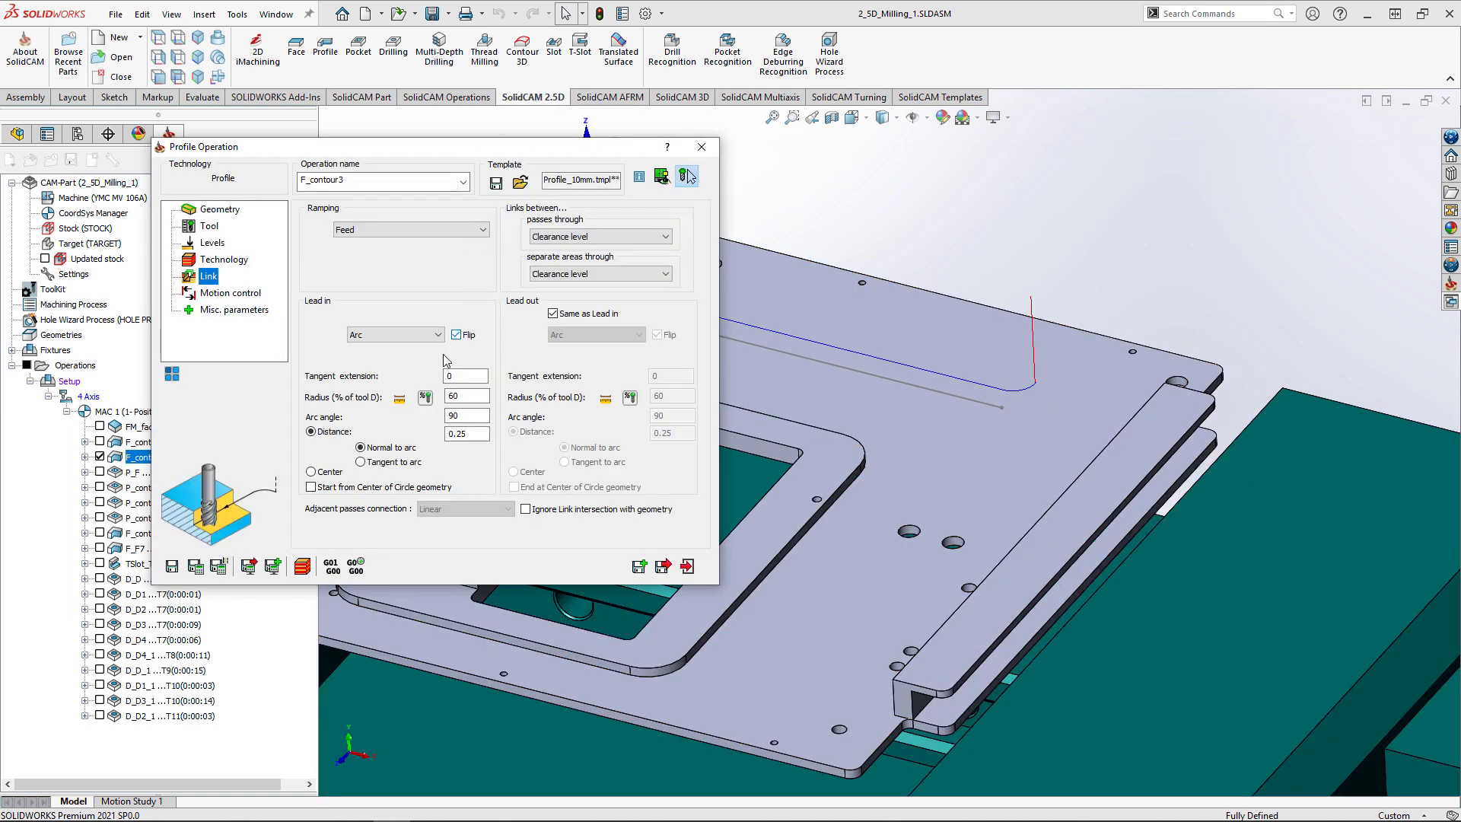
pyautogui.click(195, 566)
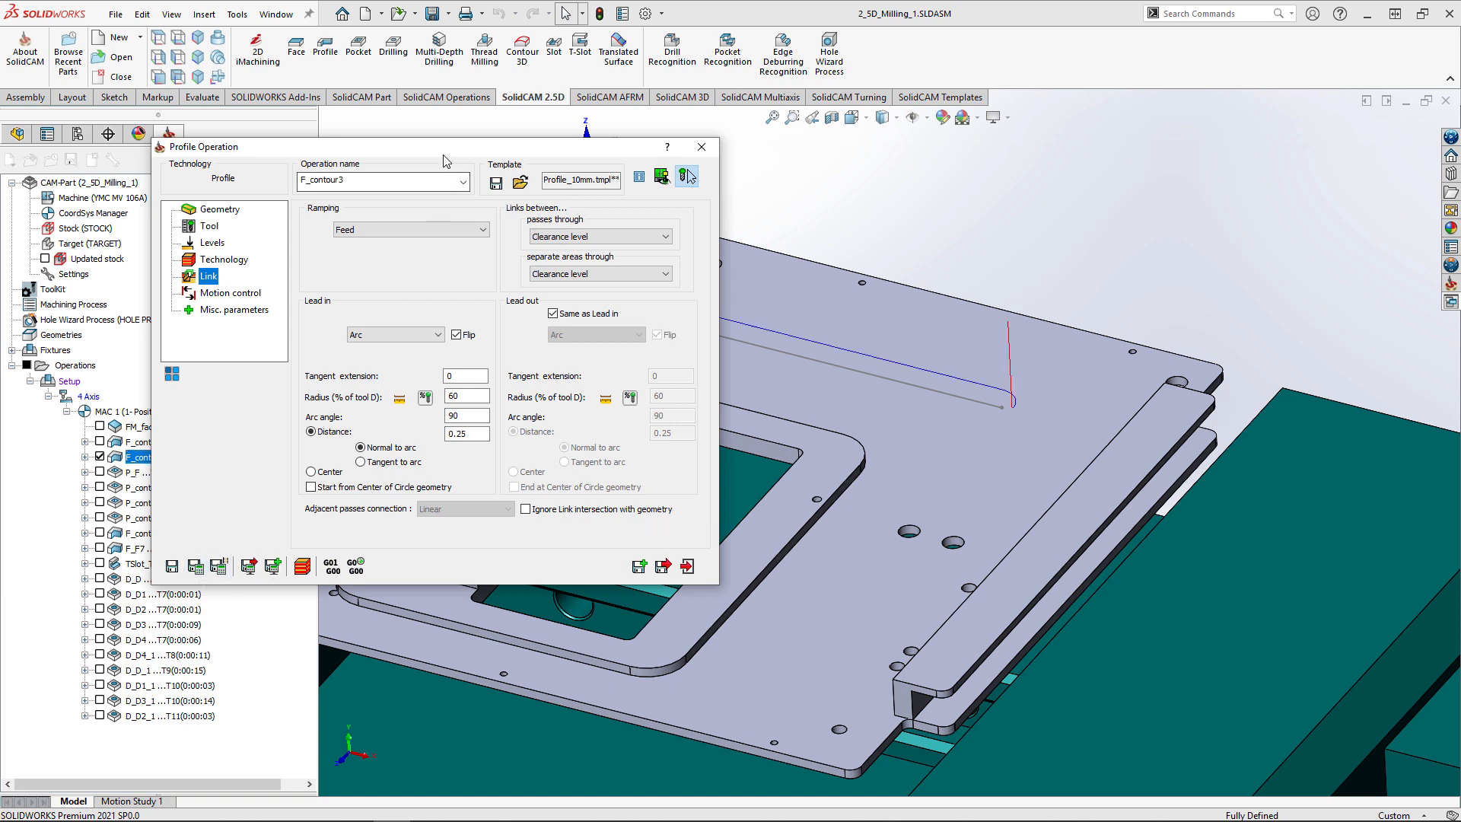
pyautogui.doubleClick(447, 149)
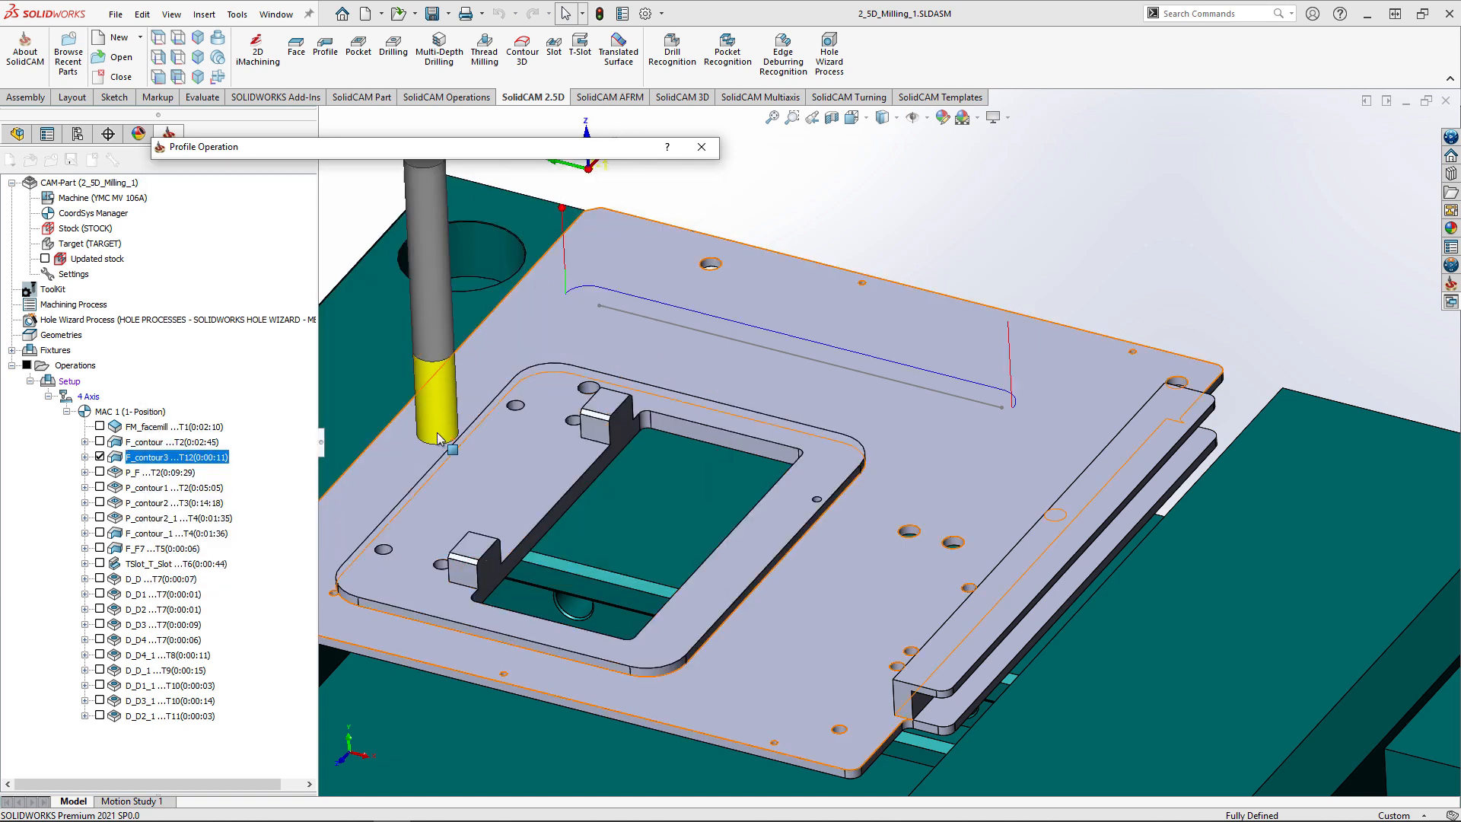
pyautogui.click(701, 146)
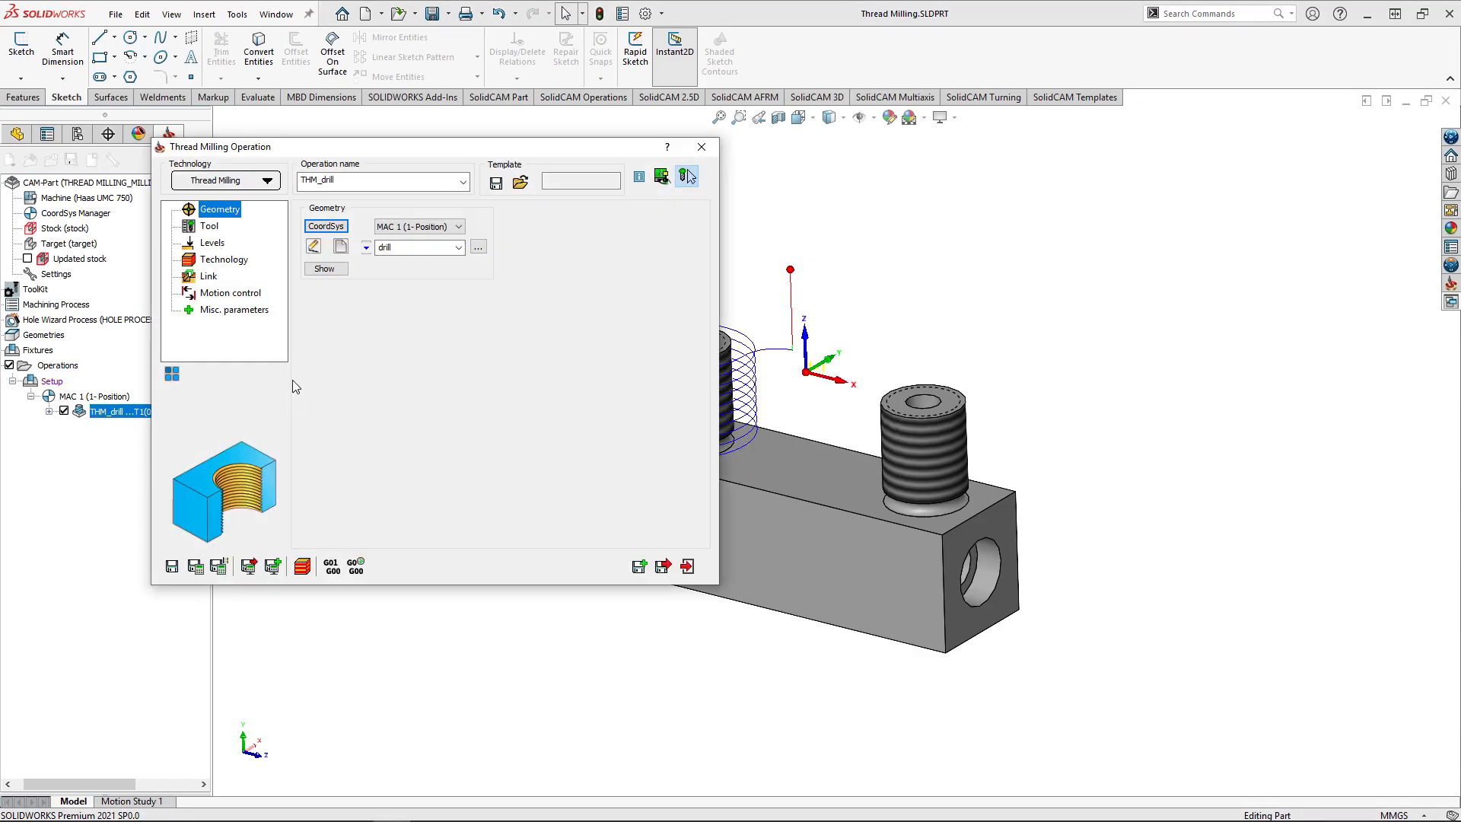
# Step: Review the levels of the THM_drill thread milling operation, then enable Rough and check its step-over, allowance and thread diameter settings
pyautogui.click(210, 244)
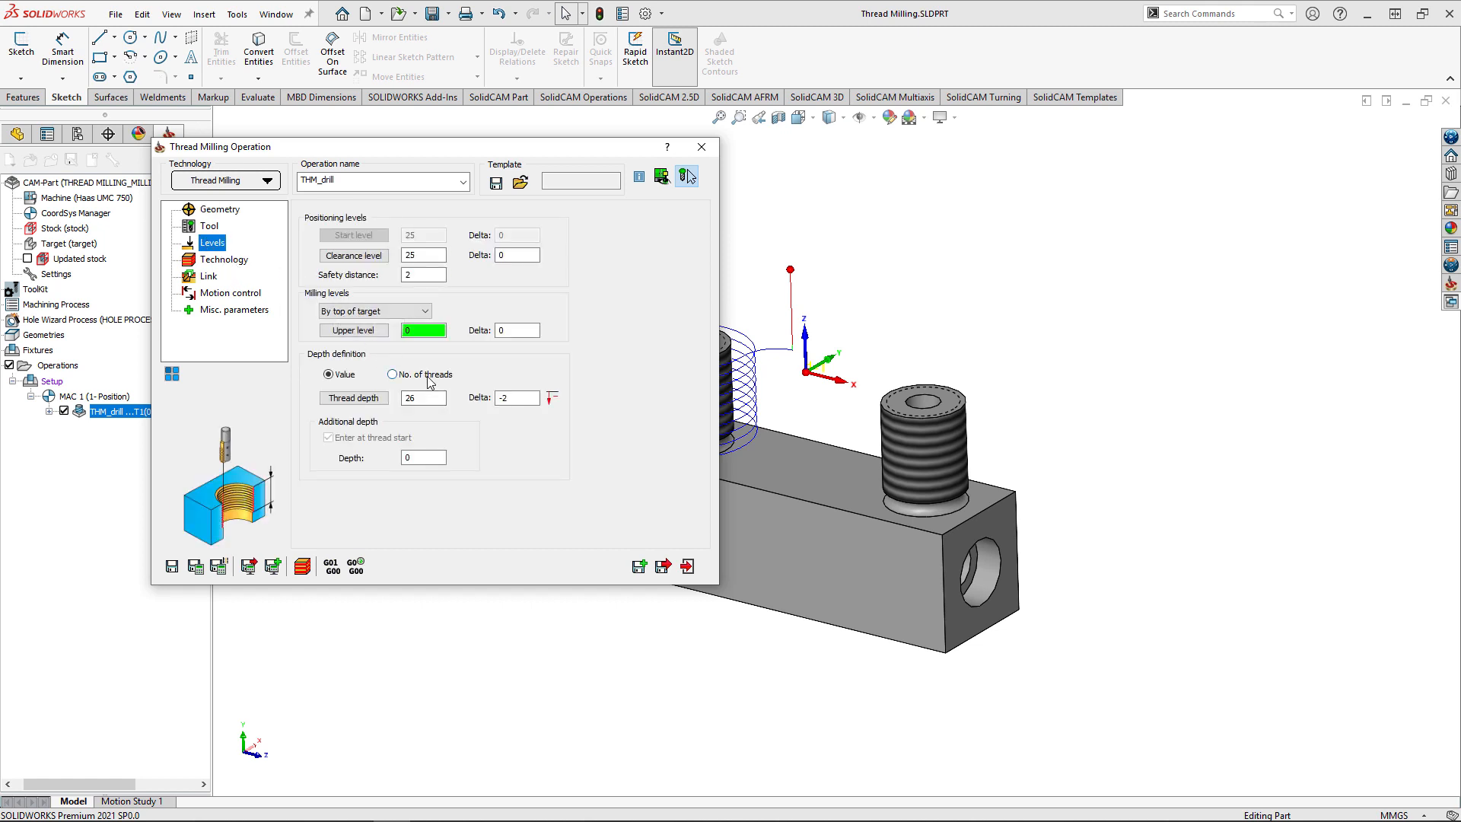
pyautogui.click(224, 260)
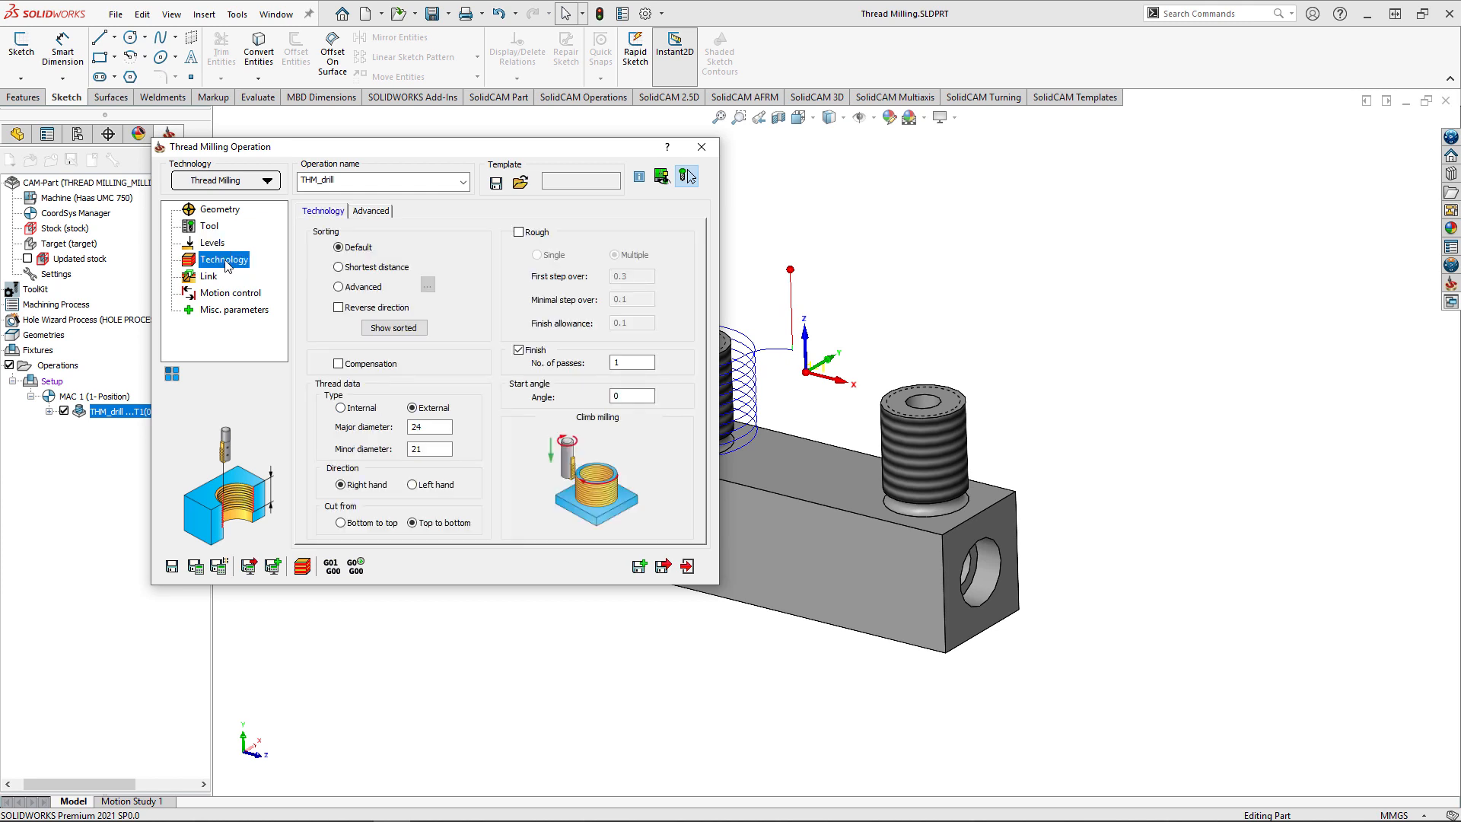
pyautogui.click(519, 233)
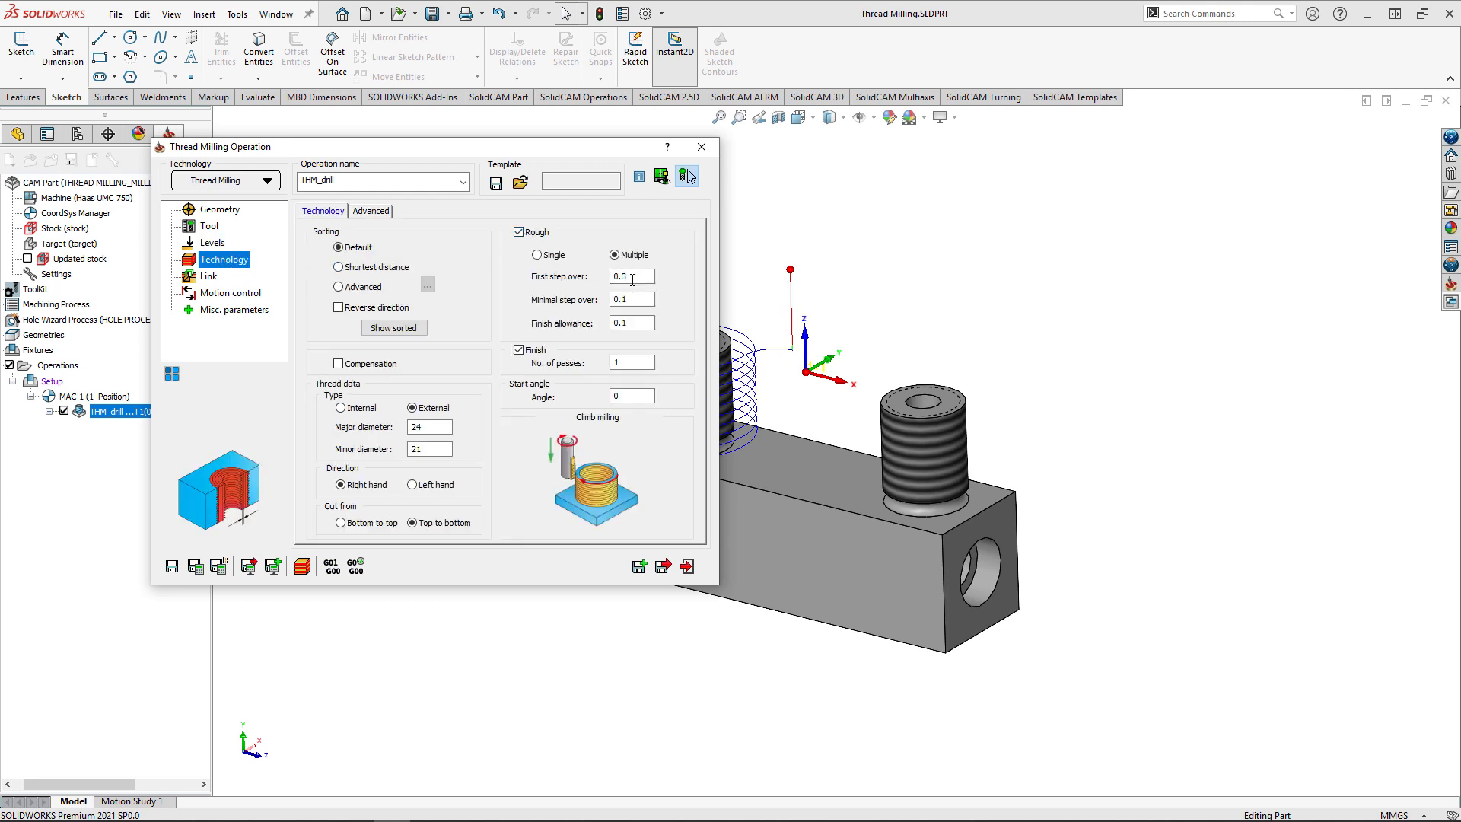
pyautogui.click(636, 299)
pyautogui.click(636, 321)
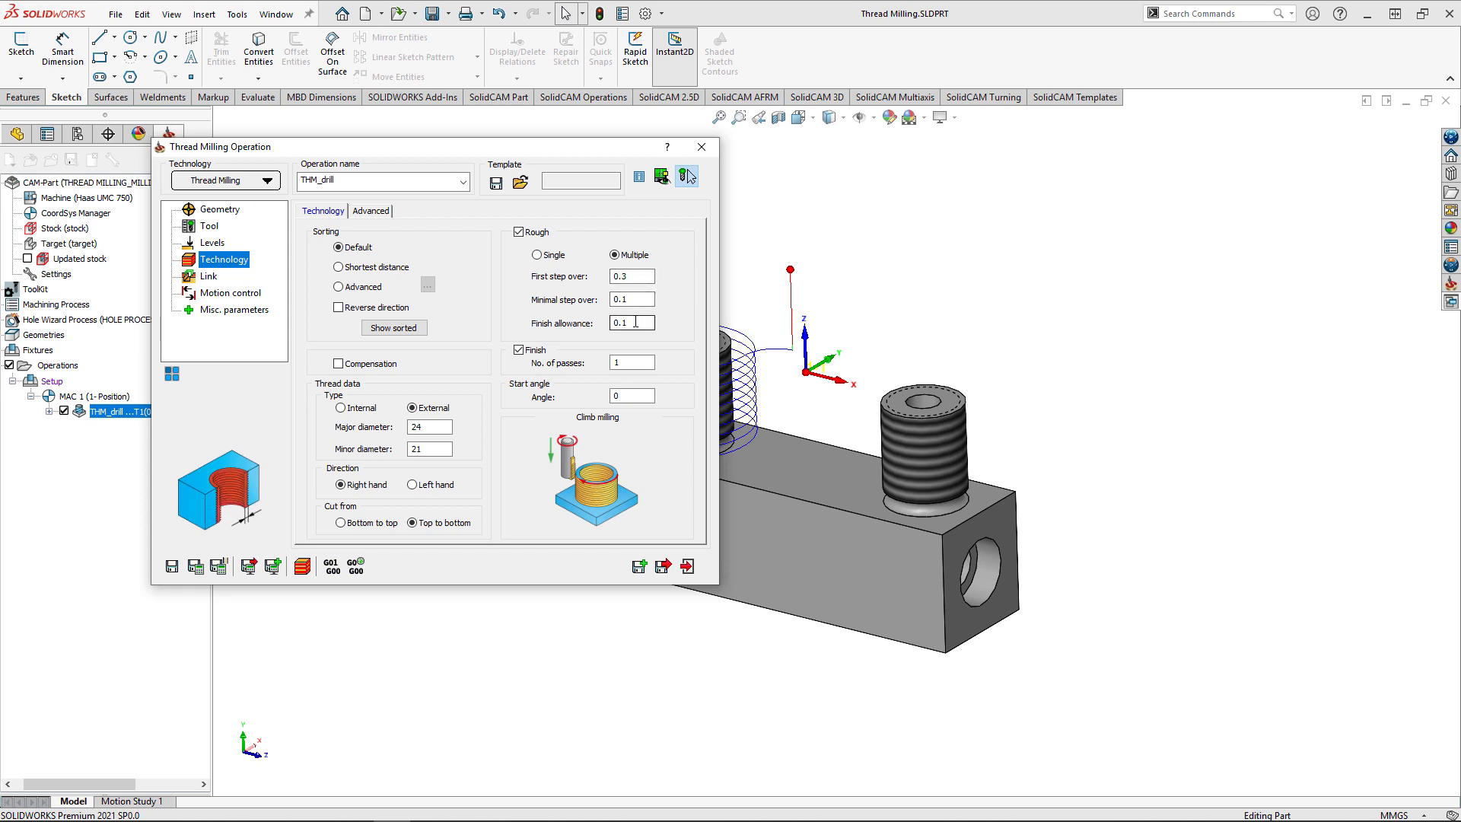
pyautogui.click(426, 428)
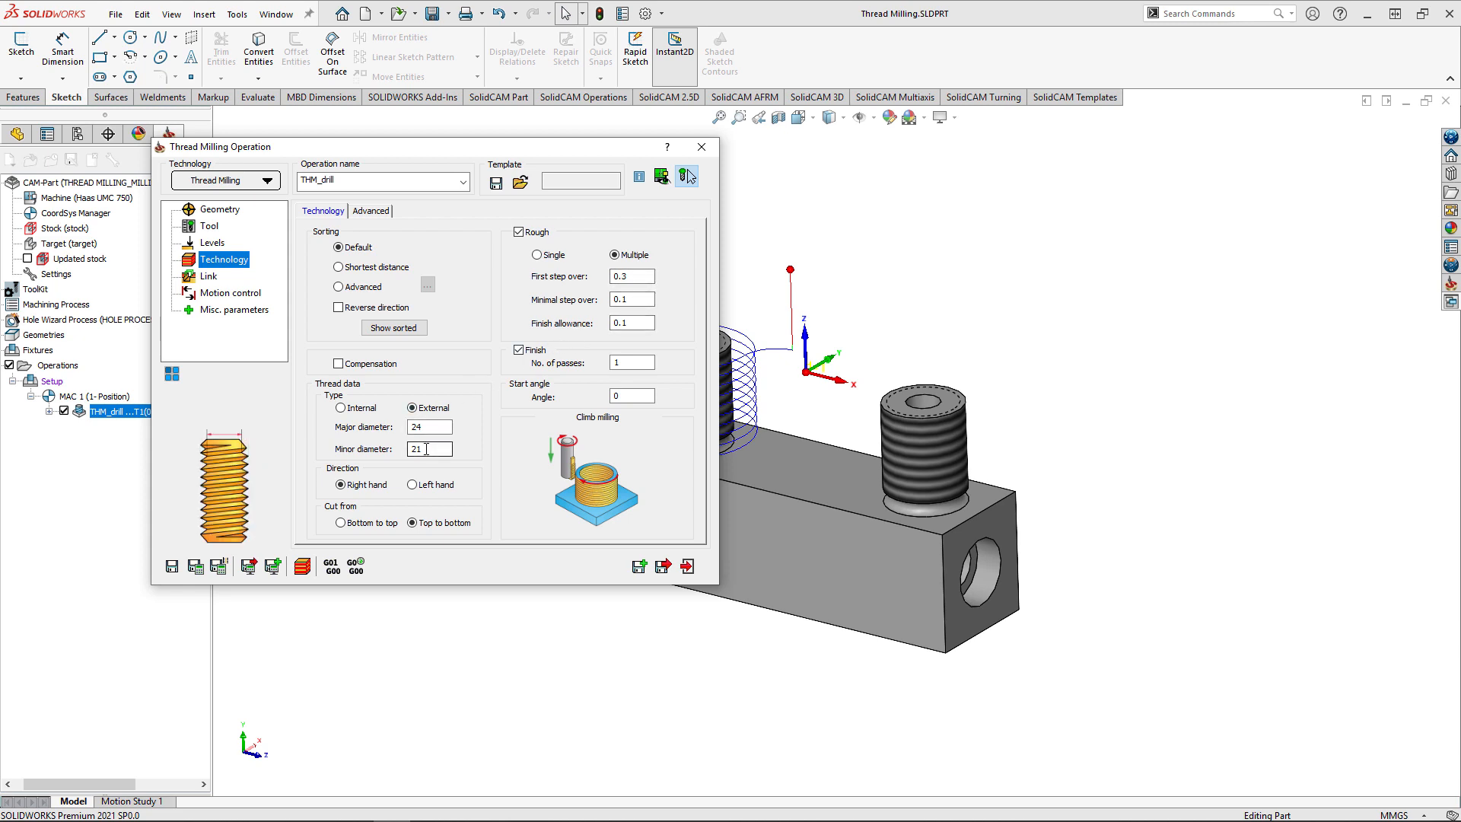
# Step: Review the lead-in types available in the thread milling operation's link settings, keeping Arc
pyautogui.click(209, 277)
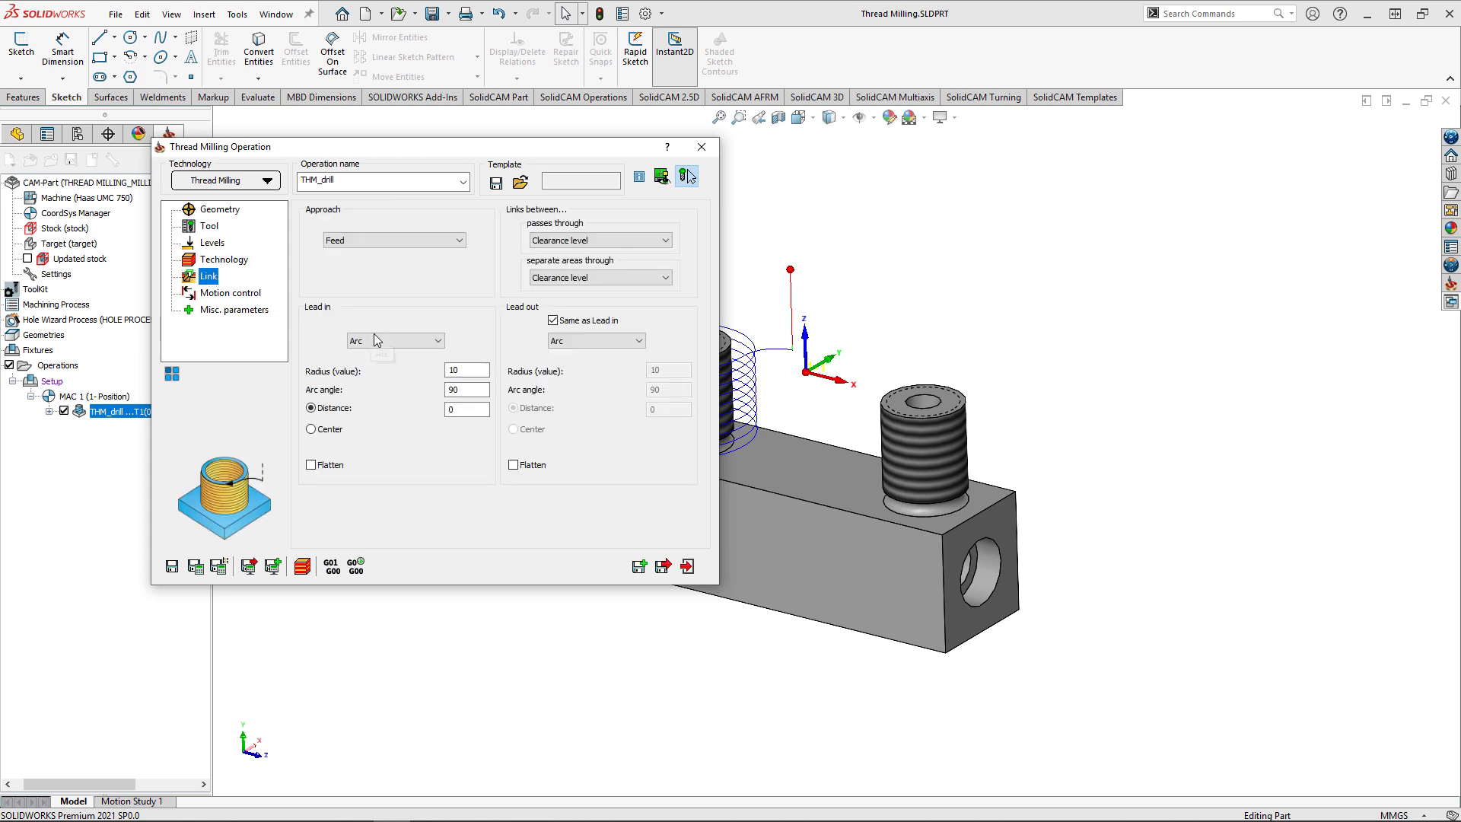
pyautogui.click(386, 342)
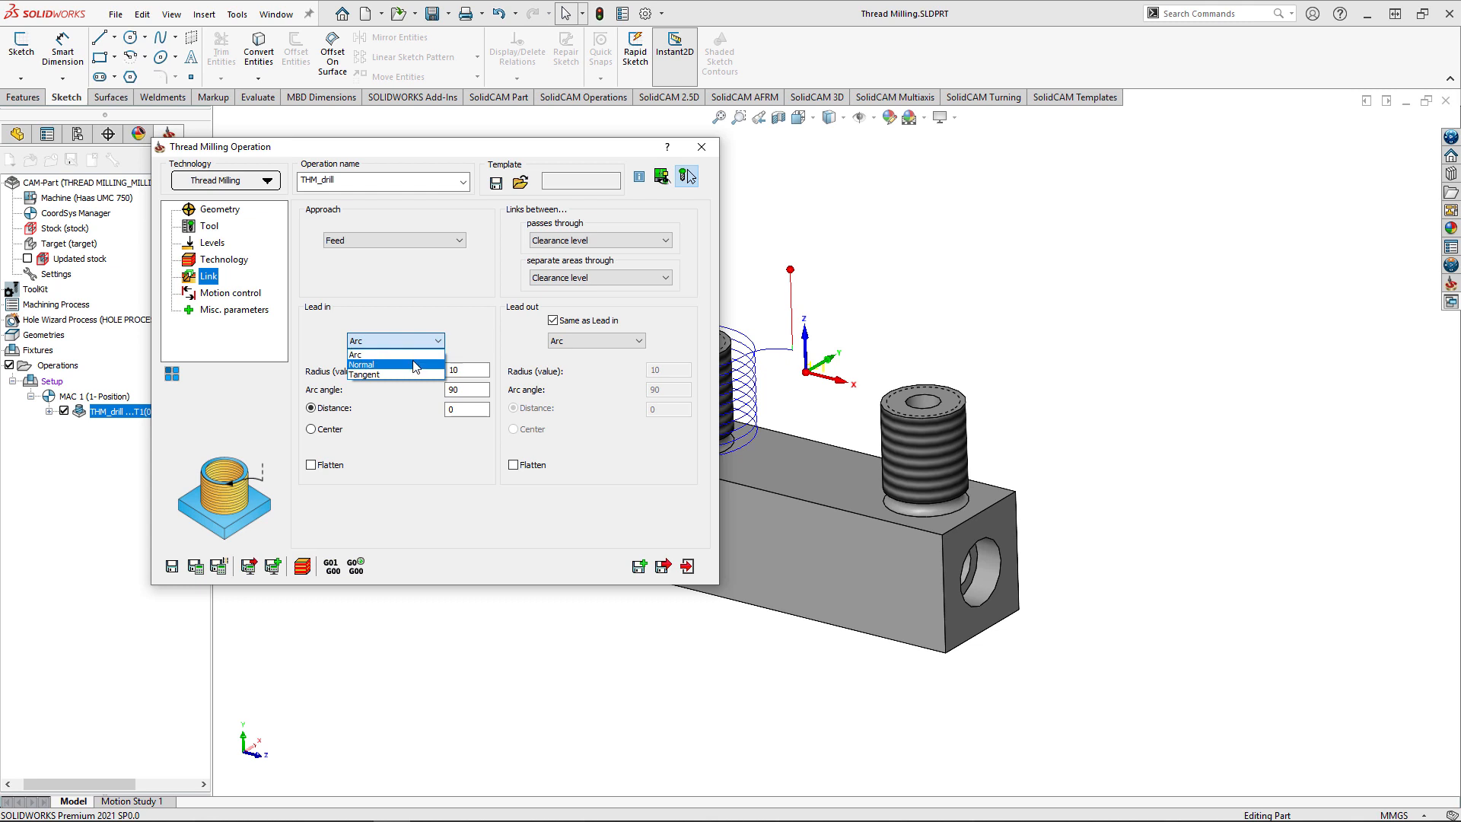
pyautogui.click(415, 356)
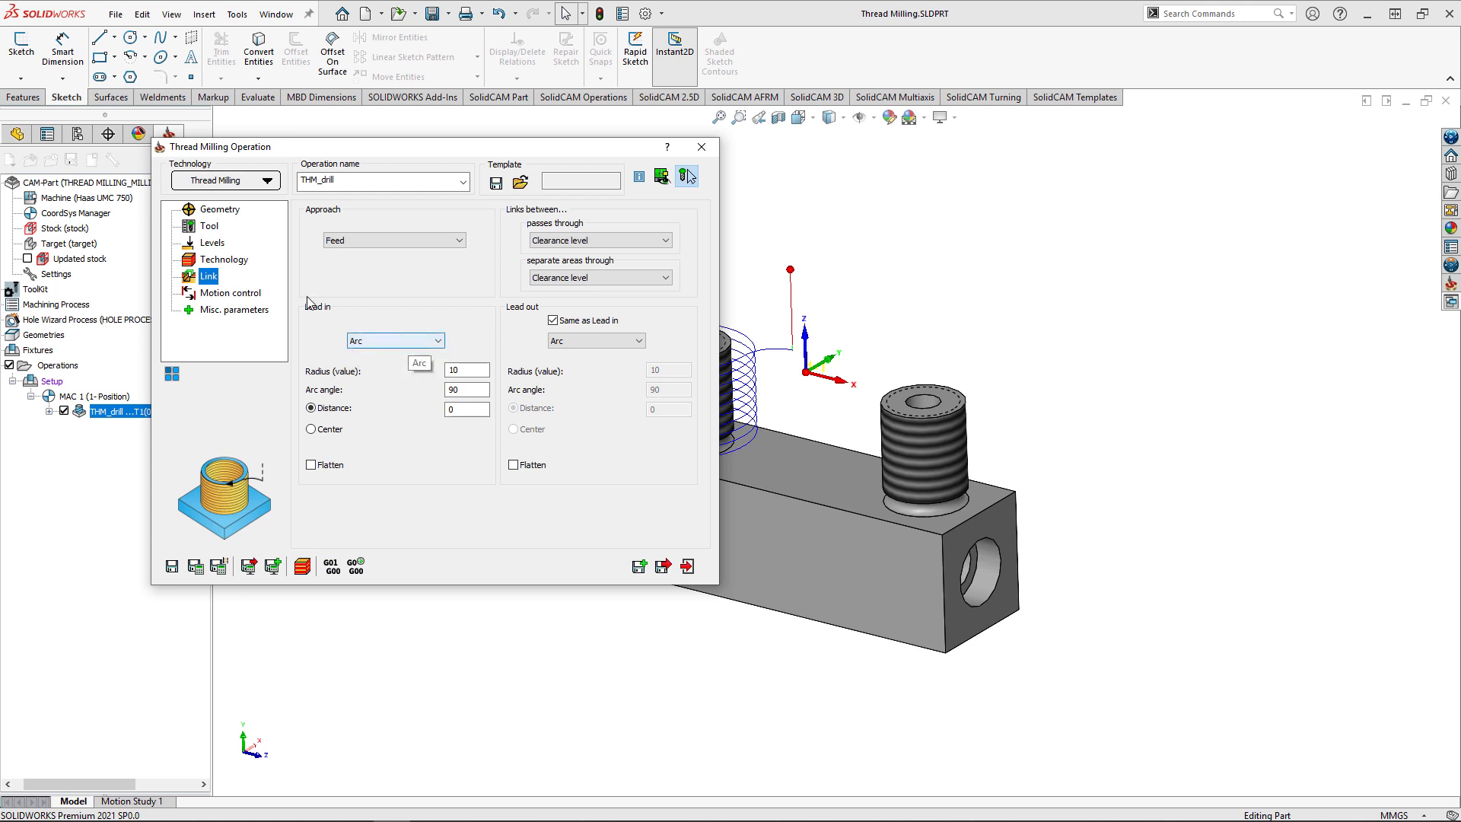
# Step: Turn off Rough in the thread milling operation's technology settings
pyautogui.click(224, 260)
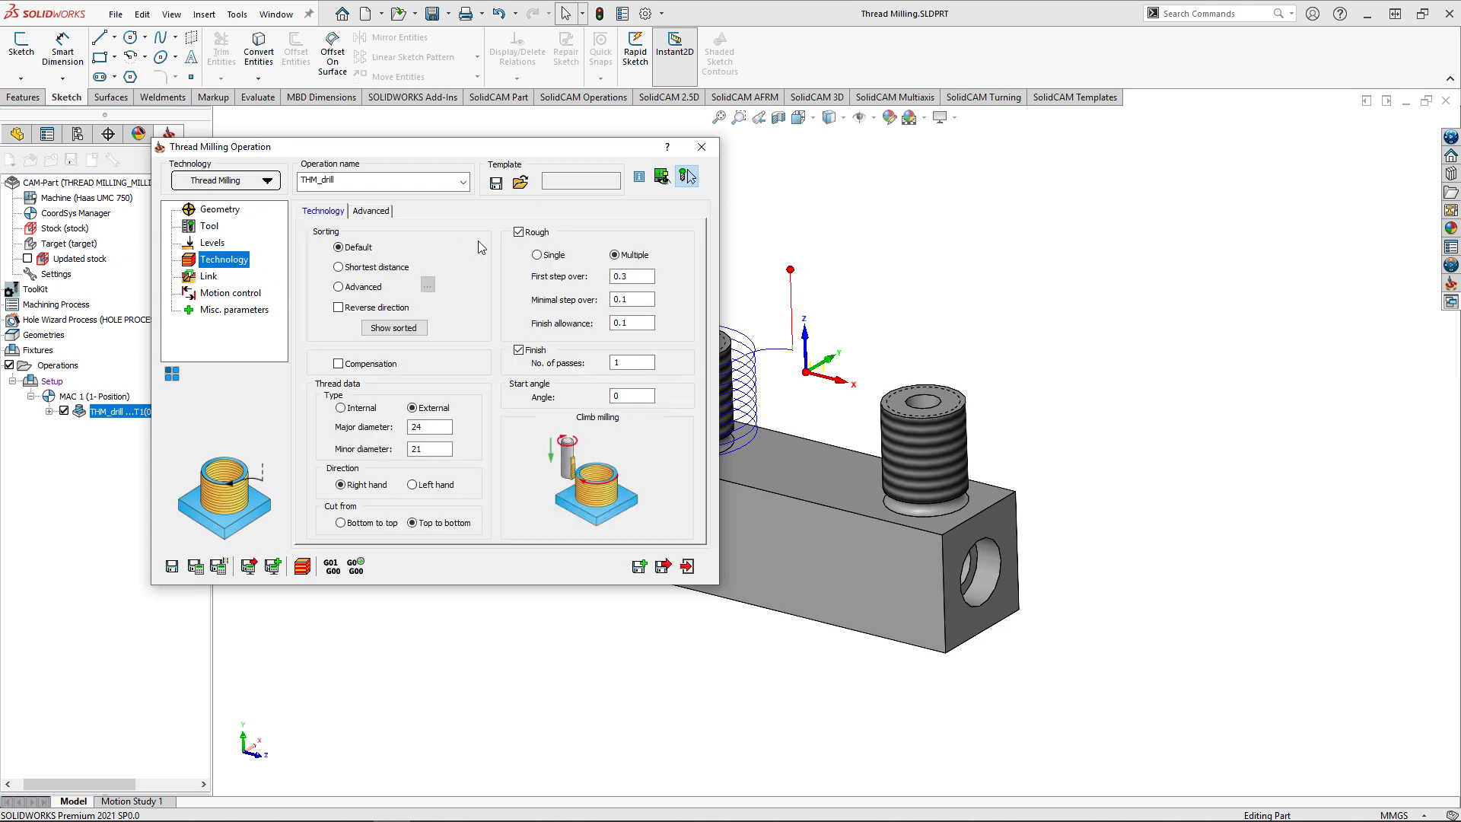
pyautogui.click(519, 233)
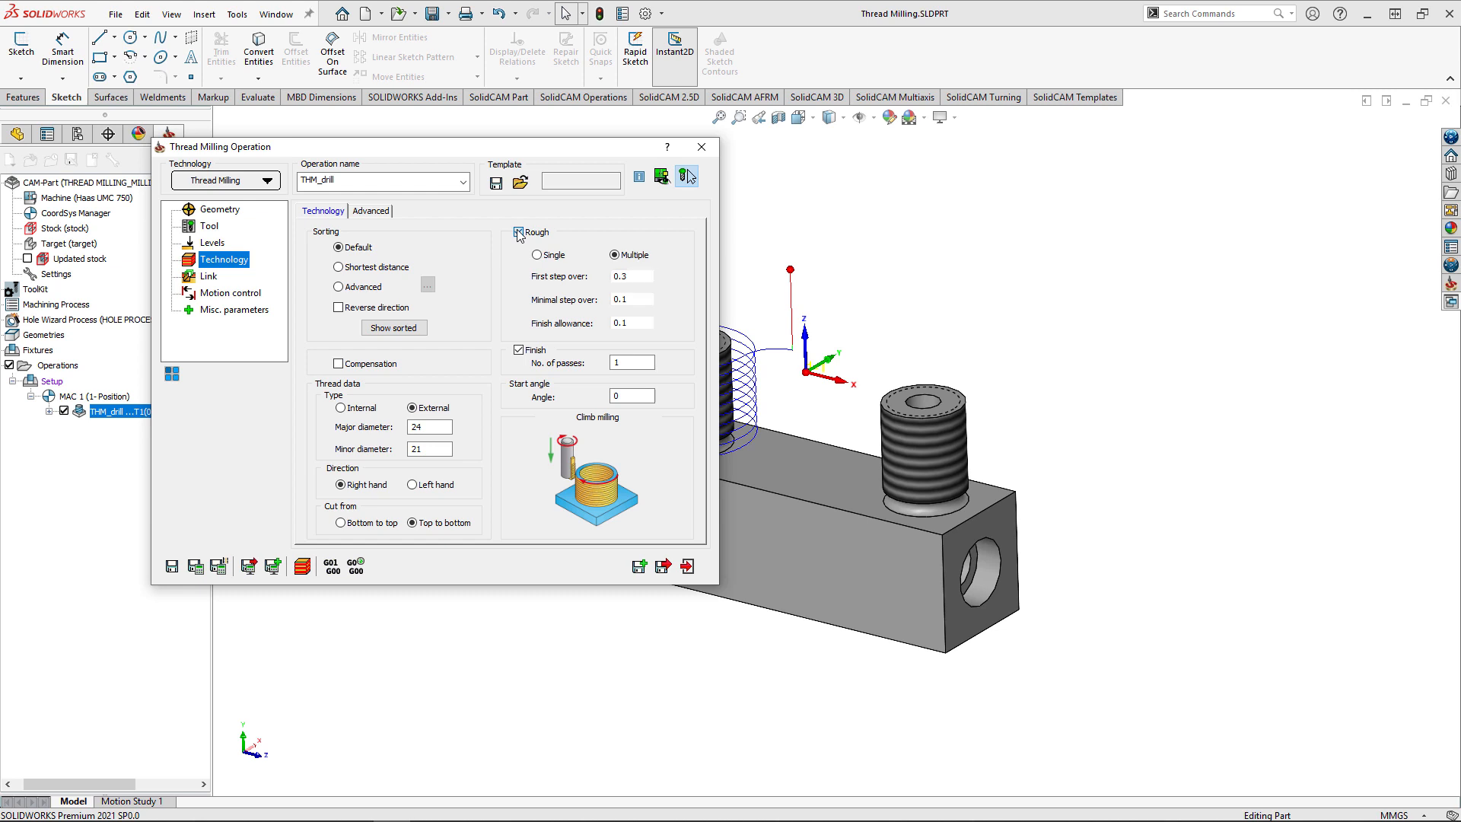
# Step: Open the thread milling operation's advanced technology settings, simulate the single-start thread with solid verification, and exit the simulation
pyautogui.click(371, 211)
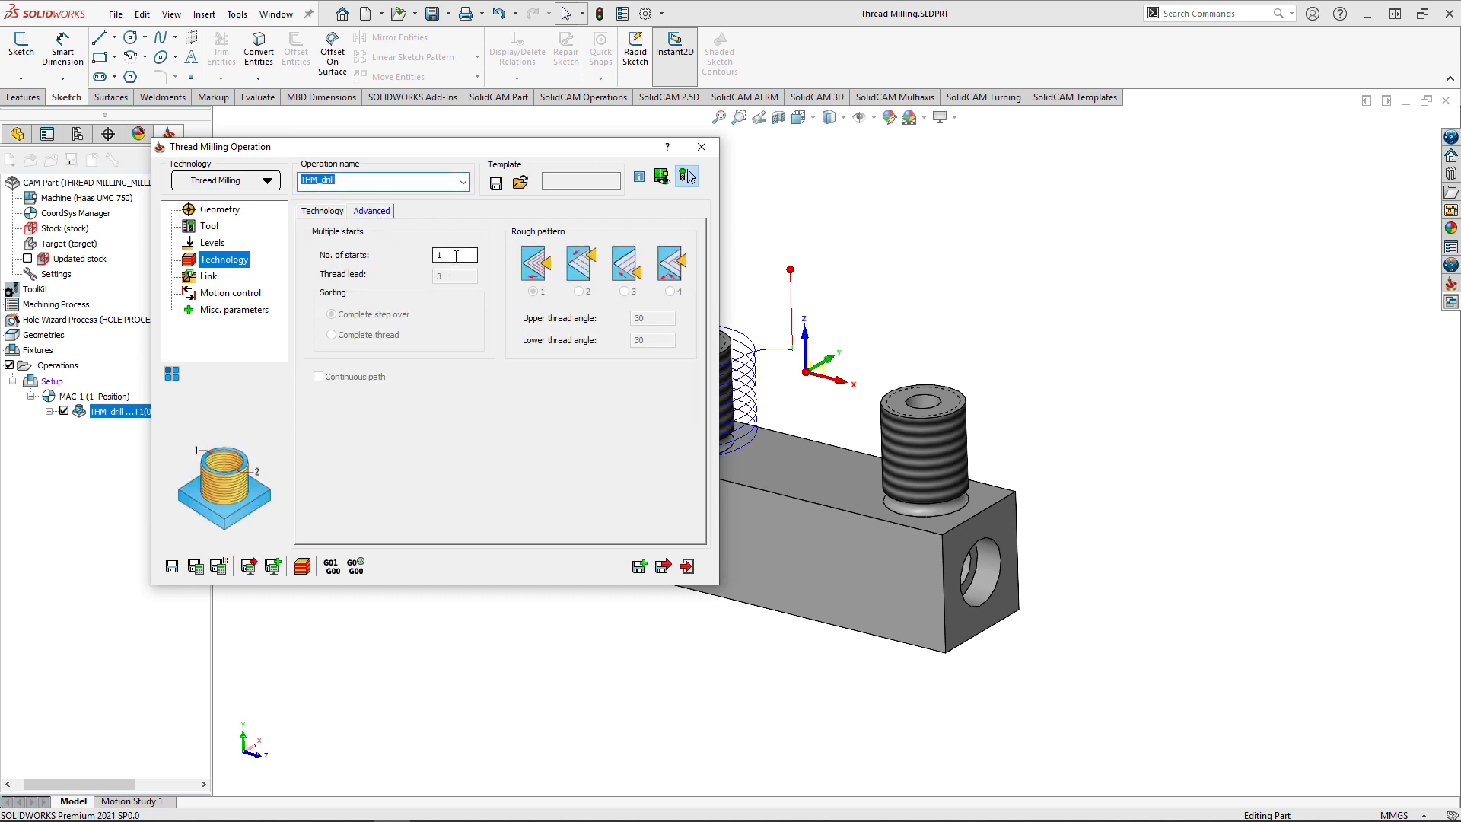
pyautogui.click(304, 567)
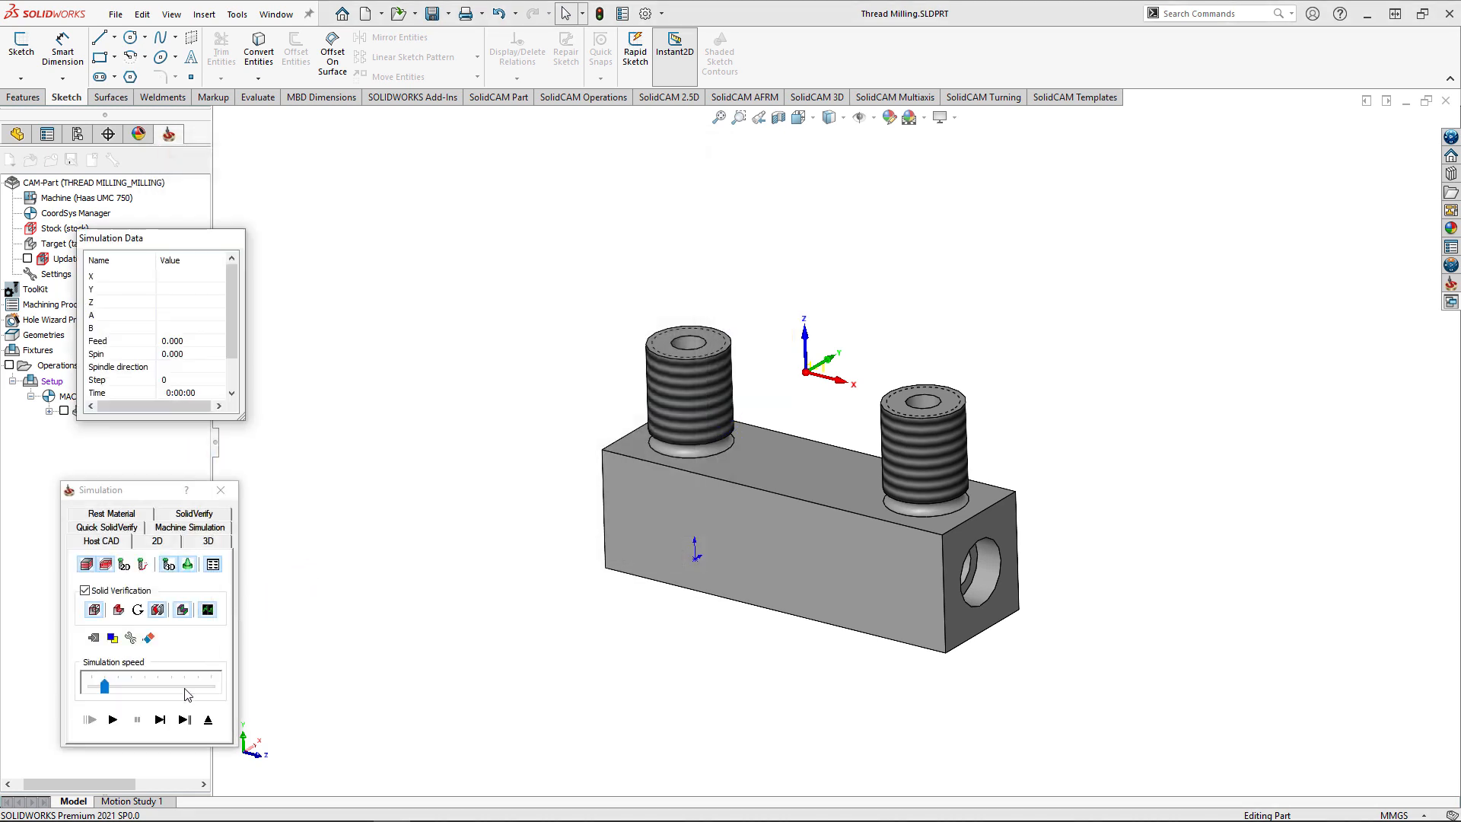
pyautogui.click(119, 723)
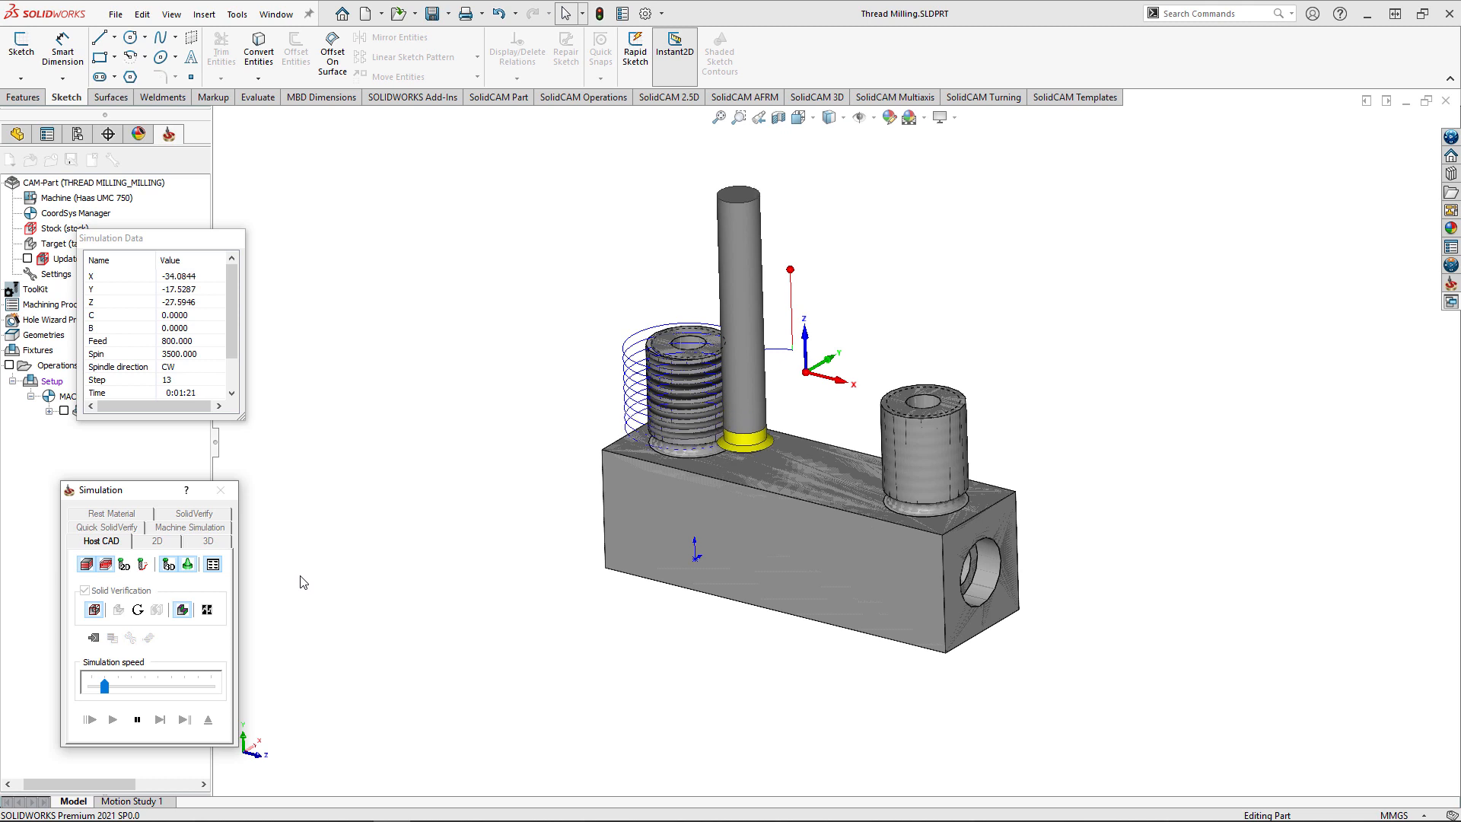
pyautogui.click(207, 719)
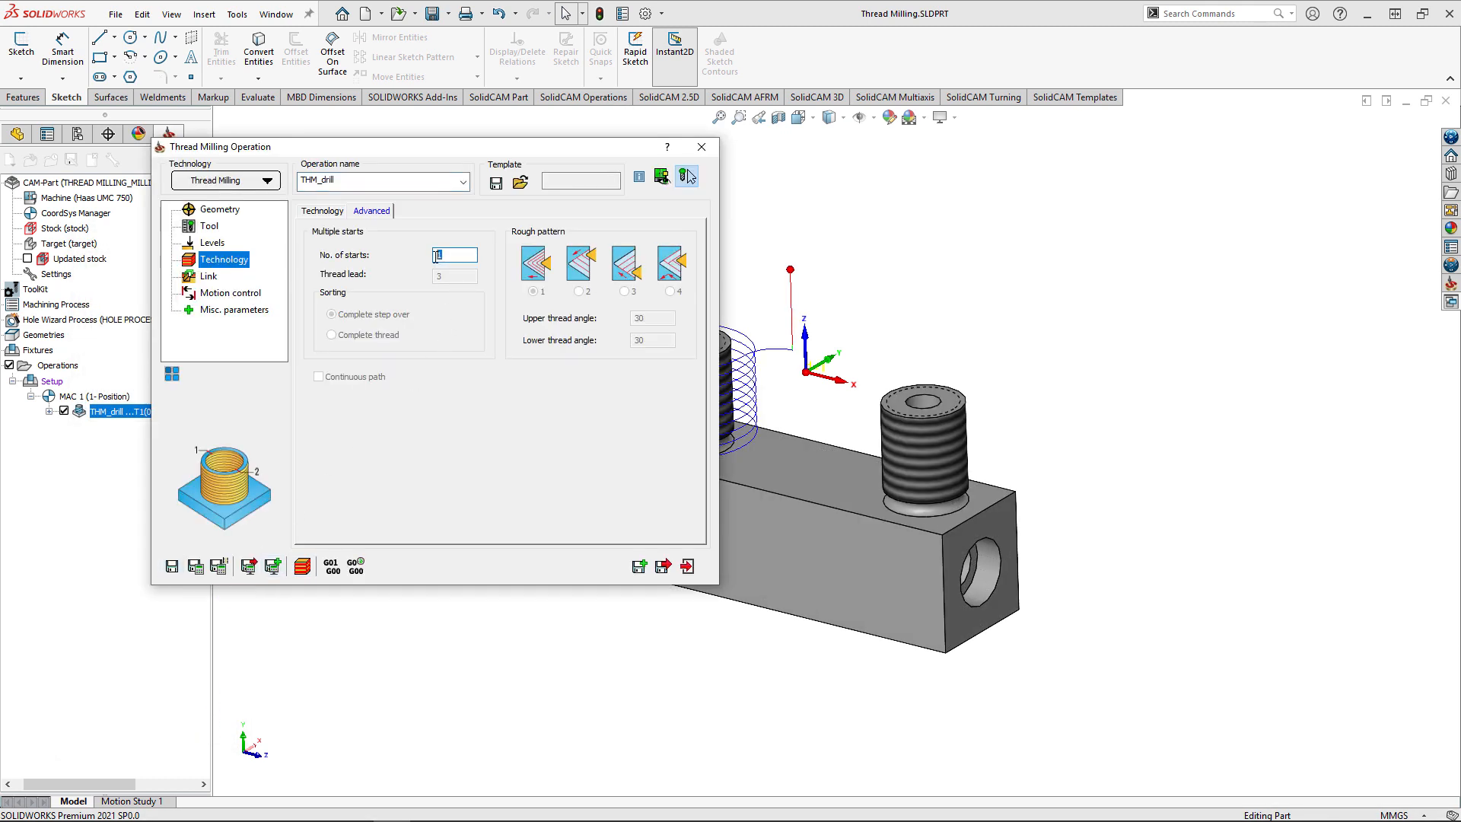
# Step: Set the thread milling operation's number of starts to 3, recalculate the toolpath and simulate the multi-start thread
pyautogui.write('3')
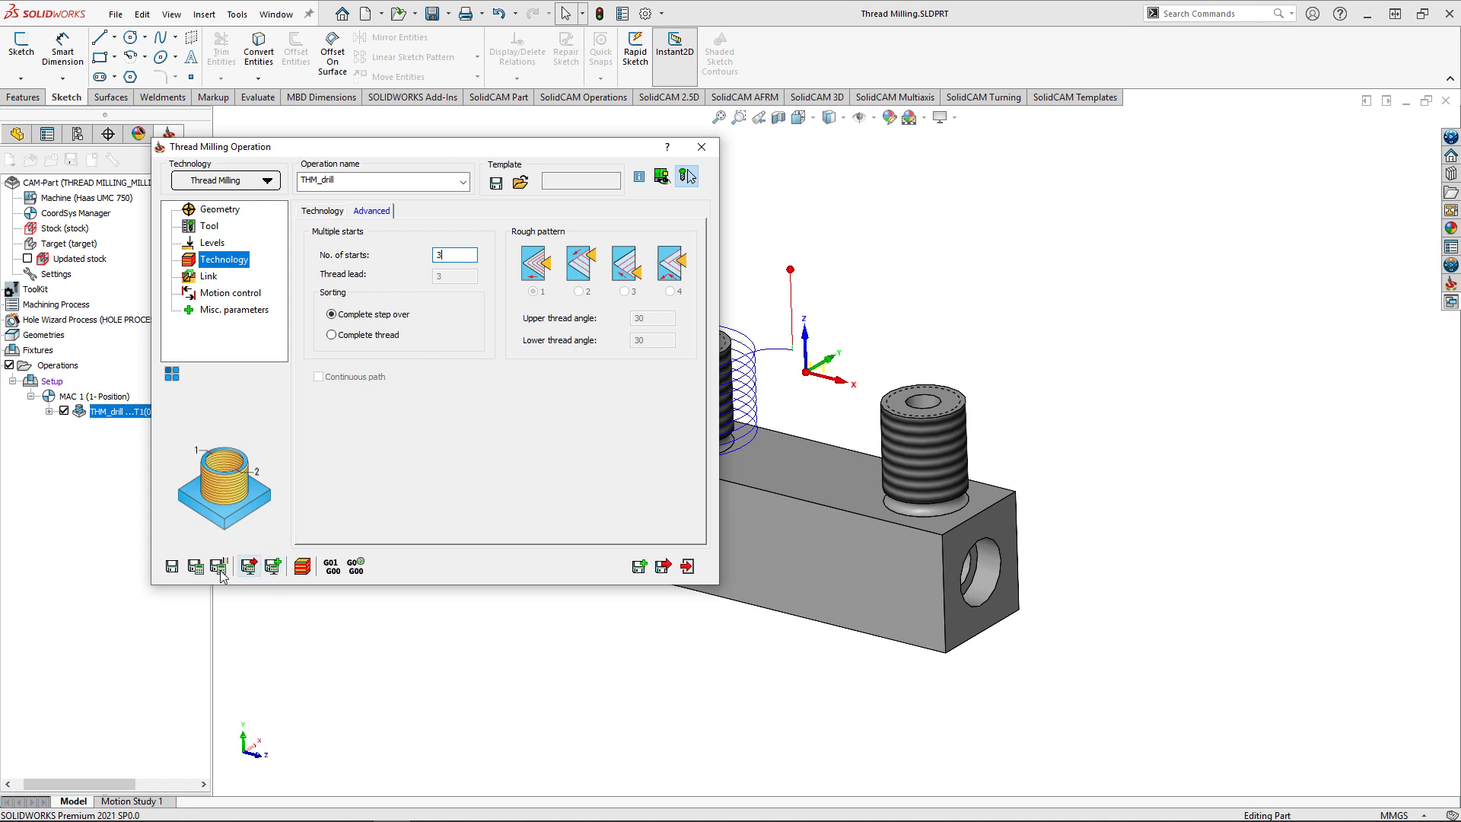
pyautogui.click(197, 567)
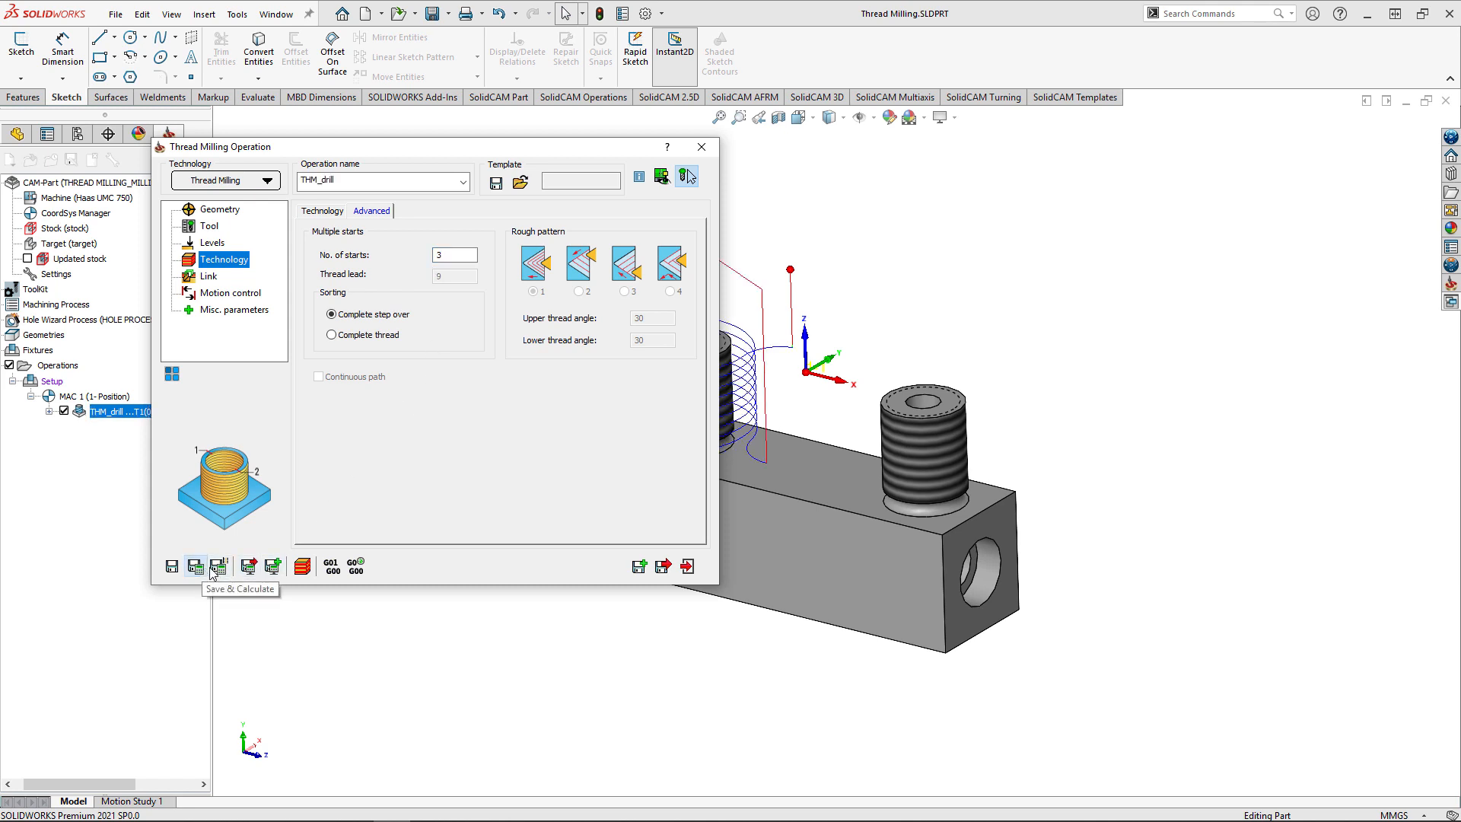
pyautogui.click(303, 567)
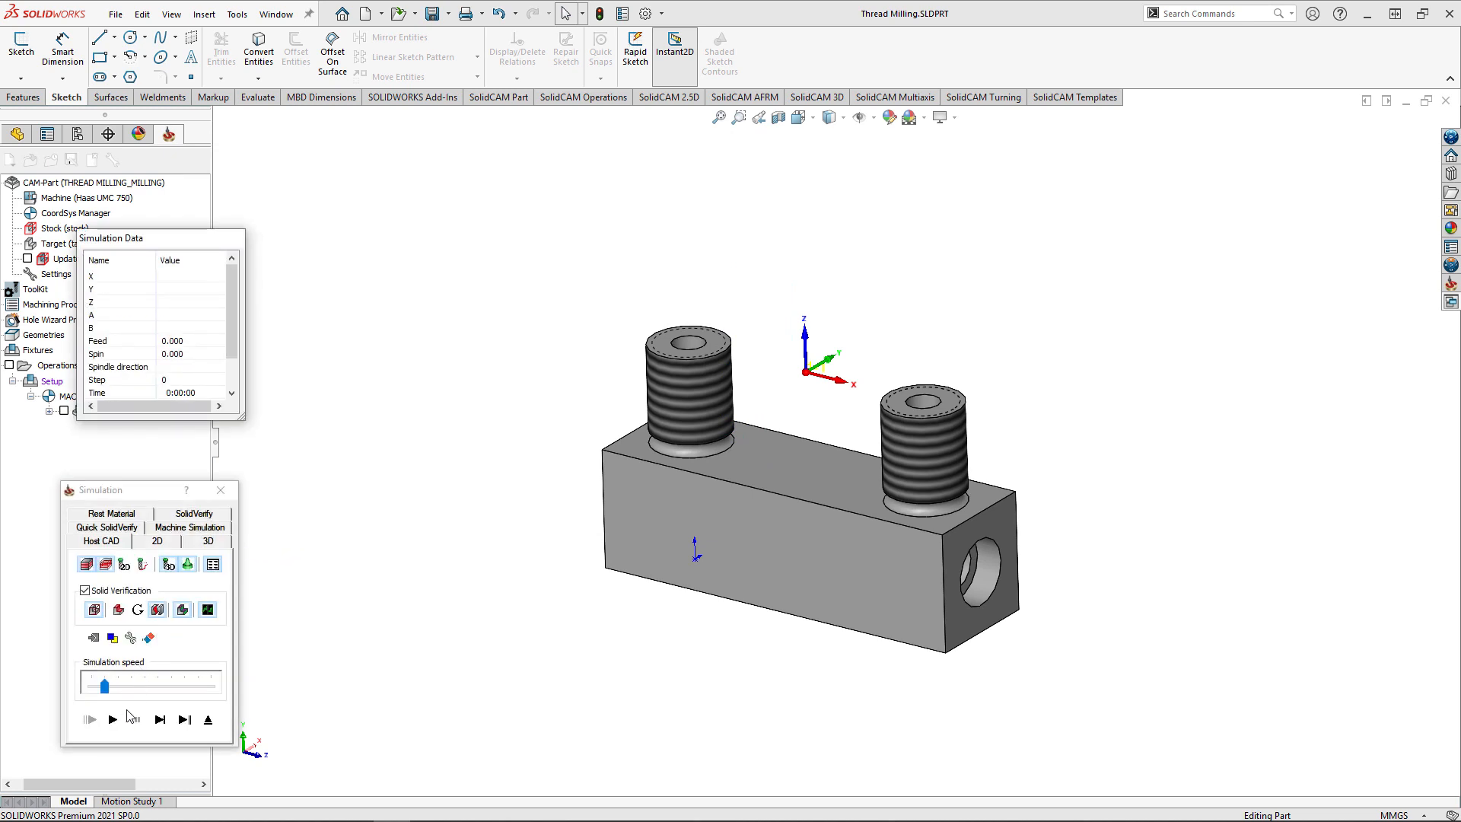
pyautogui.click(113, 720)
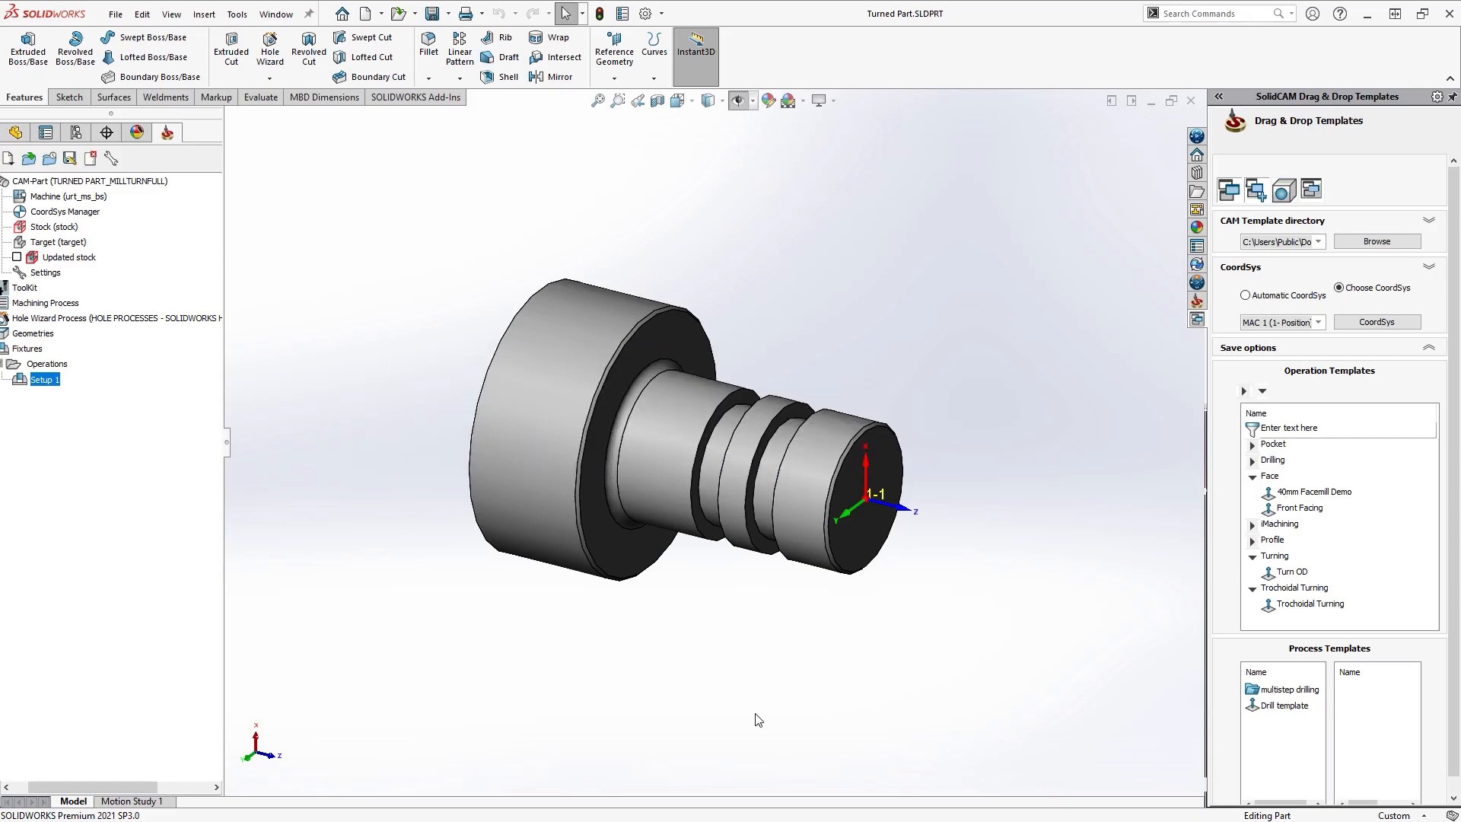
# Step: Add a facing operation from the Front Facing template on the turned part's end face and a Turn OD operation from its template
pyautogui.moveTo(1294, 513); pyautogui.dragTo(854, 487)
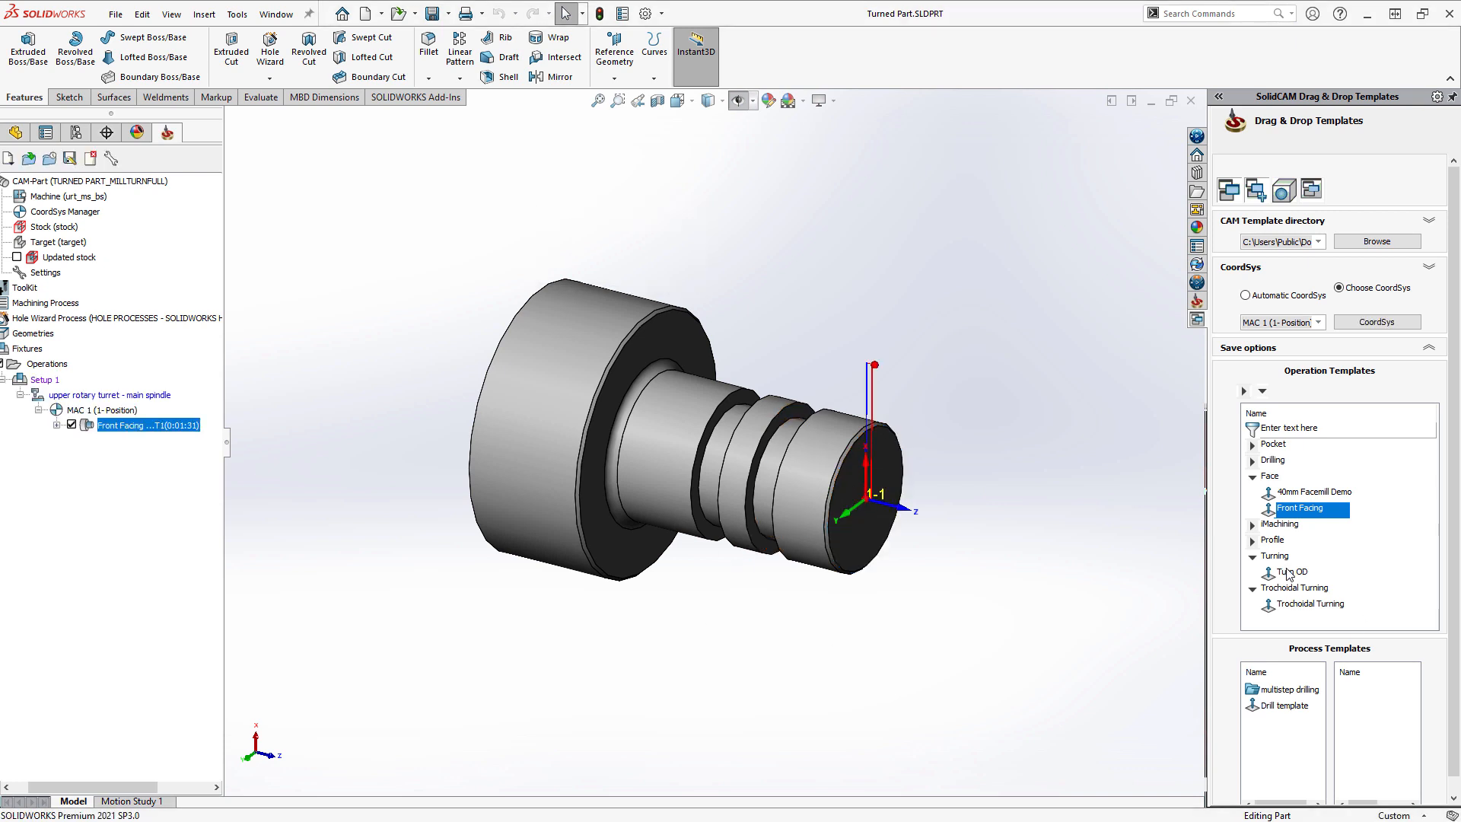
pyautogui.moveTo(1288, 575); pyautogui.dragTo(579, 341)
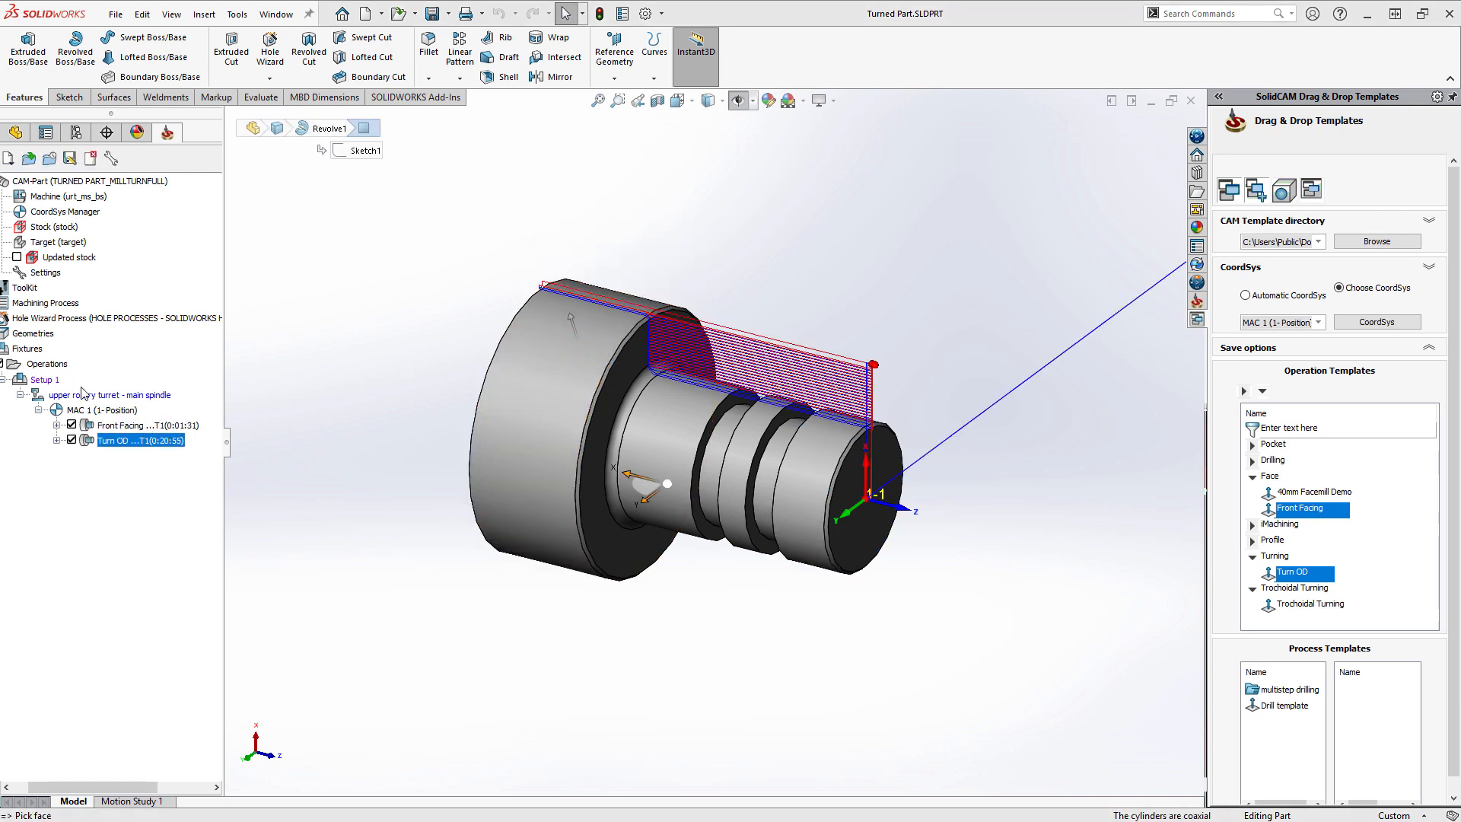
# Step: Simulate all turning operations on the part model to check the material removal, and close the simulation
pyautogui.rightClick(48, 368)
pyautogui.click(166, 646)
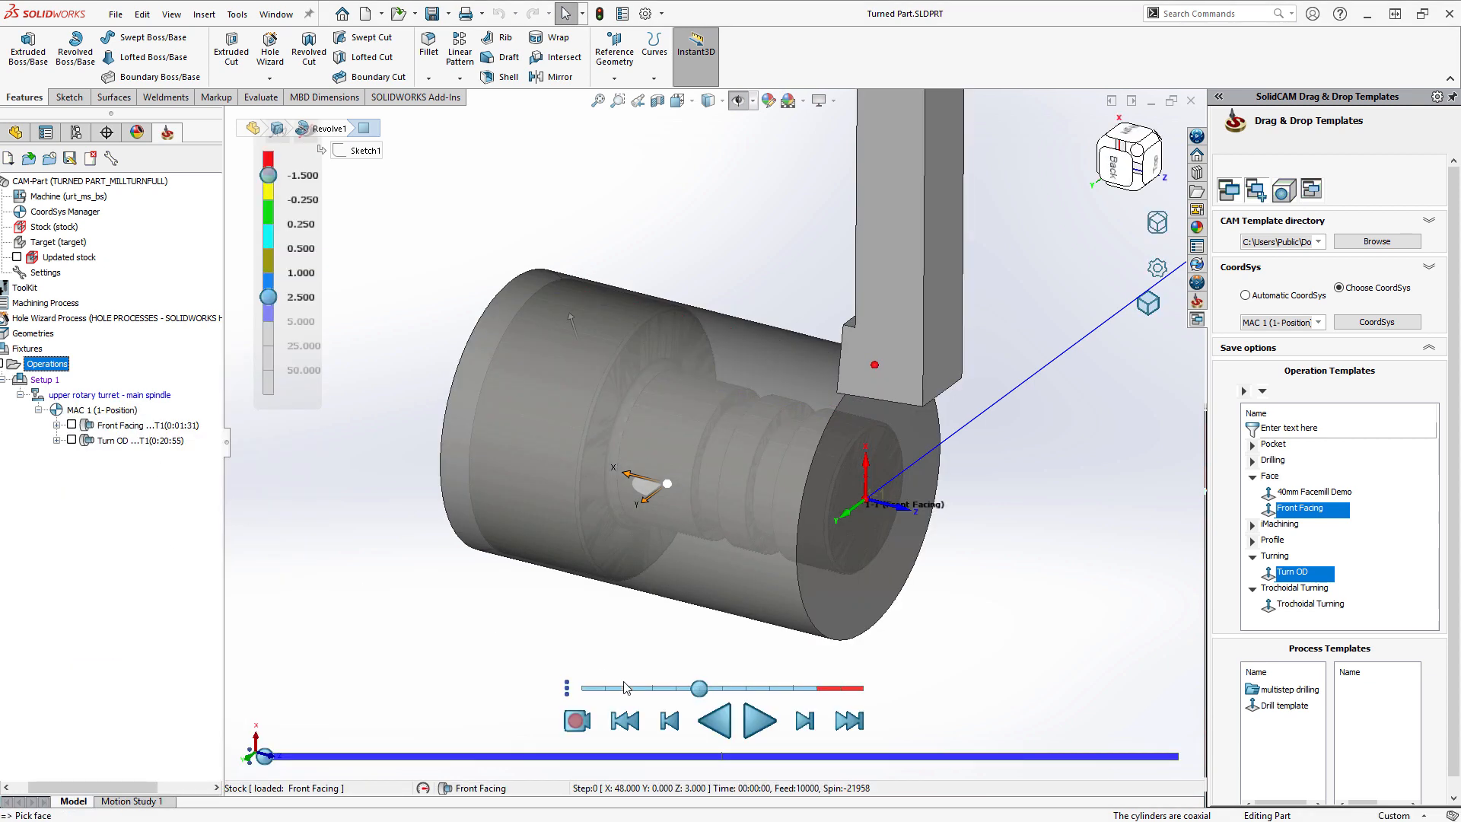
pyautogui.click(750, 726)
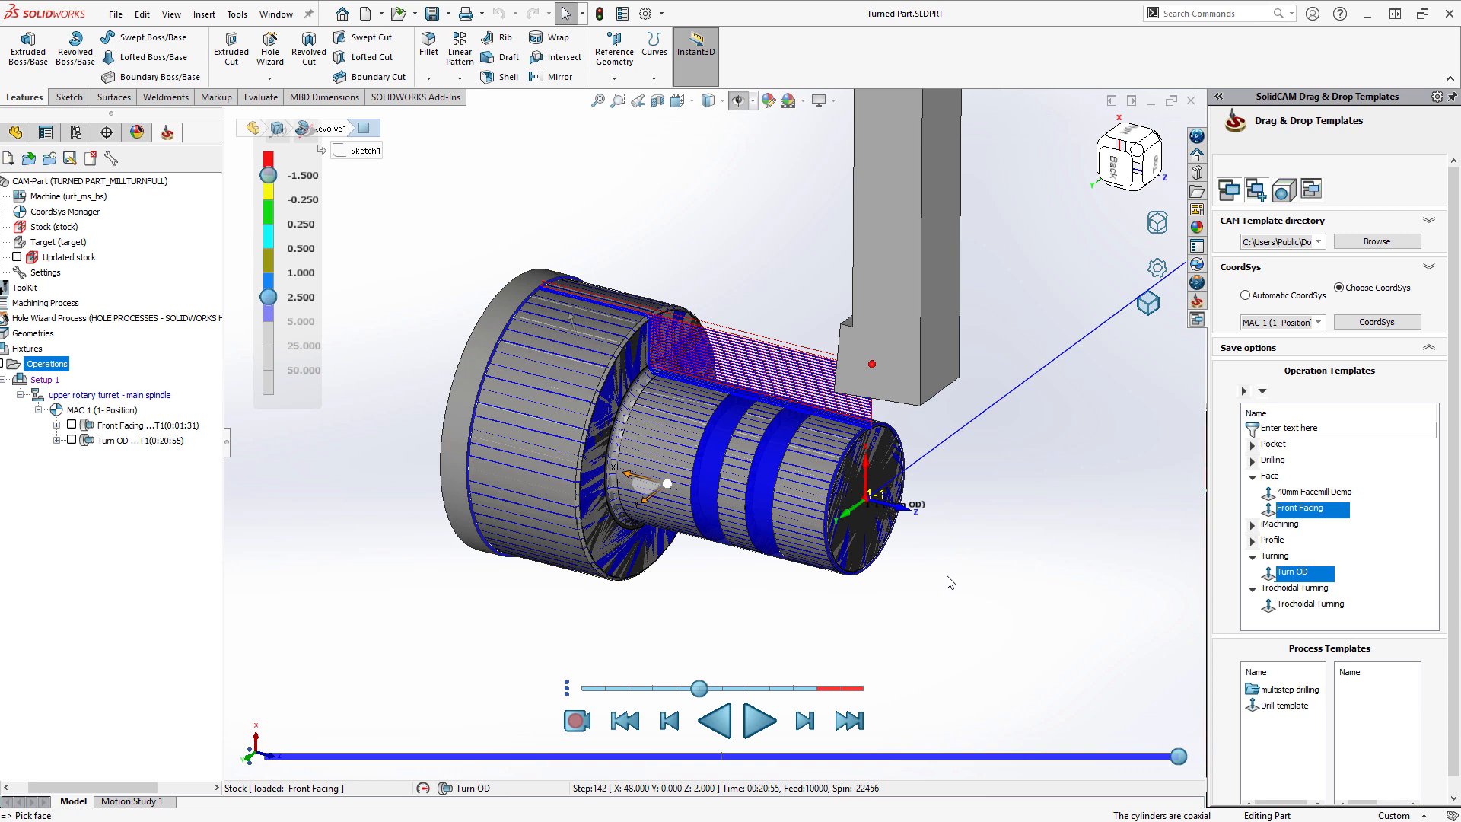
pyautogui.press('Escape')
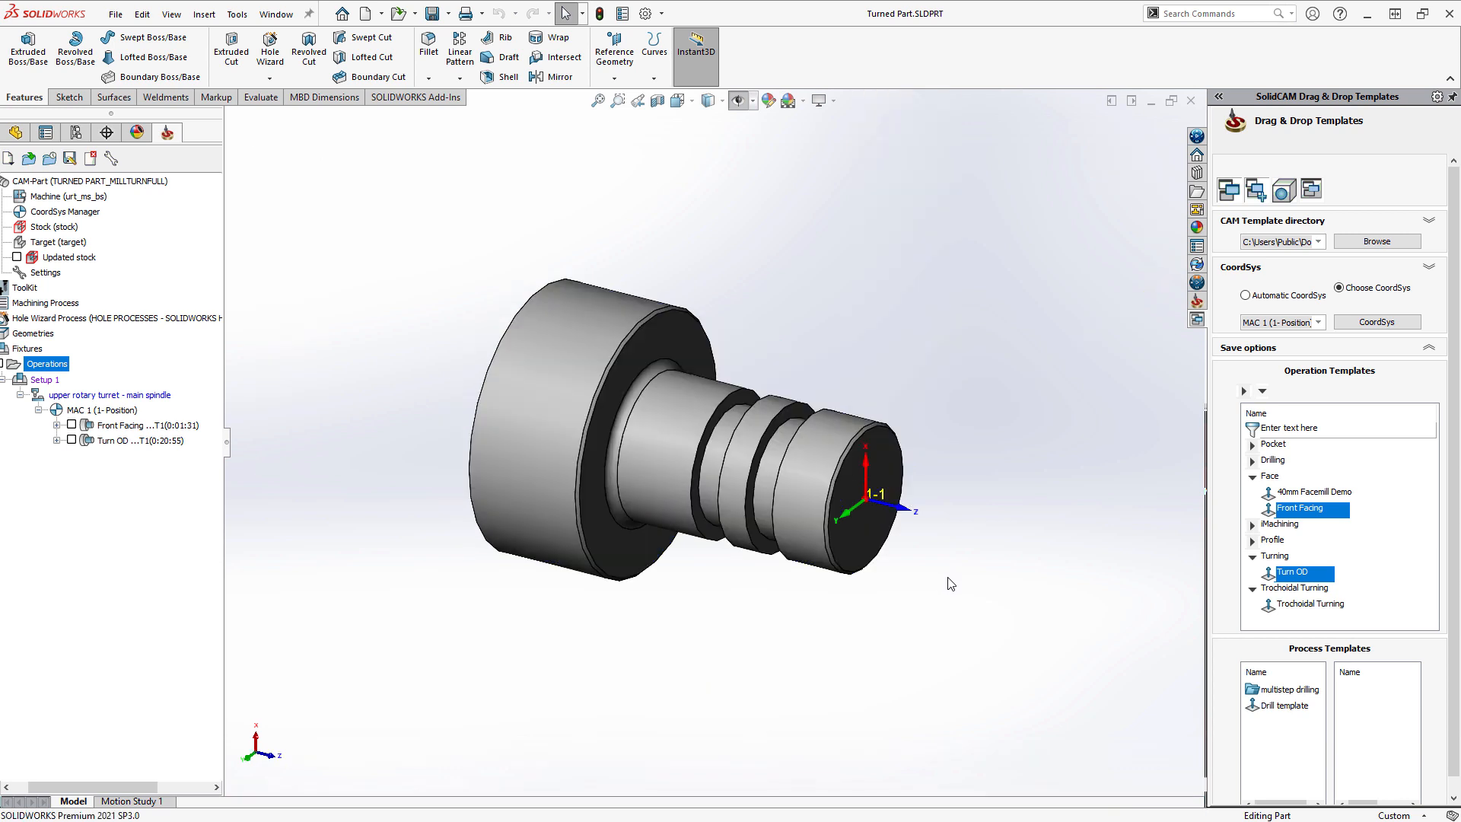
# Step: Suppress the Turn OD operation of the turned part
pyautogui.click(116, 443)
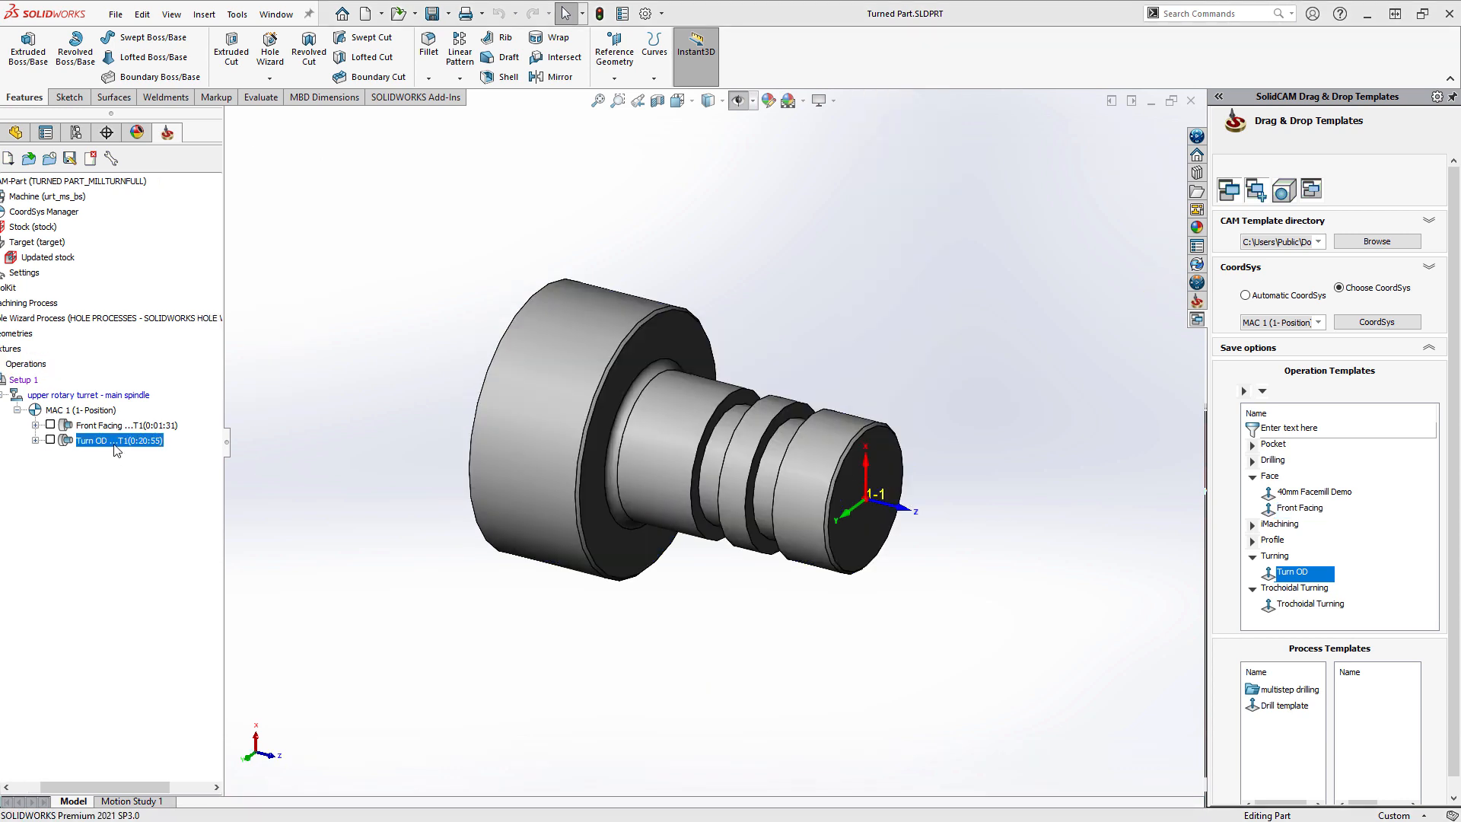
pyautogui.rightClick(117, 449)
pyautogui.click(167, 798)
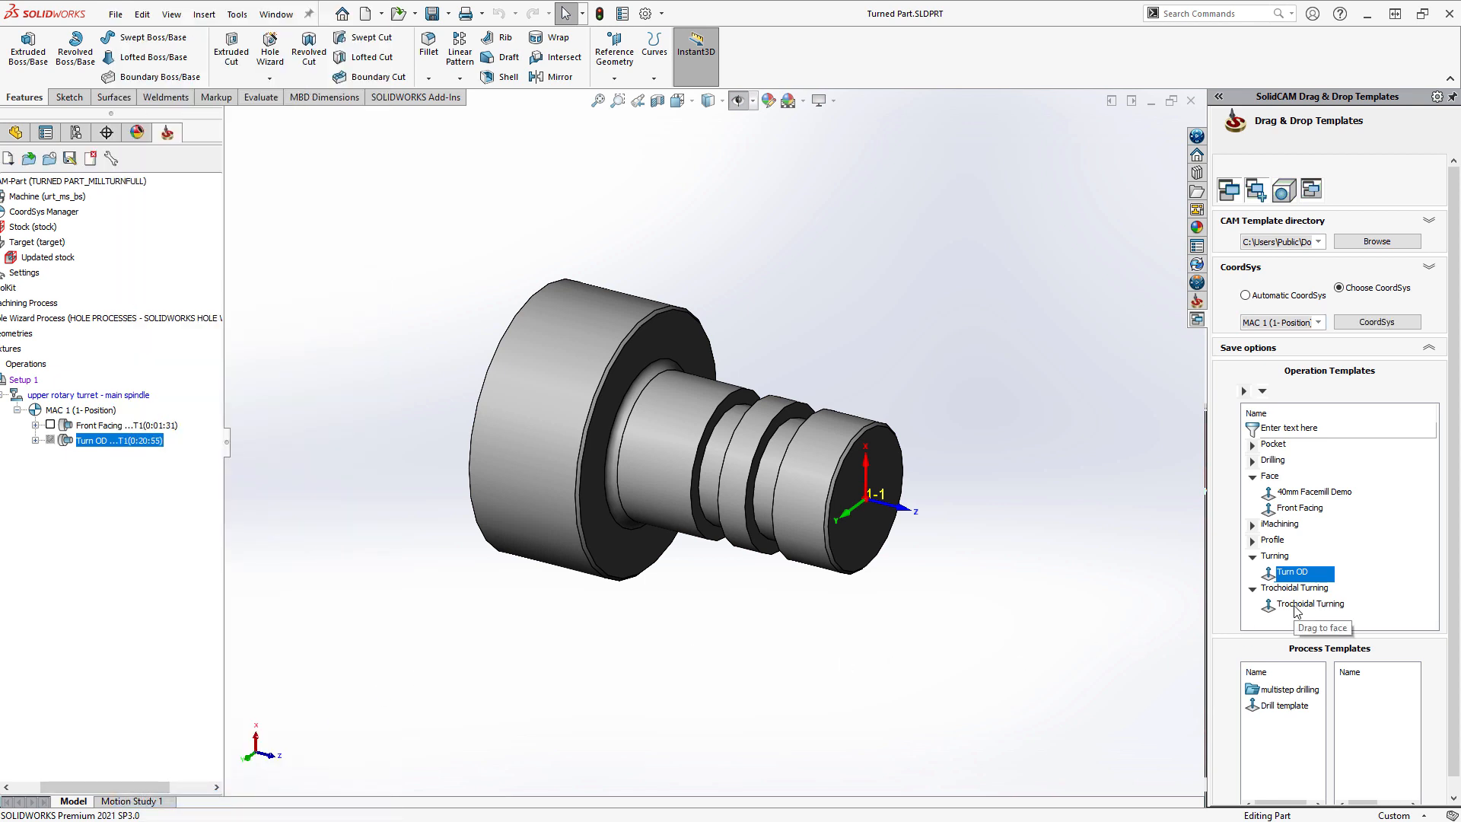
# Step: Add an operation from the Trochoidal Turning template, picking the small front cylindrical face and the large rear cylindrical face
pyautogui.moveTo(1300, 605); pyautogui.dragTo(878, 489)
pyautogui.click(801, 488)
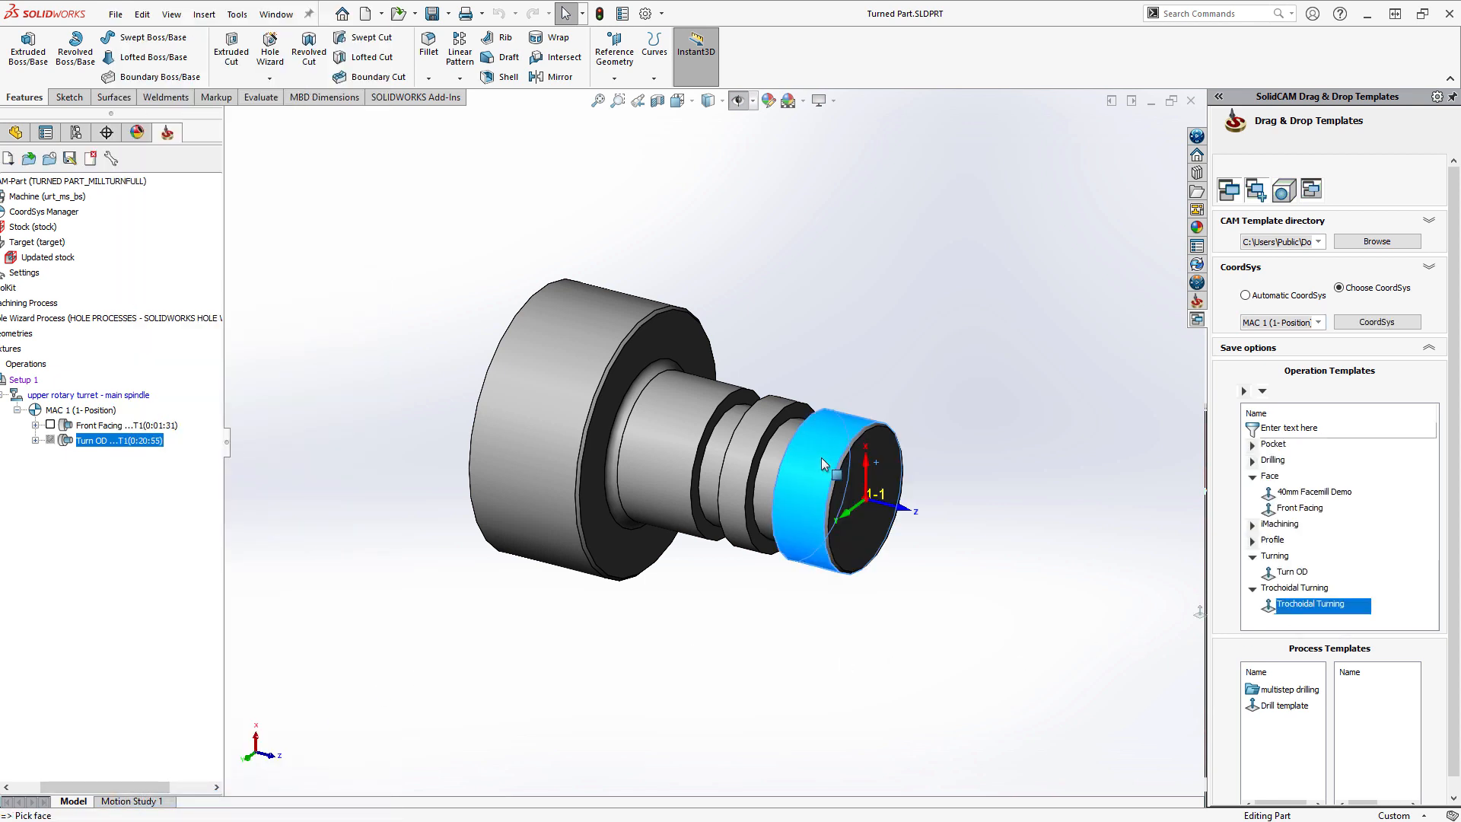
pyautogui.click(551, 362)
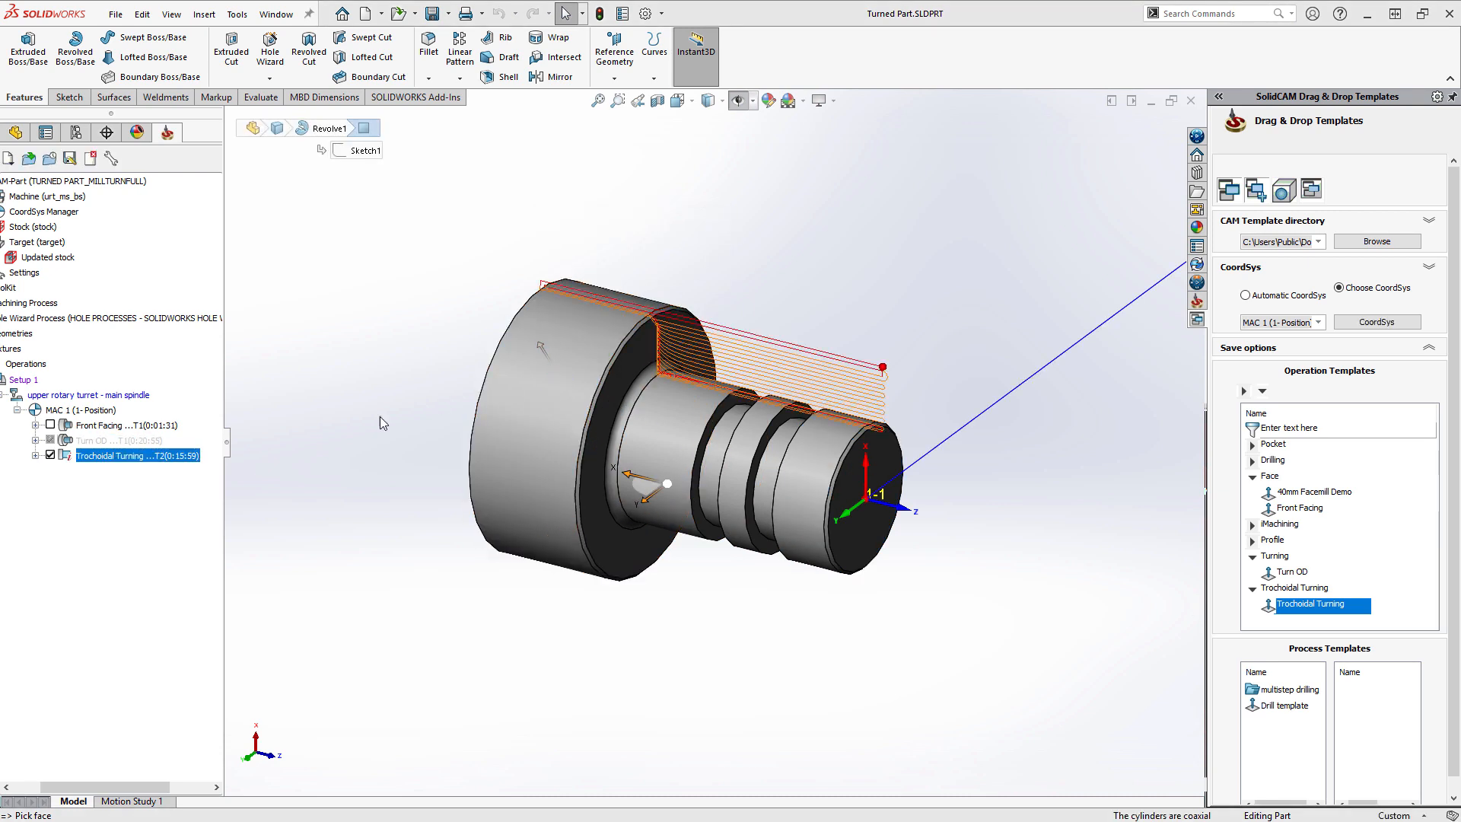
# Step: Play the Trochoidal Turning operation in the SolidCAM Simulator to review the cut, and close the simulator
pyautogui.rightClick(179, 460)
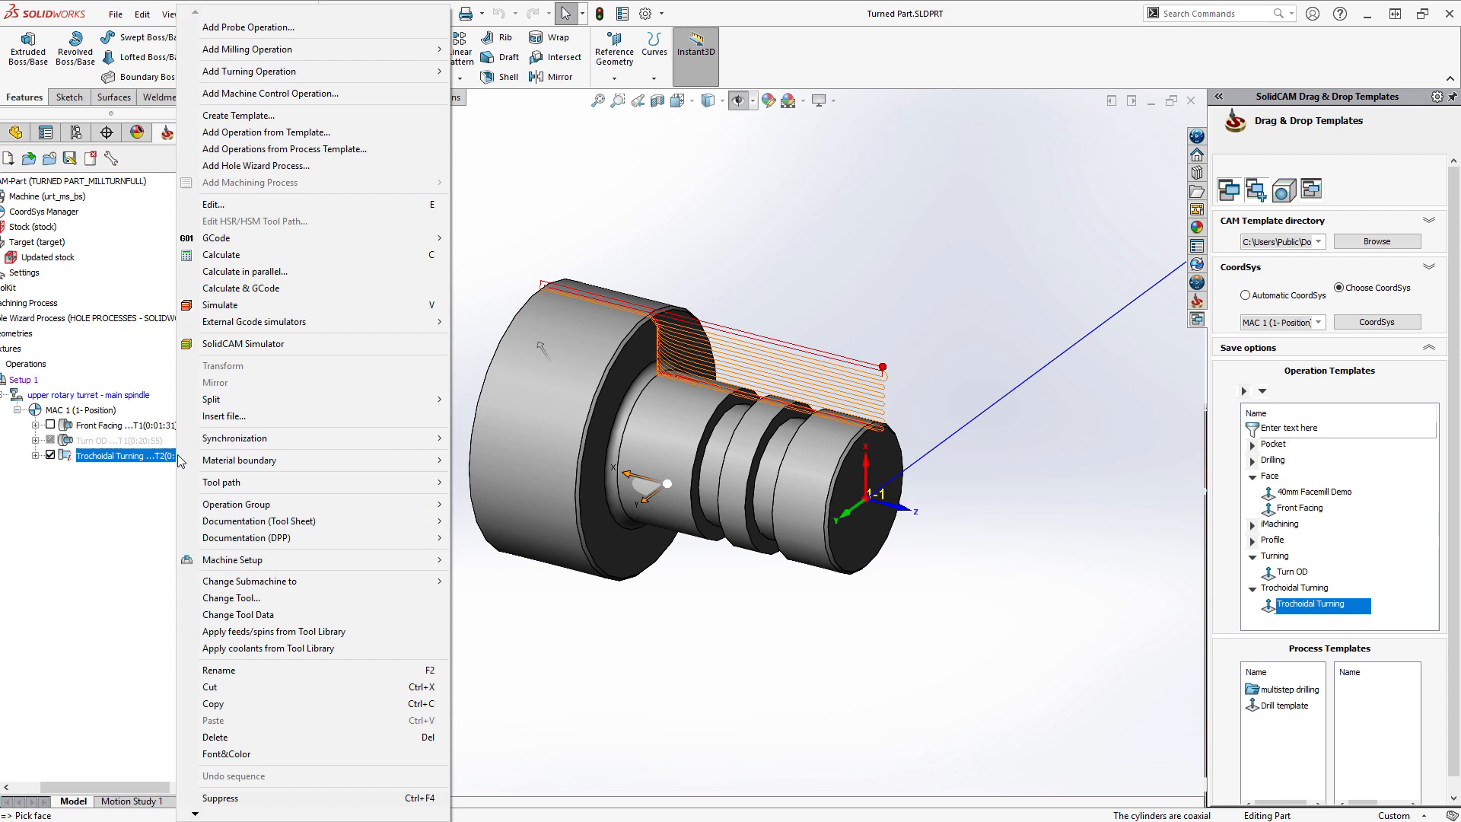
pyautogui.click(221, 355)
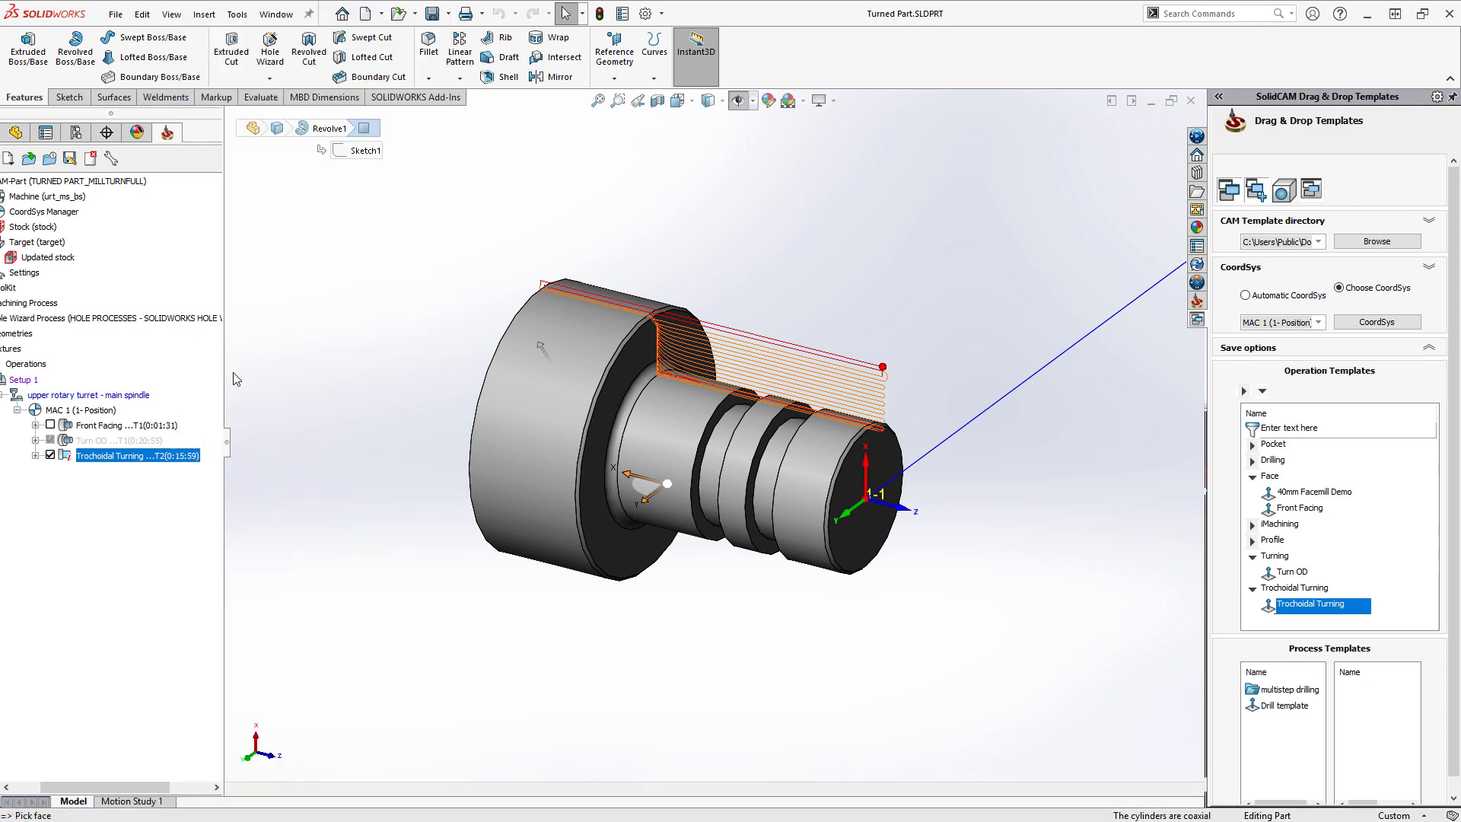
pyautogui.click(636, 11)
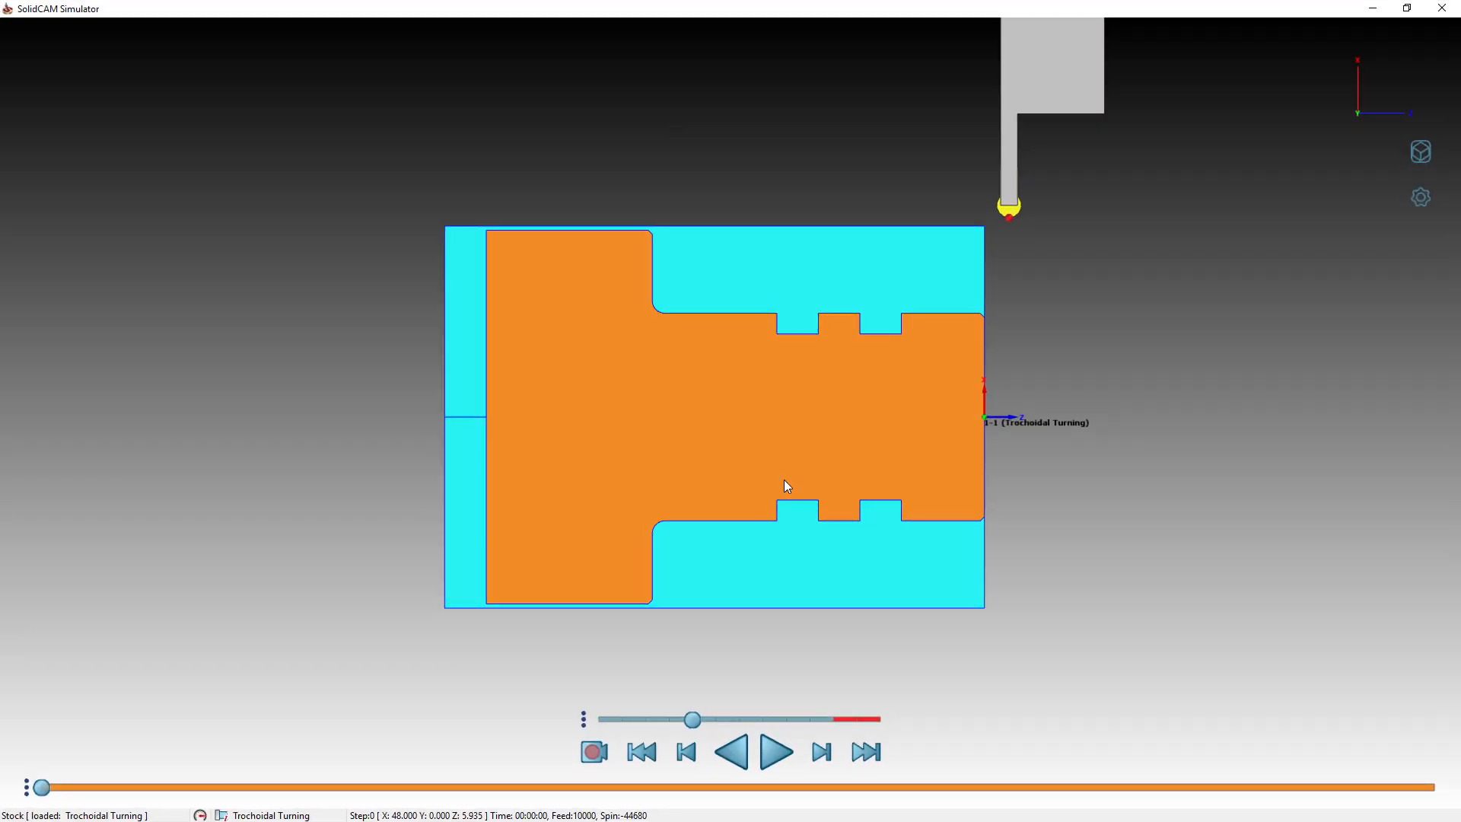
pyautogui.click(774, 755)
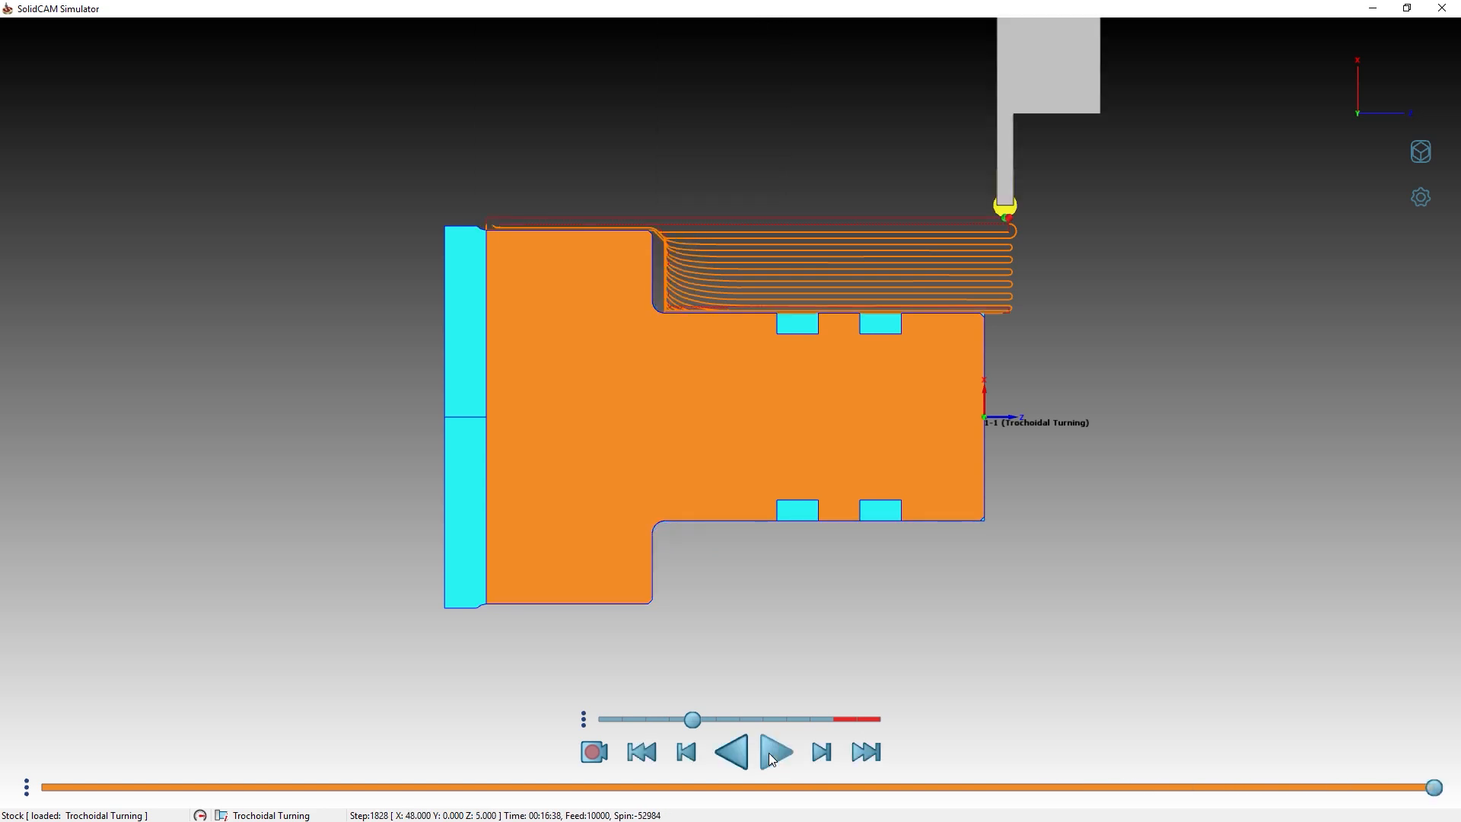
pyautogui.click(1440, 9)
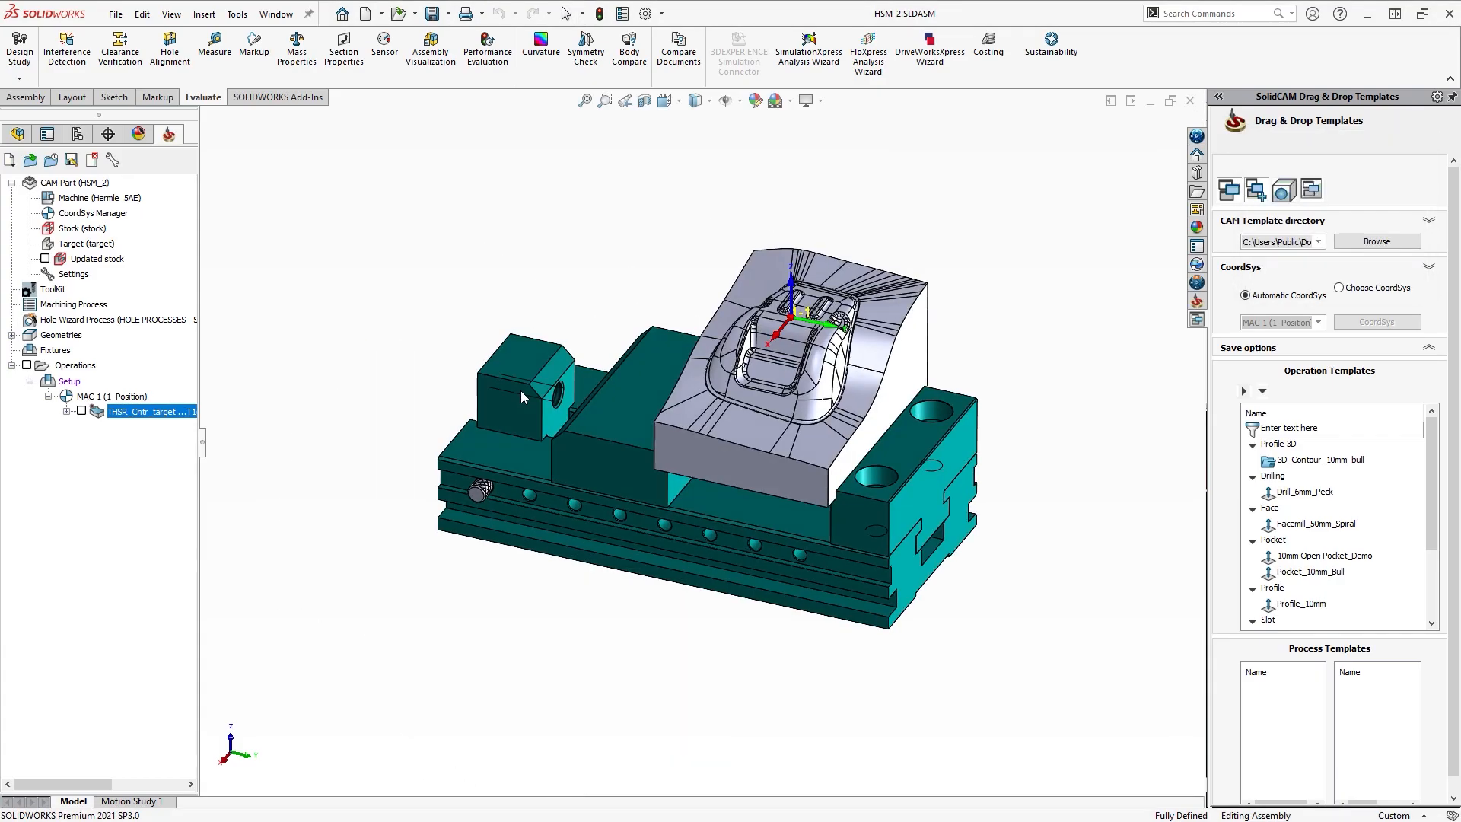
# Step: Open the THSR_Cntr_target operation with its toolpath shown from above, set the 3D constraint boundary to Part end height and recalculate
pyautogui.hotkey('ctrl', '5')
pyautogui.doubleClick(145, 412)
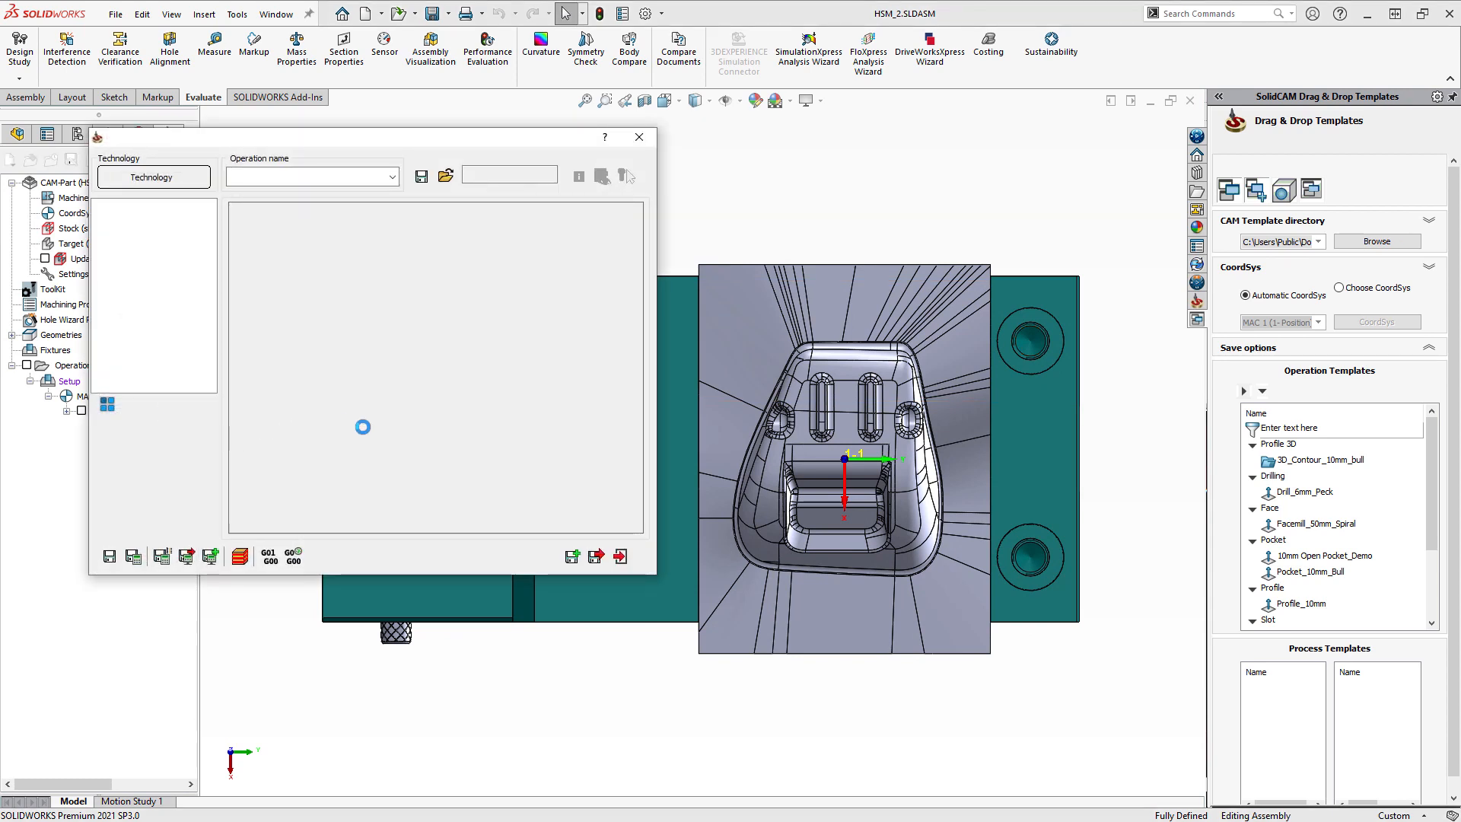
pyautogui.click(82, 411)
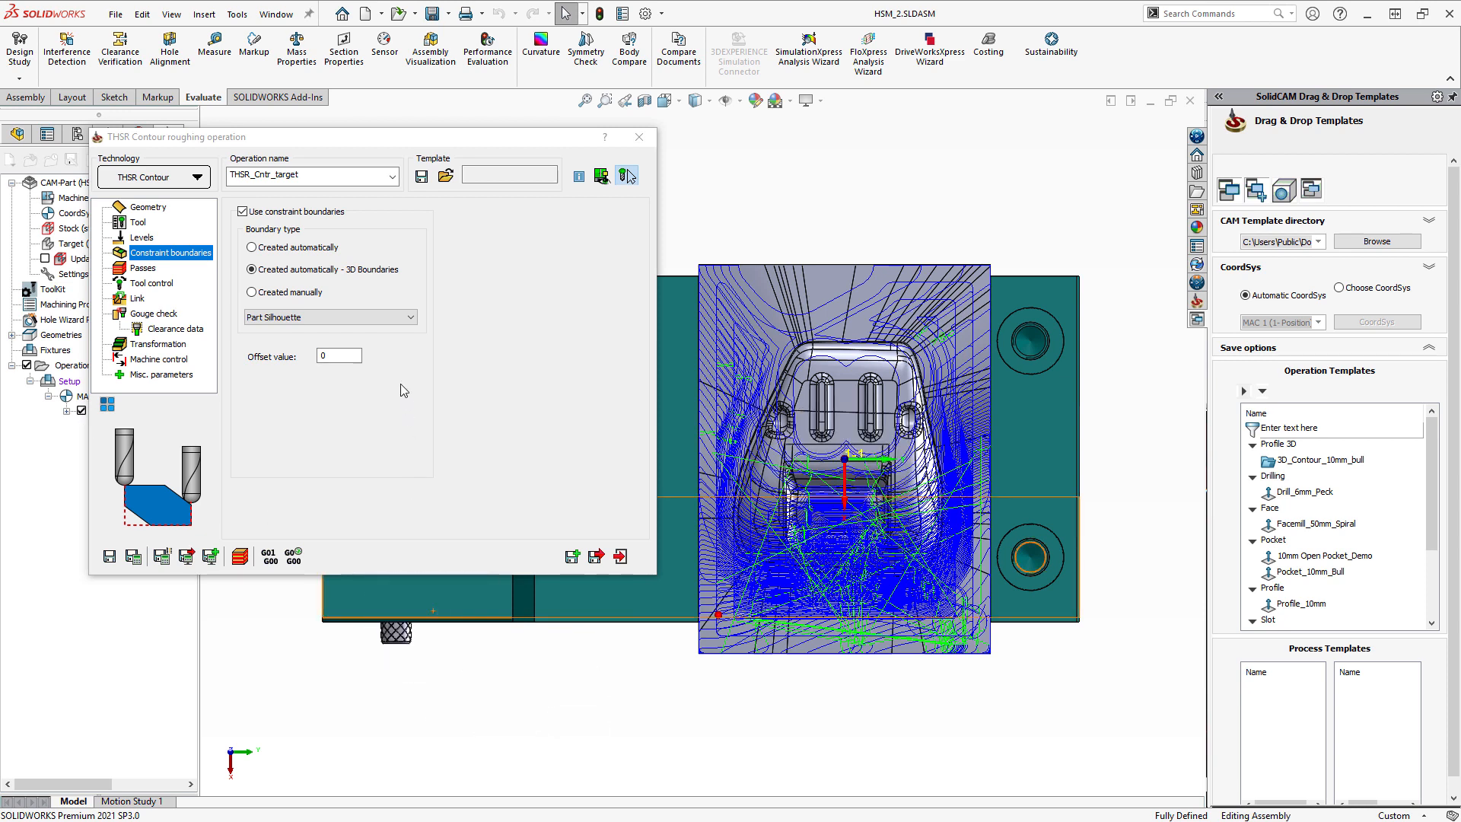
pyautogui.click(403, 317)
pyautogui.click(351, 341)
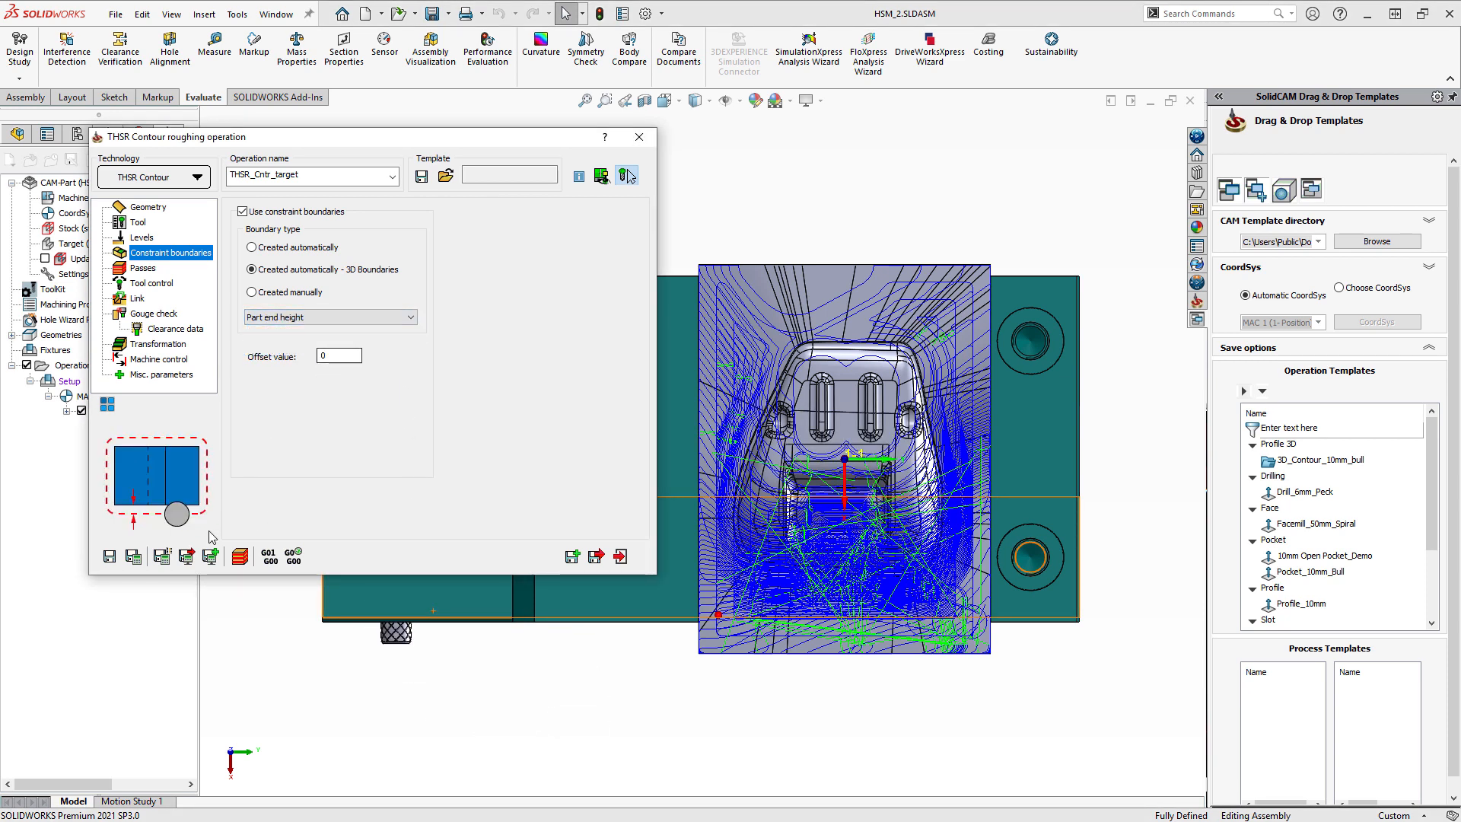
pyautogui.click(131, 560)
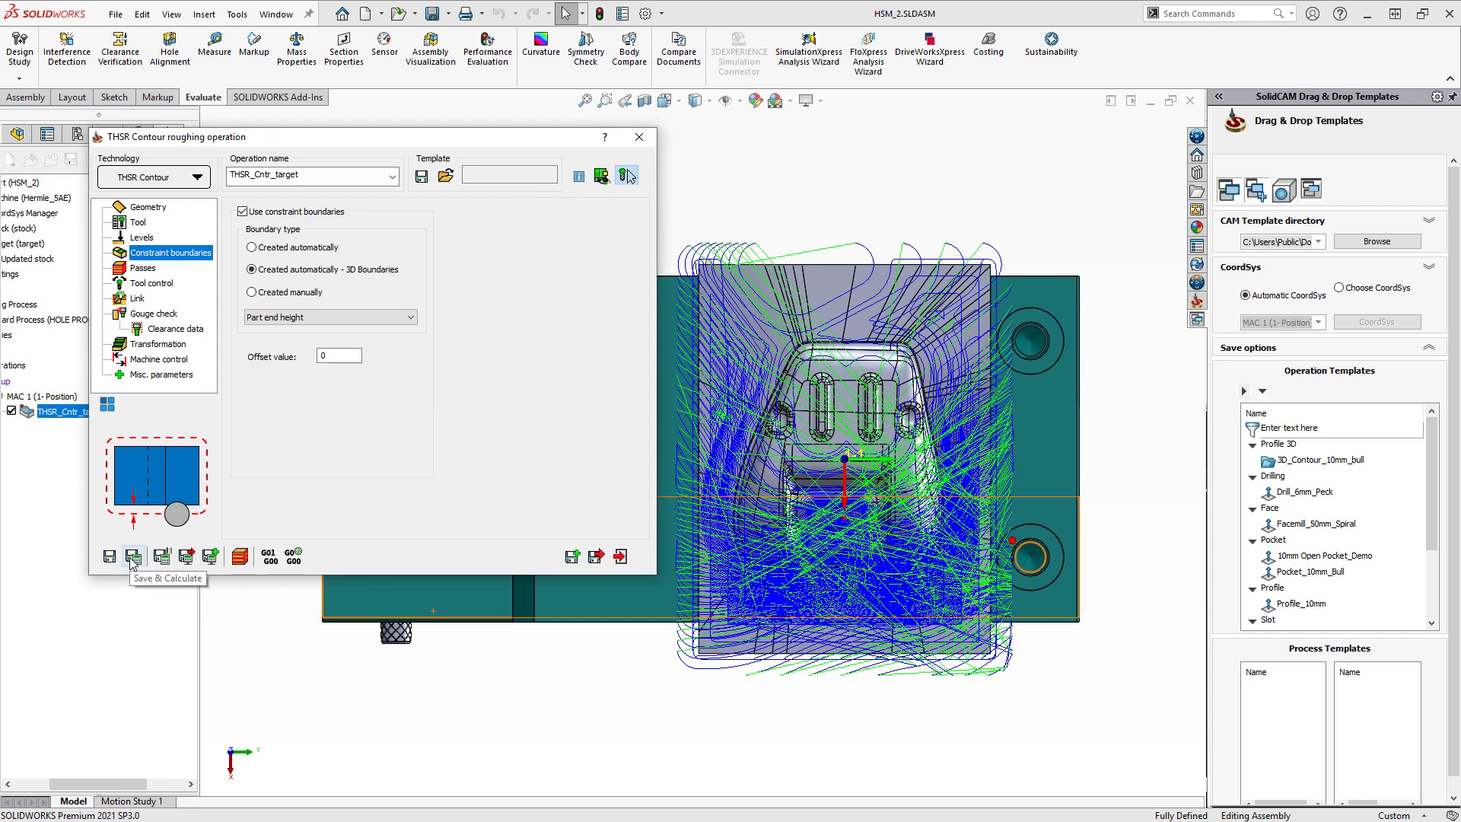
# Step: Set the THSR_Cntr_target constraint boundary to Tool contact, recalculate and inspect the toolpath, and close the operation with its toolpath hidden
pyautogui.click(361, 317)
pyautogui.click(335, 351)
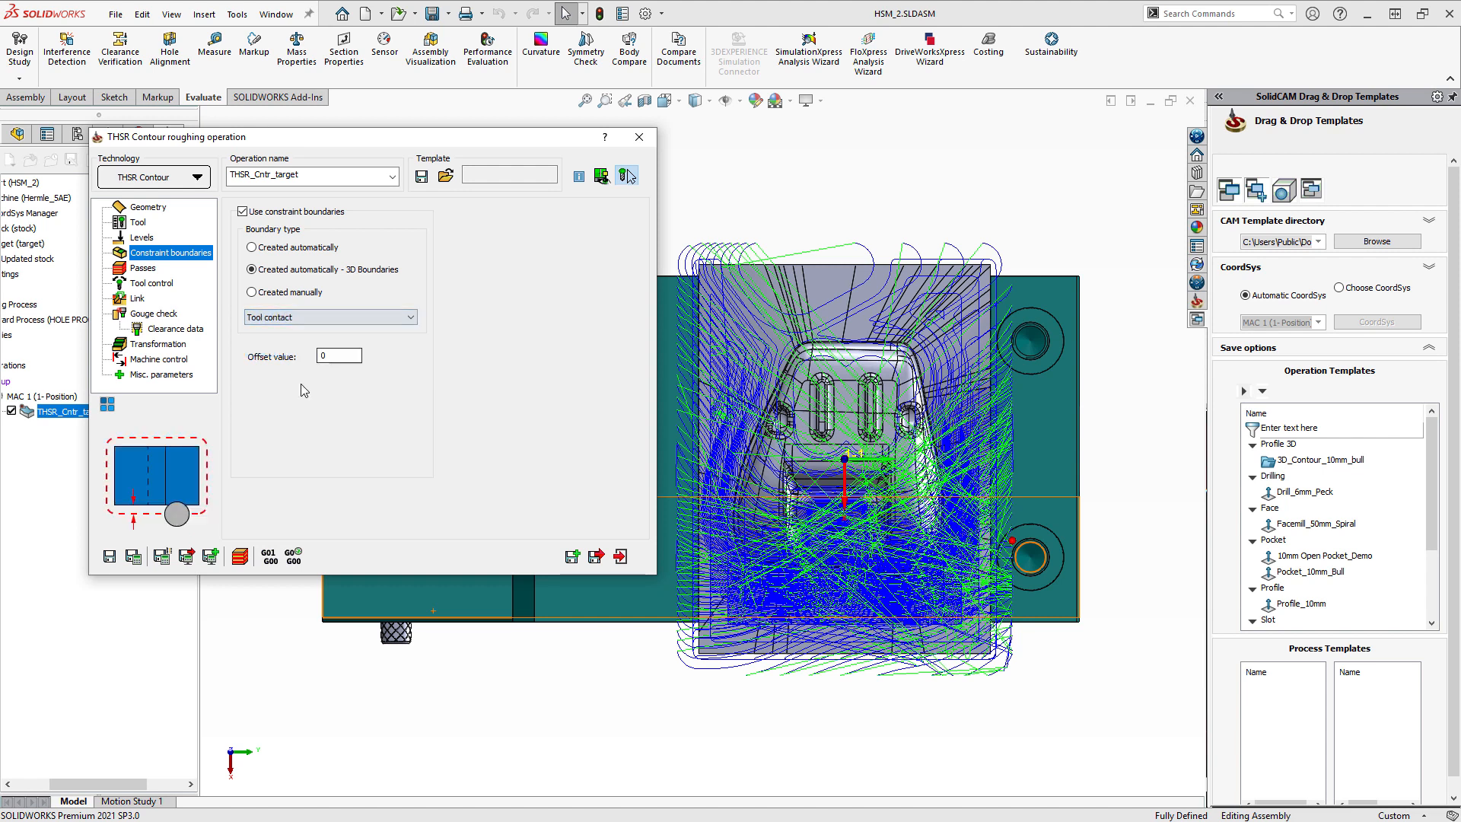
pyautogui.click(135, 561)
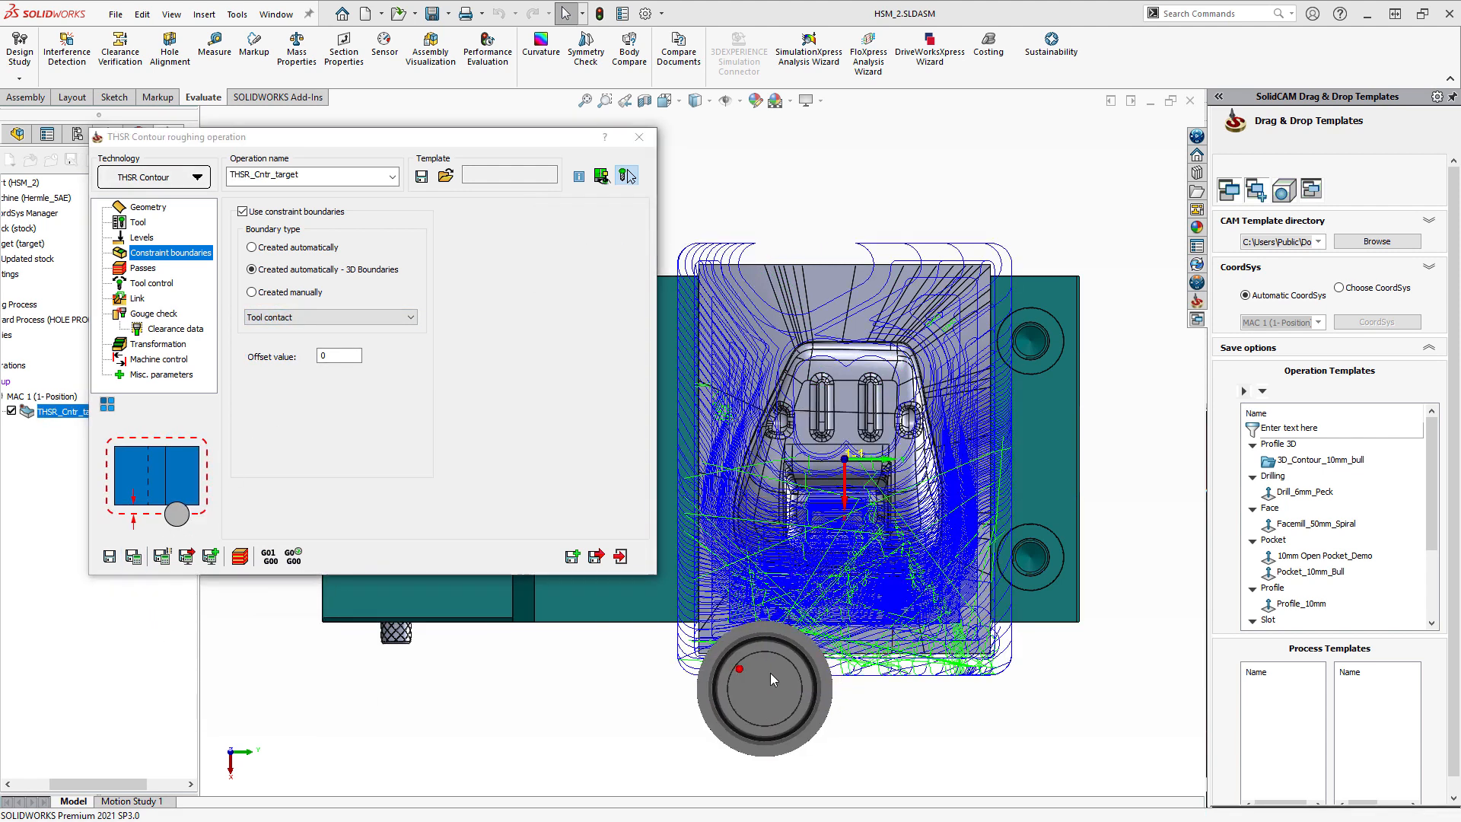
pyautogui.moveTo(770, 673); pyautogui.dragTo(737, 443, button='middle')
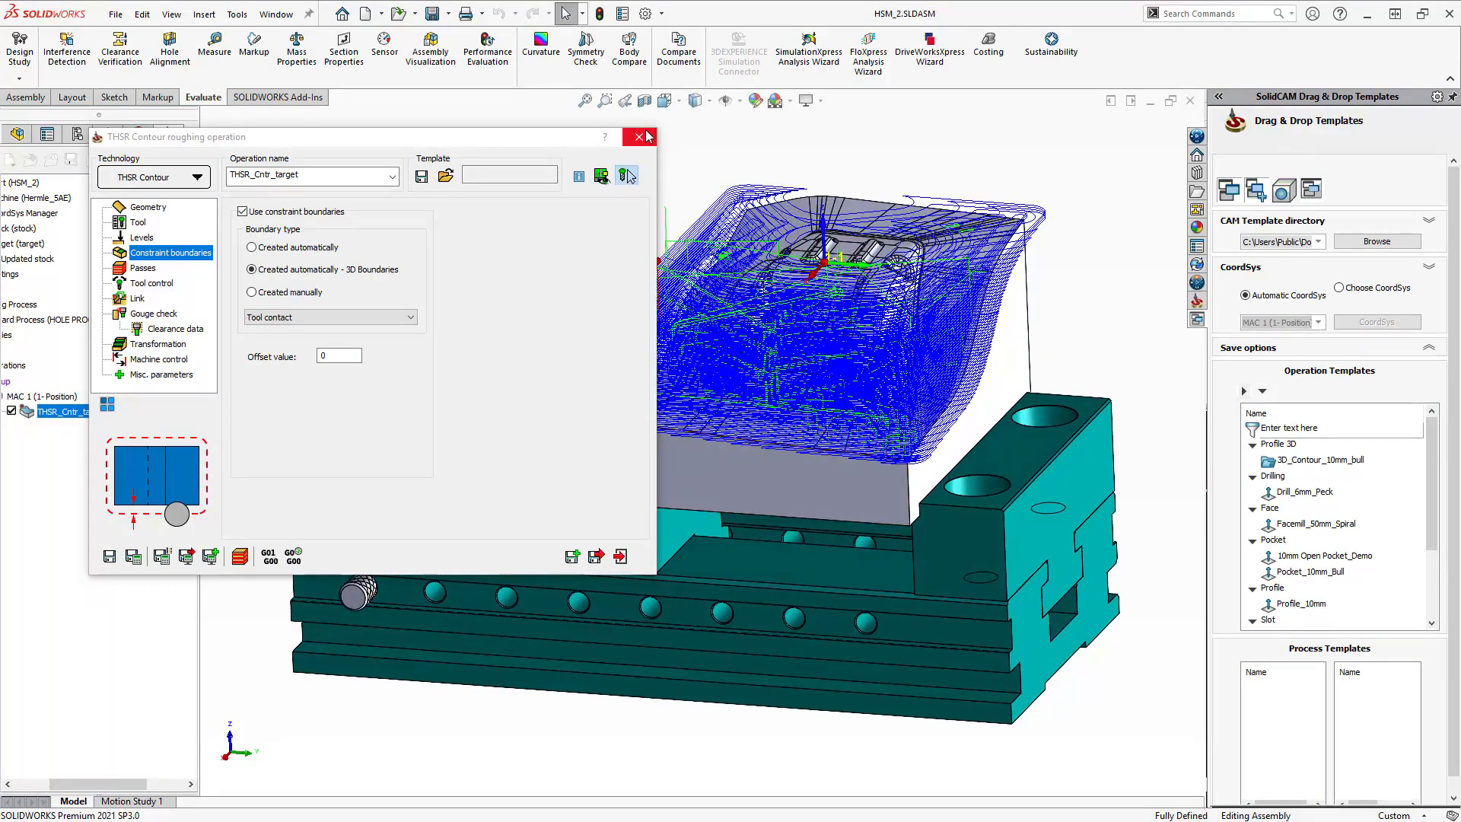
pyautogui.click(11, 411)
pyautogui.moveTo(599, 444); pyautogui.dragTo(587, 495, button='middle')
pyautogui.scroll(3, 587, 495)
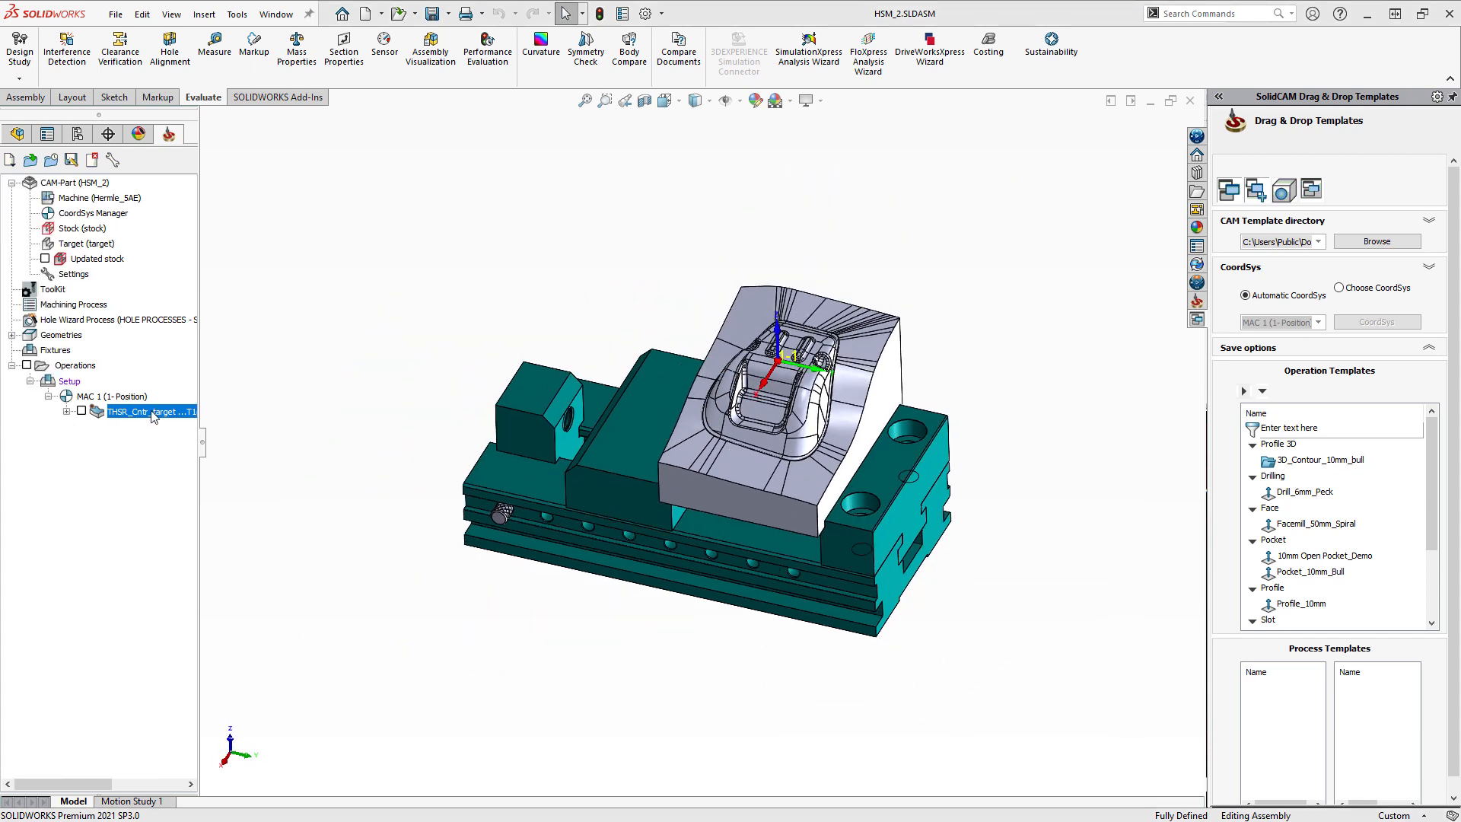
# Step: Add a Turbo 3D HSM operation on the target geometry using the combined Constant Z with Constant stepover technology
pyautogui.rightClick(154, 415)
pyautogui.moveTo(365, 61)
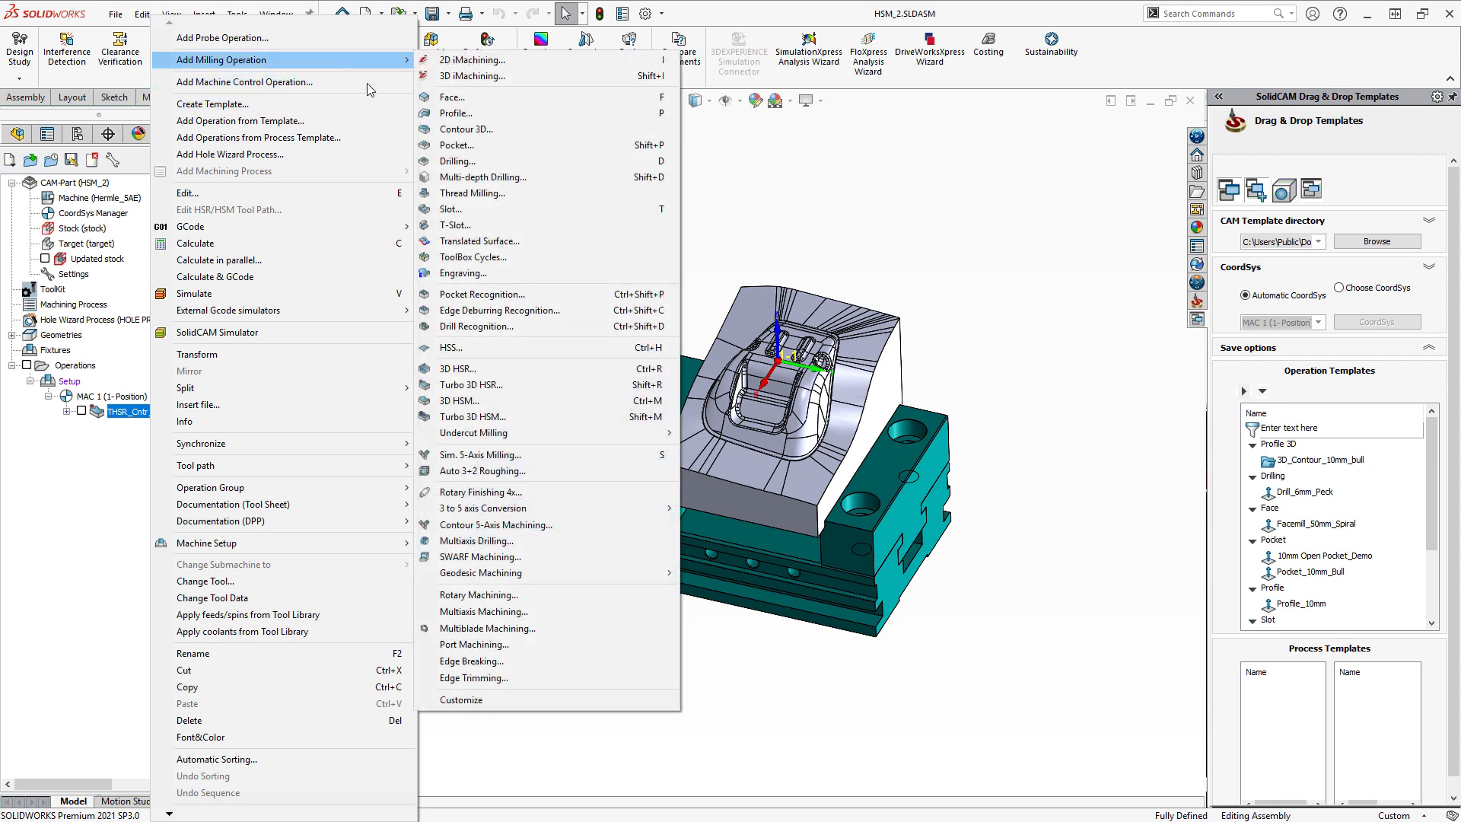
pyautogui.click(548, 417)
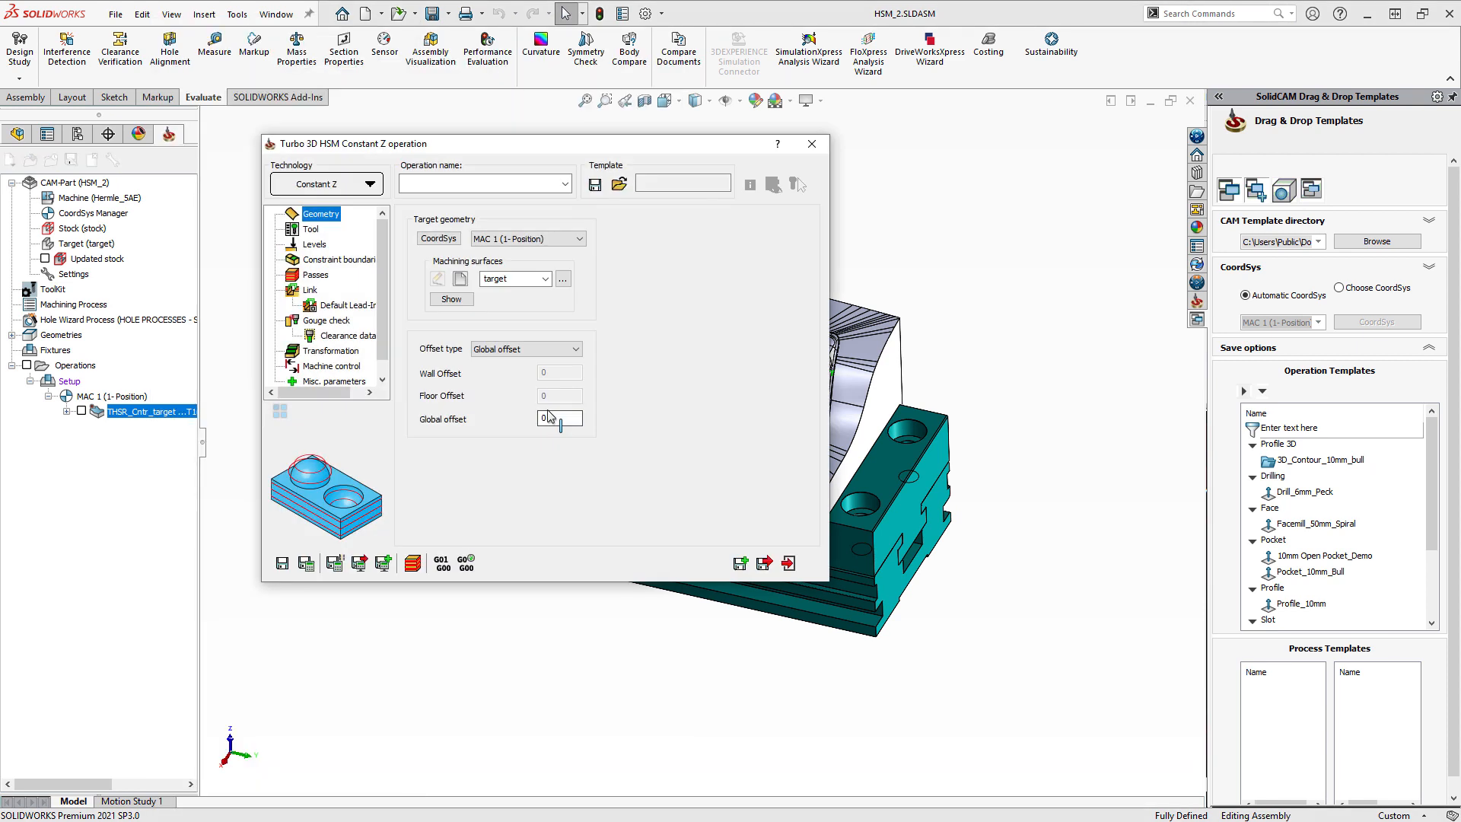
pyautogui.click(371, 185)
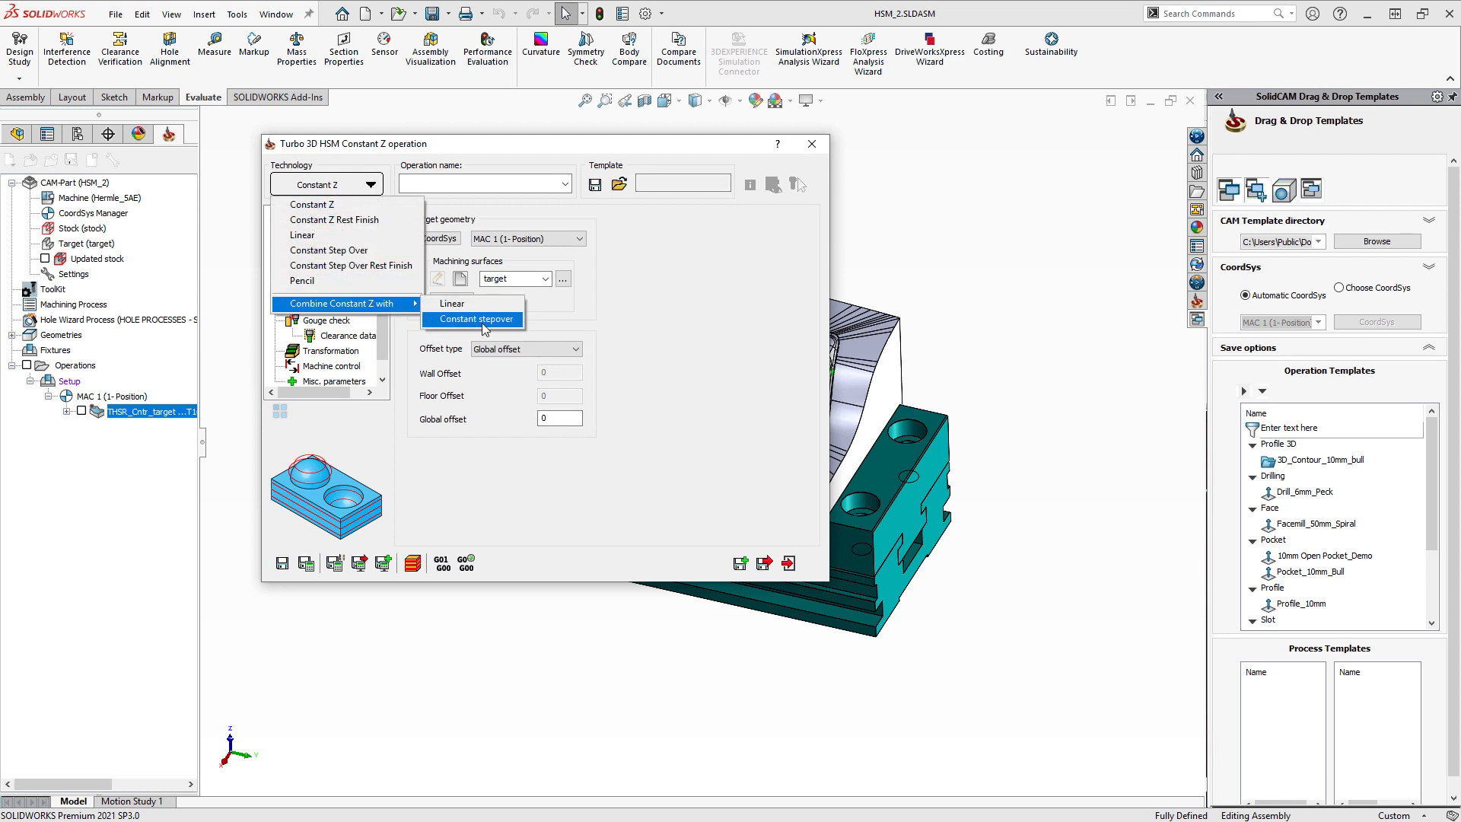
pyautogui.click(480, 320)
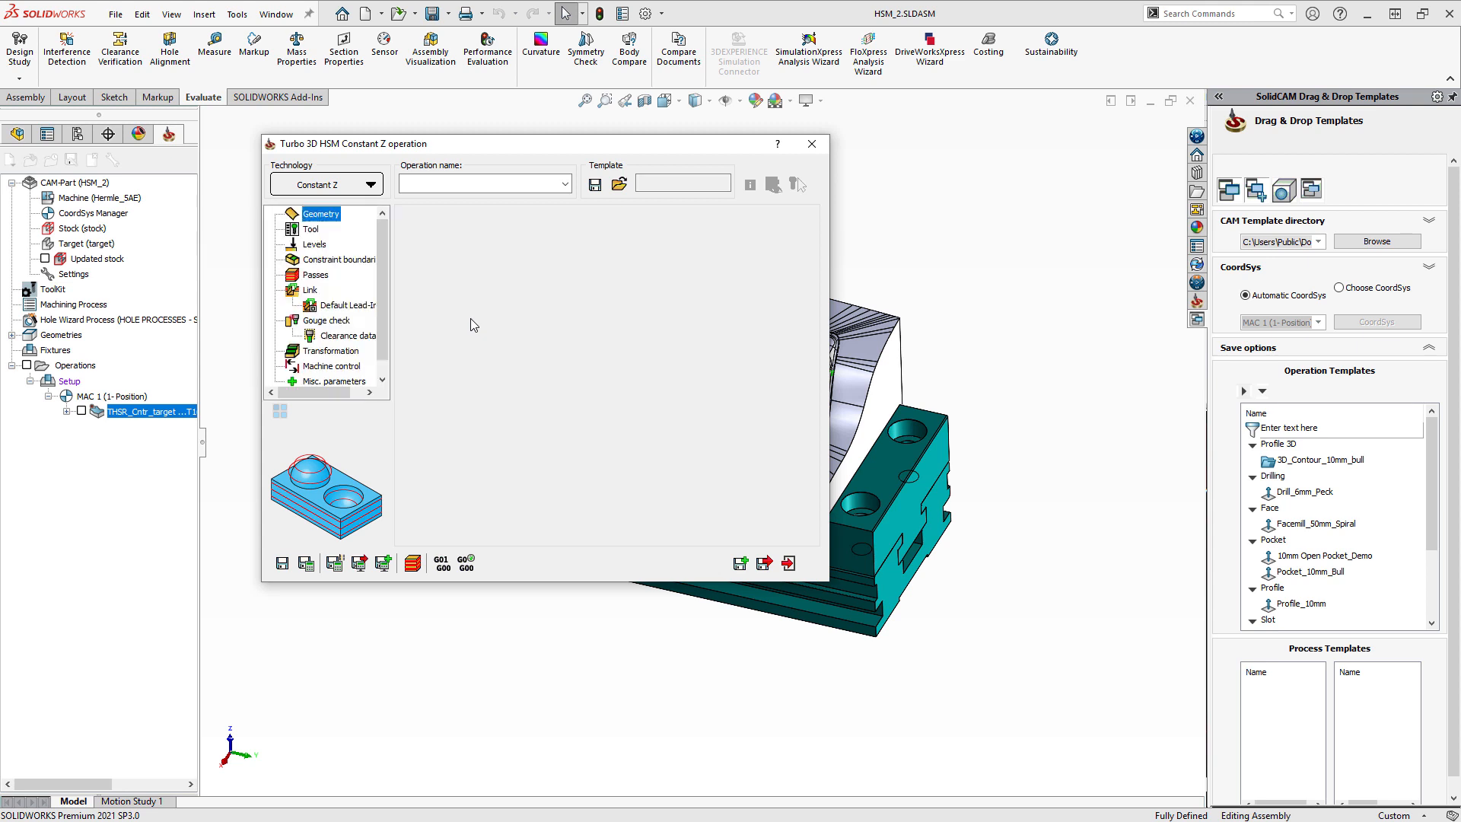
# Step: Assign tool 4, the 6 mm ball nose mill, and set the constraint boundaries to automatically created 3D boundaries
pyautogui.click(311, 230)
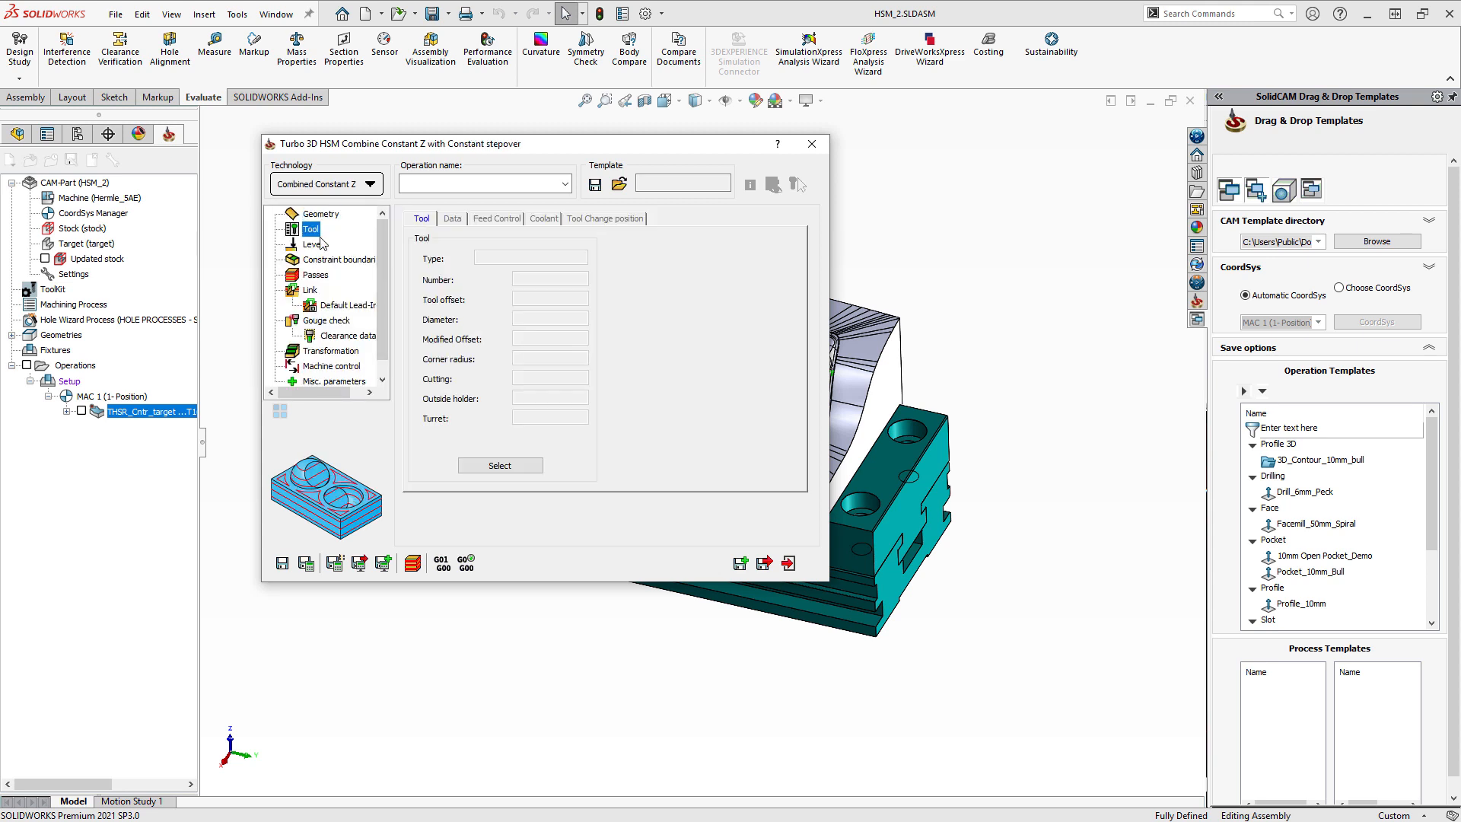
pyautogui.click(492, 462)
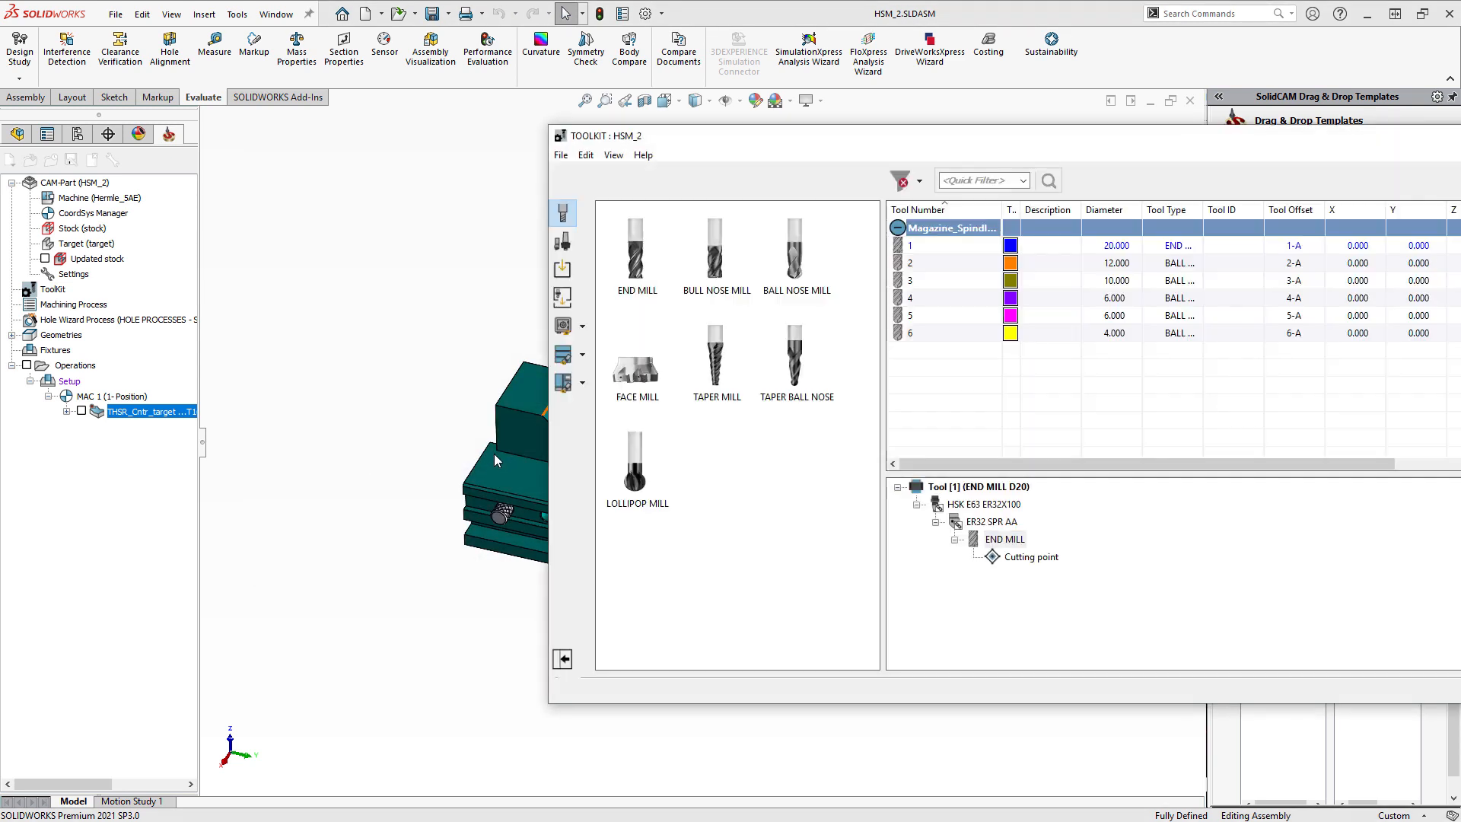
pyautogui.doubleClick(1080, 315)
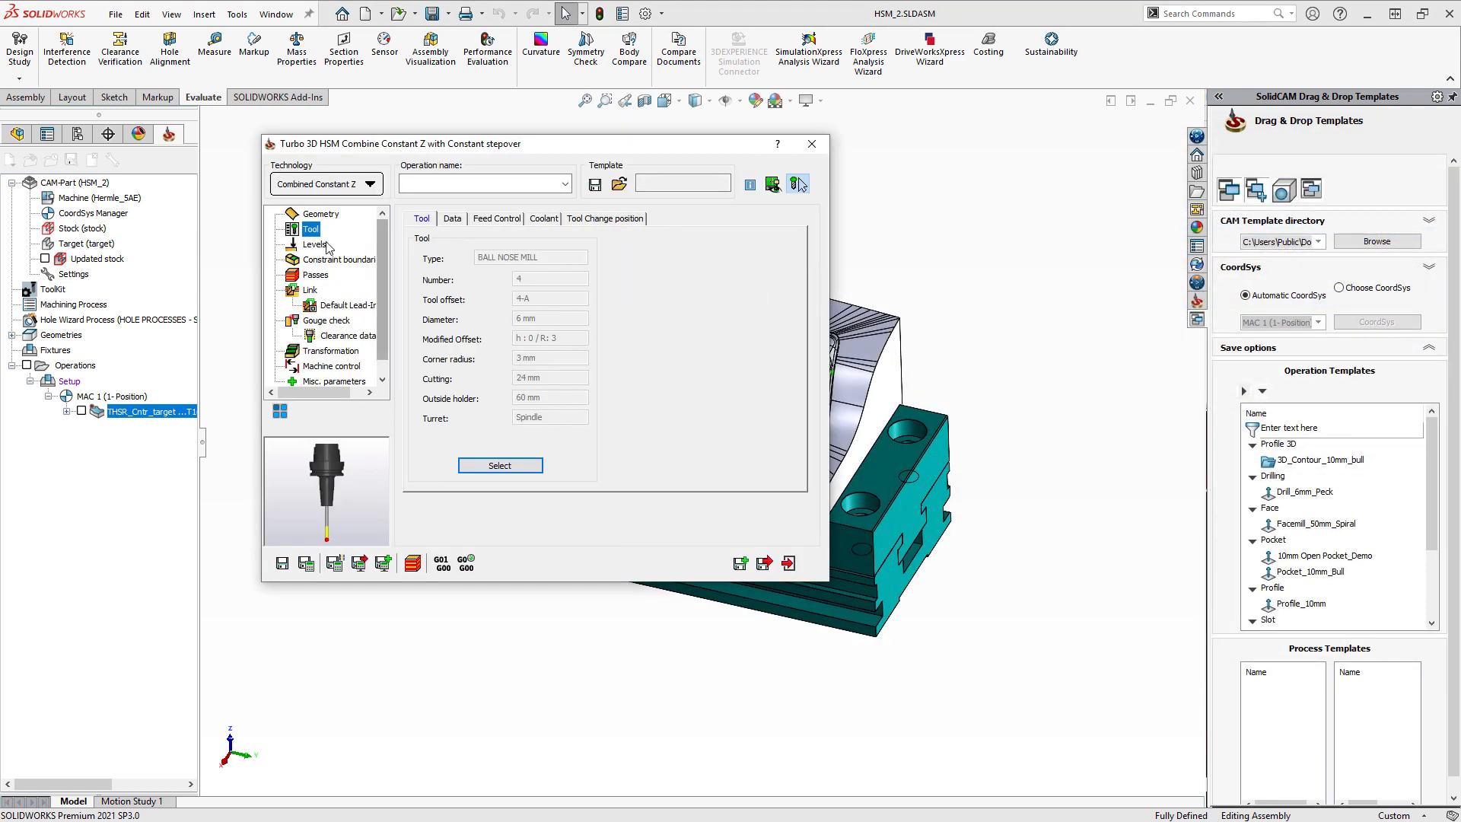
pyautogui.click(314, 244)
pyautogui.click(319, 260)
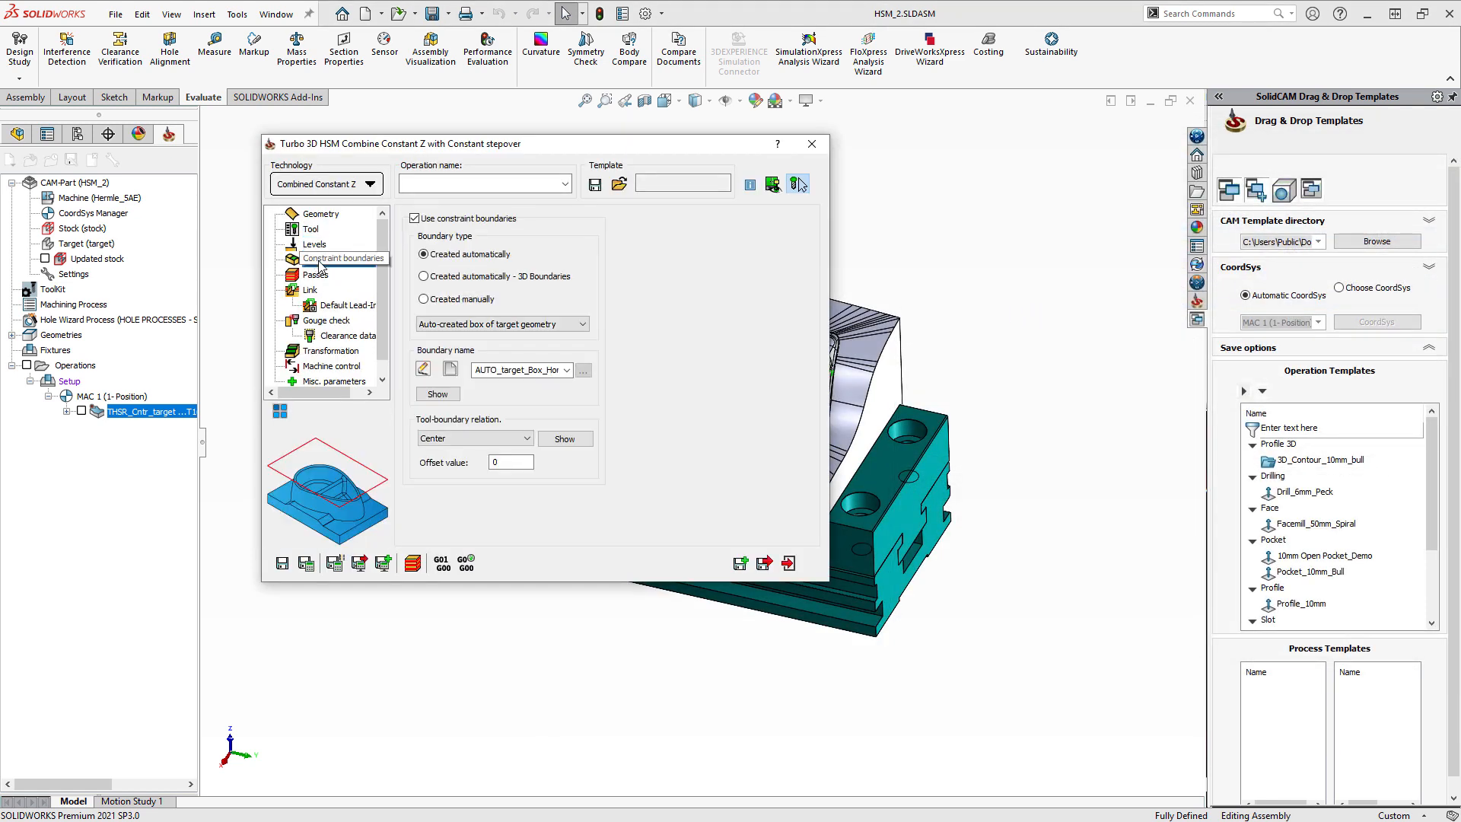
pyautogui.click(423, 276)
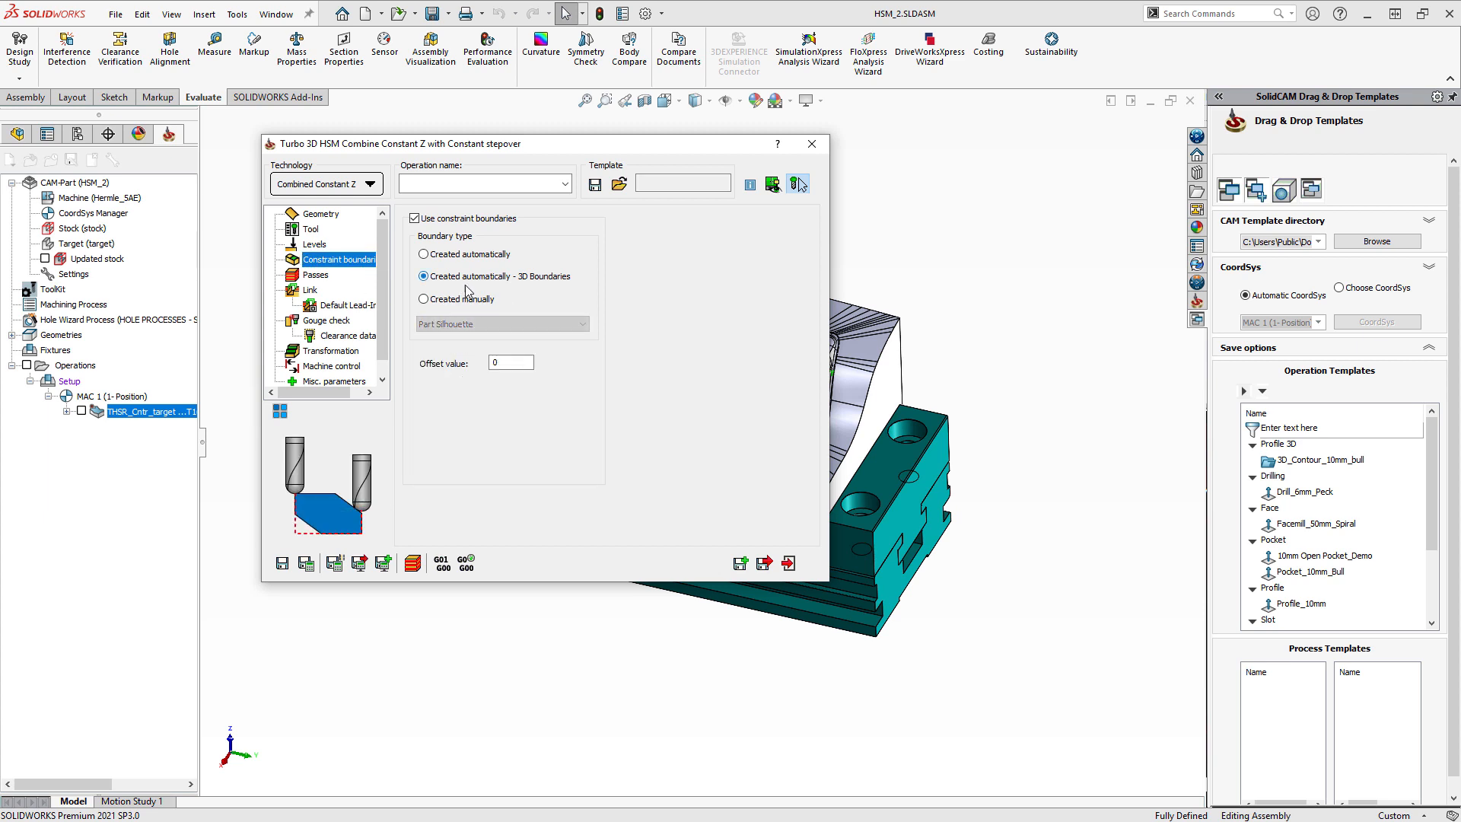
# Step: Set the step down and maximum step over to 0.5, and save and calculate the combined HSM operation
pyautogui.click(315, 275)
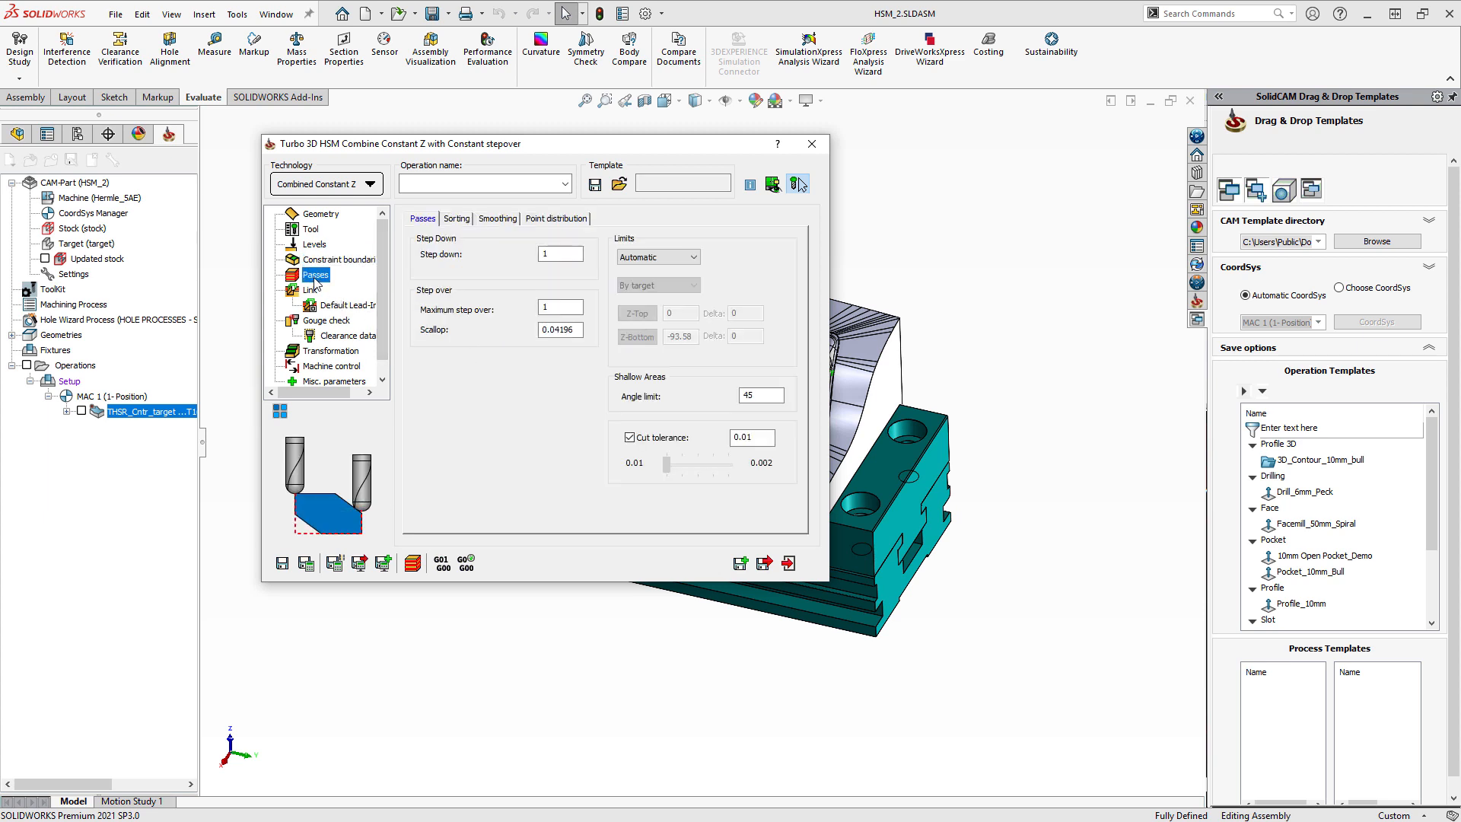
pyautogui.moveTo(559, 254); pyautogui.dragTo(495, 256)
pyautogui.write('0.5')
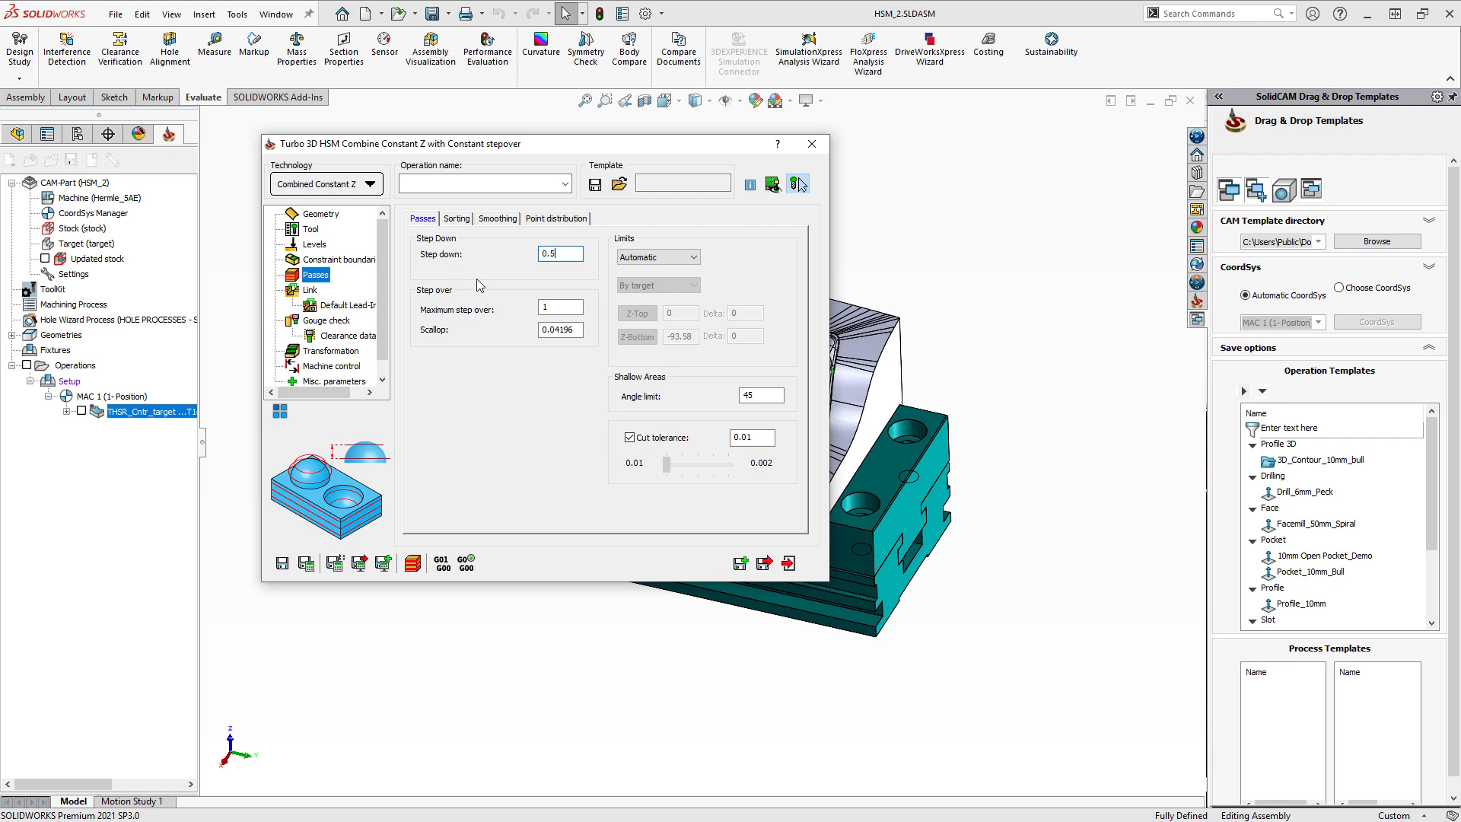
pyautogui.click(549, 309)
pyautogui.click(304, 565)
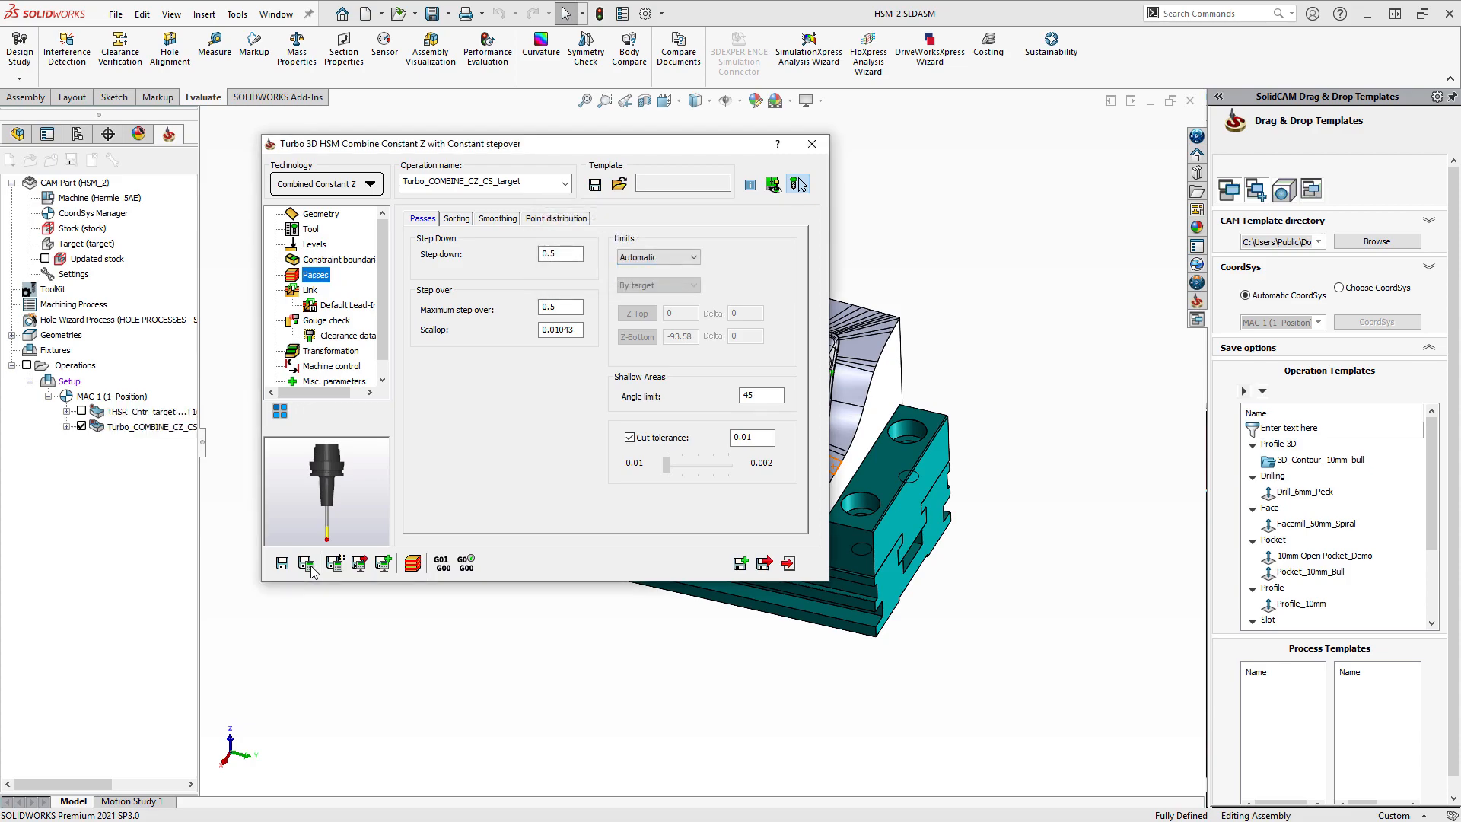
pyautogui.click(305, 563)
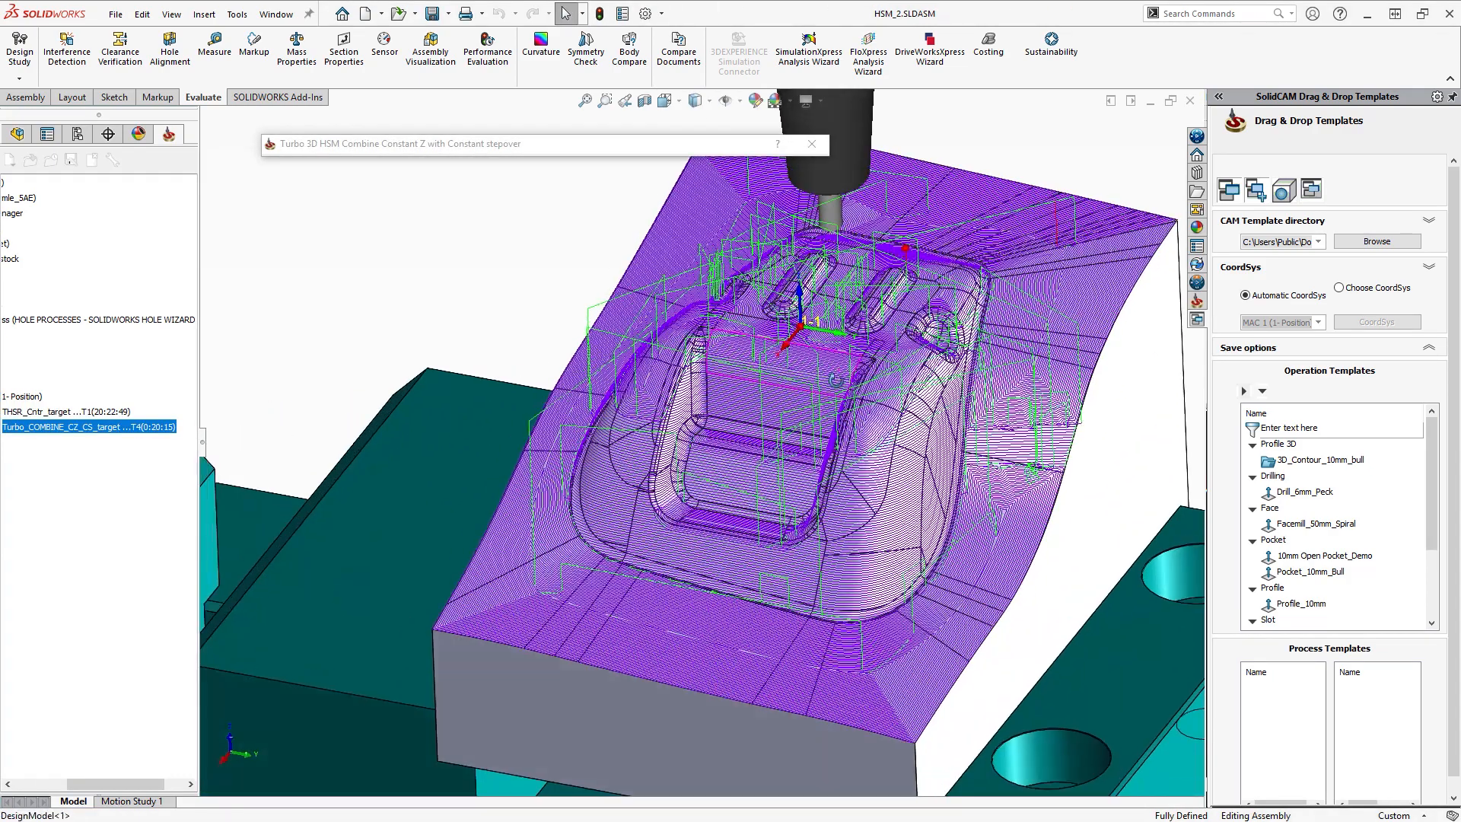
# Step: Inspect the combined Constant Z and Constant stepover toolpath over the whole mold surface
pyautogui.moveTo(837, 380)
pyautogui.mouseDown(button='middle')
pyautogui.moveTo(830, 437)
pyautogui.moveTo(835, 390)
pyautogui.mouseUp(button='middle')
pyautogui.scroll(2, 834, 392)
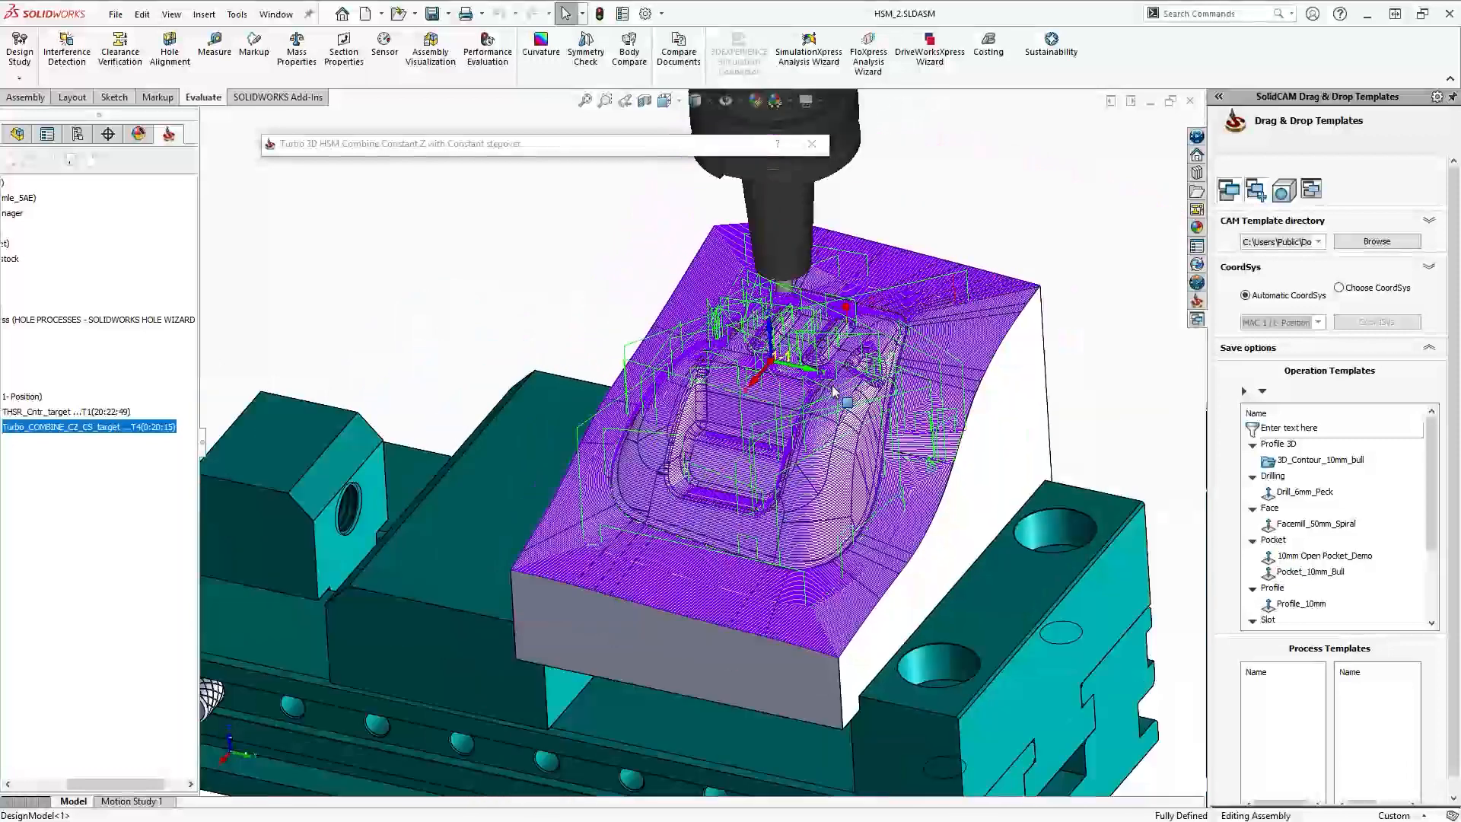
pyautogui.click(659, 148)
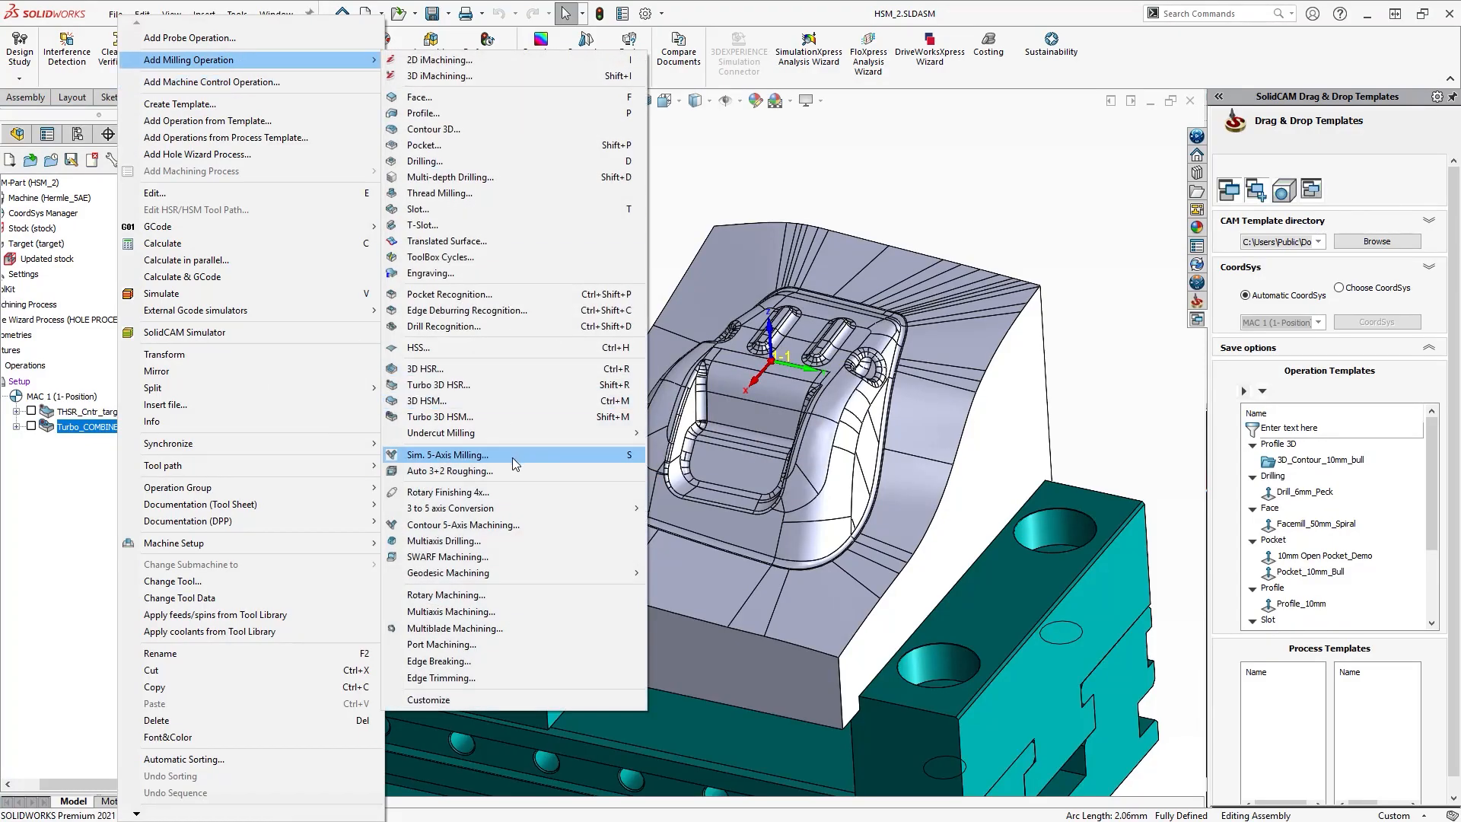
# Step: Add a 3 Axis Geodesic Machining operation and show its geometry settings for the target model
pyautogui.moveTo(503, 510)
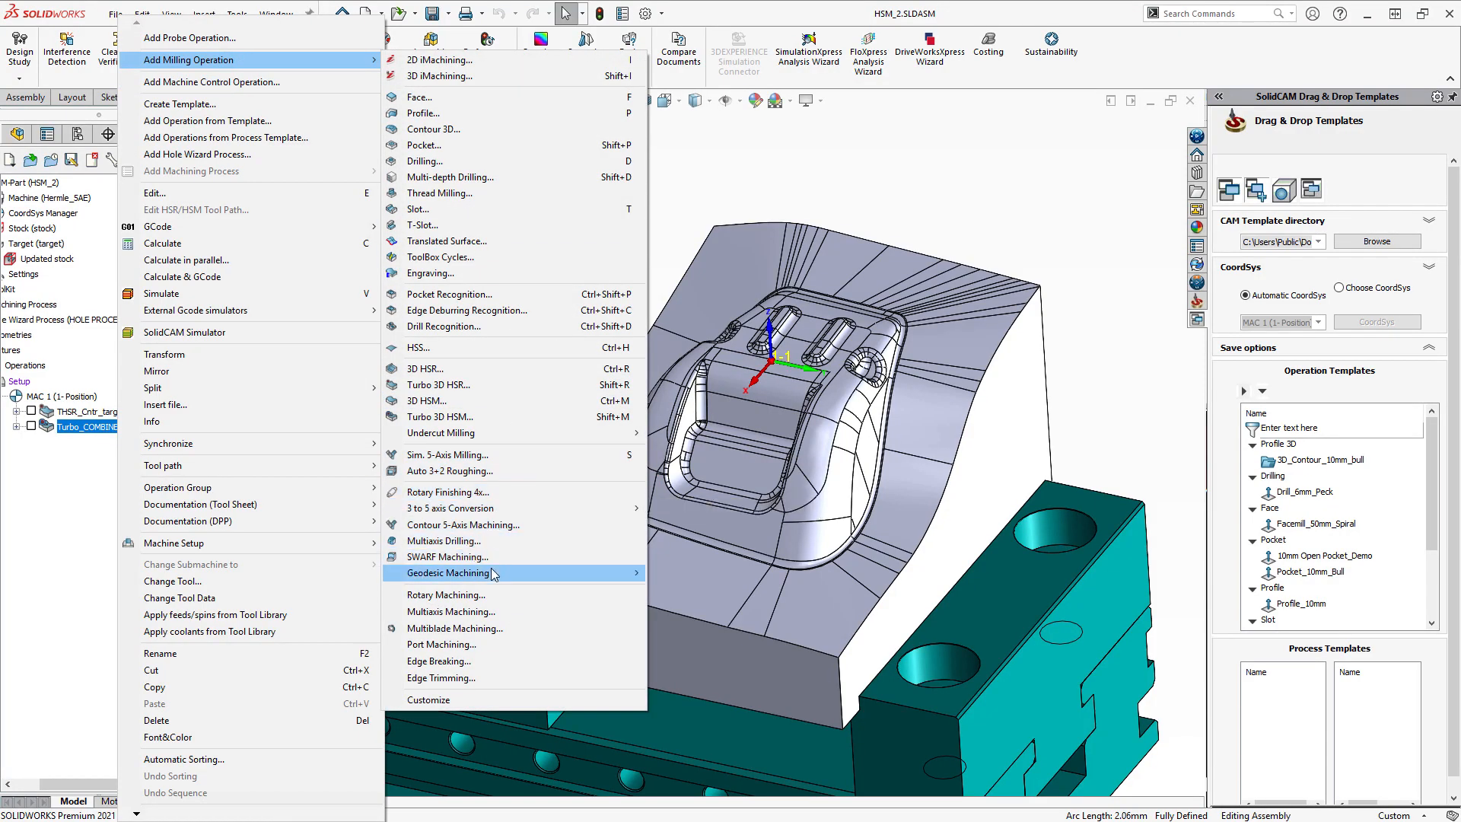
pyautogui.moveTo(480, 573)
pyautogui.click(682, 576)
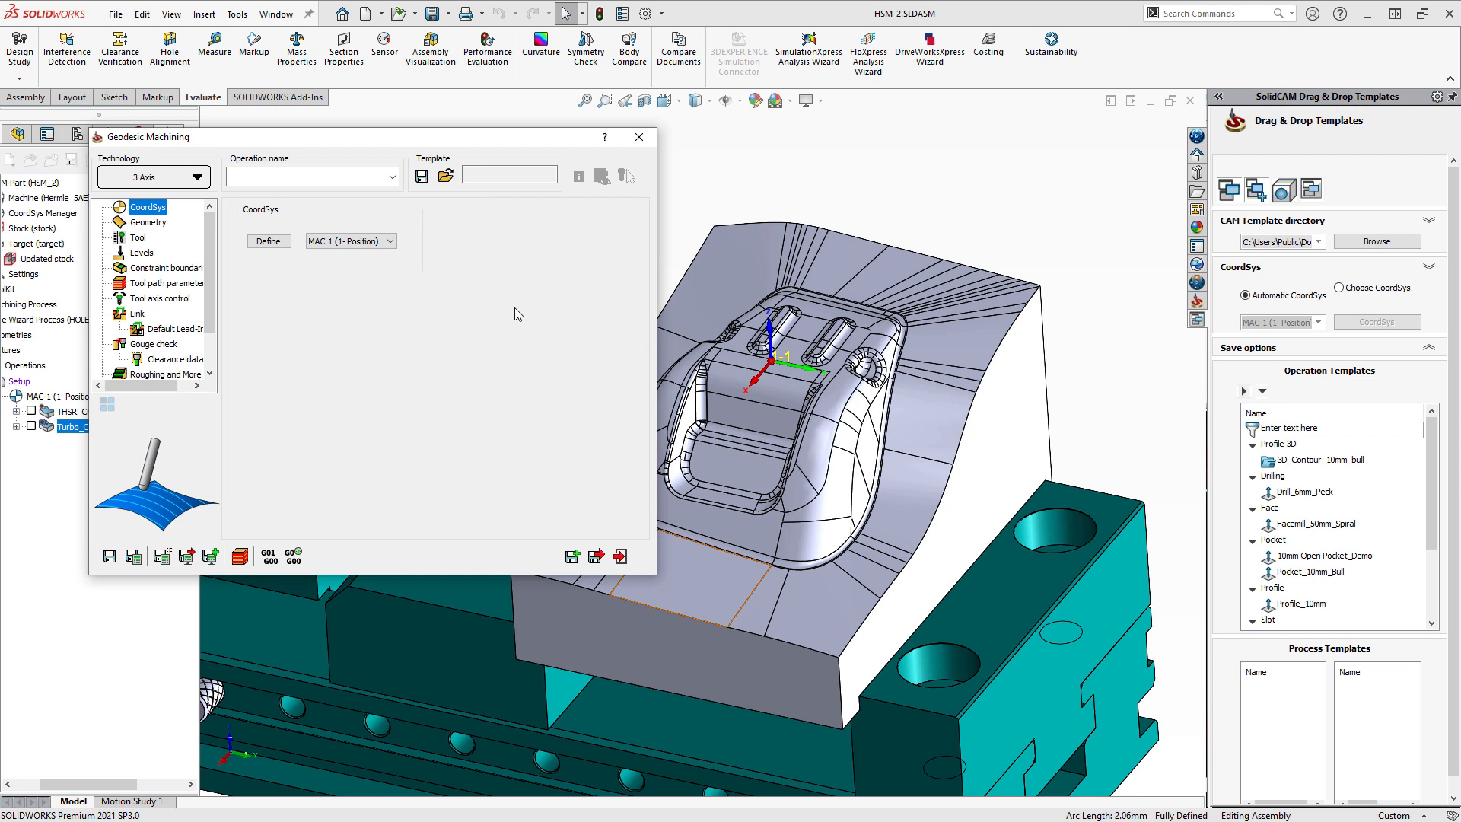
pyautogui.click(149, 222)
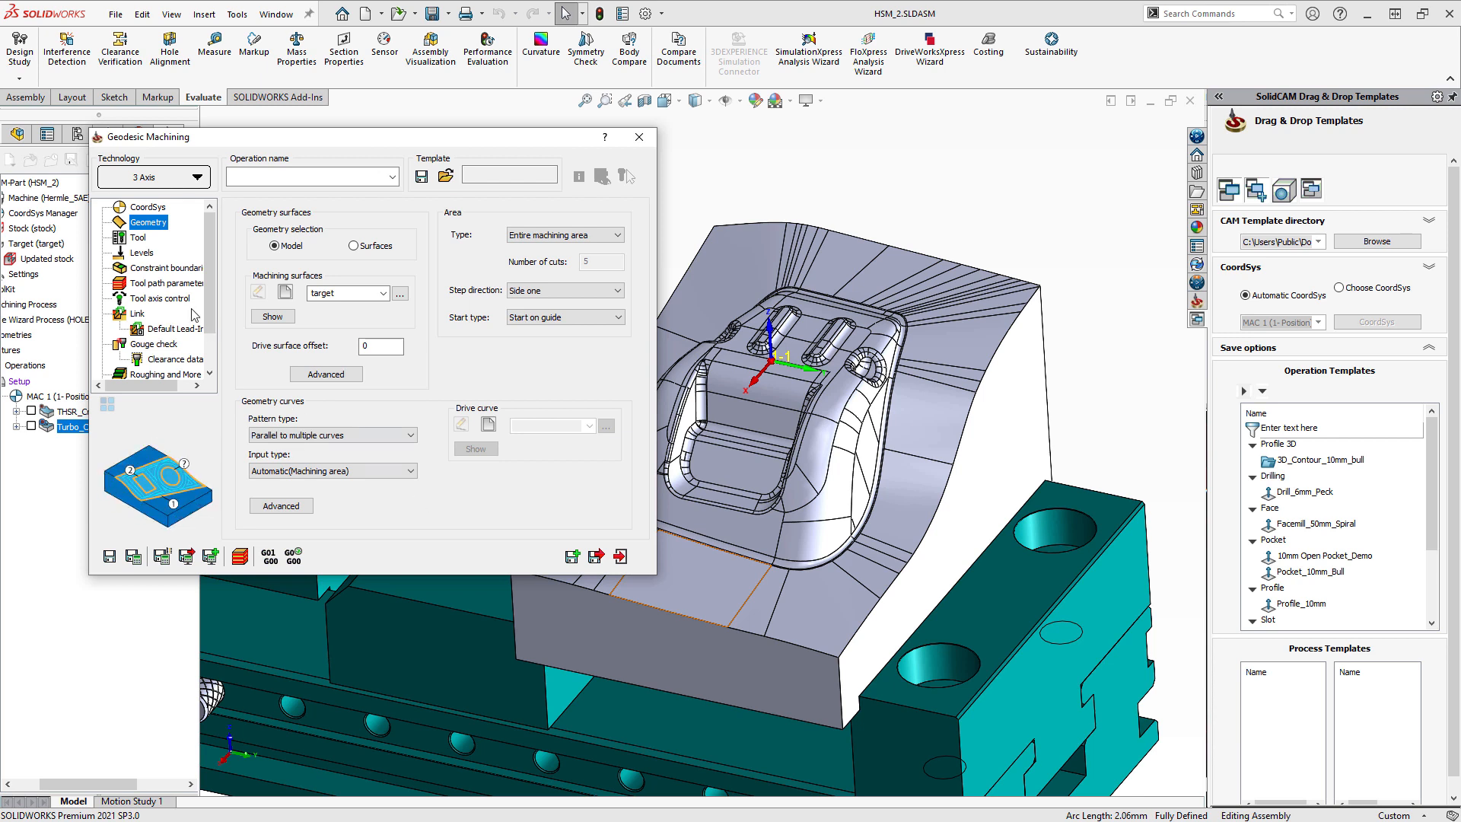
# Step: Assign tool 4, the 6 mm ball nose mill, to the geodesic operation and choose the tool calculation mode
pyautogui.click(138, 238)
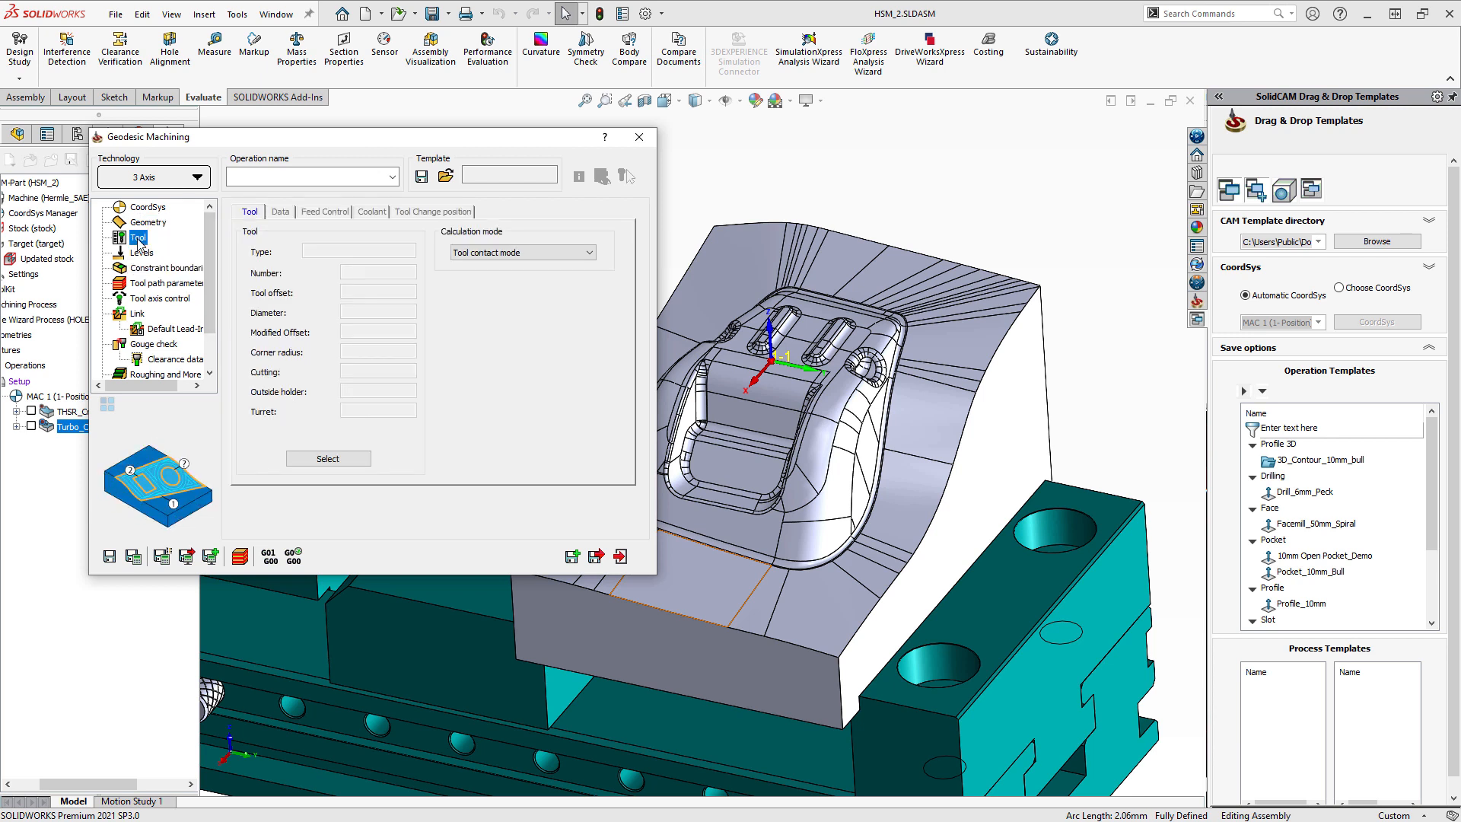
pyautogui.click(328, 459)
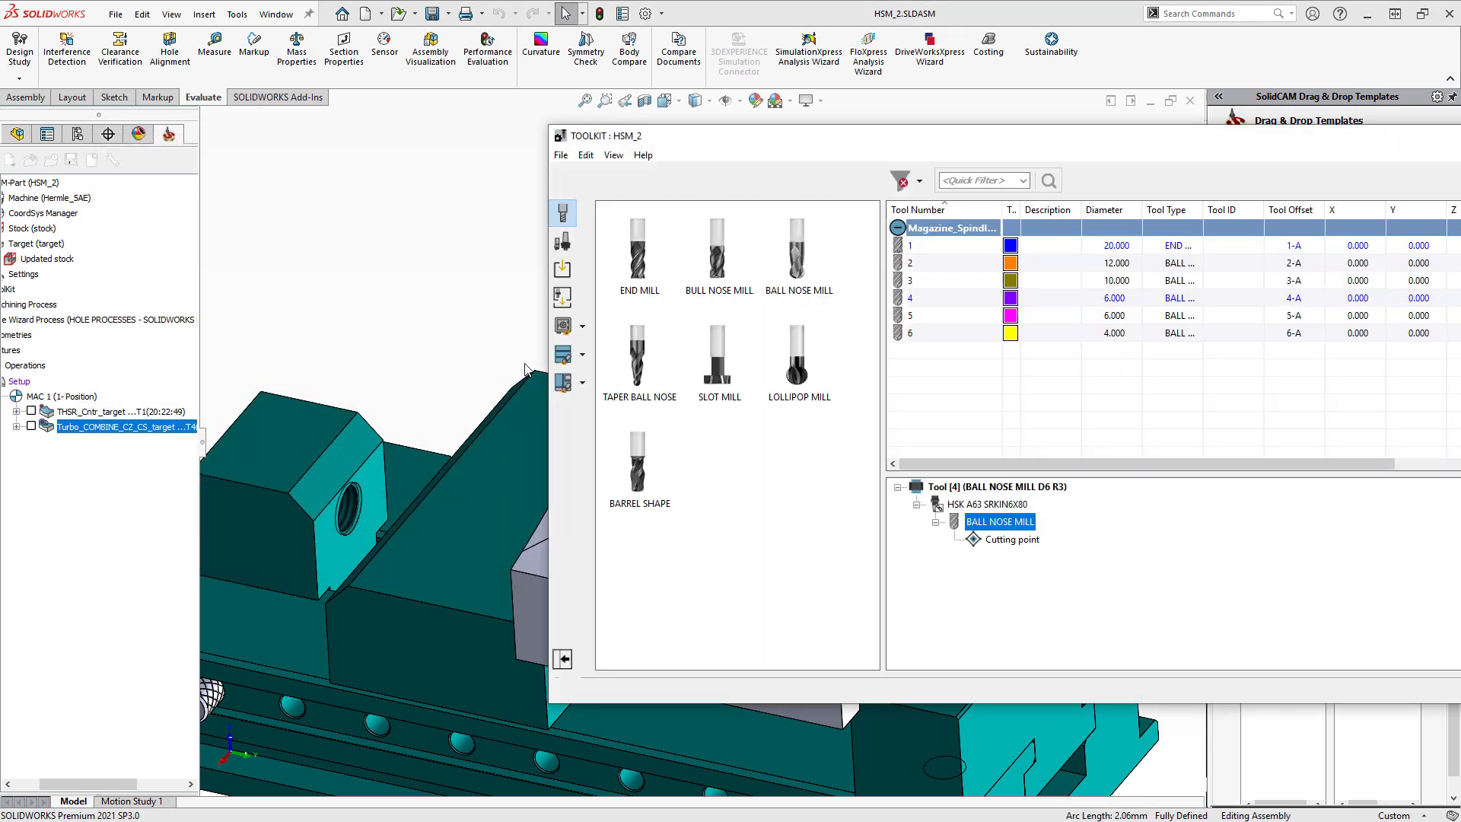
pyautogui.doubleClick(1035, 299)
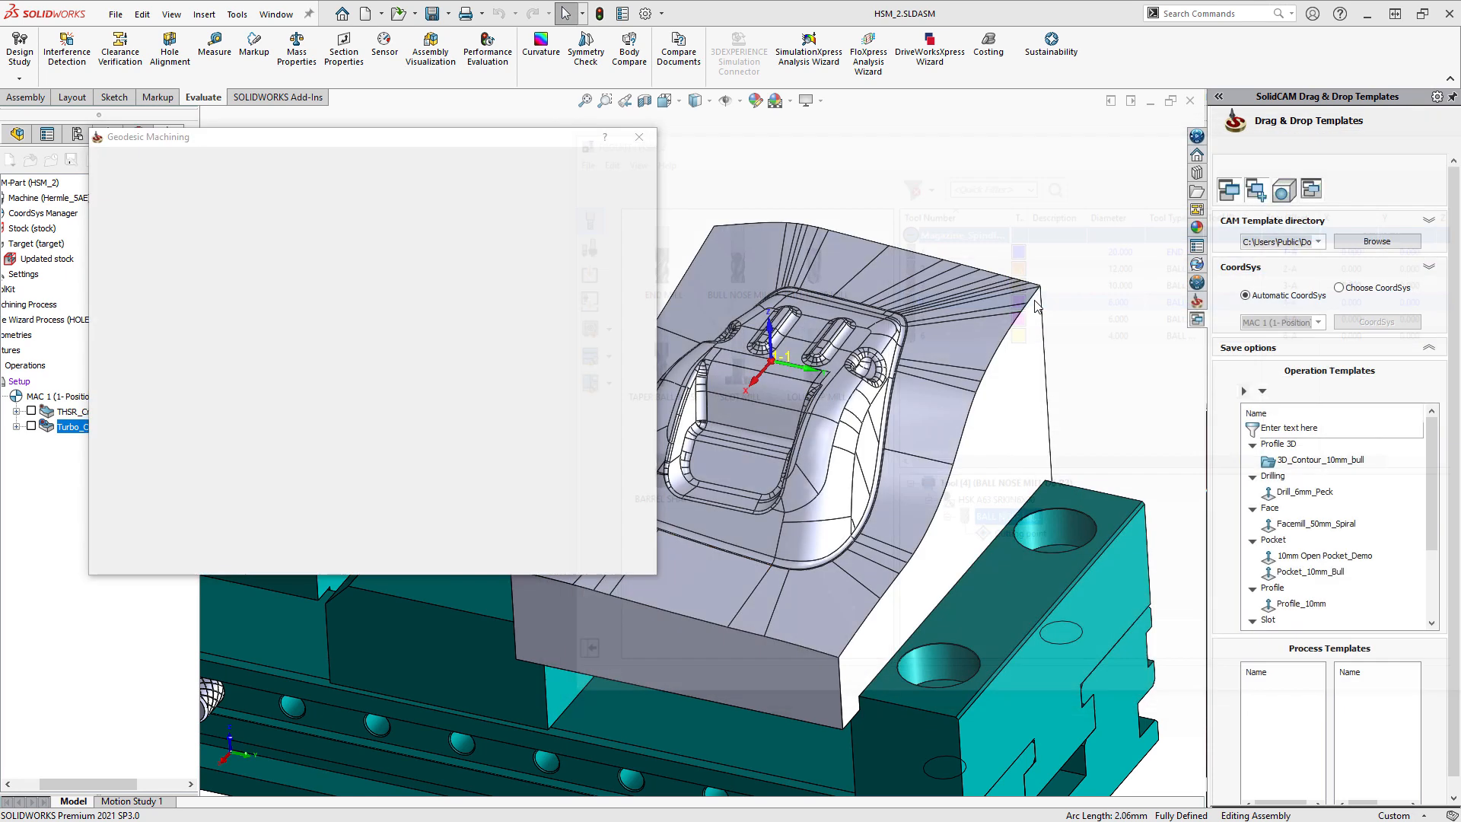
pyautogui.click(499, 254)
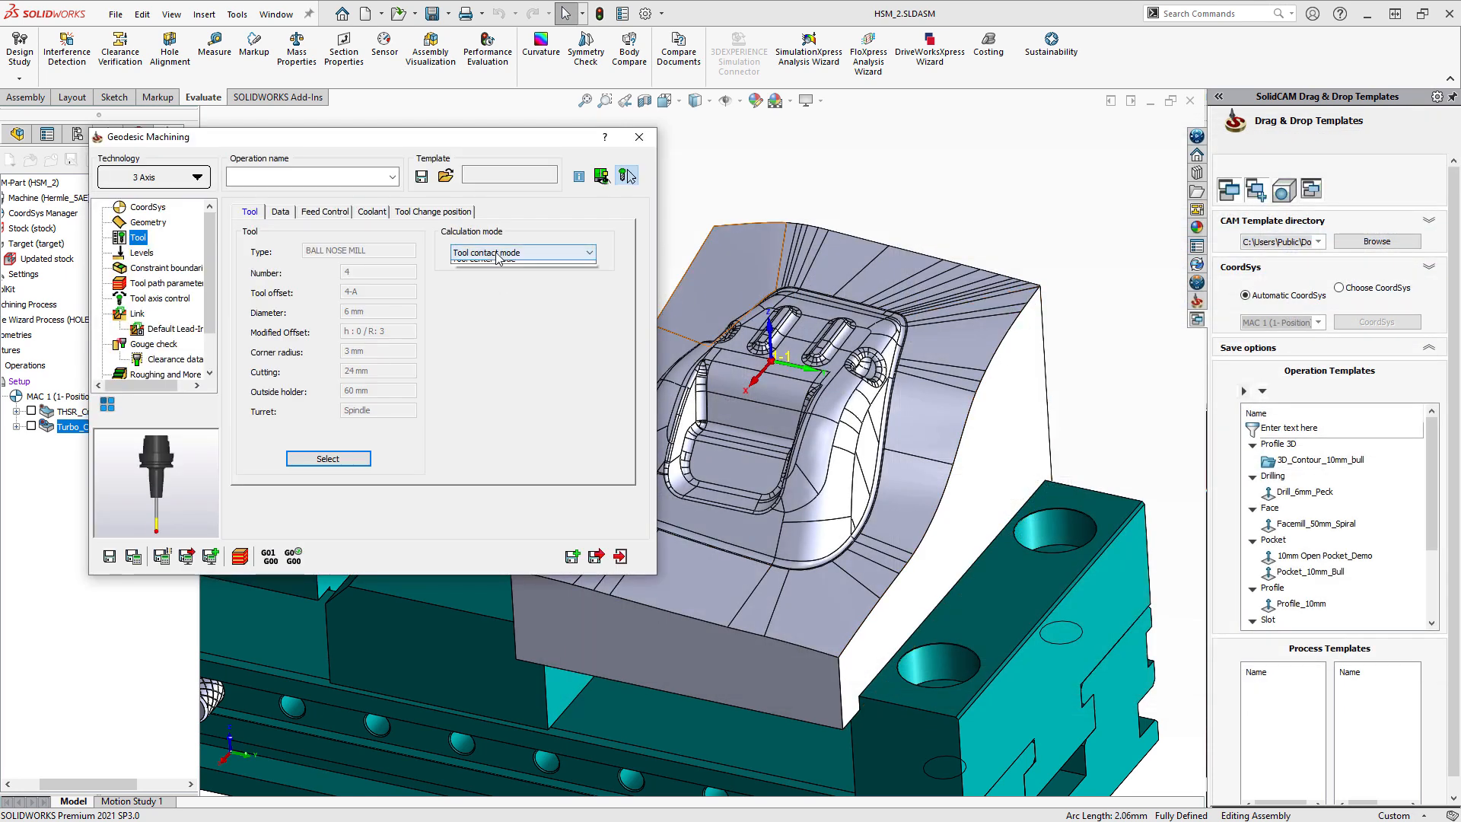
pyautogui.click(496, 278)
pyautogui.click(281, 213)
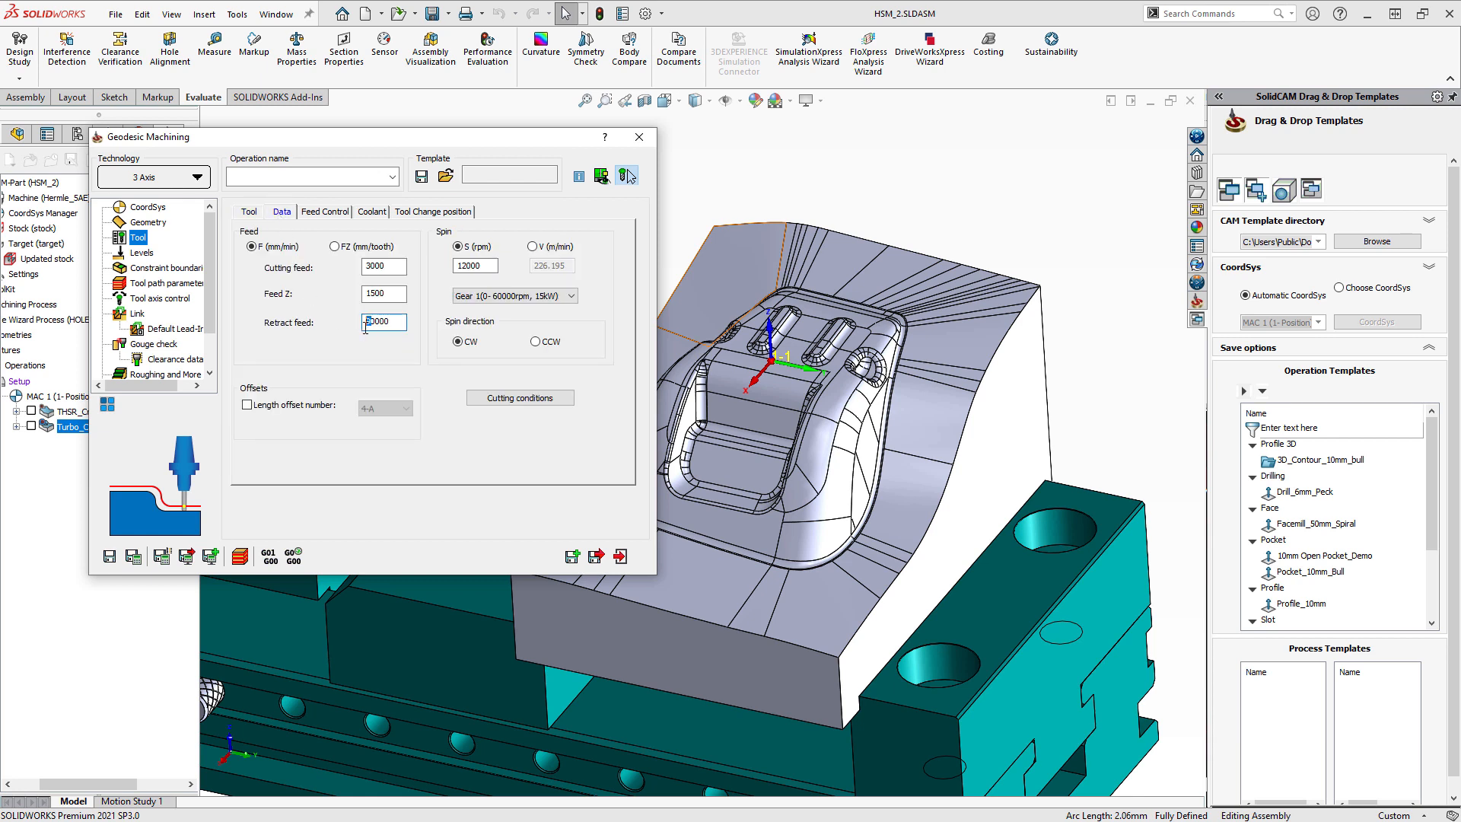
# Step: Switch the geodesic operation's constraint boundary to manually created and choose the existing boundary geometry
pyautogui.click(140, 255)
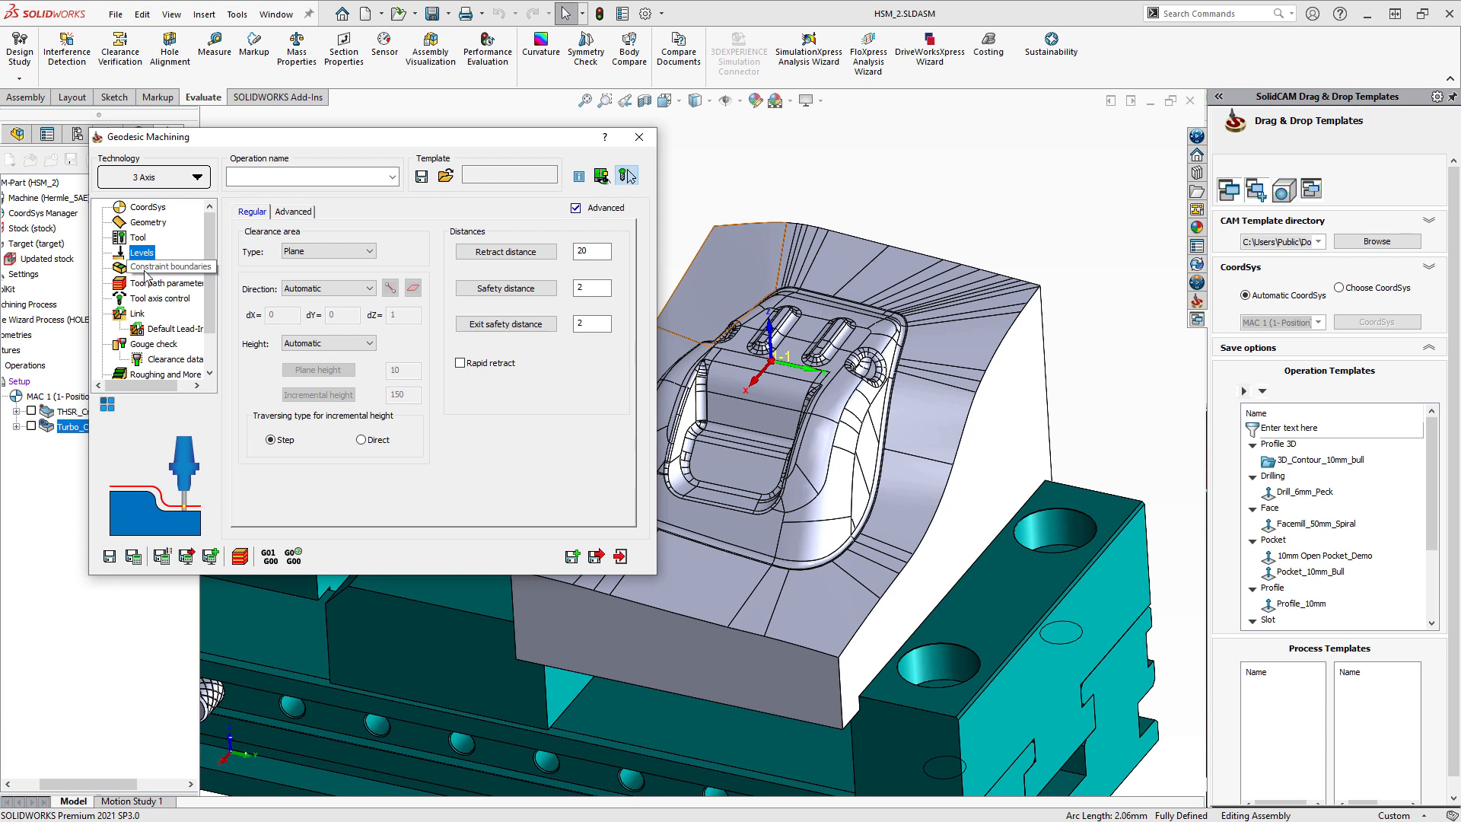
pyautogui.click(146, 270)
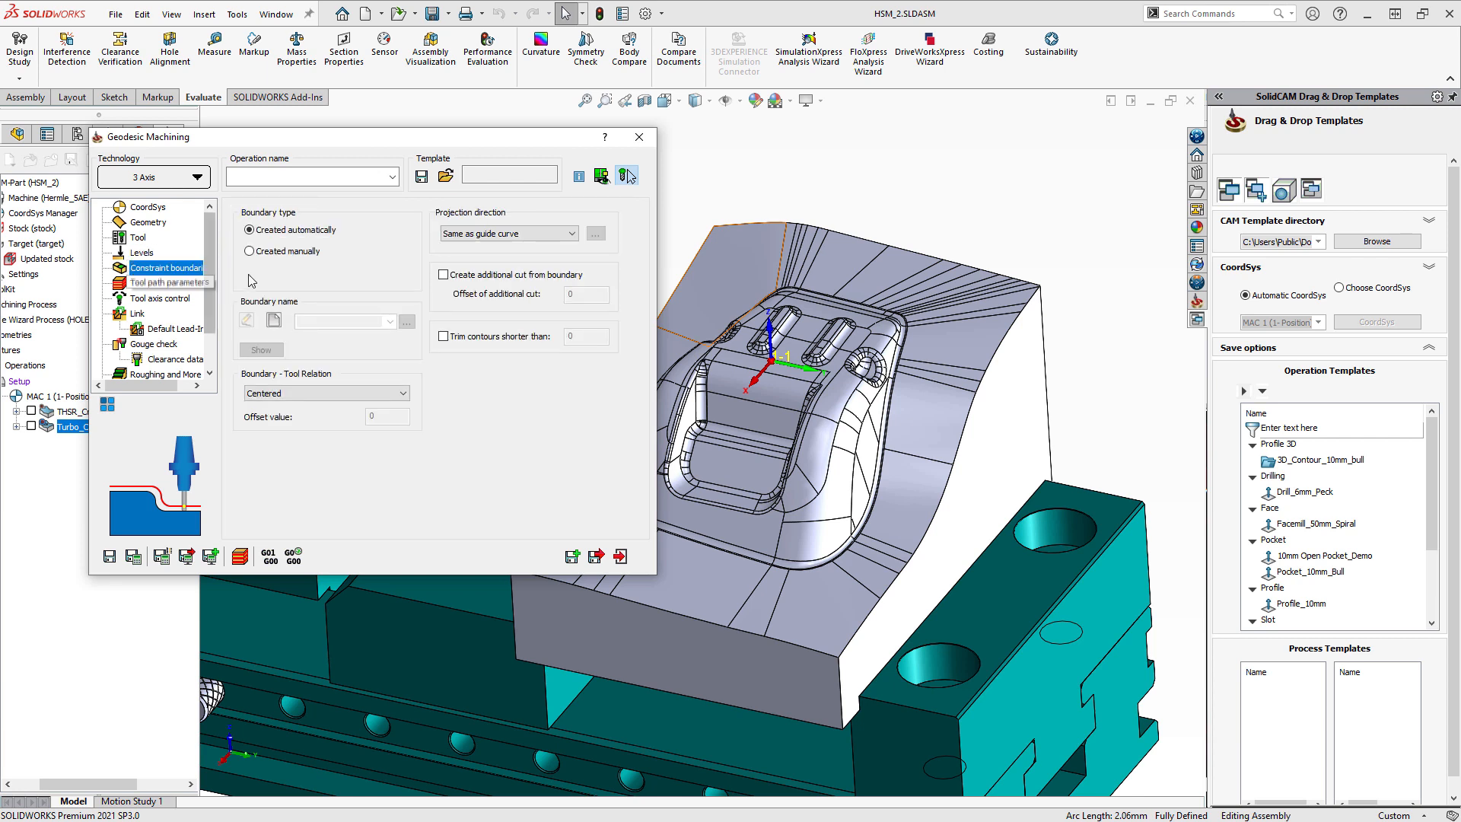
pyautogui.click(249, 251)
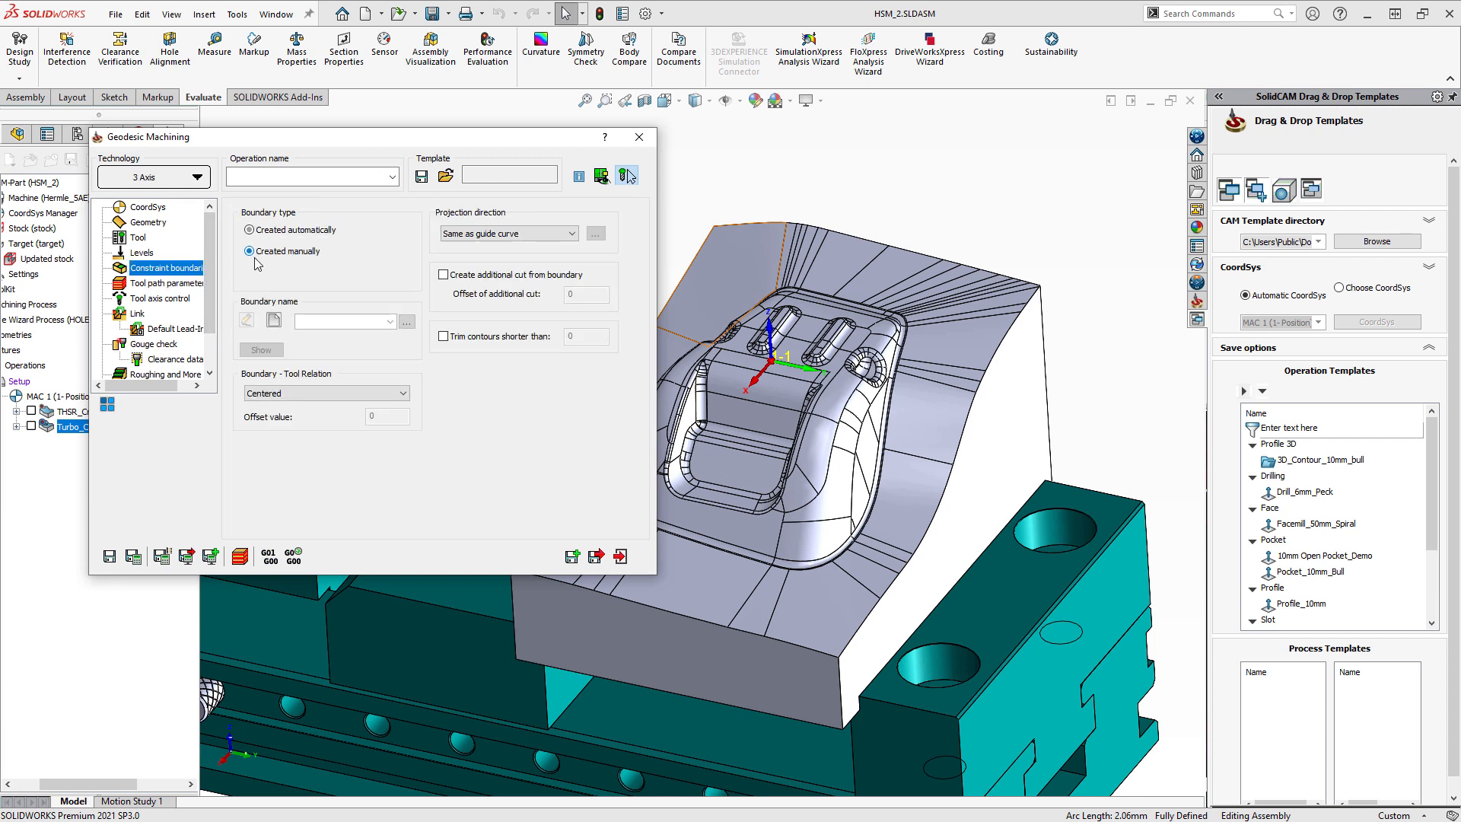
pyautogui.click(391, 323)
pyautogui.click(364, 336)
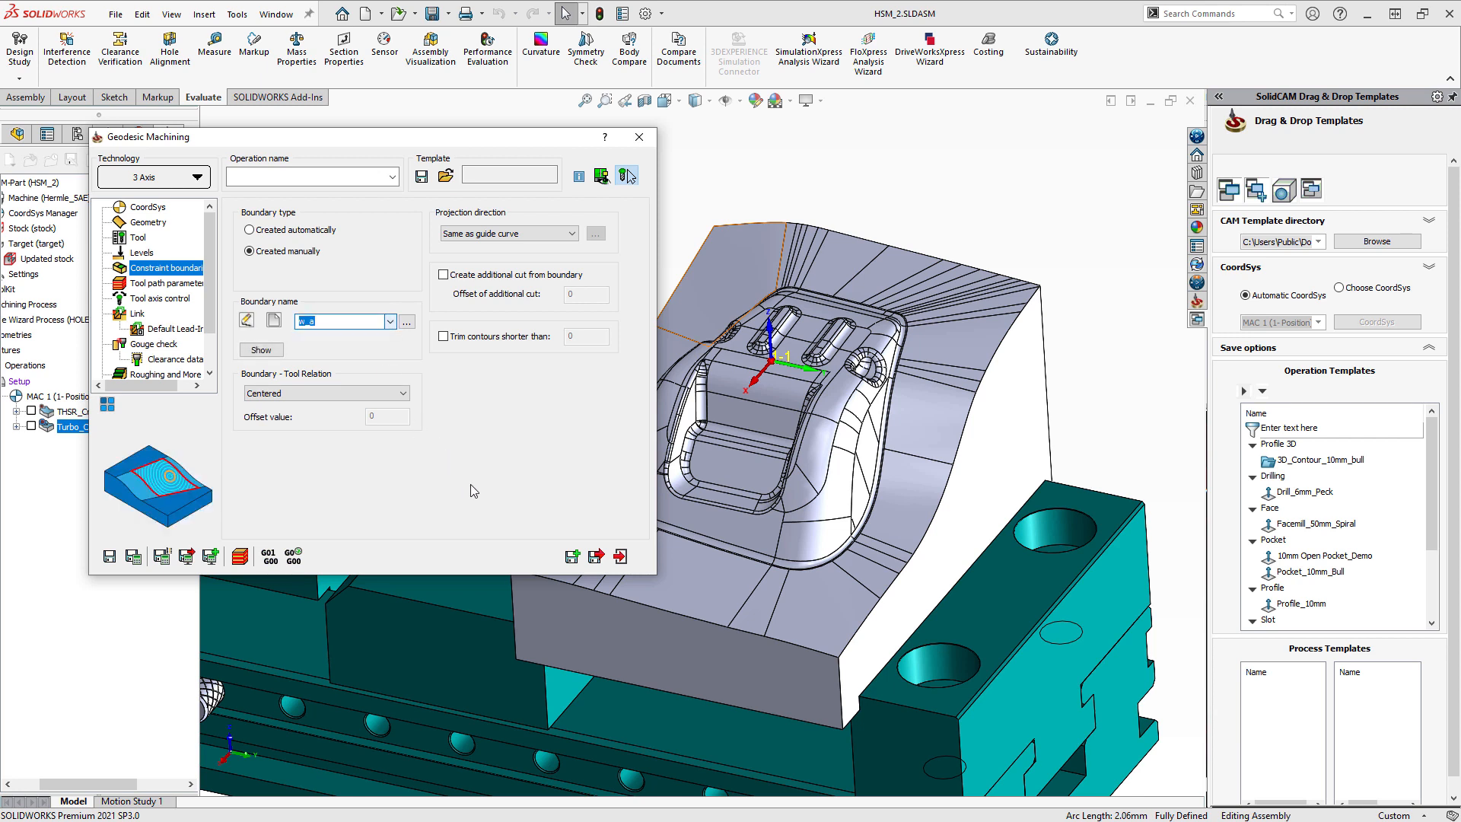
# Step: Check the Spiral cutting method in the tool path sorting settings, then save, calculate and close the geodesic operation
pyautogui.click(167, 283)
pyautogui.click(314, 212)
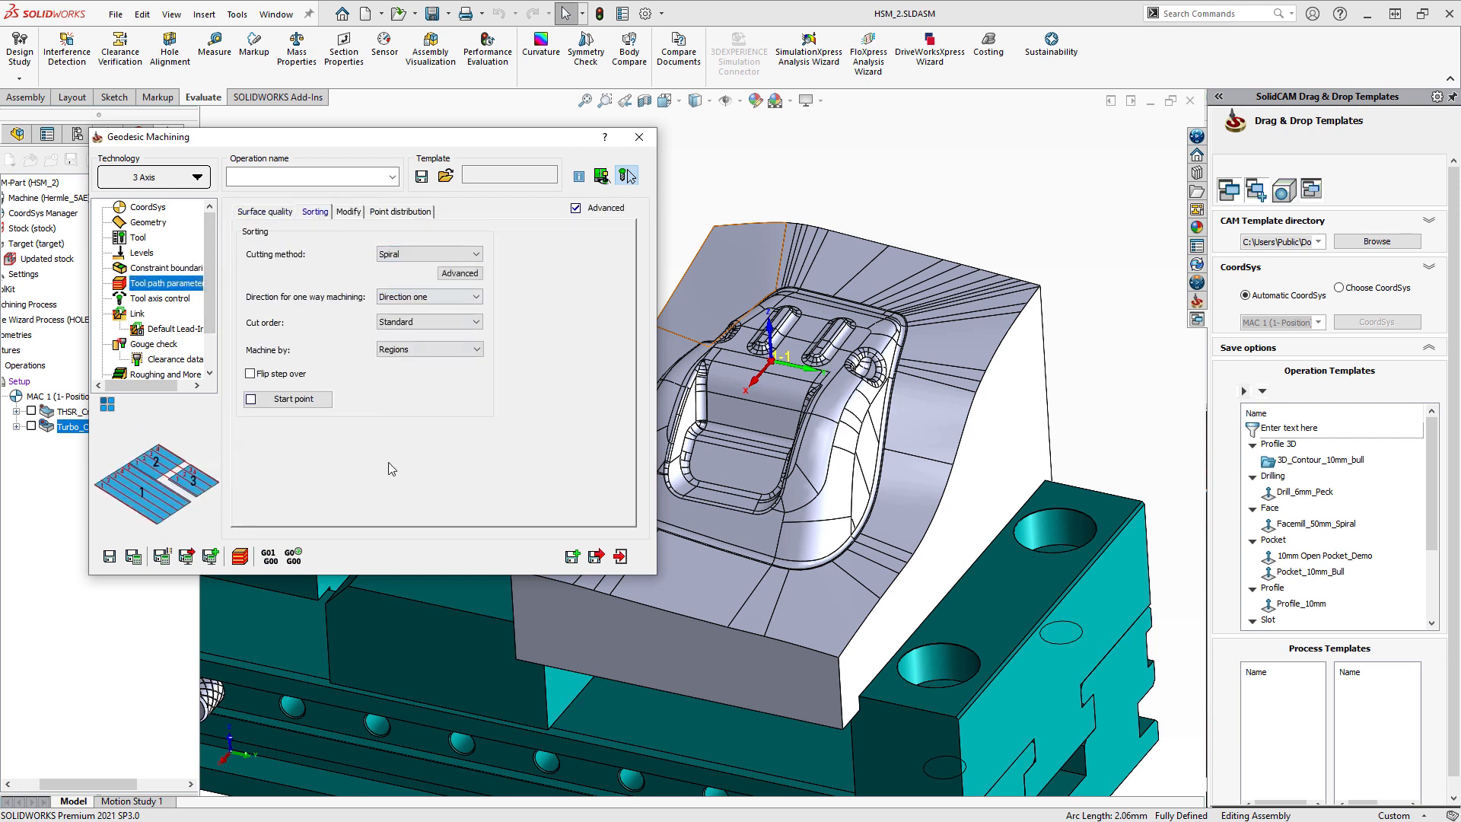
pyautogui.click(135, 555)
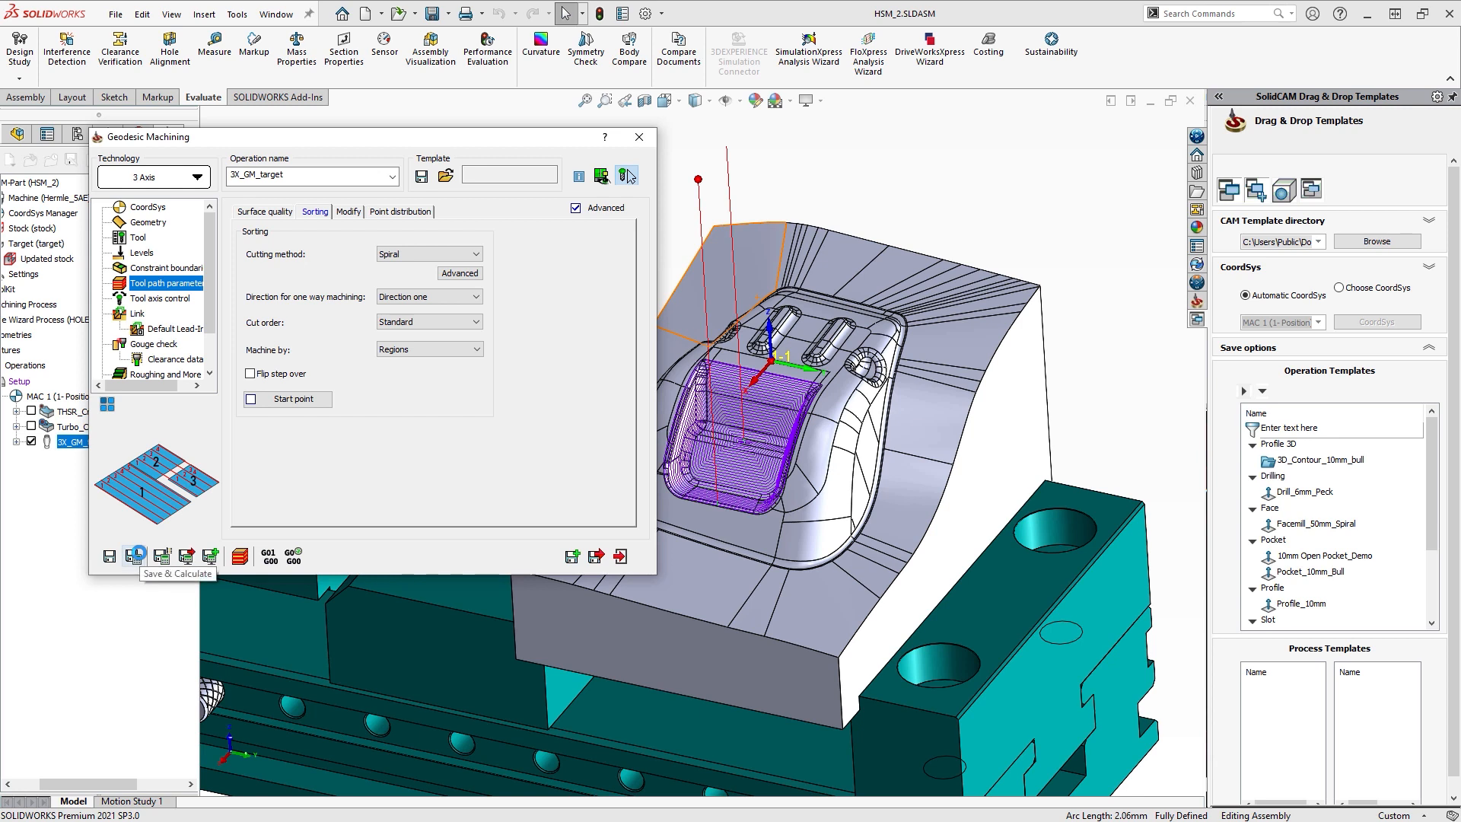
pyautogui.click(638, 137)
# Step: Play the 3X_GM_target operation in the SolidCAM Simulator with its stored toolpath hidden, and exit the simulator
pyautogui.rightClick(136, 443)
pyautogui.click(228, 332)
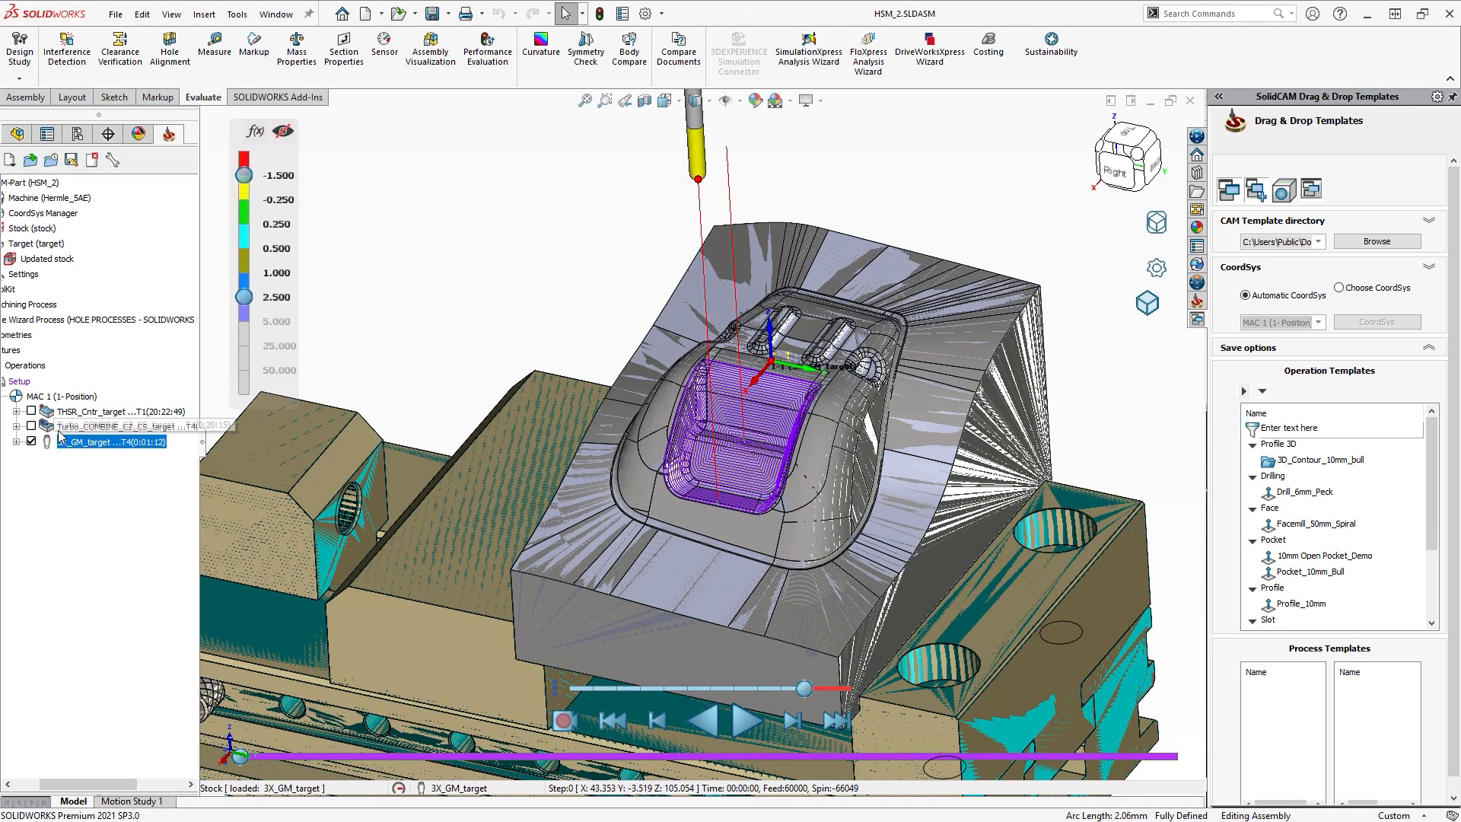
pyautogui.click(31, 441)
pyautogui.scroll(-4, 828, 521)
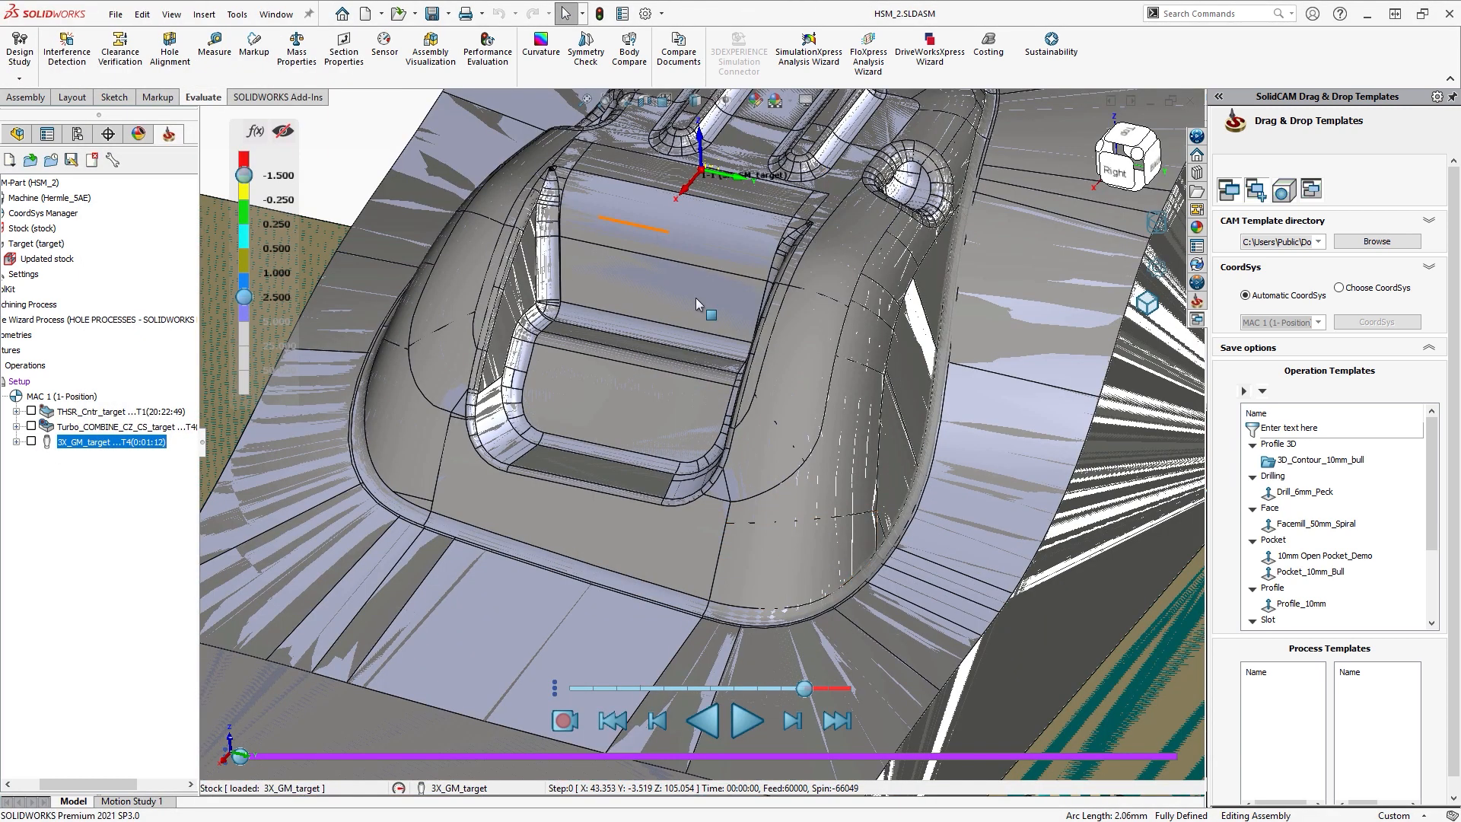
pyautogui.click(744, 721)
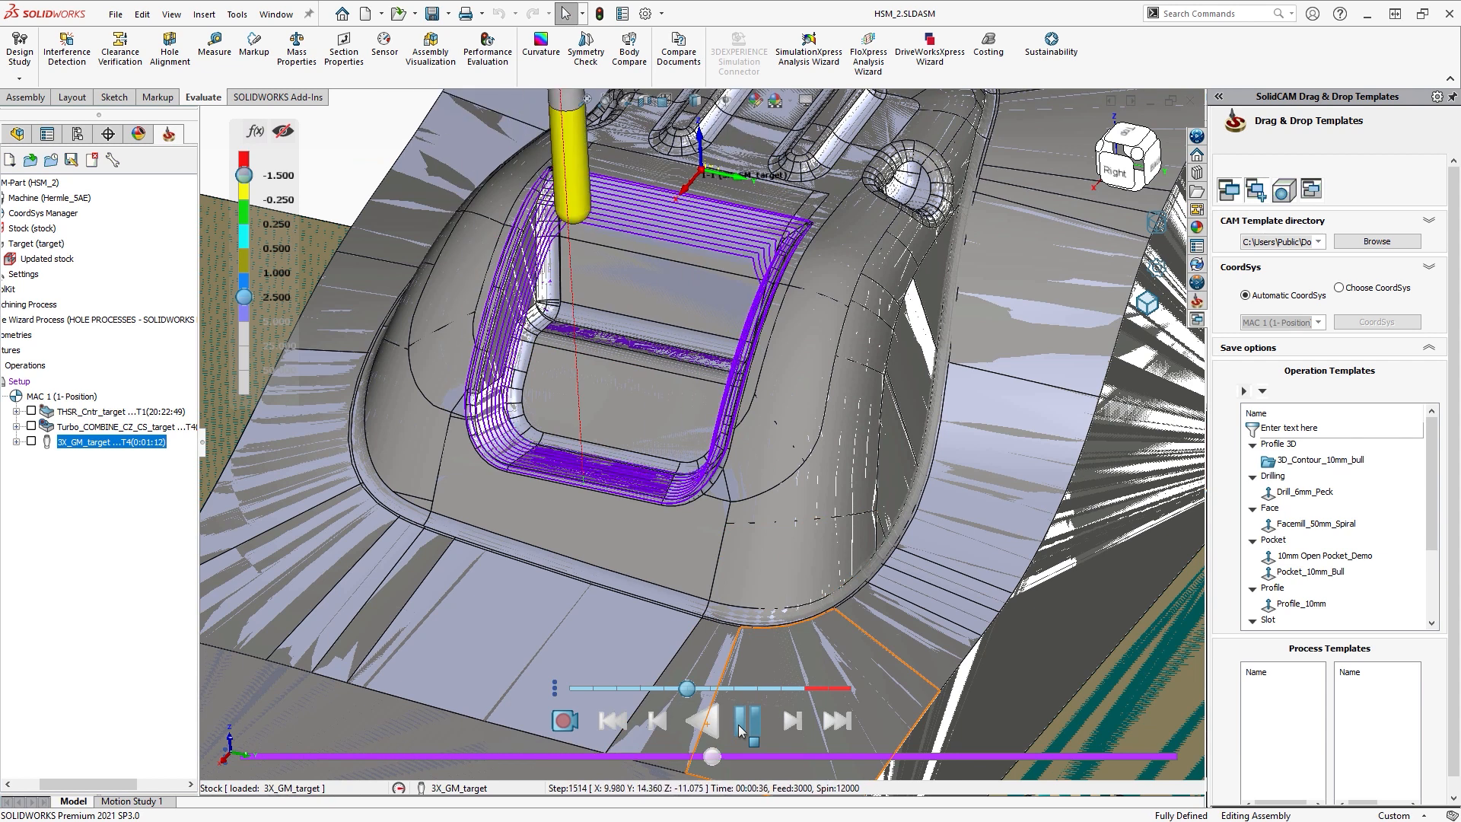
pyautogui.press('Escape')
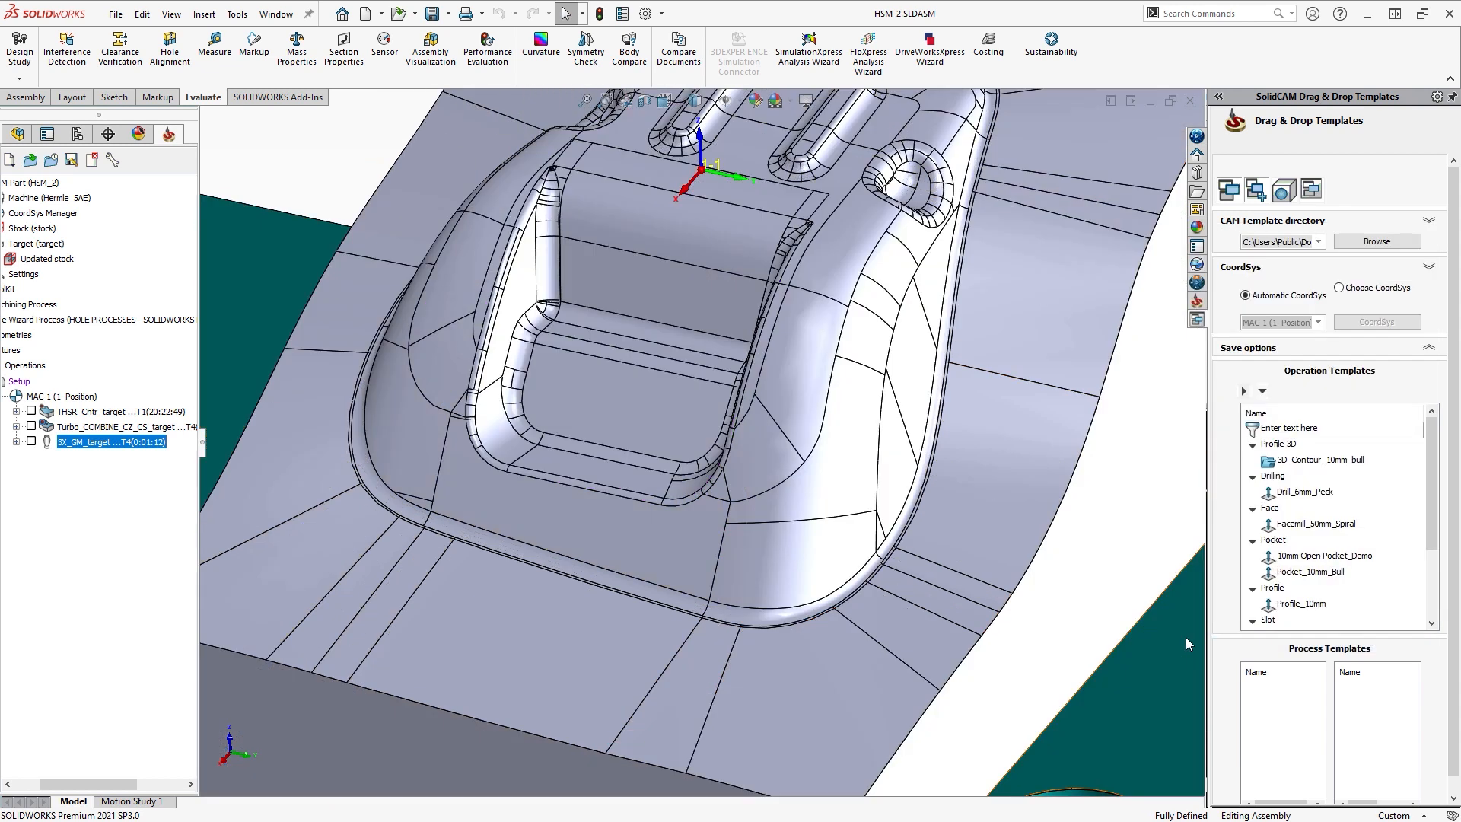
pyautogui.scroll(5, 1038, 519)
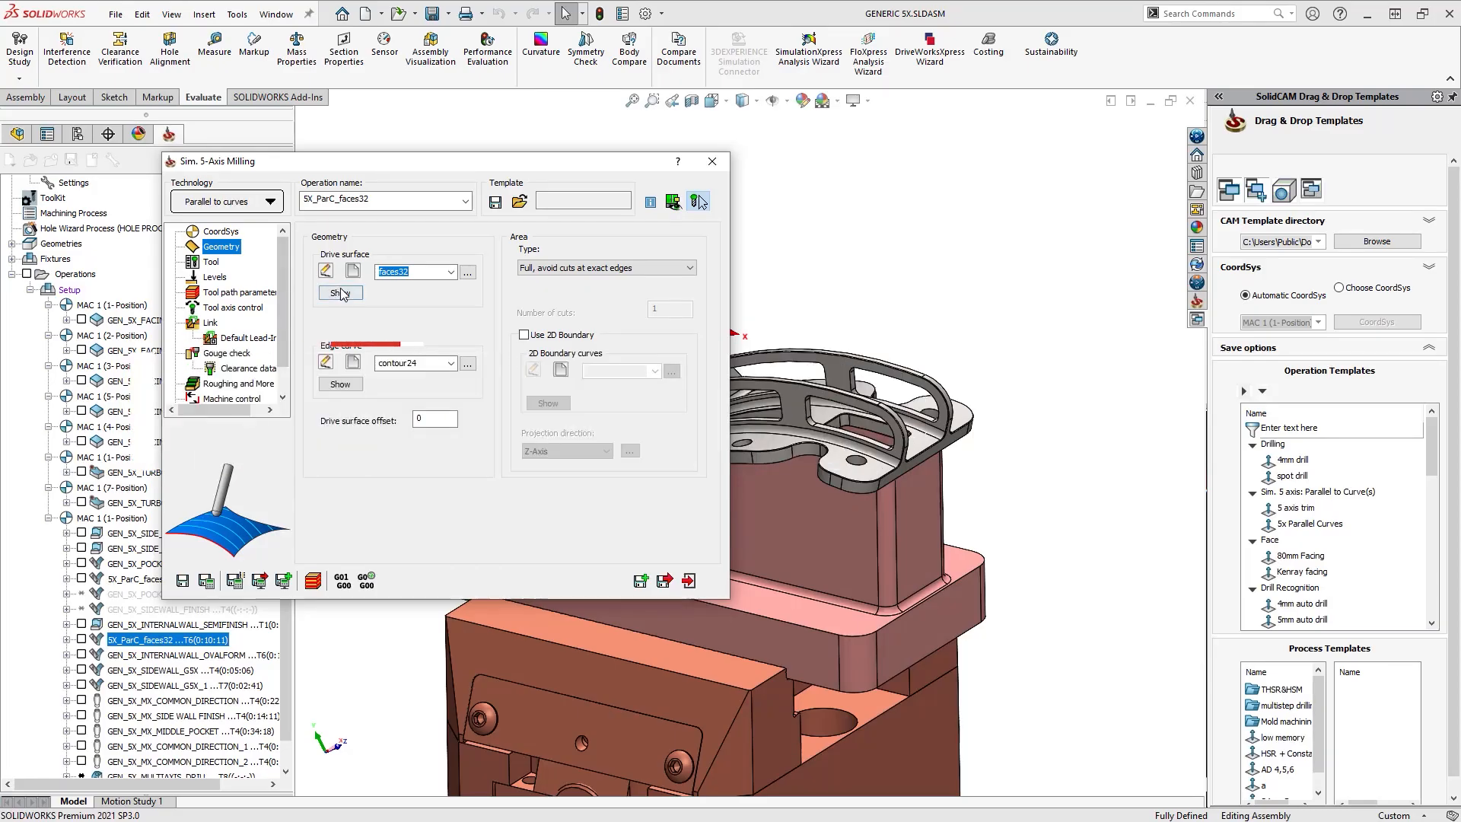
# Step: Show the 5X_ParC_faces32 operation's drive surface faces32 and its edge curve contour24 on the model
pyautogui.click(340, 293)
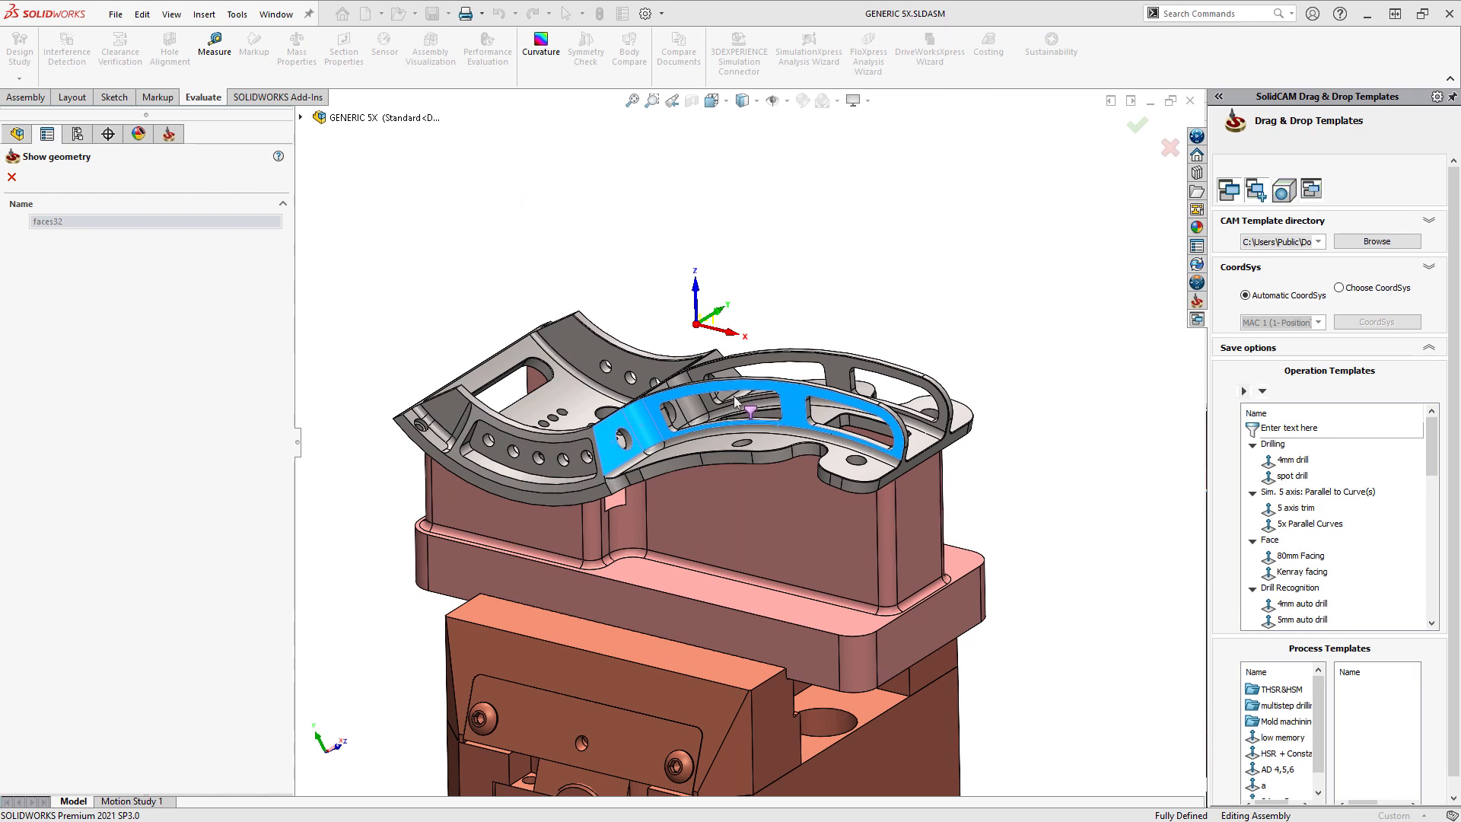
pyautogui.scroll(-5, 736, 401)
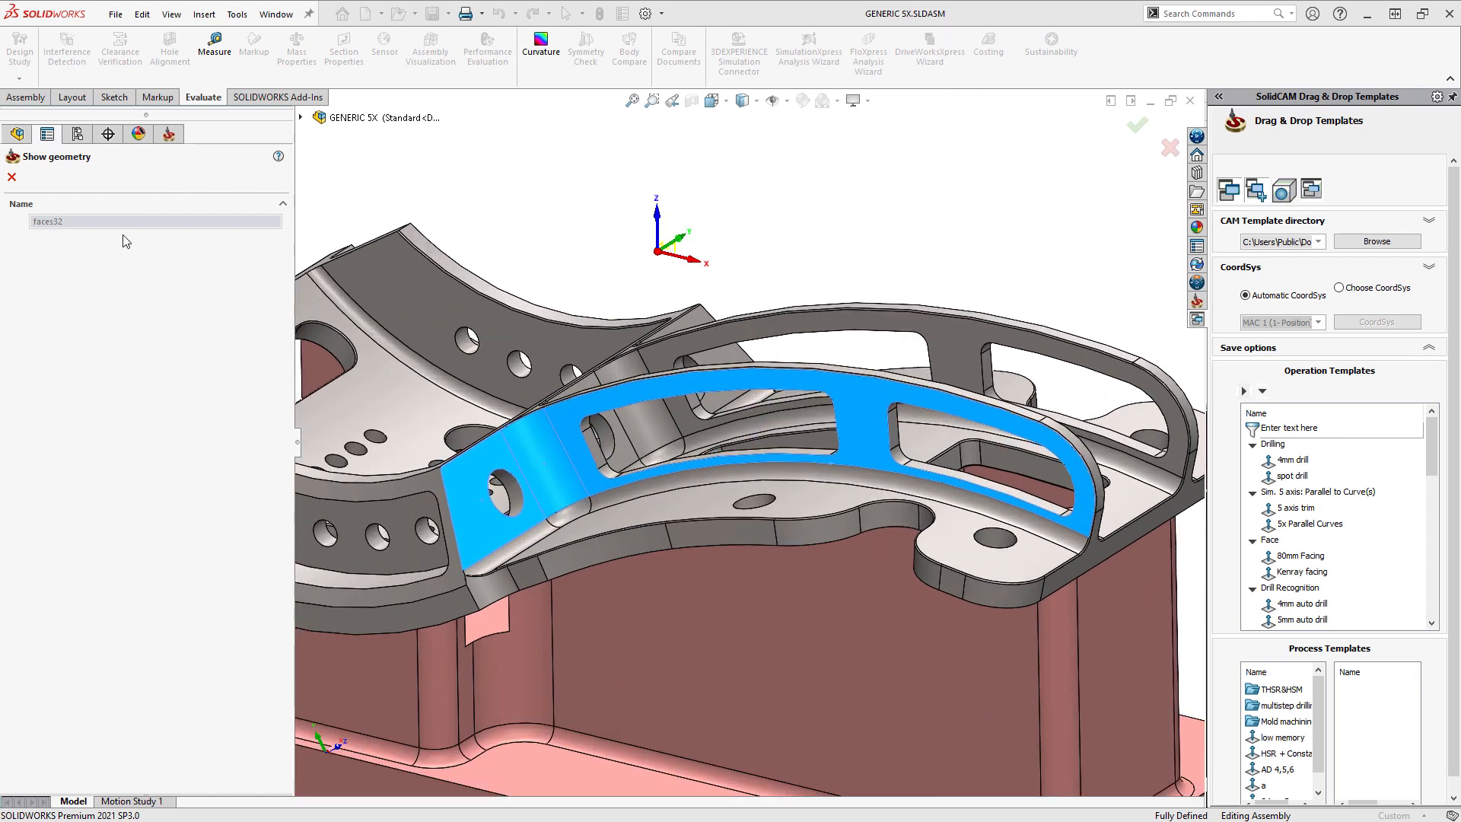
pyautogui.click(12, 177)
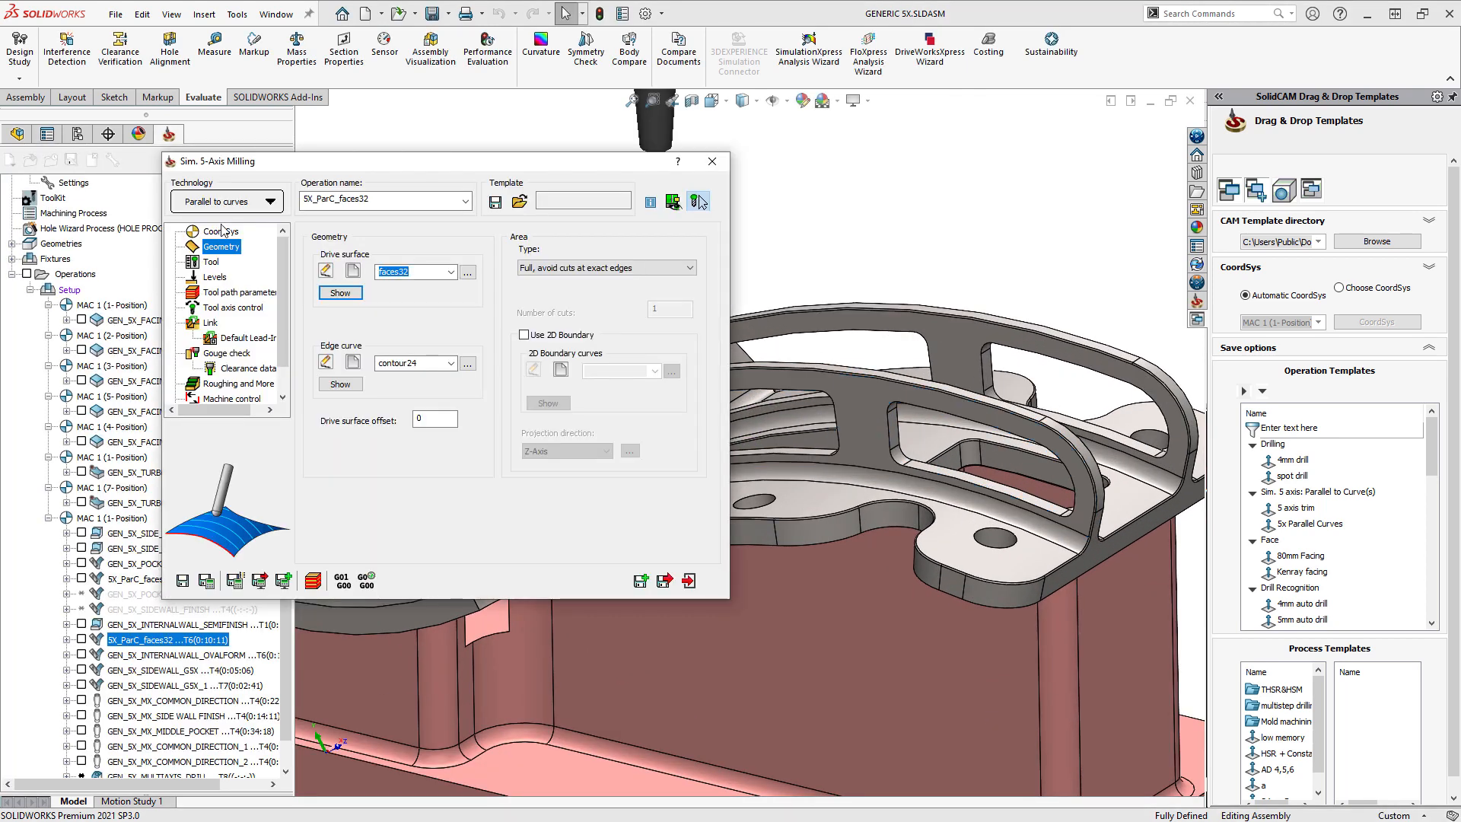
pyautogui.click(343, 387)
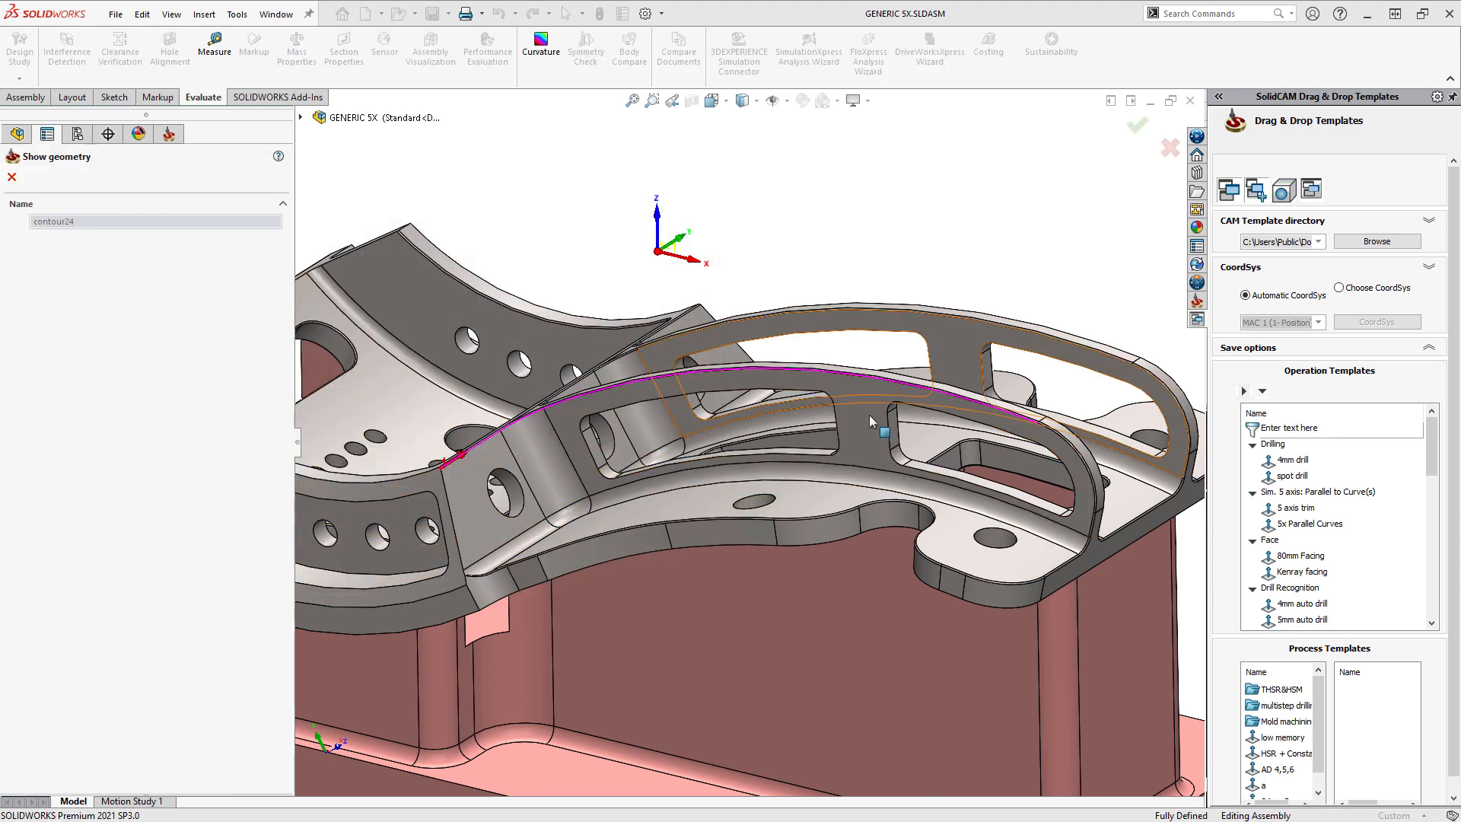
pyautogui.scroll(-5, 1066, 434)
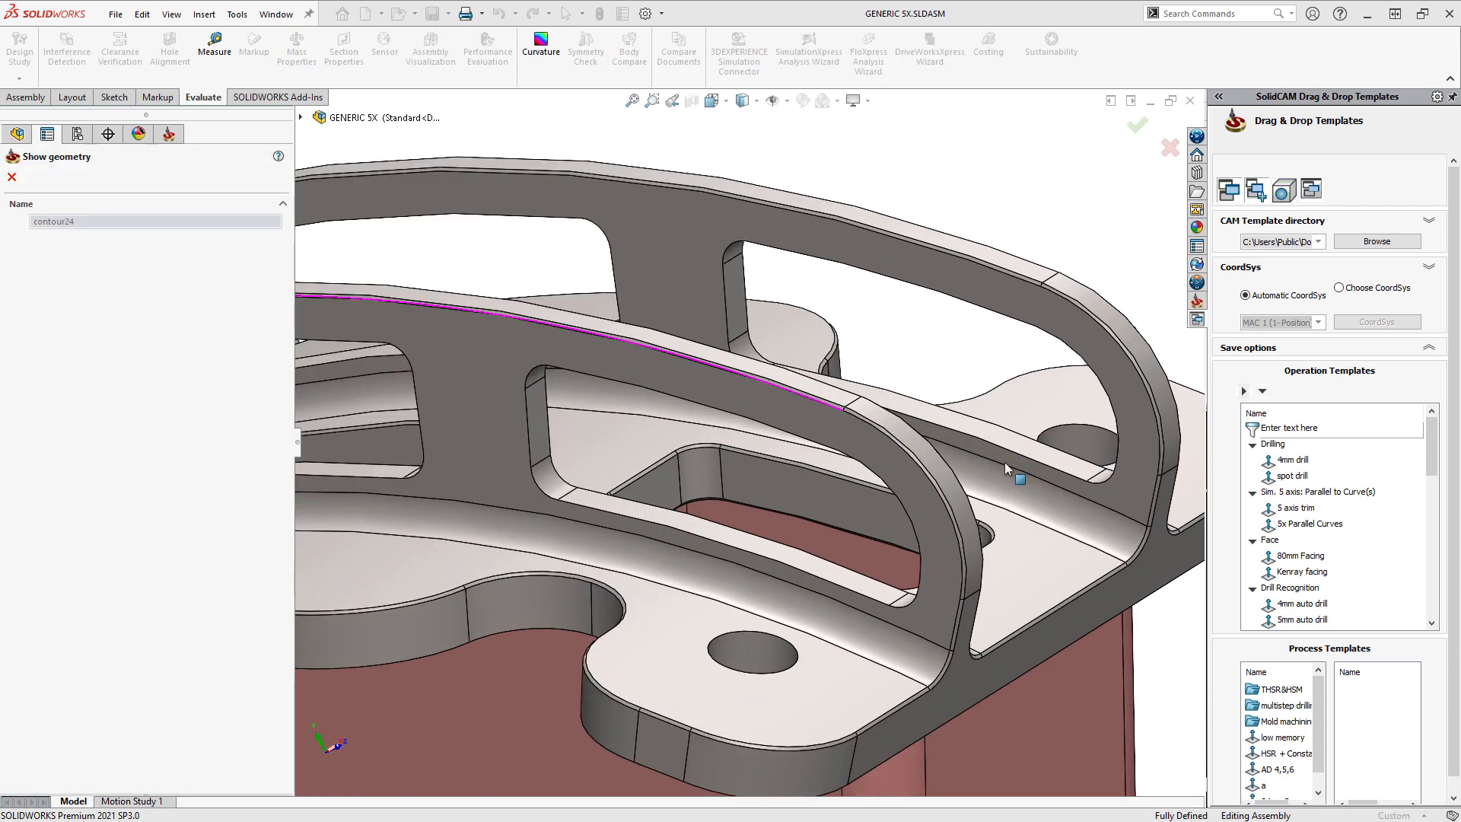
pyautogui.scroll(5, 1043, 476)
pyautogui.scroll(-2, 389, 448)
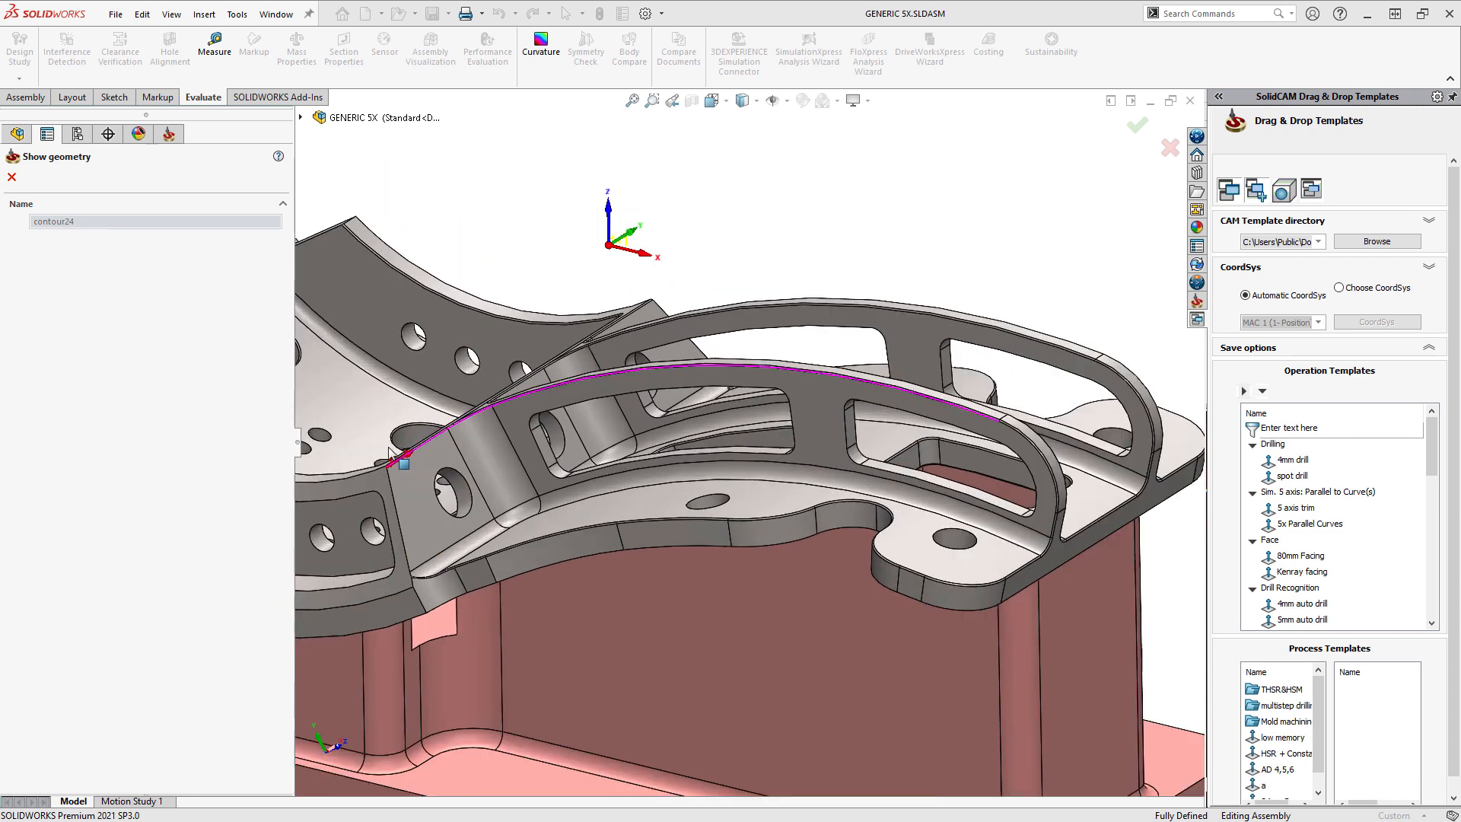
pyautogui.click(13, 178)
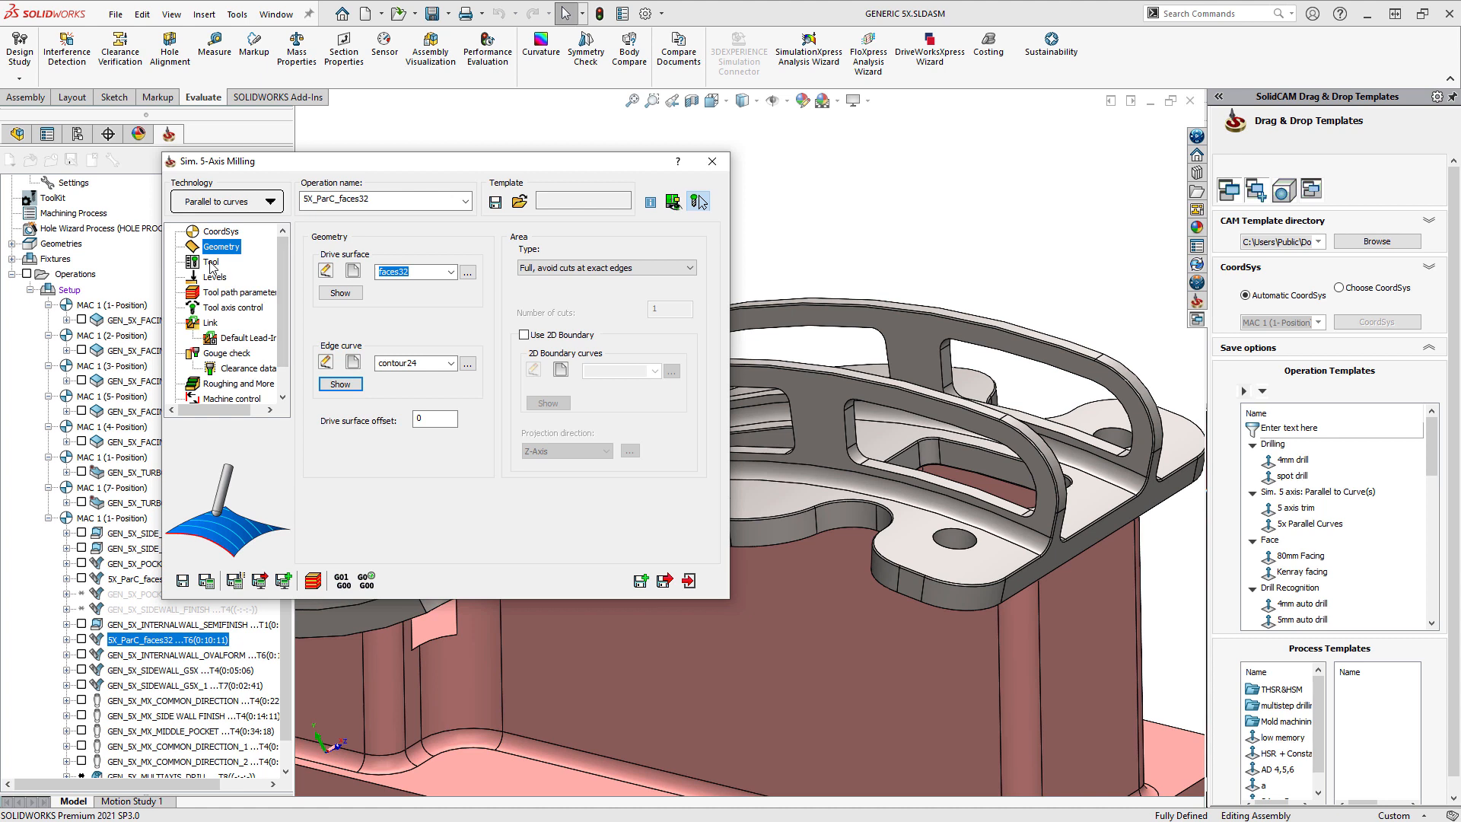
# Step: Review the tool, sorting and surface quality settings of the 5X_ParC_faces32 operation
pyautogui.click(211, 262)
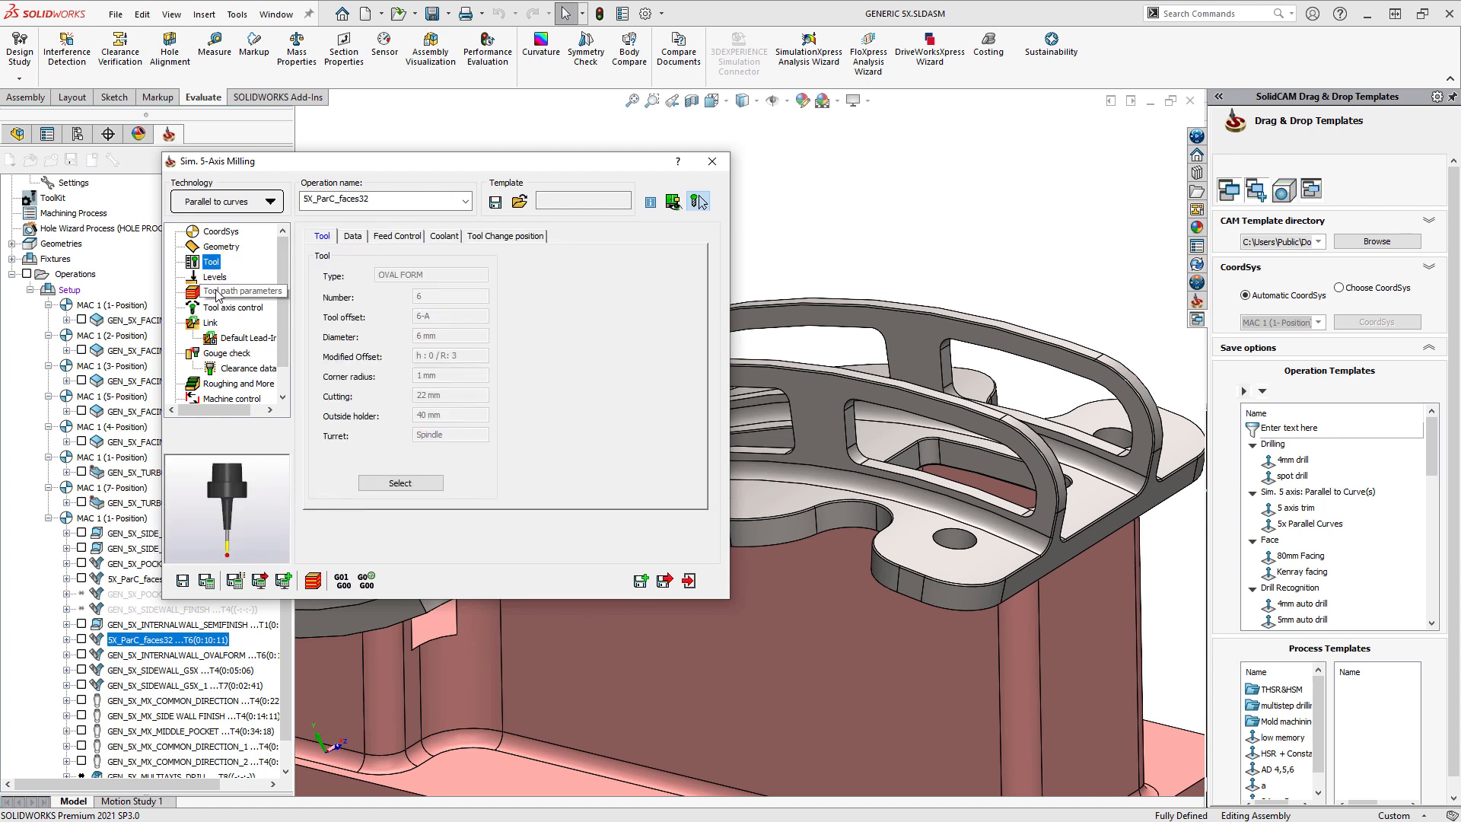
pyautogui.click(217, 296)
pyautogui.click(388, 237)
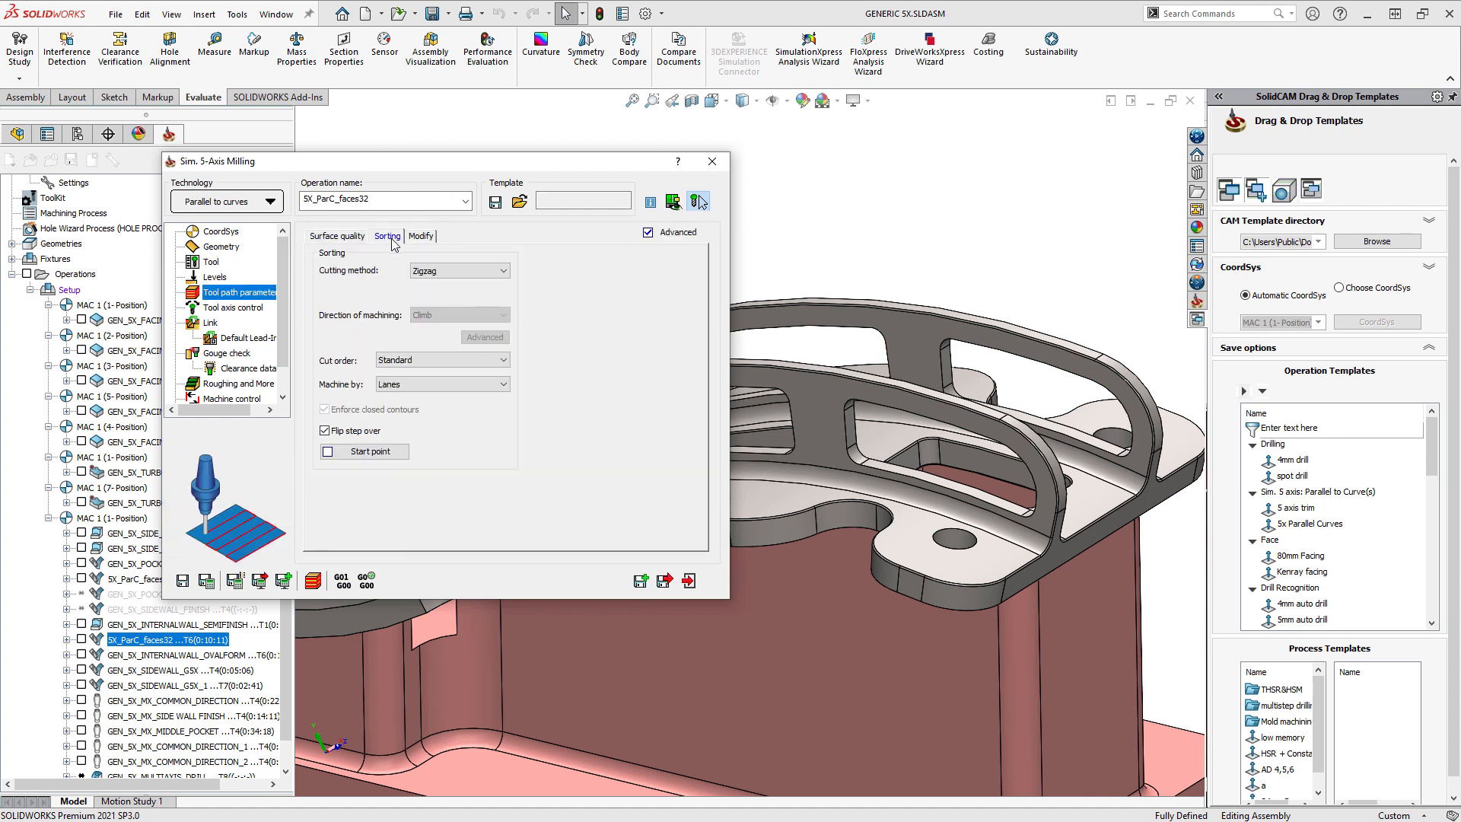
pyautogui.click(331, 237)
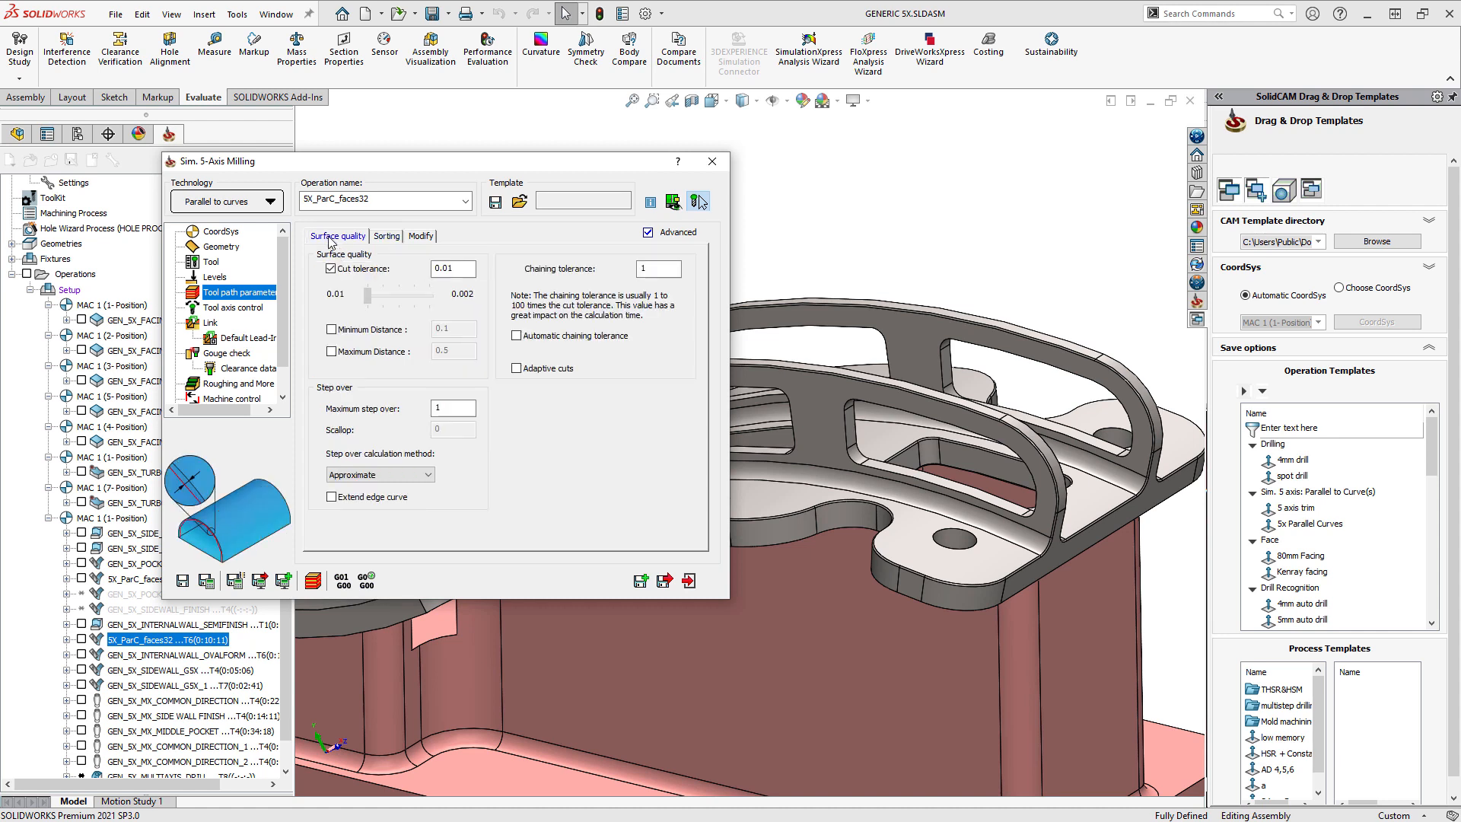
# Step: Save and recalculate 5X_ParC_faces32, and inspect its toolpath at the rounded end of the curved wall
pyautogui.click(206, 583)
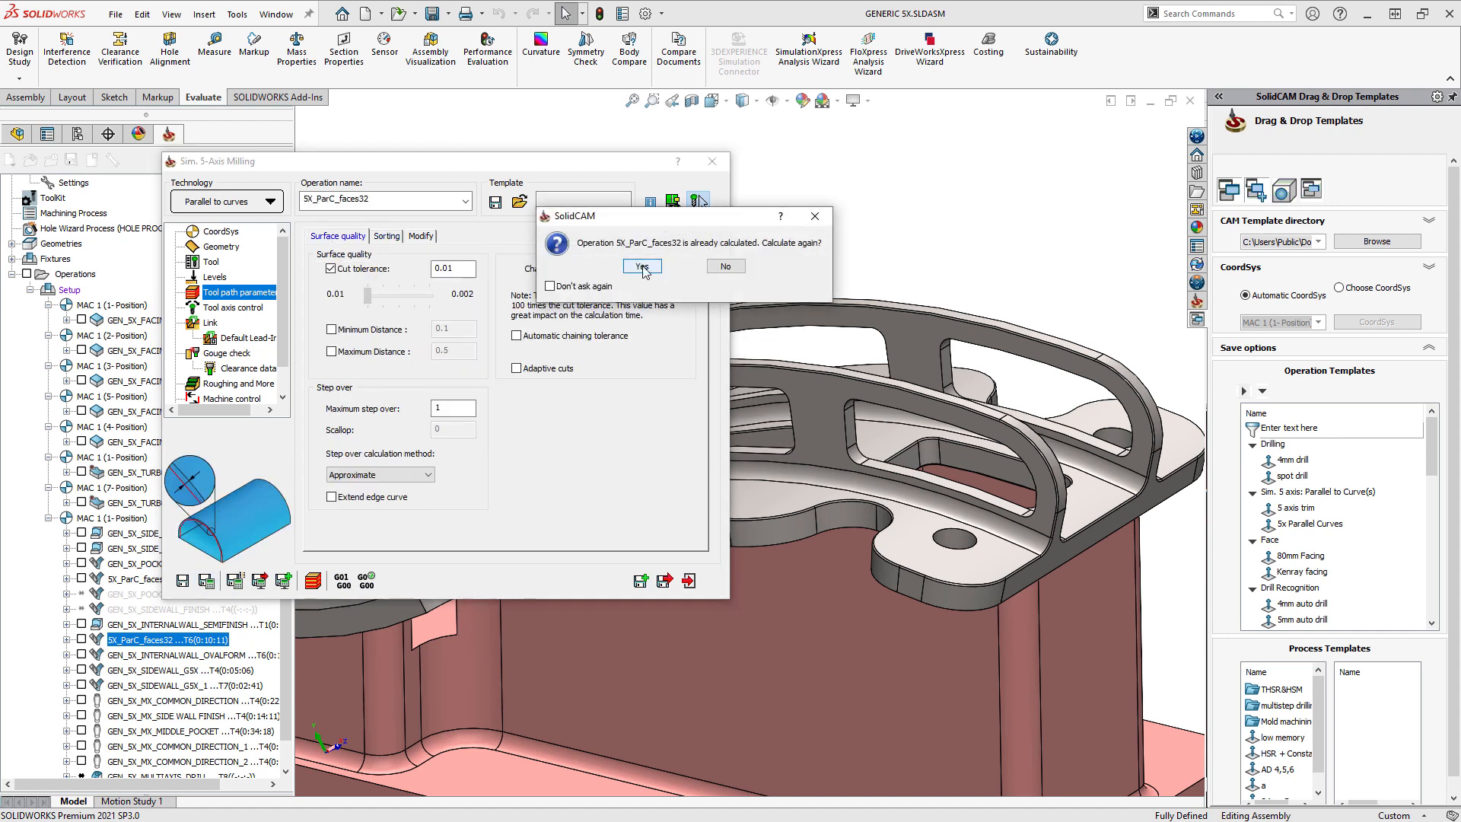
pyautogui.click(580, 289)
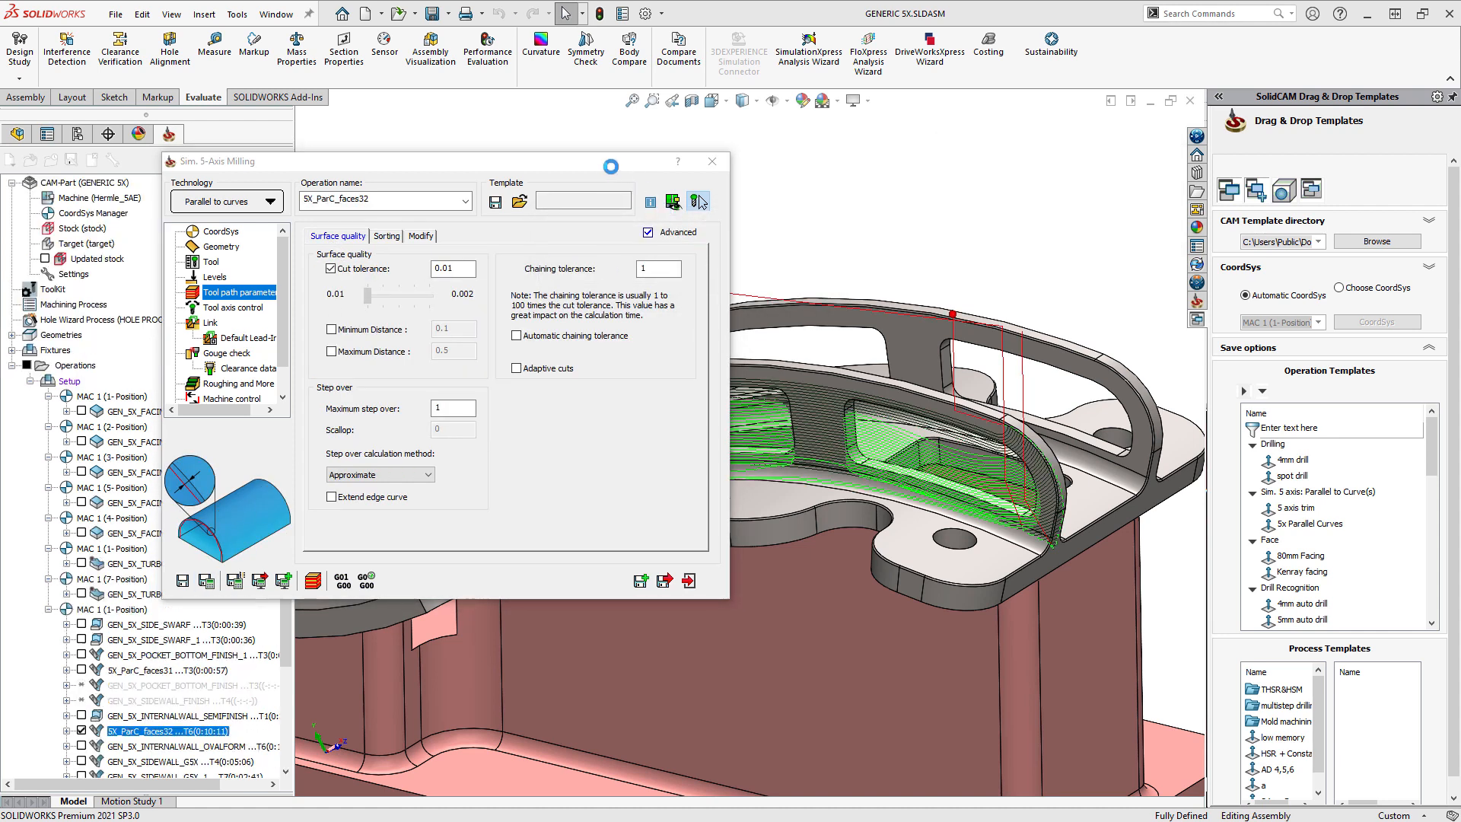
pyautogui.scroll(-6, 872, 371)
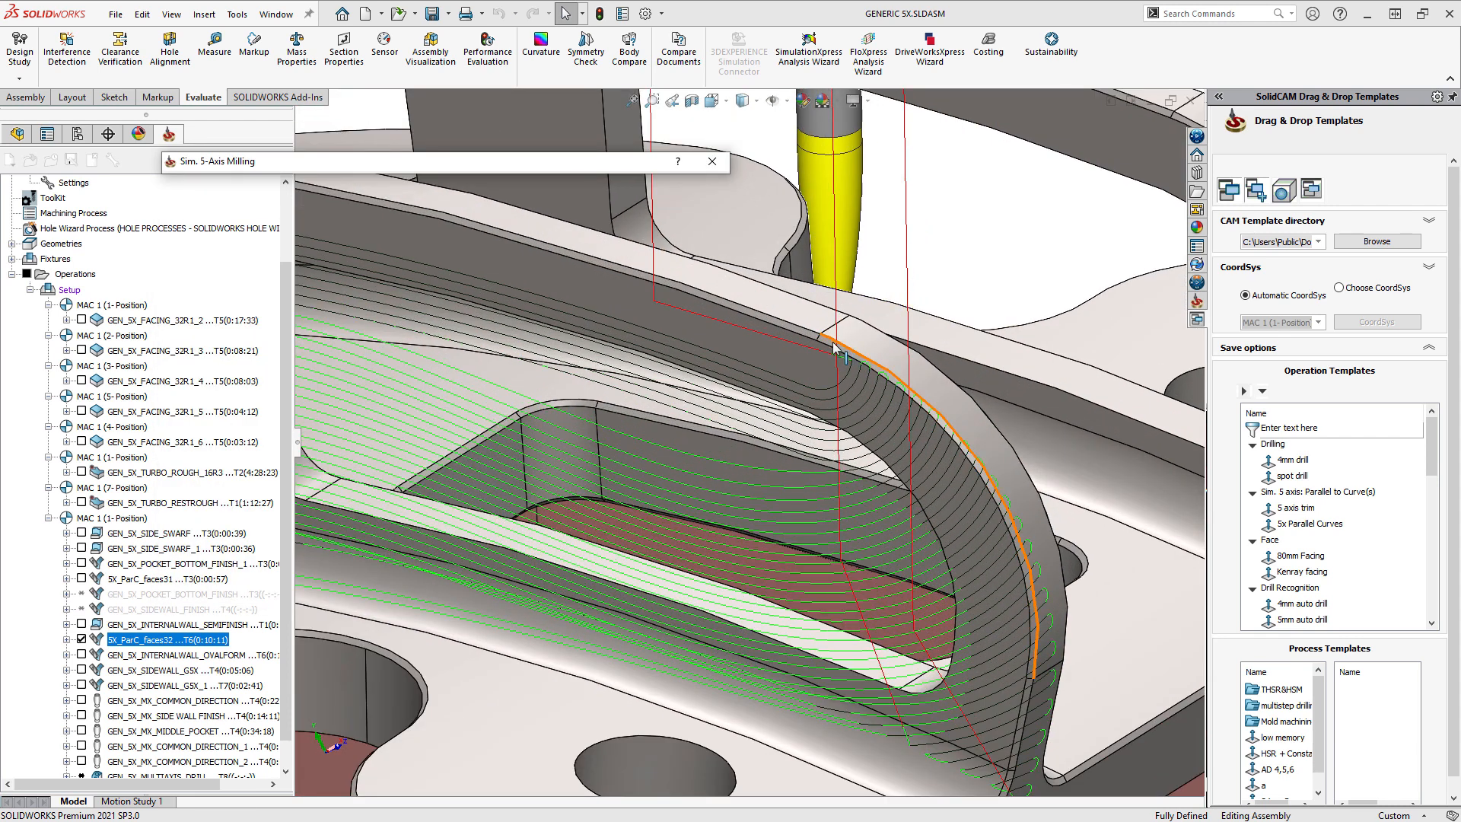
# Step: Enable Extend edge curve in the surface quality settings, recalculate 5X_ParC_faces32 and inspect the new toolpath along the wall
pyautogui.moveTo(519, 164)
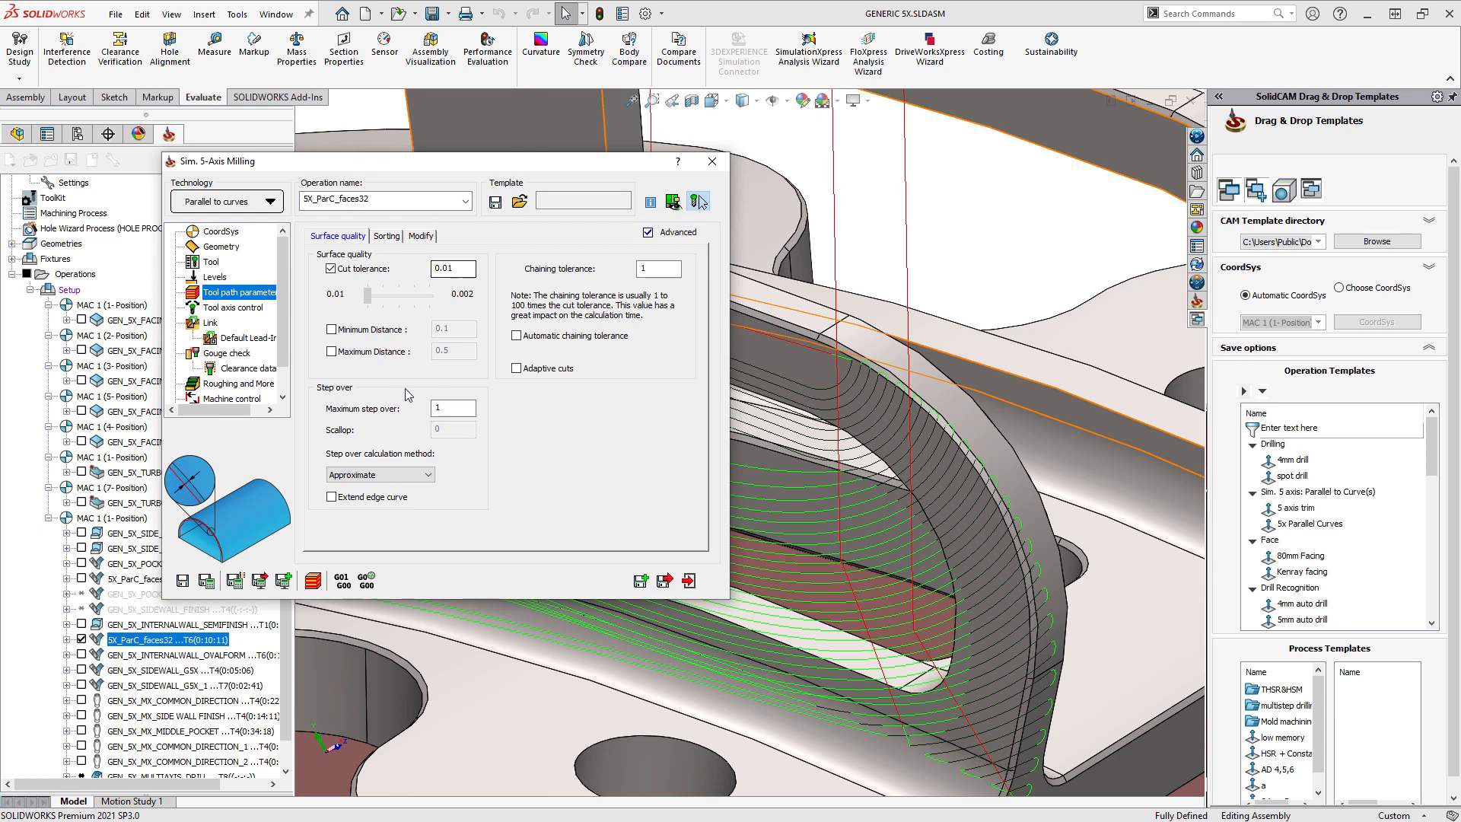
pyautogui.click(209, 586)
pyautogui.click(643, 272)
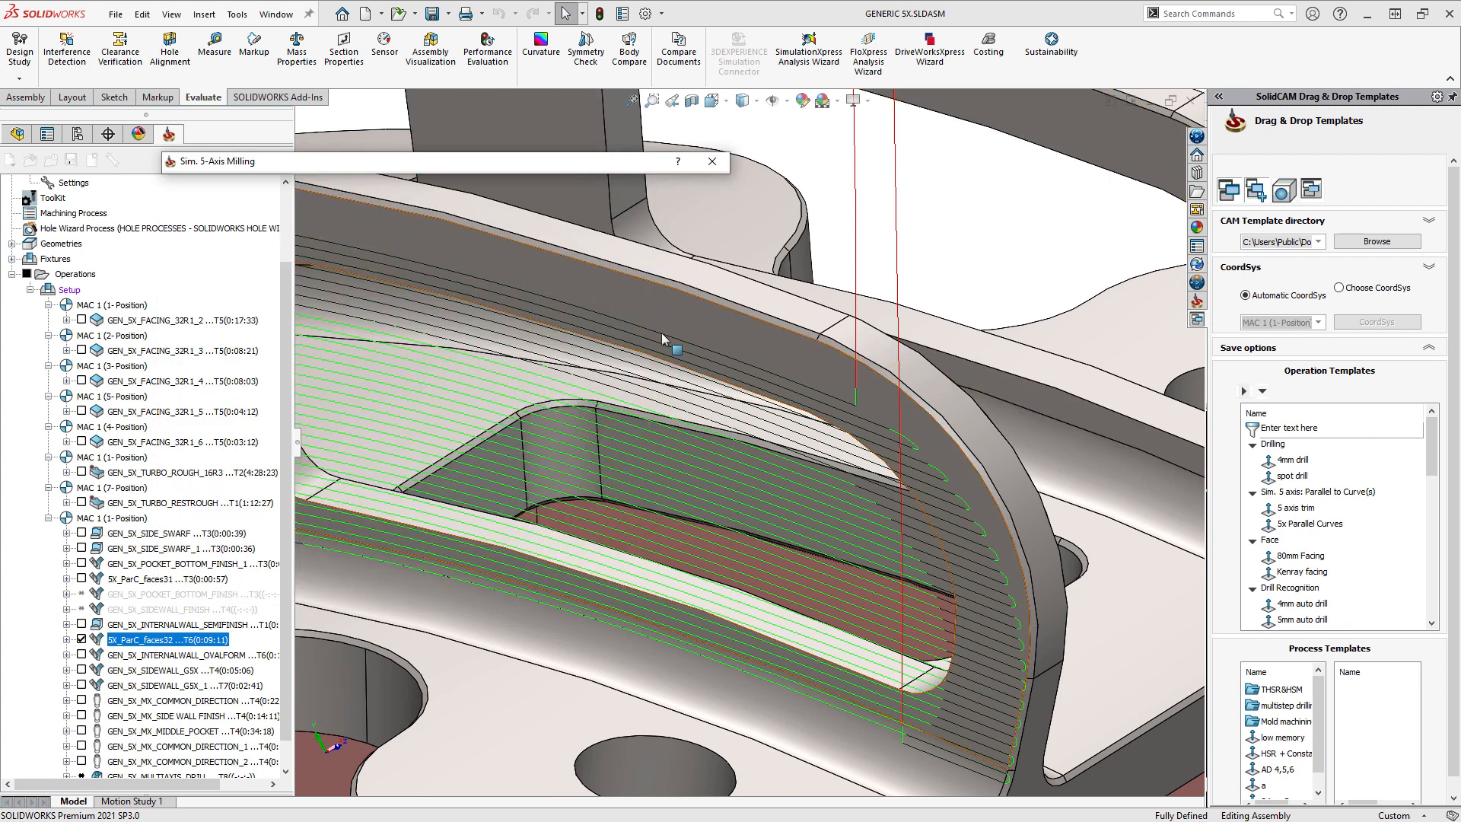
pyautogui.scroll(9, 662, 333)
pyautogui.scroll(-1, 545, 465)
pyautogui.scroll(1, 544, 460)
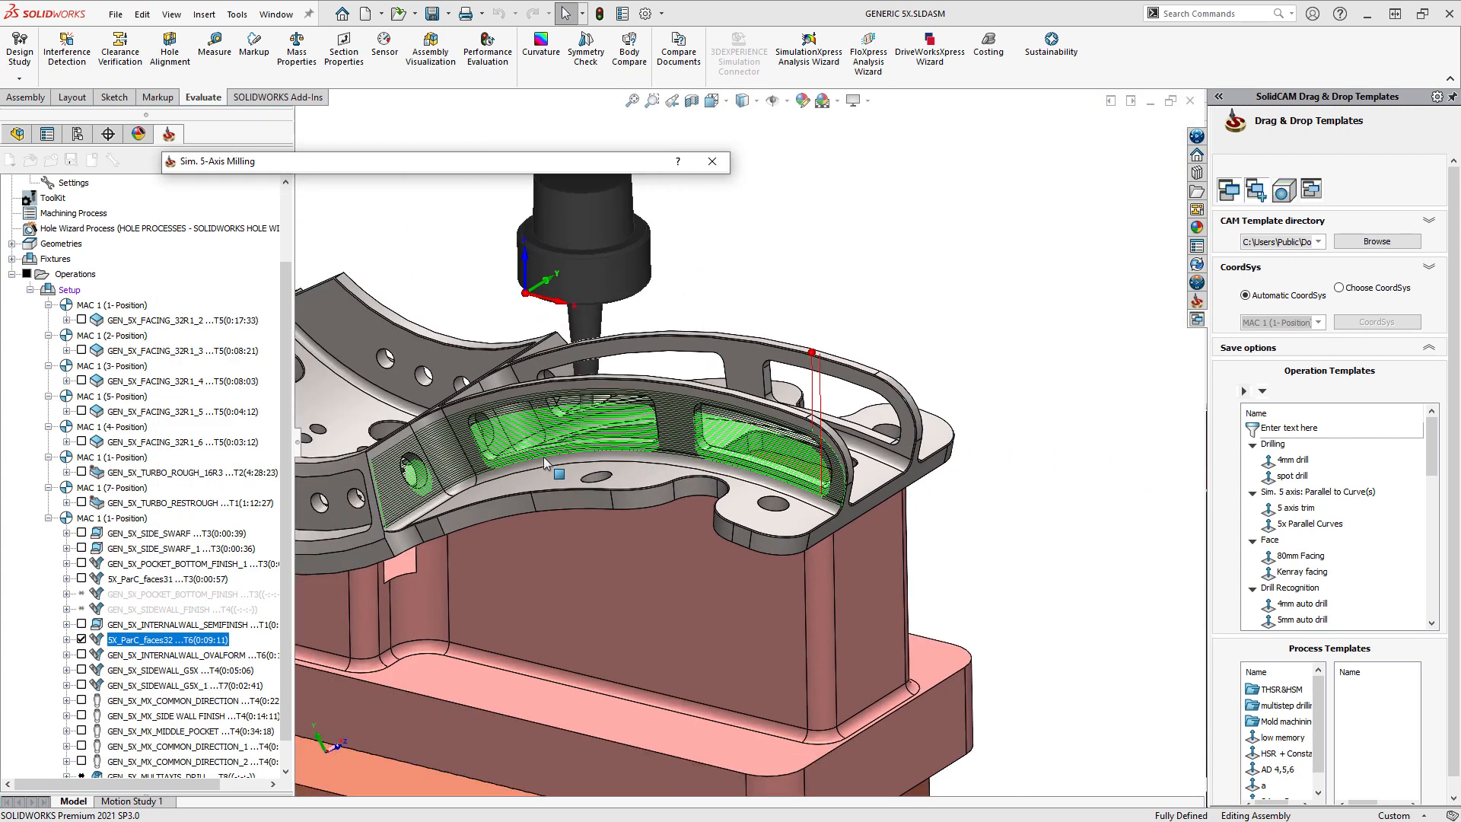
pyautogui.scroll(3, 544, 457)
pyautogui.scroll(-3, 477, 456)
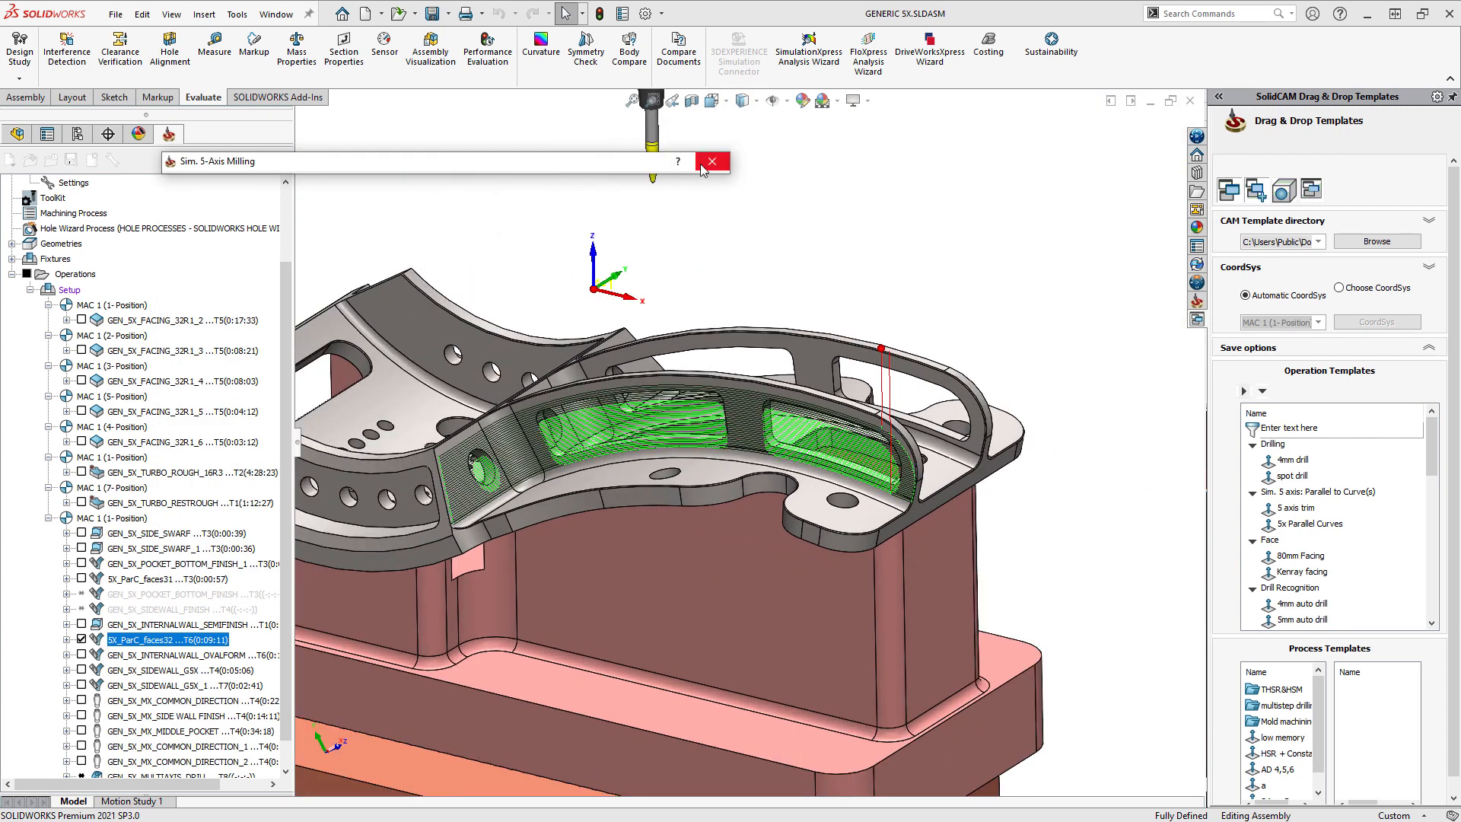
# Step: Play the 5X_ParC_faces32 operation in the Host CAD simulation and exit it
pyautogui.moveTo(640, 164)
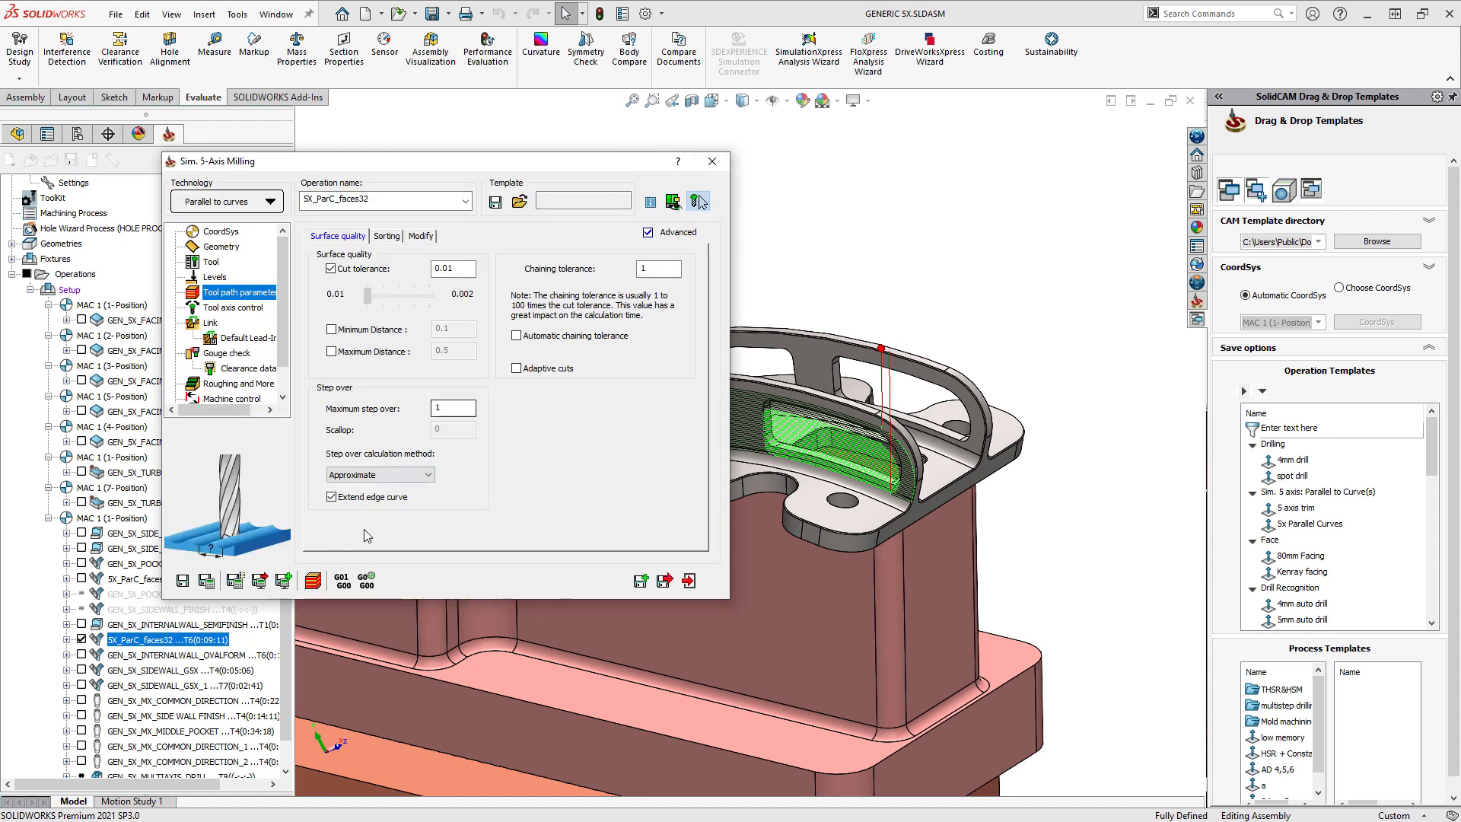
pyautogui.click(312, 581)
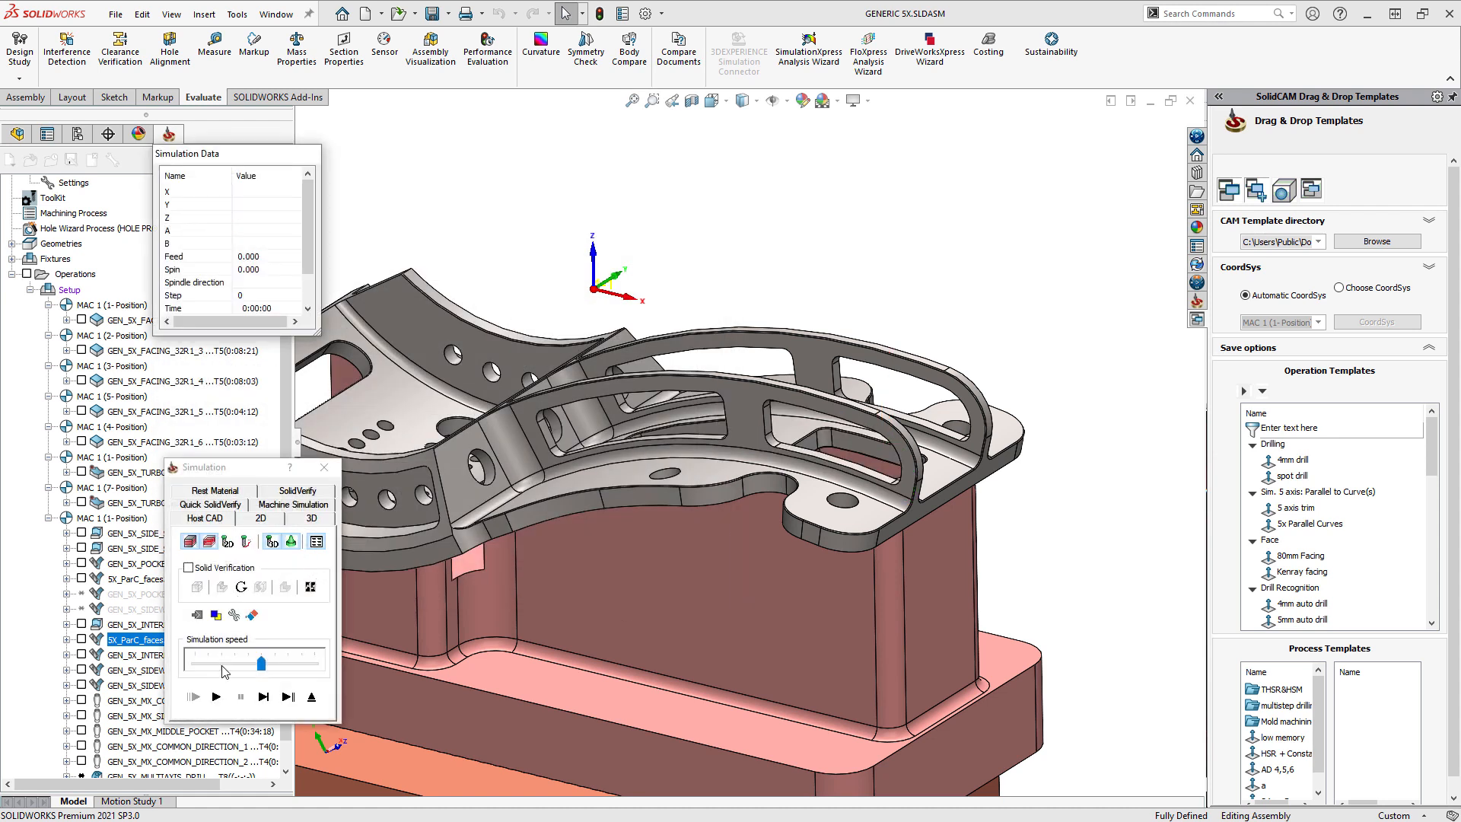
pyautogui.click(216, 697)
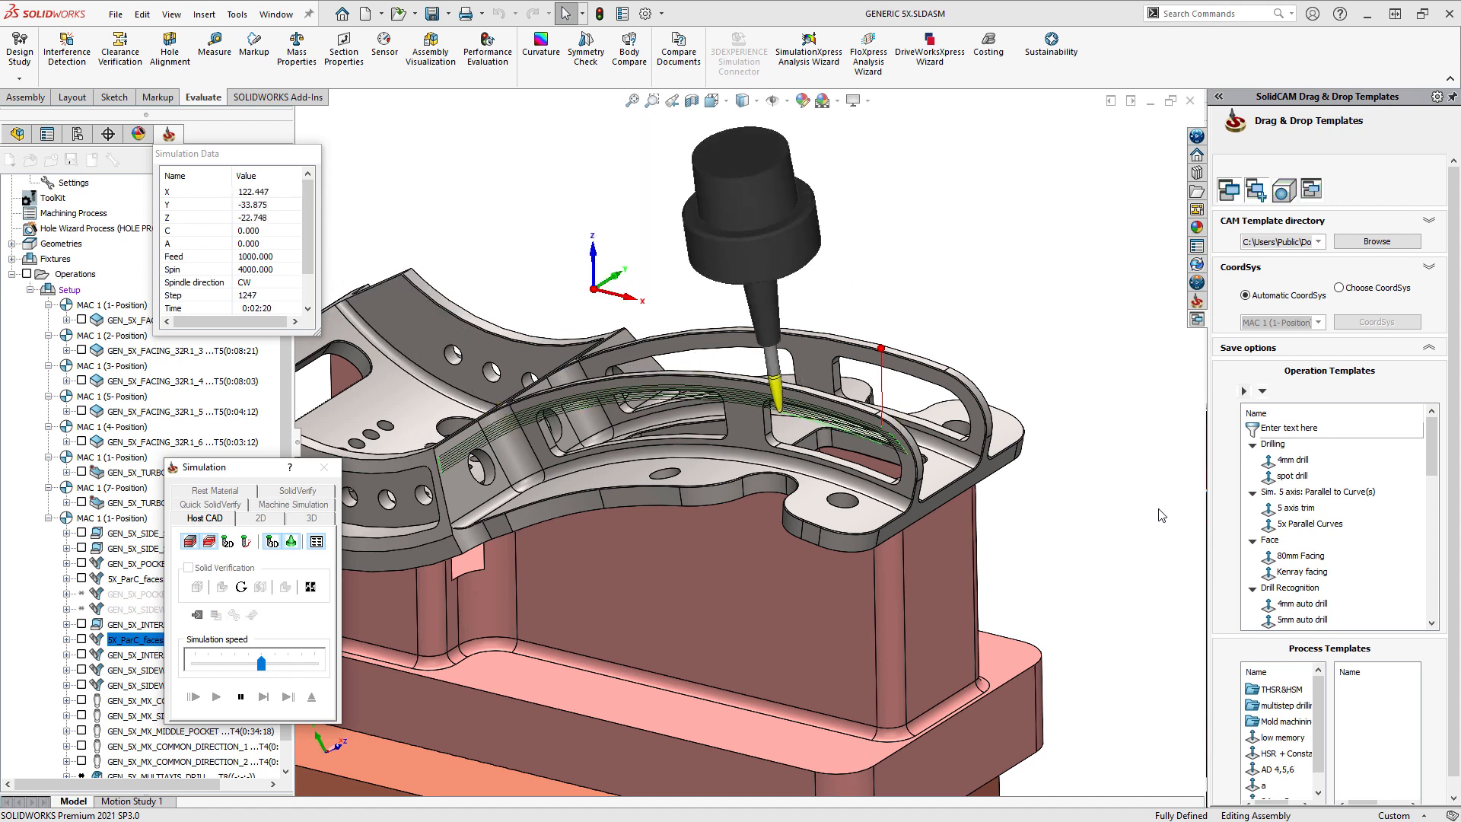
pyautogui.click(312, 697)
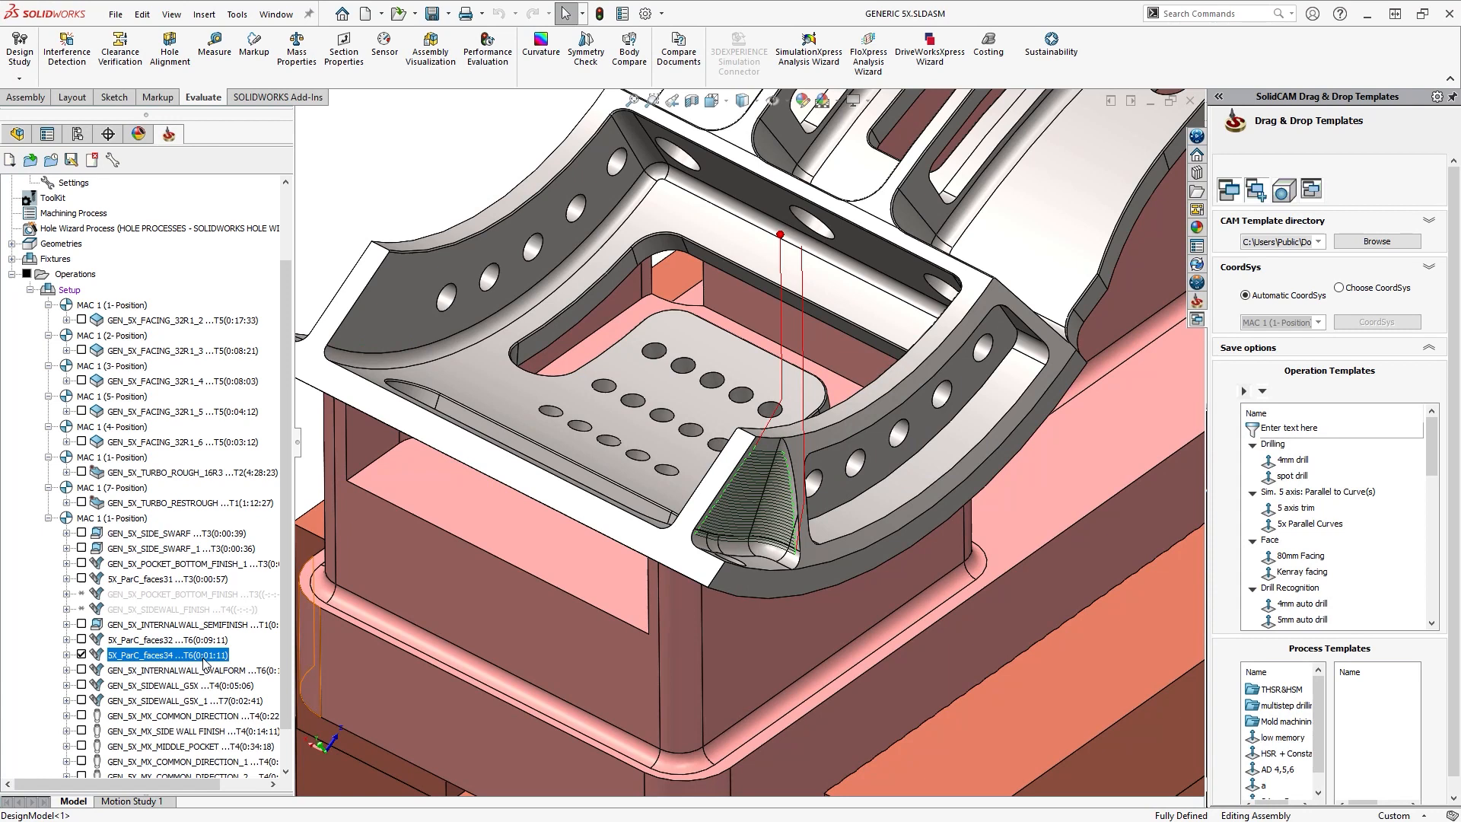
# Step: Open the 5X_ParC_faces34 operation and add the three side faces of the opposite corner pocket to drive surface faces34
pyautogui.click(202, 656)
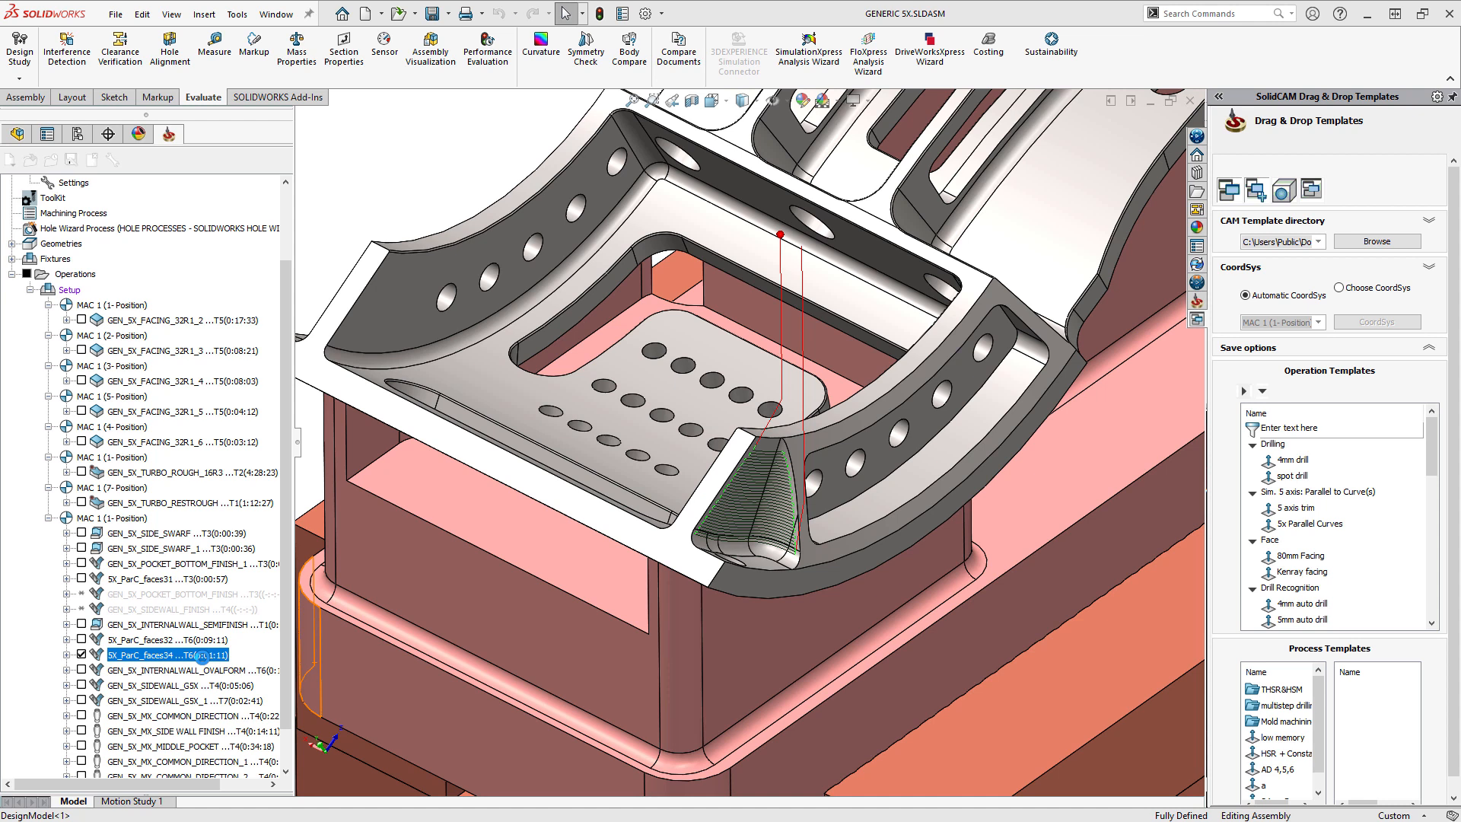
pyautogui.doubleClick(201, 655)
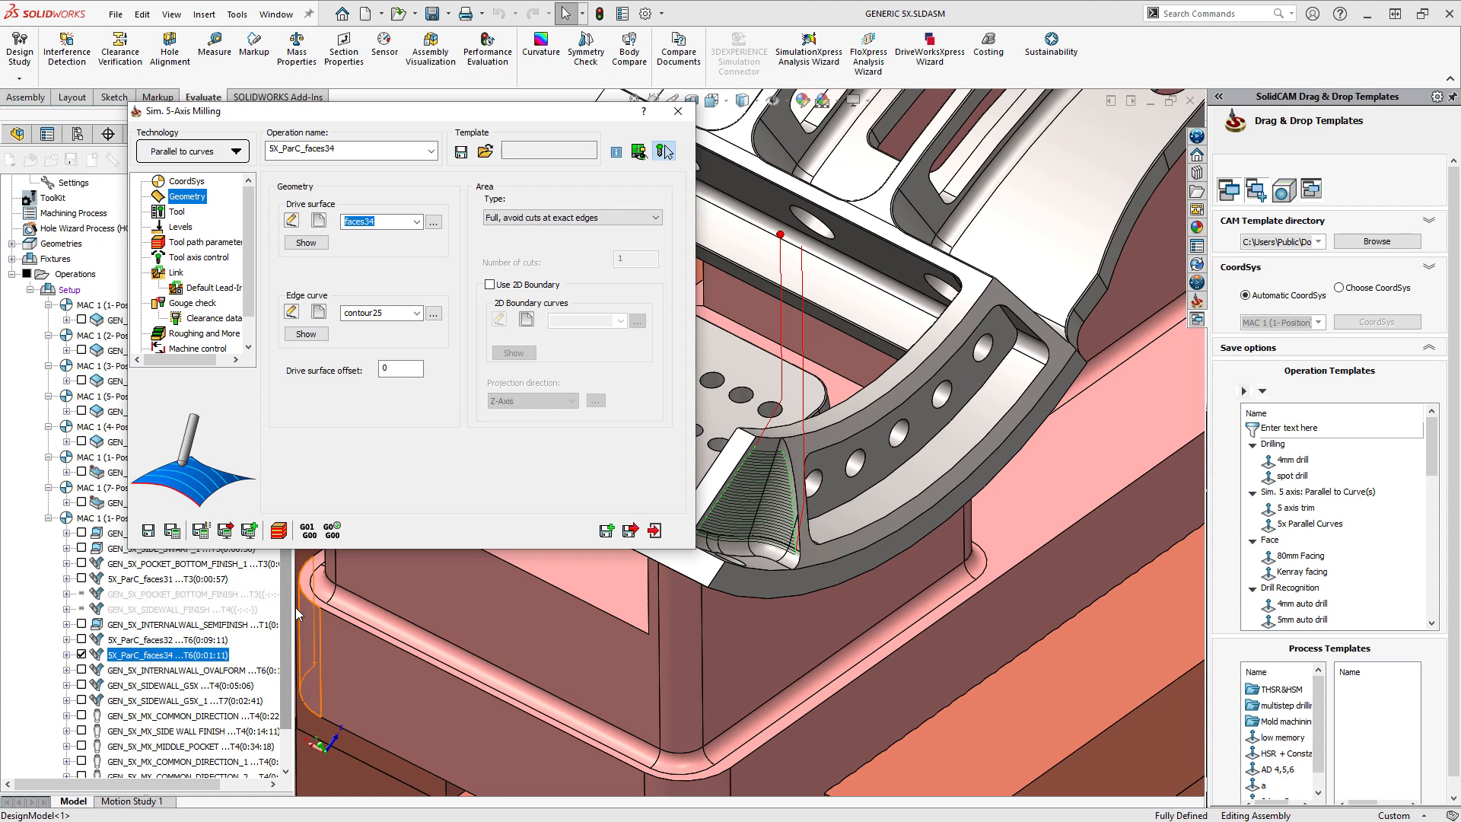
pyautogui.click(292, 221)
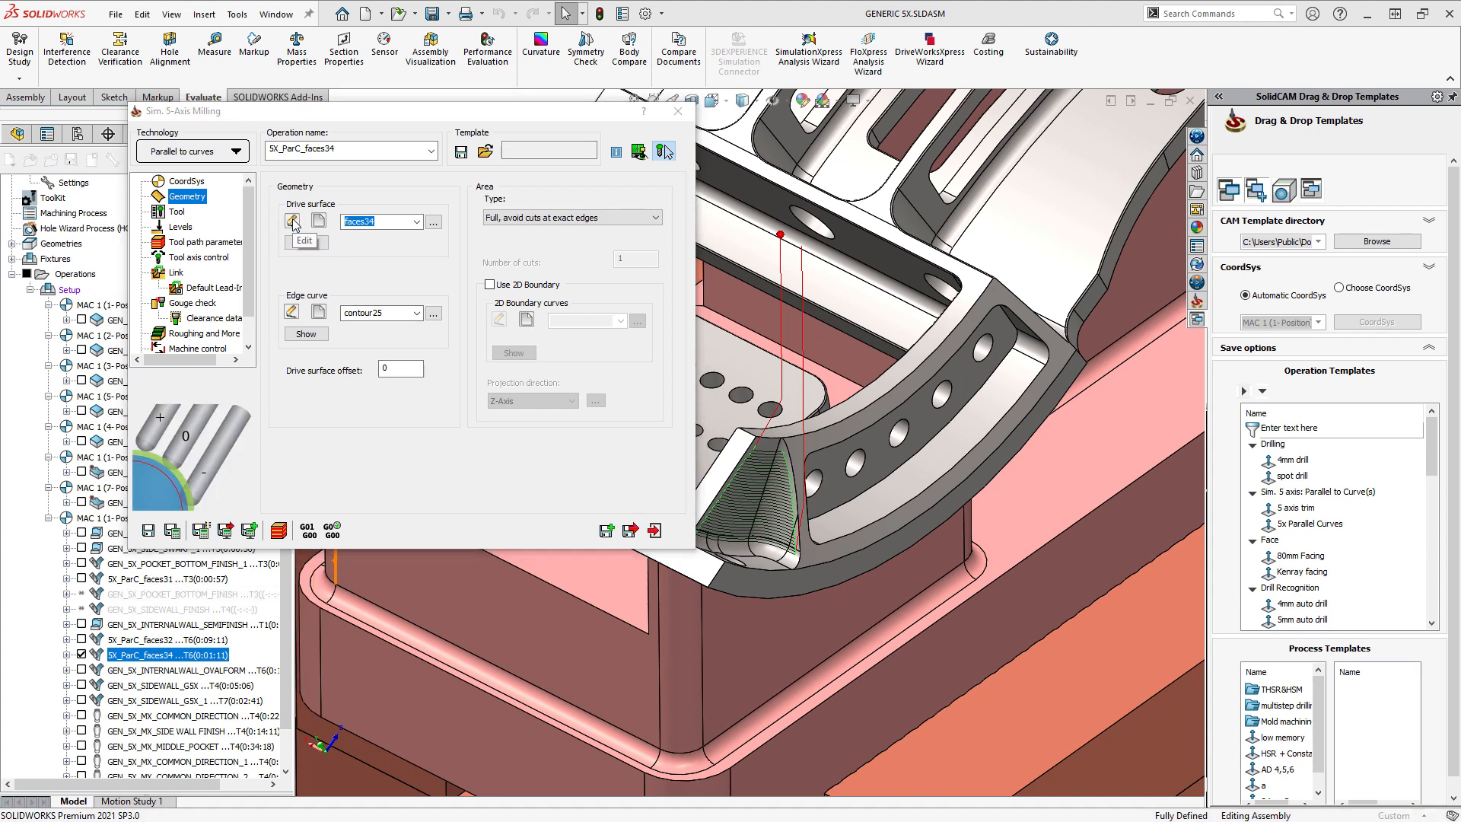
pyautogui.scroll(4, 463, 509)
pyautogui.moveTo(435, 447); pyautogui.dragTo(595, 546, button='middle')
pyautogui.scroll(-6, 652, 317)
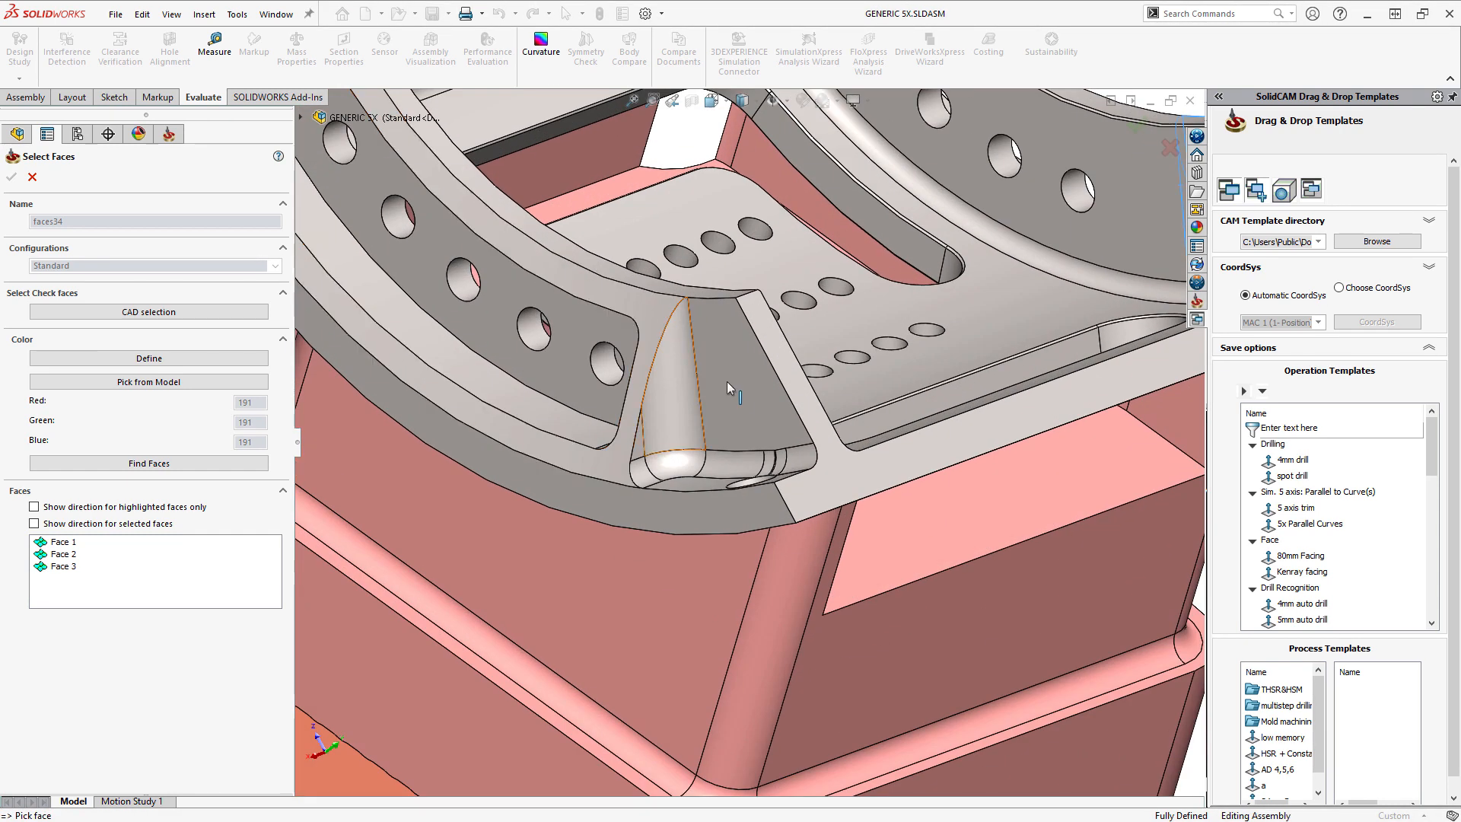
pyautogui.click(750, 398)
pyautogui.click(683, 405)
pyautogui.click(650, 441)
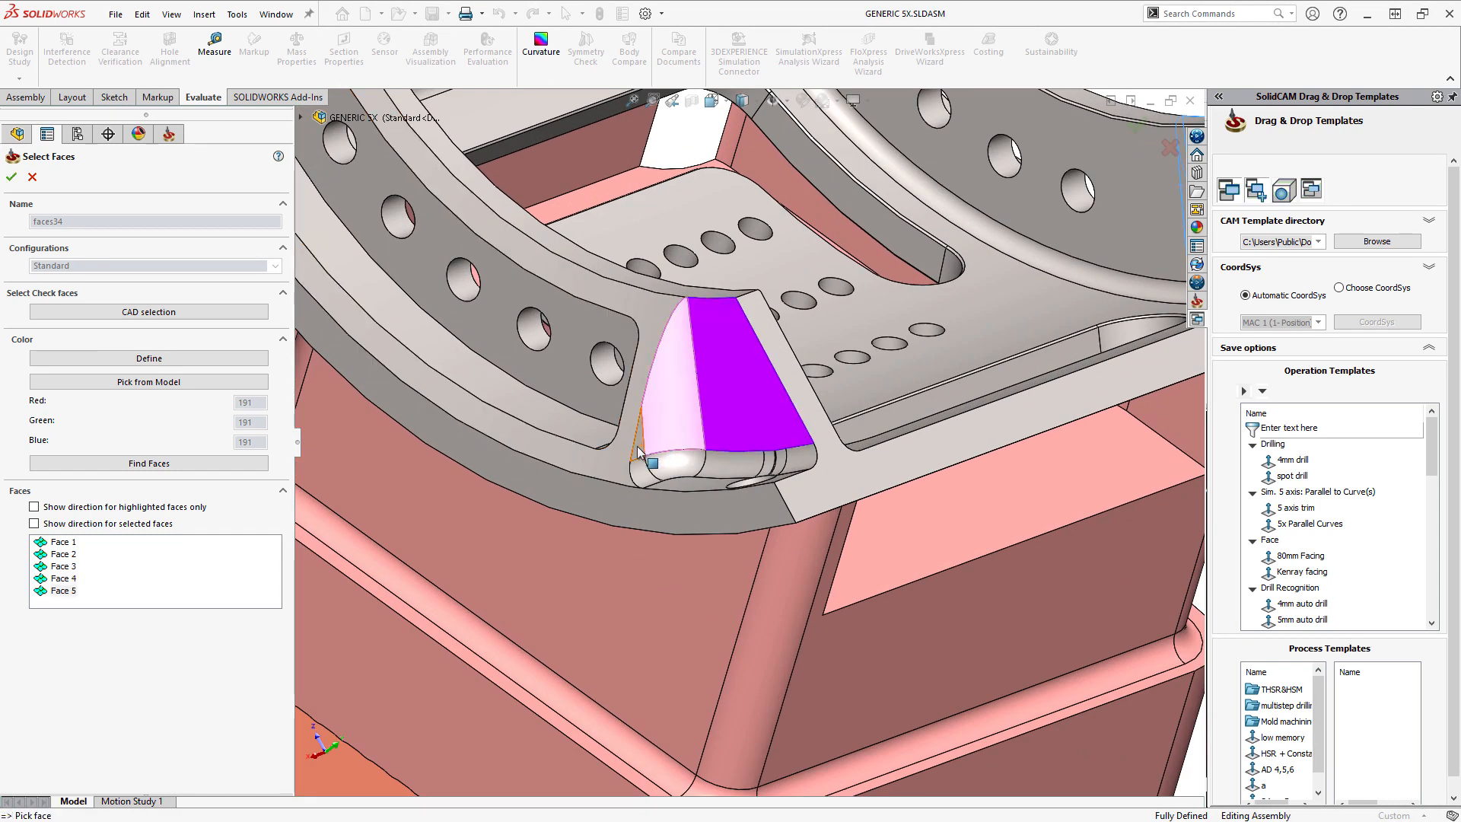
pyautogui.click(12, 177)
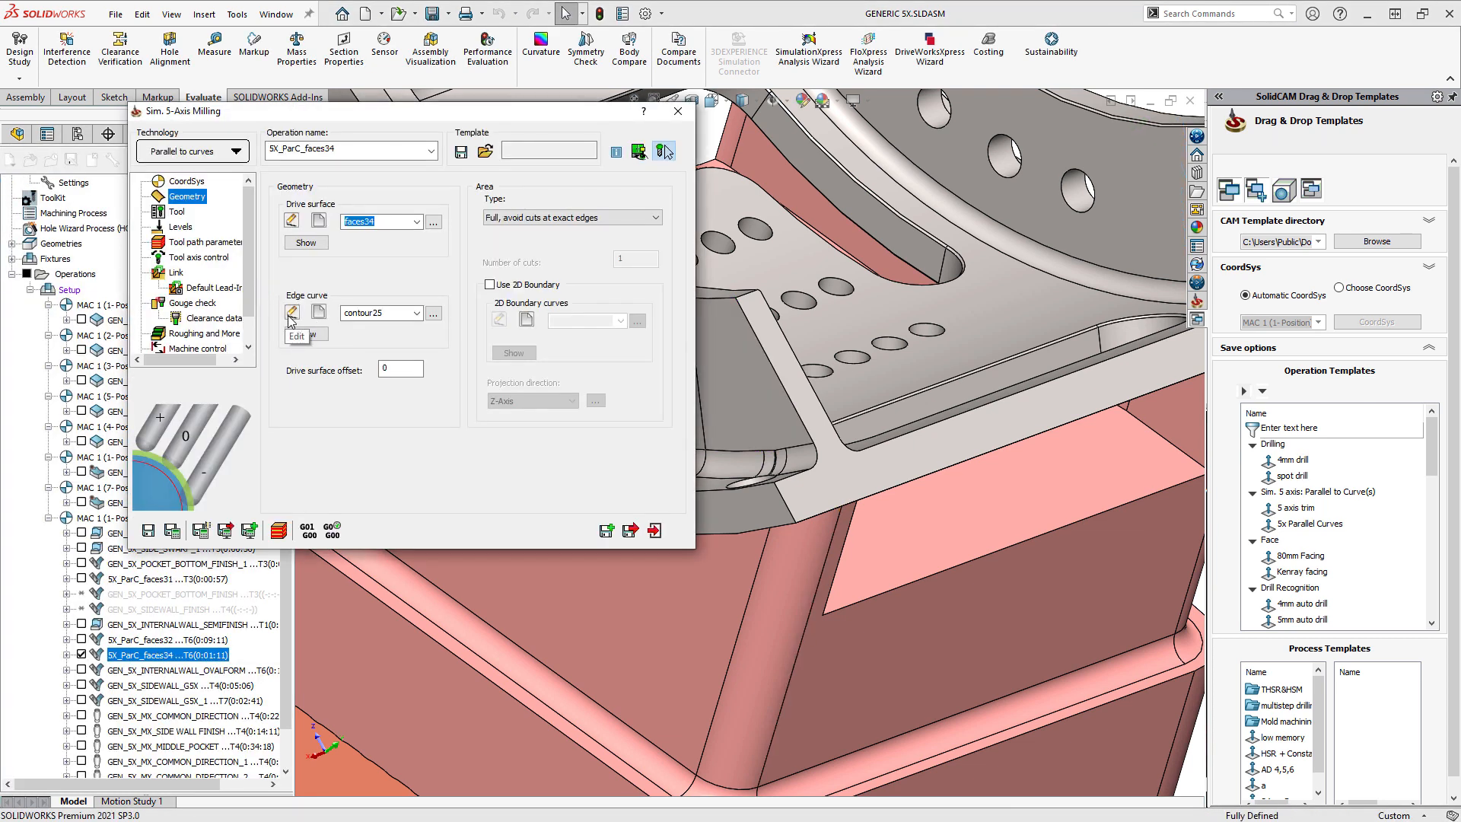
# Step: Add a second chain along the opposite corner pocket's lower edge to edge curve contour25, and save and calculate 5X_ParC_faces34
pyautogui.click(290, 312)
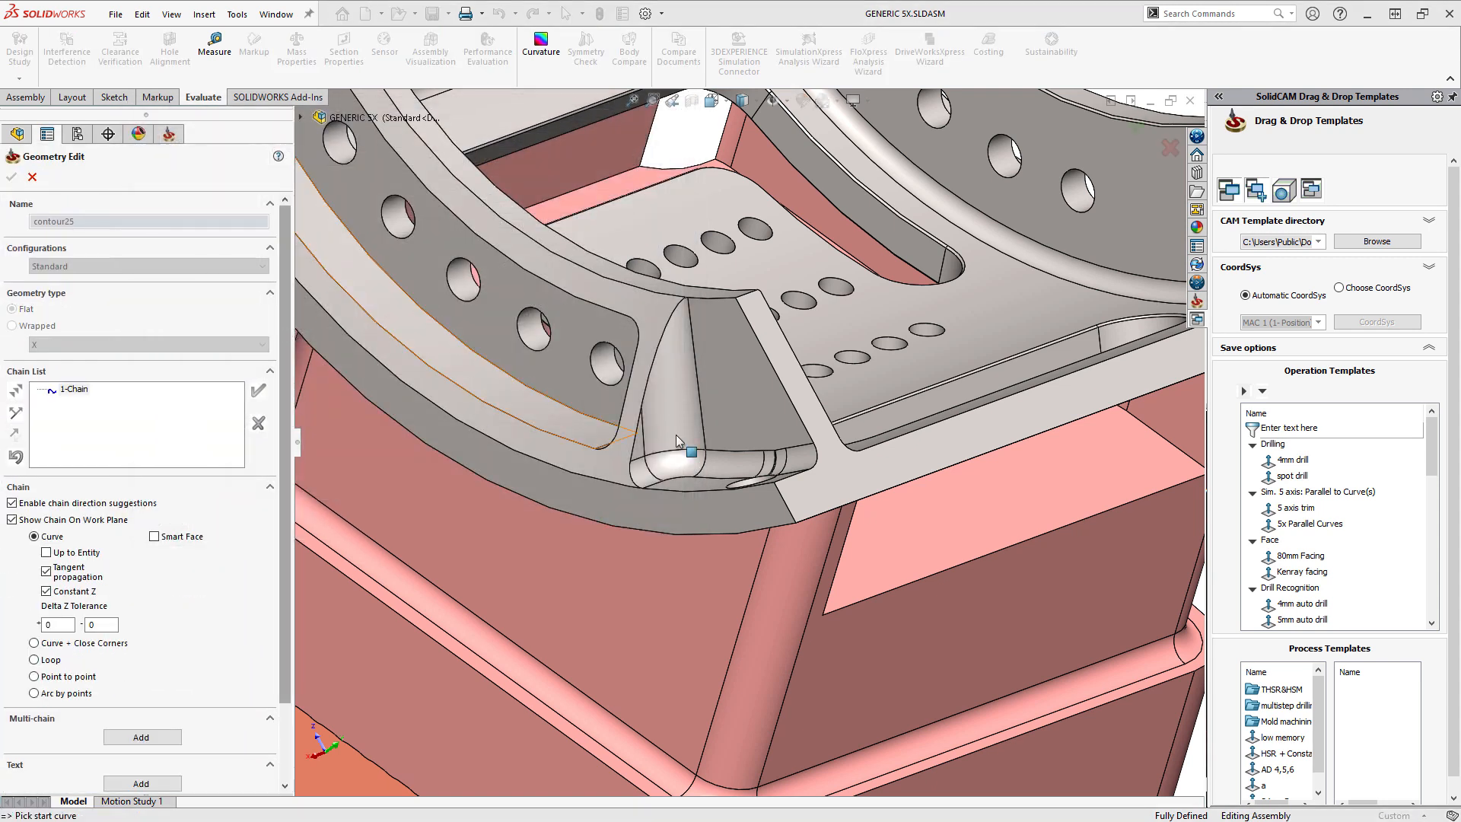
pyautogui.click(808, 450)
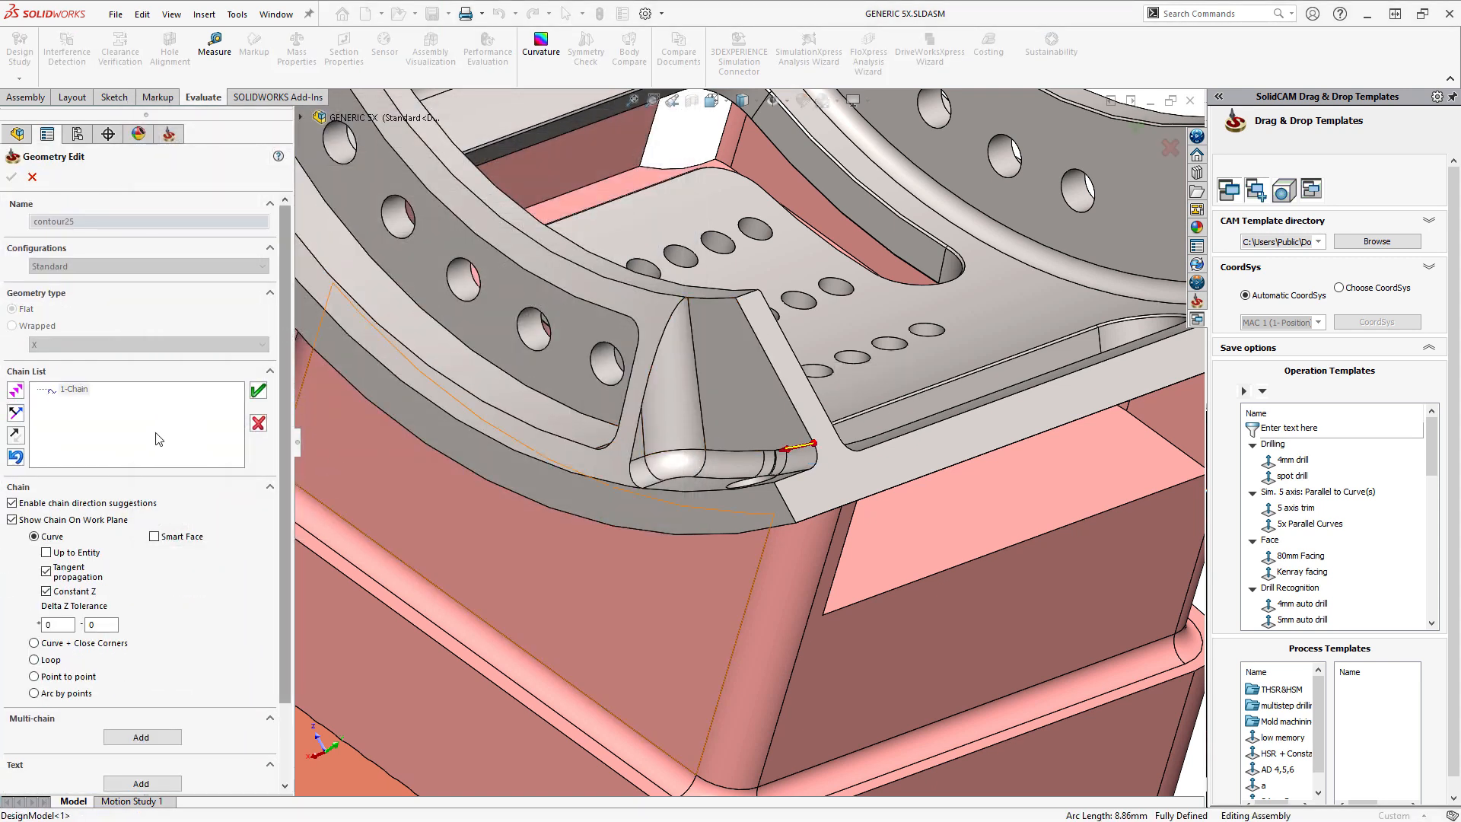
pyautogui.click(16, 391)
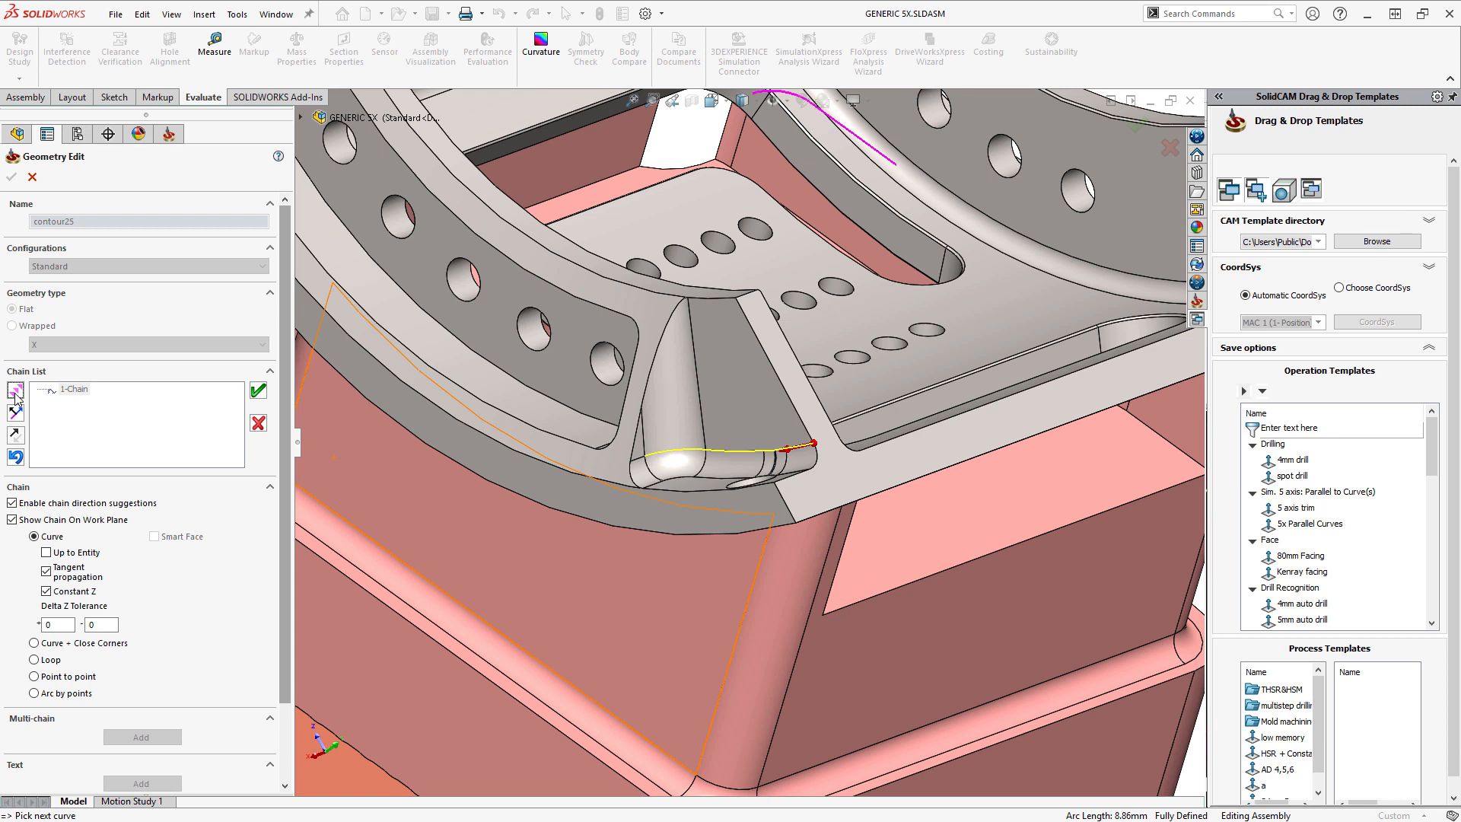
pyautogui.click(259, 392)
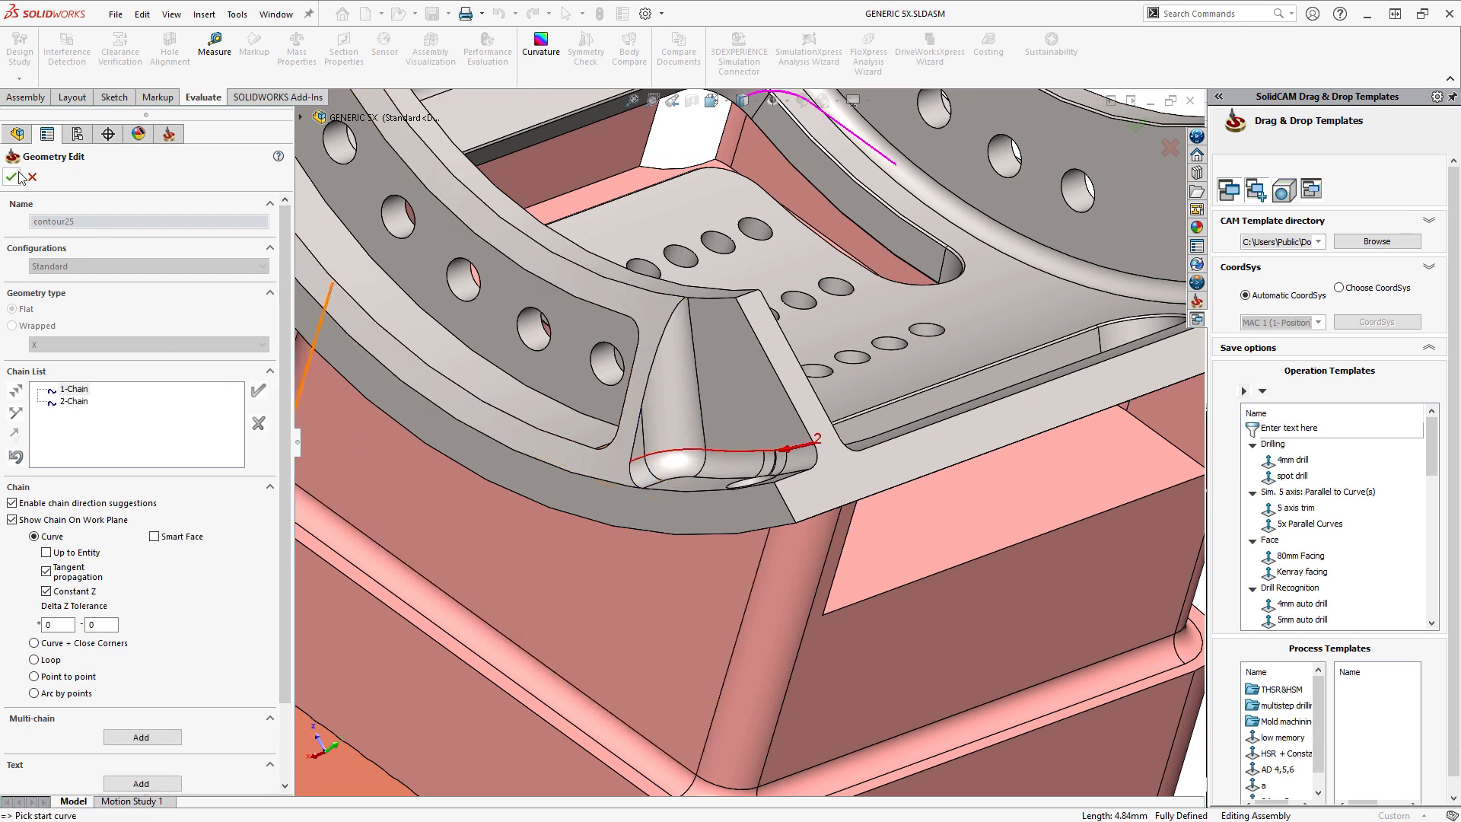
pyautogui.click(174, 532)
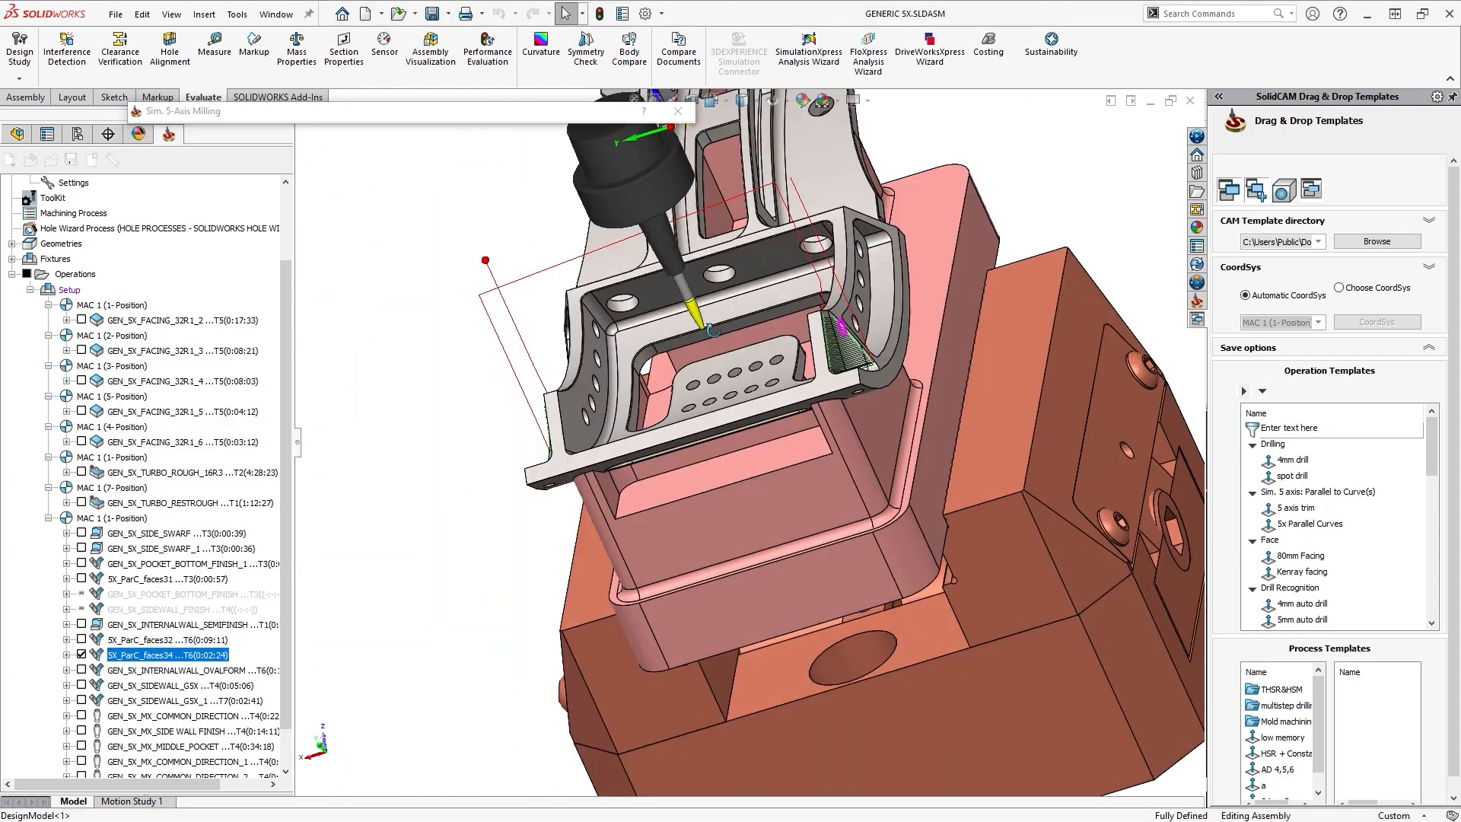
pyautogui.moveTo(713, 330); pyautogui.dragTo(533, 358, button='middle')
# Step: Play the 5X_ParC_faces34 operation in the Host CAD simulation and watch the tool machine both corner pockets
pyautogui.click(282, 530)
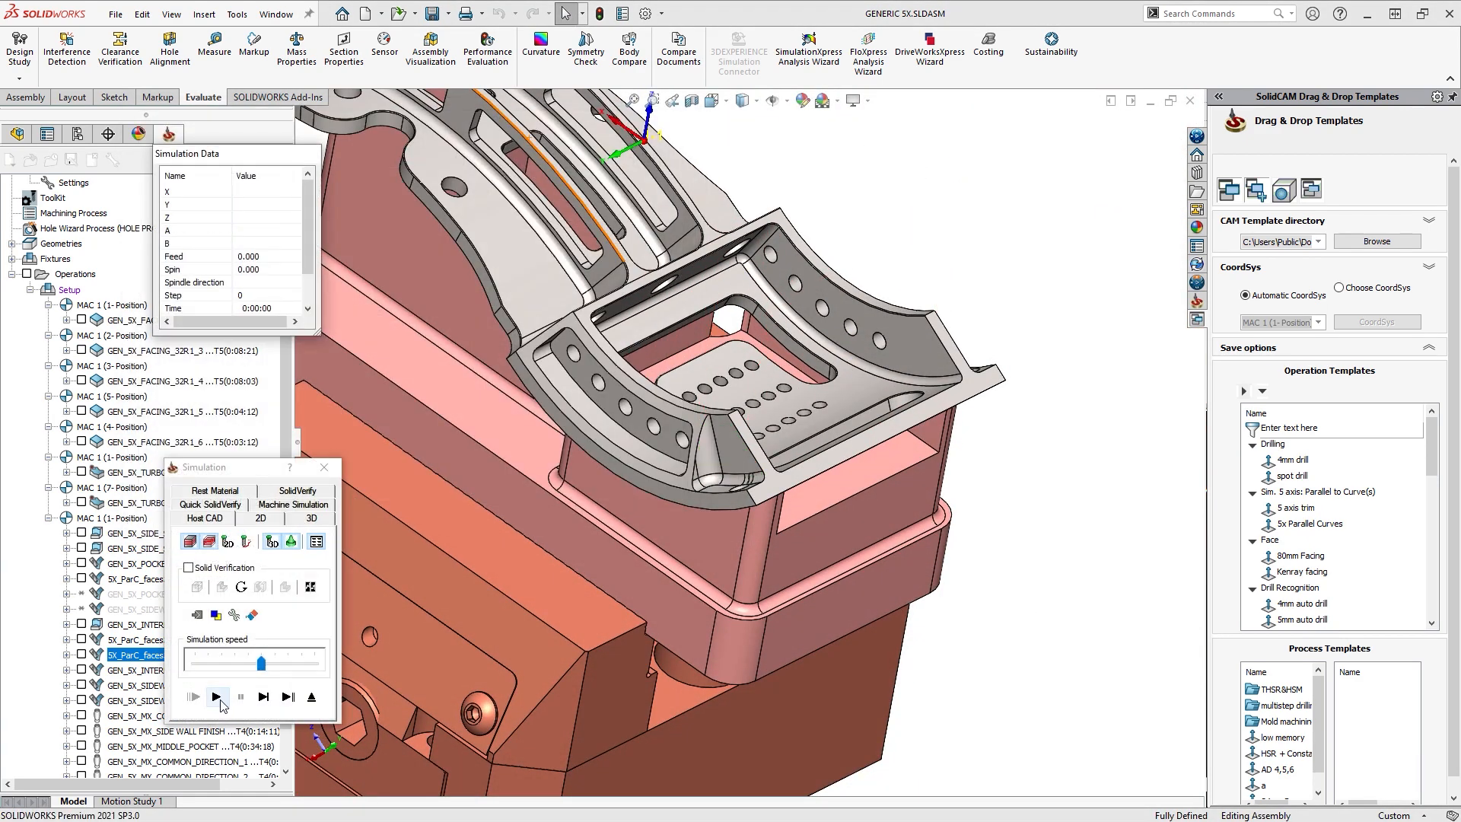
pyautogui.click(217, 696)
pyautogui.scroll(-3, 864, 446)
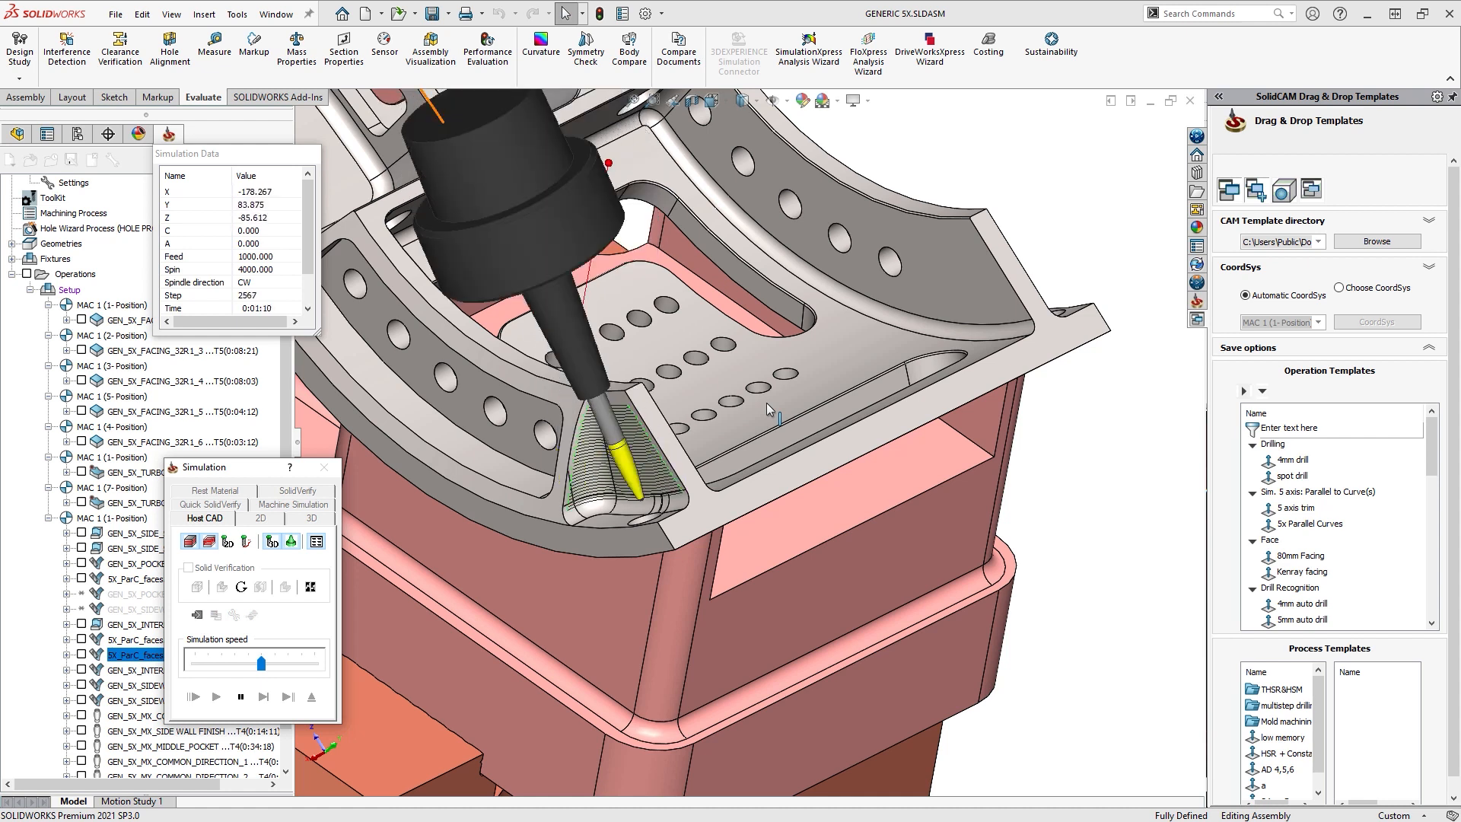
pyautogui.moveTo(926, 381)
pyautogui.mouseDown(button='middle')
pyautogui.moveTo(770, 300)
pyautogui.moveTo(922, 392)
pyautogui.mouseUp(button='middle')
pyautogui.scroll(-4, 1003, 480)
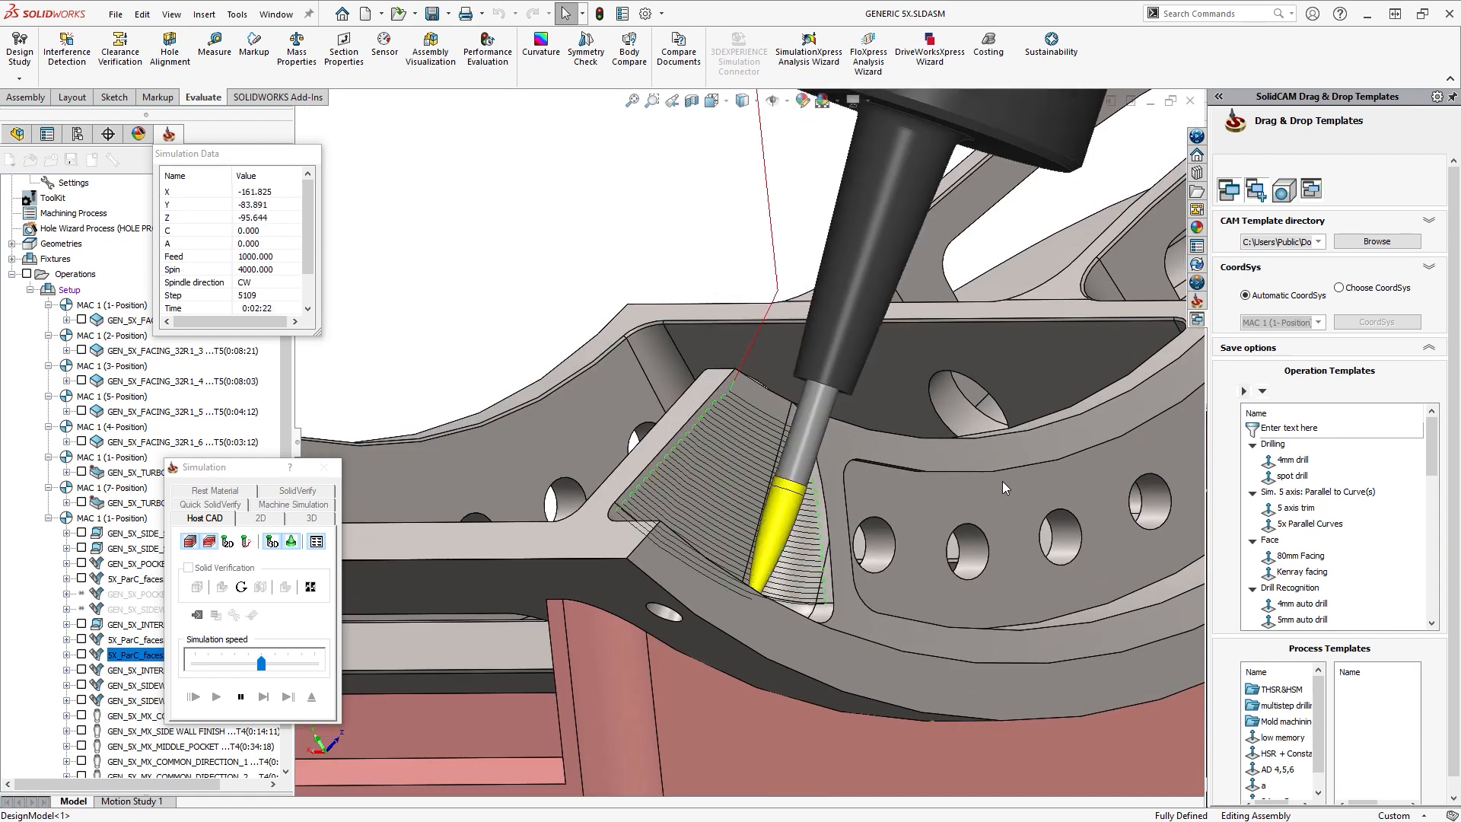
# Step: Exit the simulation and add a Sim 5x Edge Breaking milling operation to the auto chamfer part
pyautogui.click(311, 696)
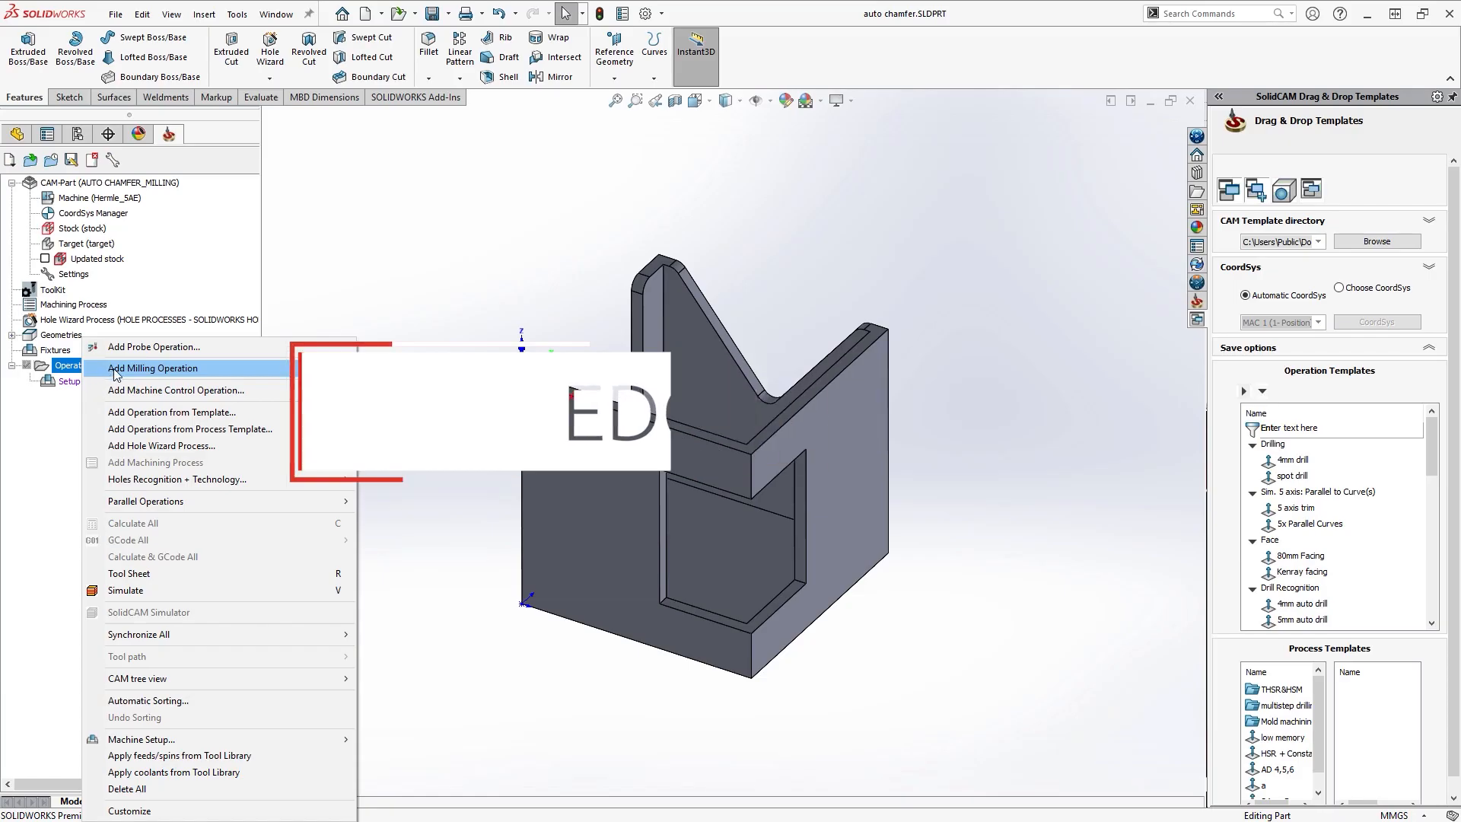
pyautogui.moveTo(228, 367)
pyautogui.click(453, 773)
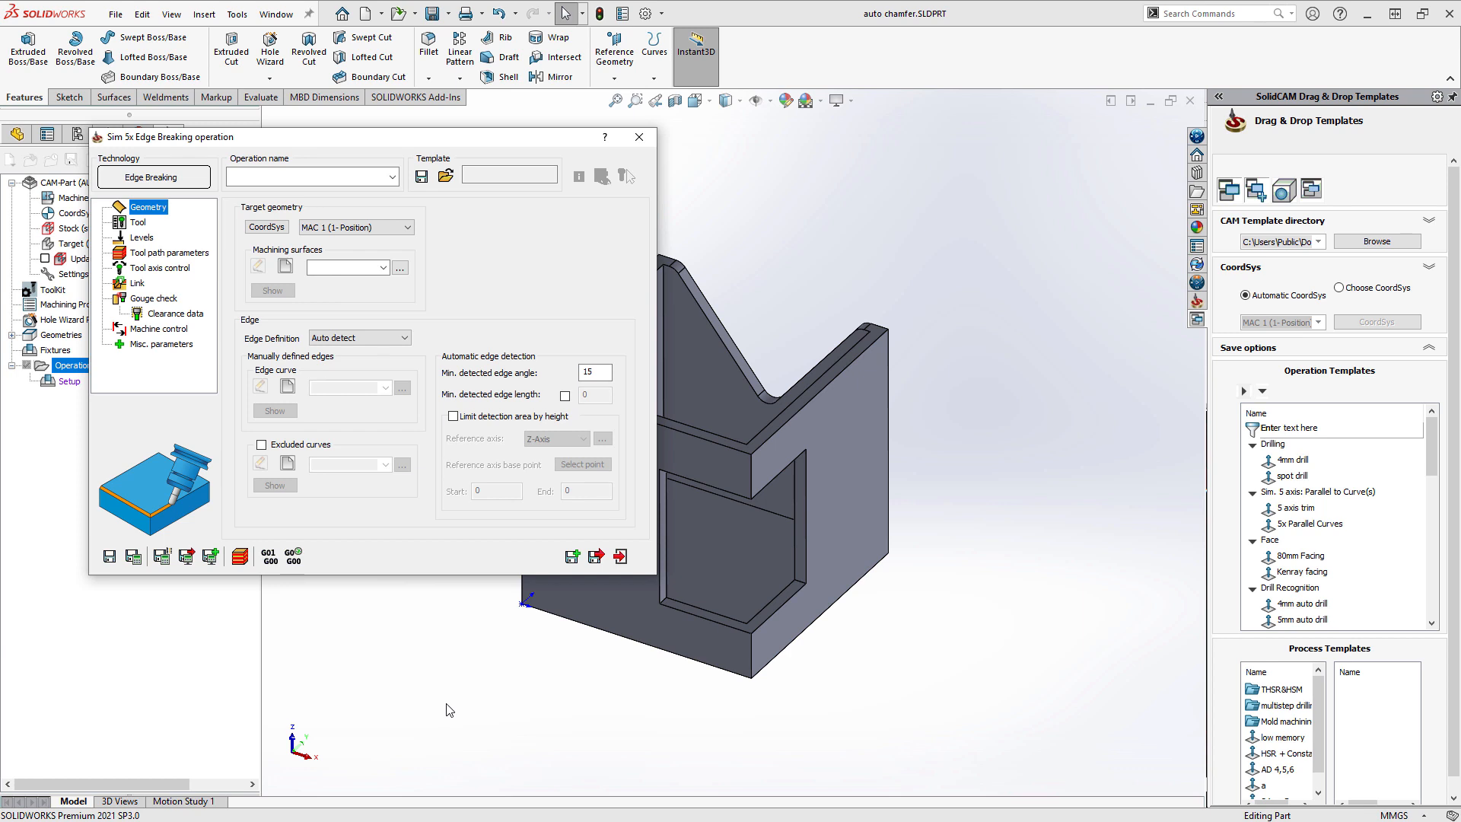
# Step: Define the solid body as machining surfaces model1 and limit the edge detection area by height with a start of -90
pyautogui.click(285, 265)
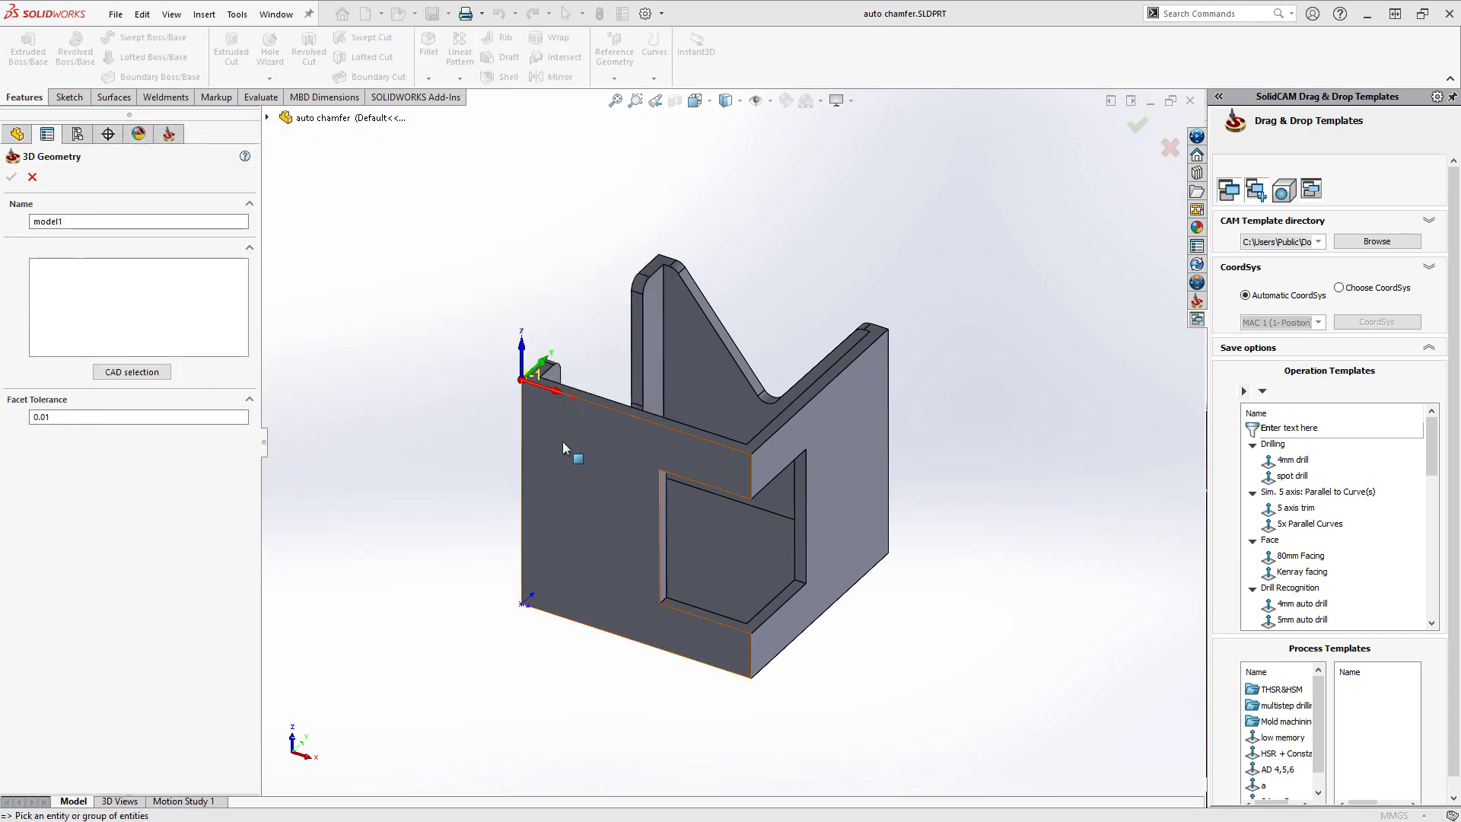
pyautogui.click(563, 441)
pyautogui.click(11, 176)
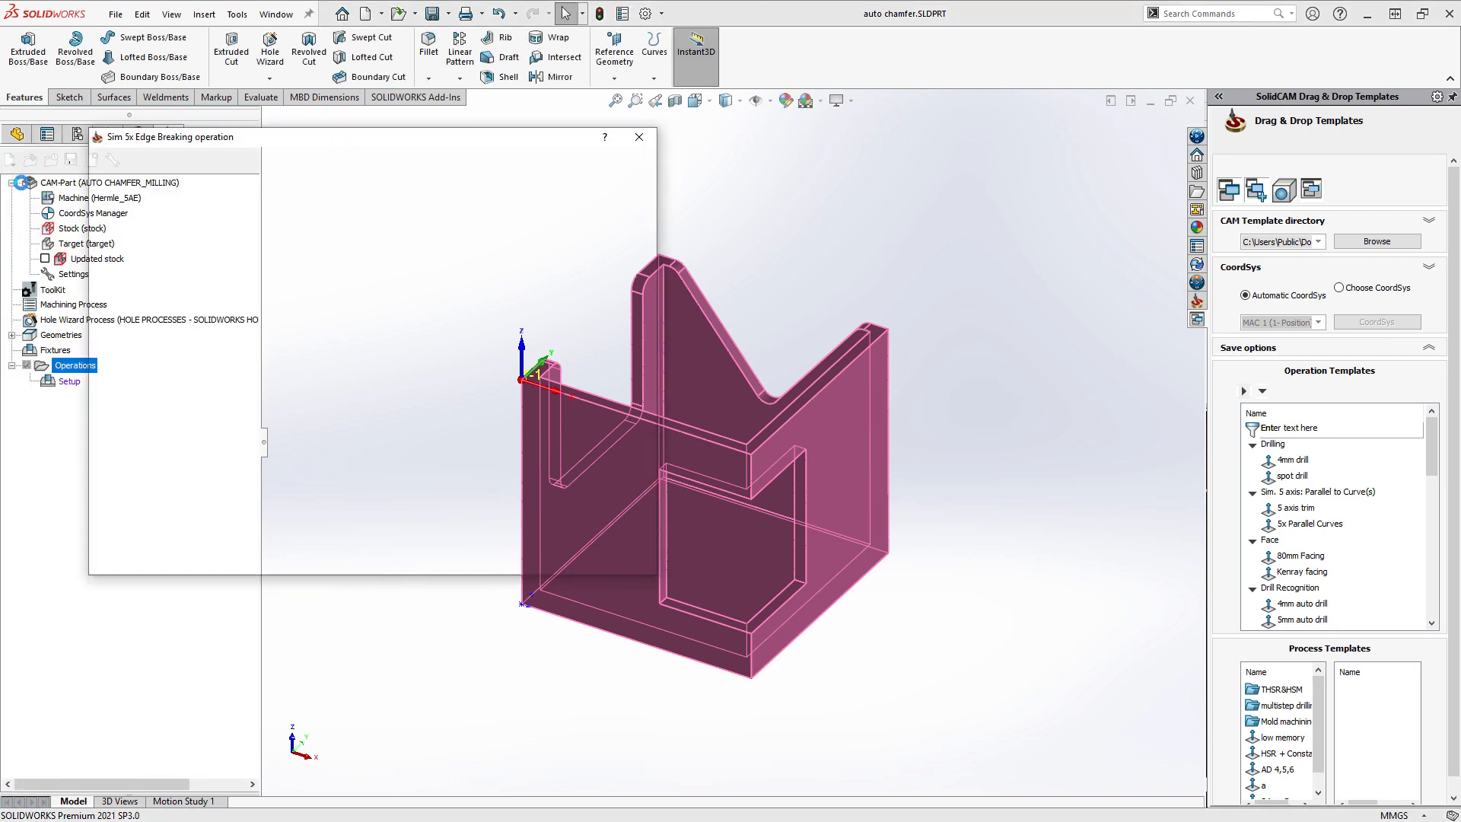
pyautogui.click(453, 417)
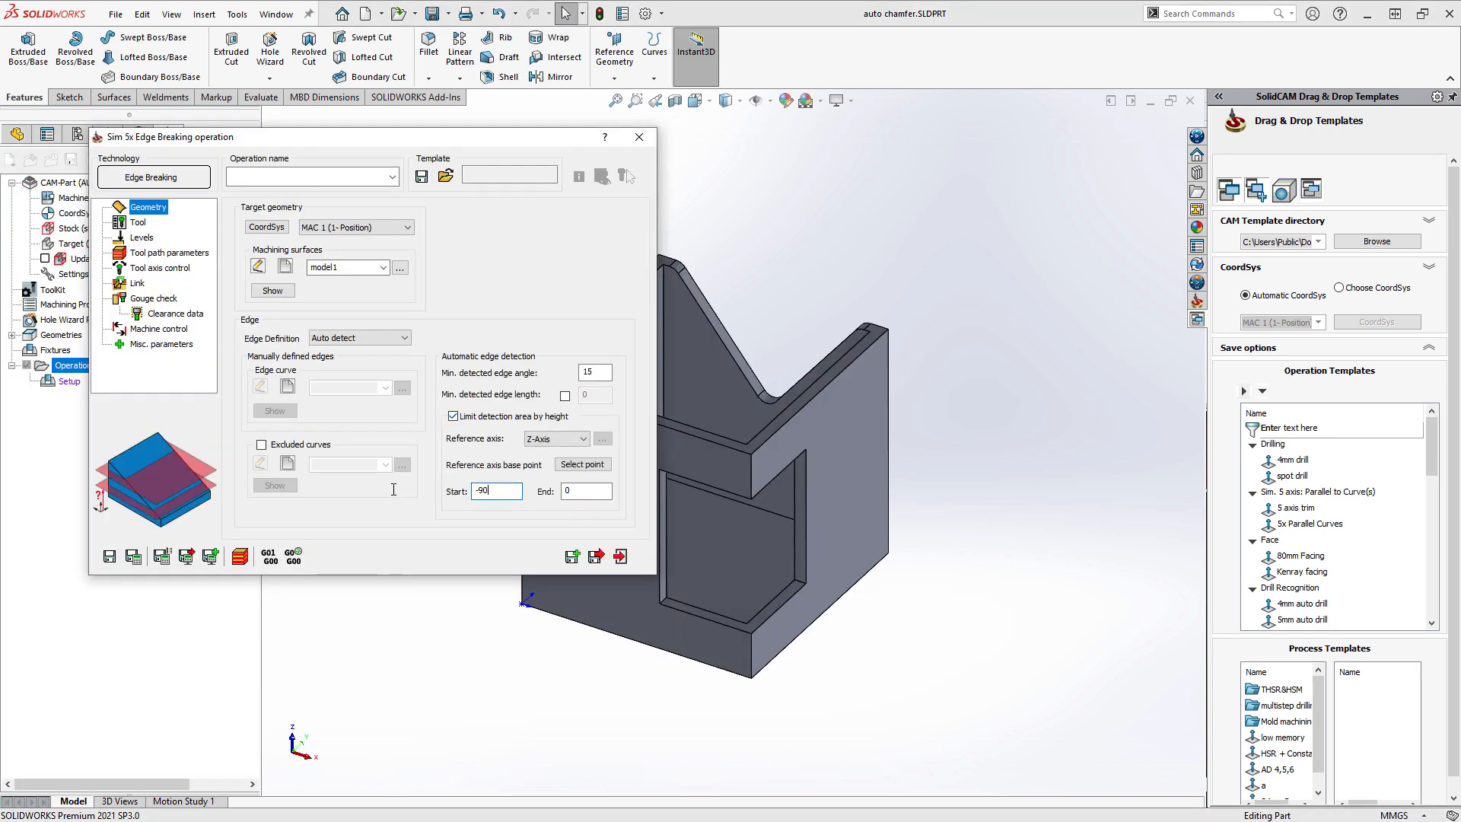
# Step: Assign the 6 mm ball nose mill to the edge breaking operation and set its clearance area type to Plane
pyautogui.click(139, 223)
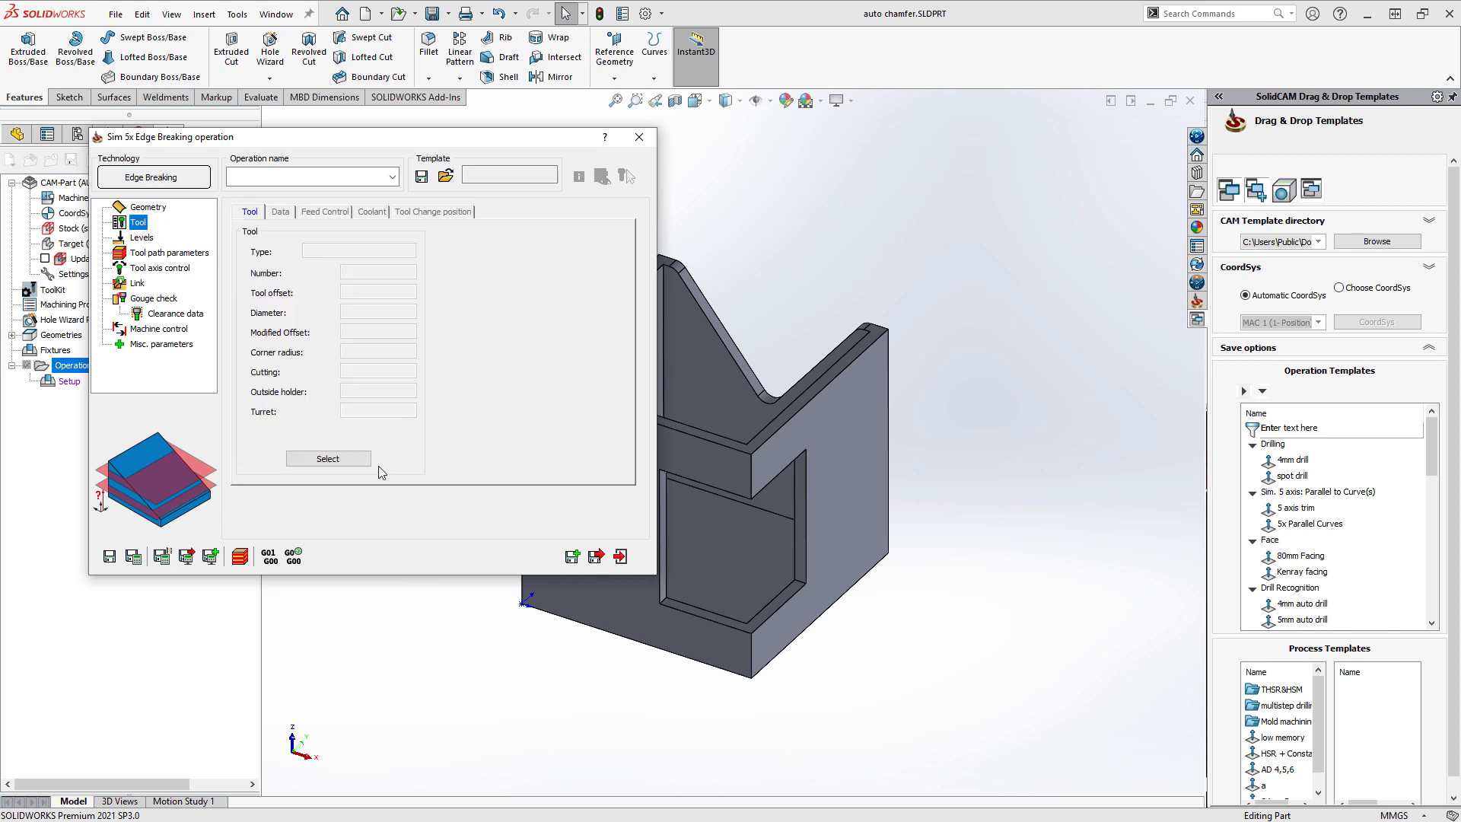
pyautogui.click(353, 456)
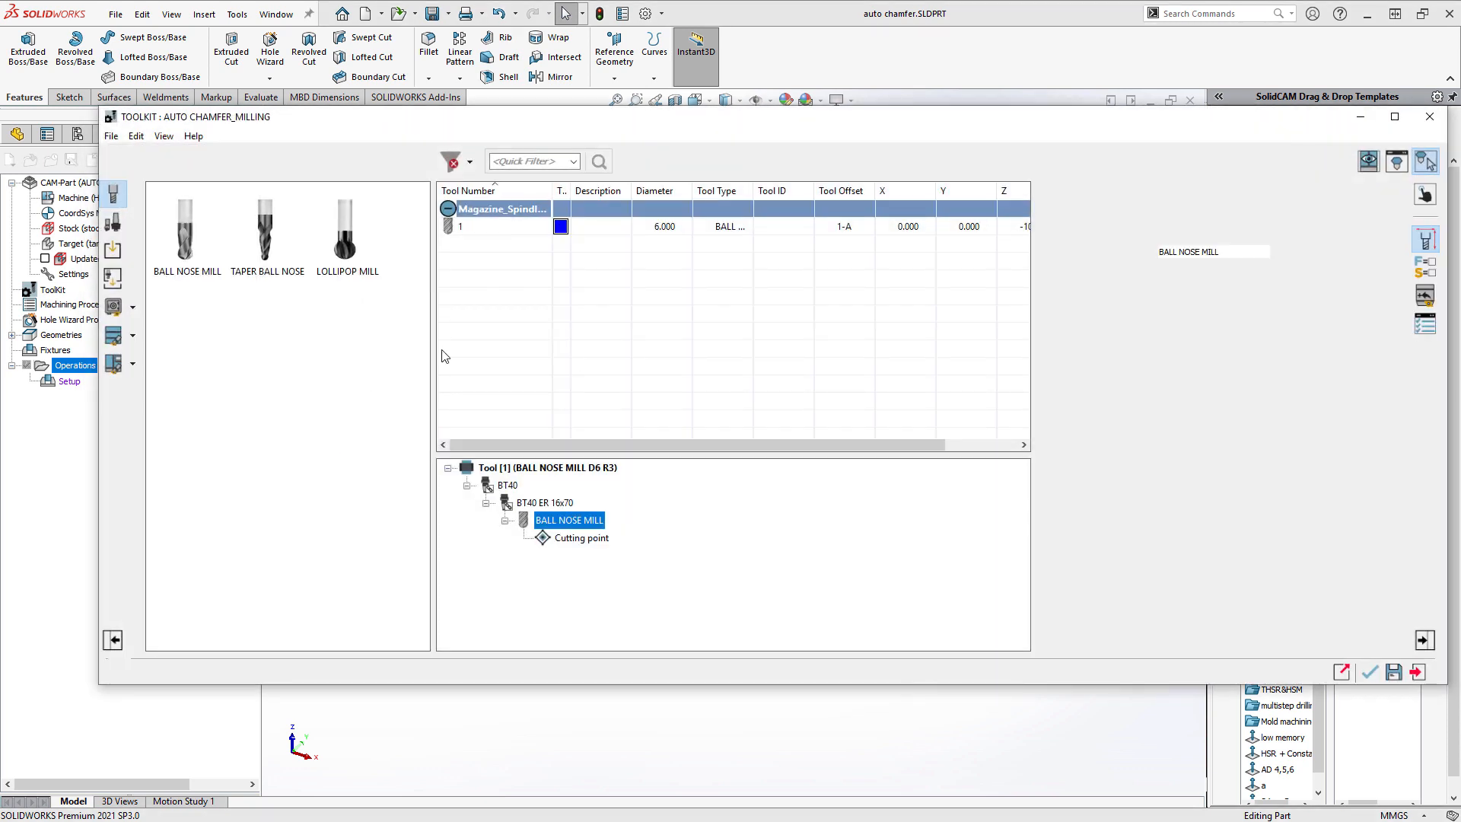
pyautogui.doubleClick(535, 231)
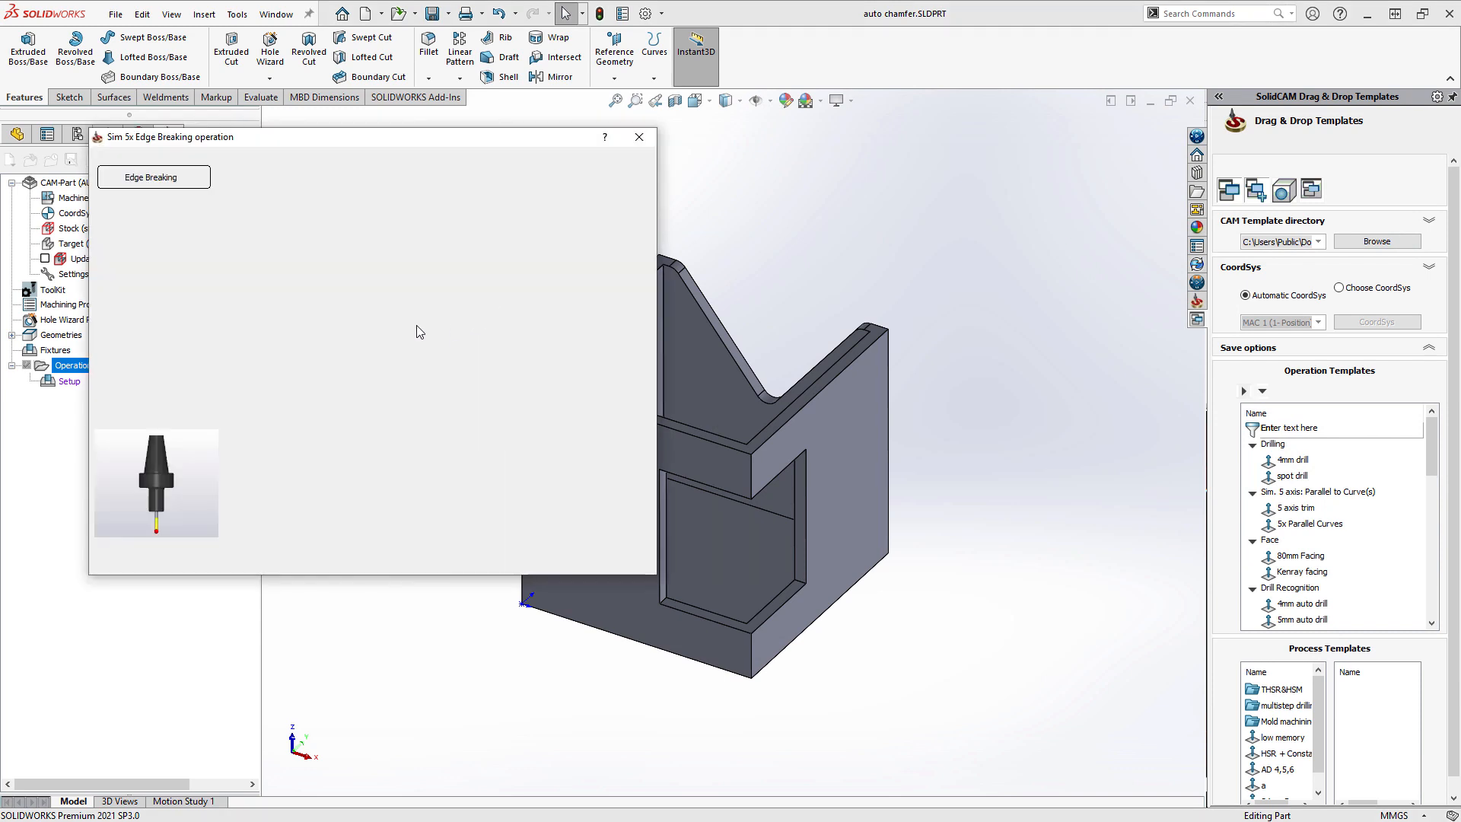
pyautogui.click(141, 237)
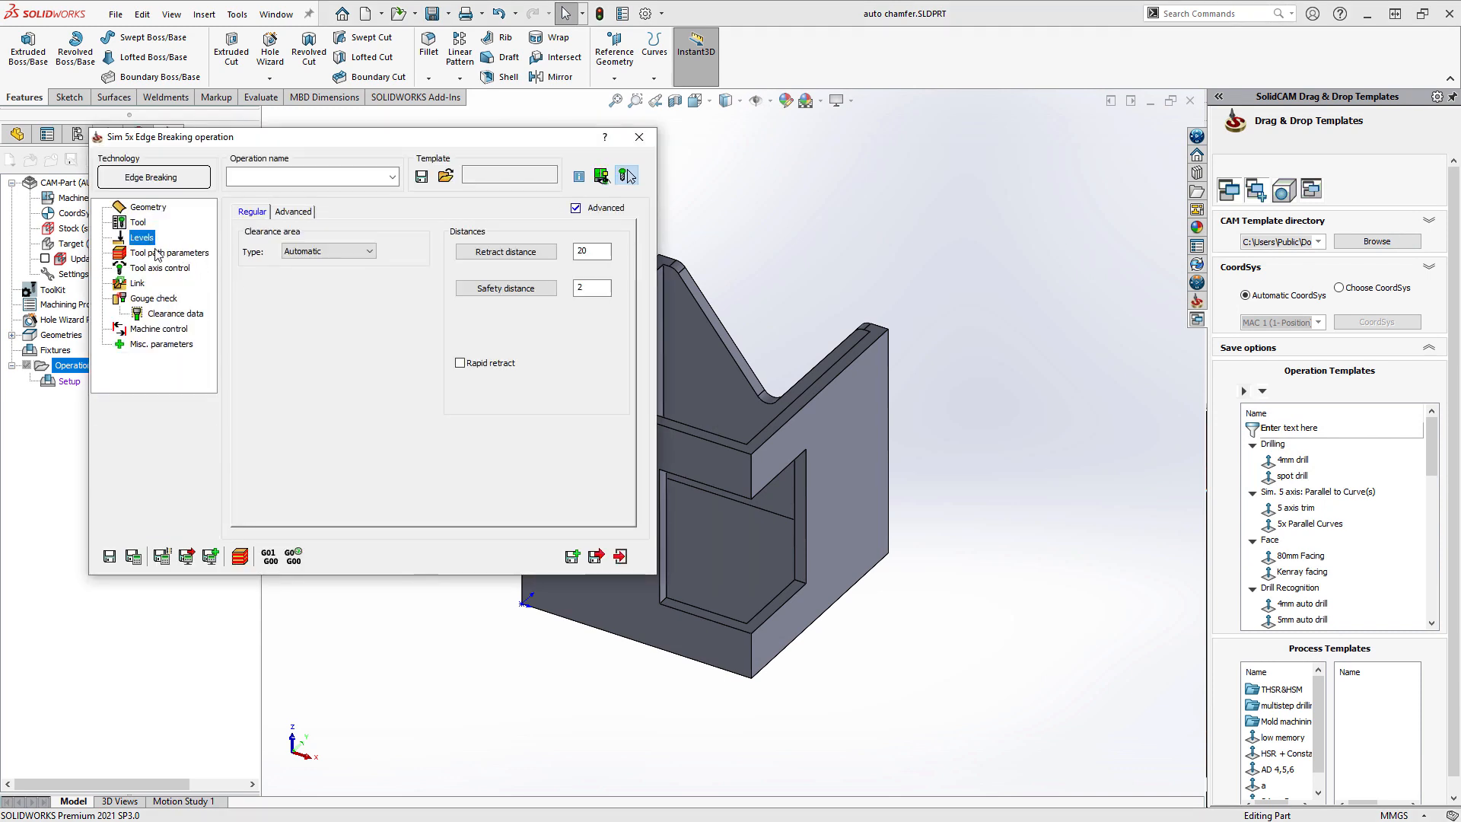
pyautogui.click(312, 253)
pyautogui.click(309, 274)
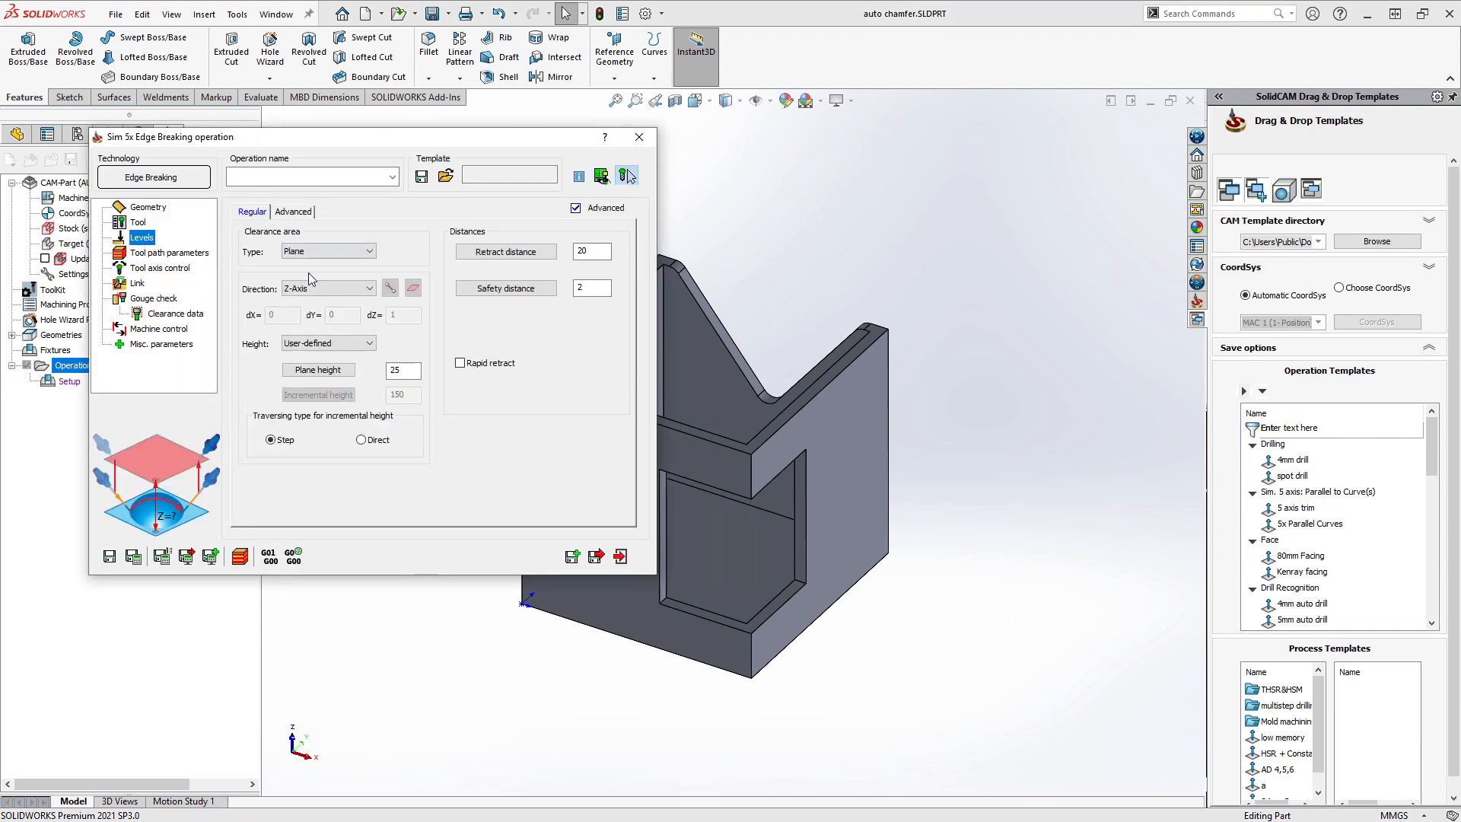
# Step: Set the chamfer width in the edge breaking tool path parameters to 0.3
pyautogui.click(187, 254)
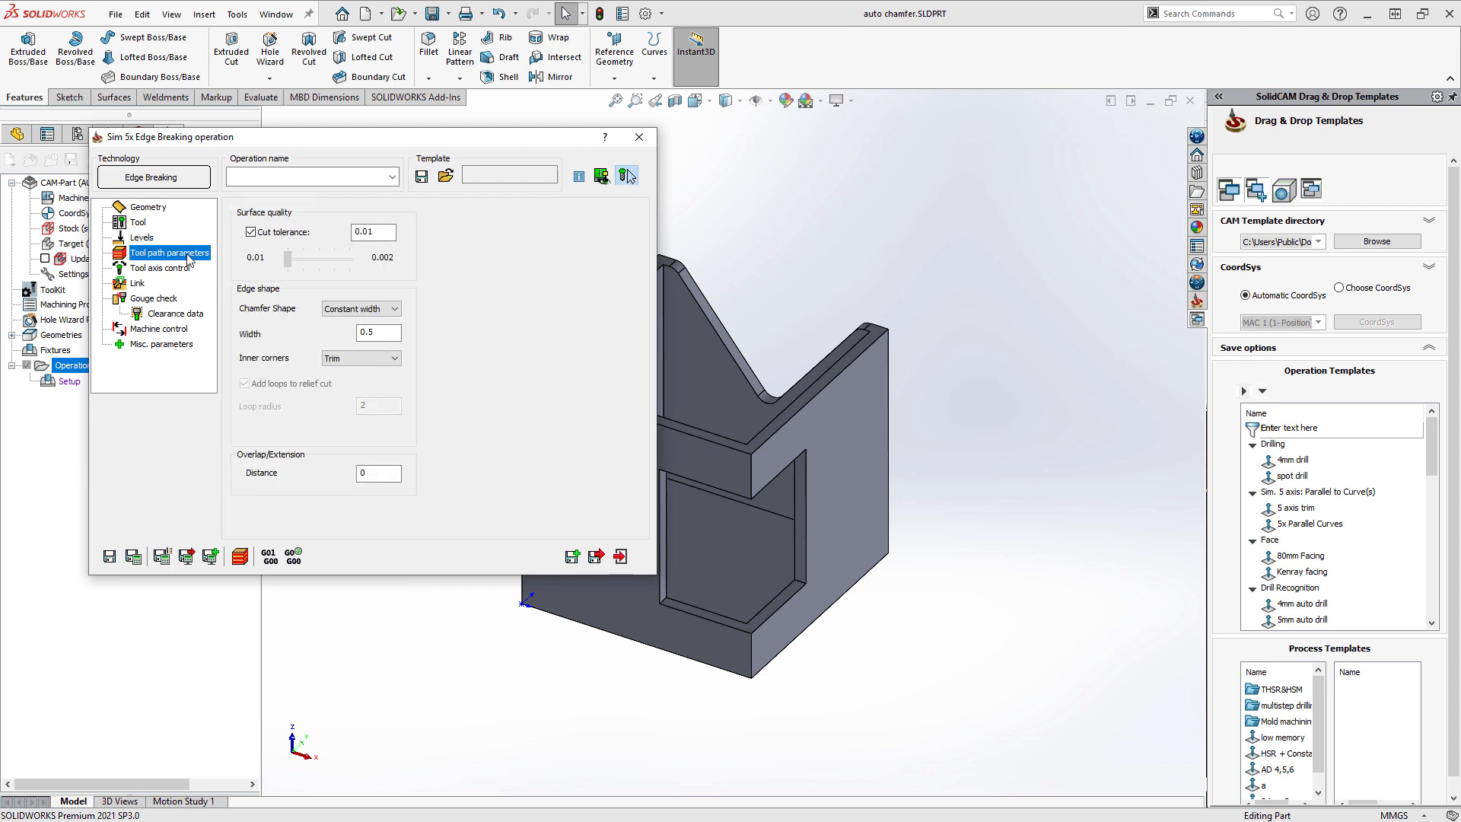
pyautogui.click(381, 332)
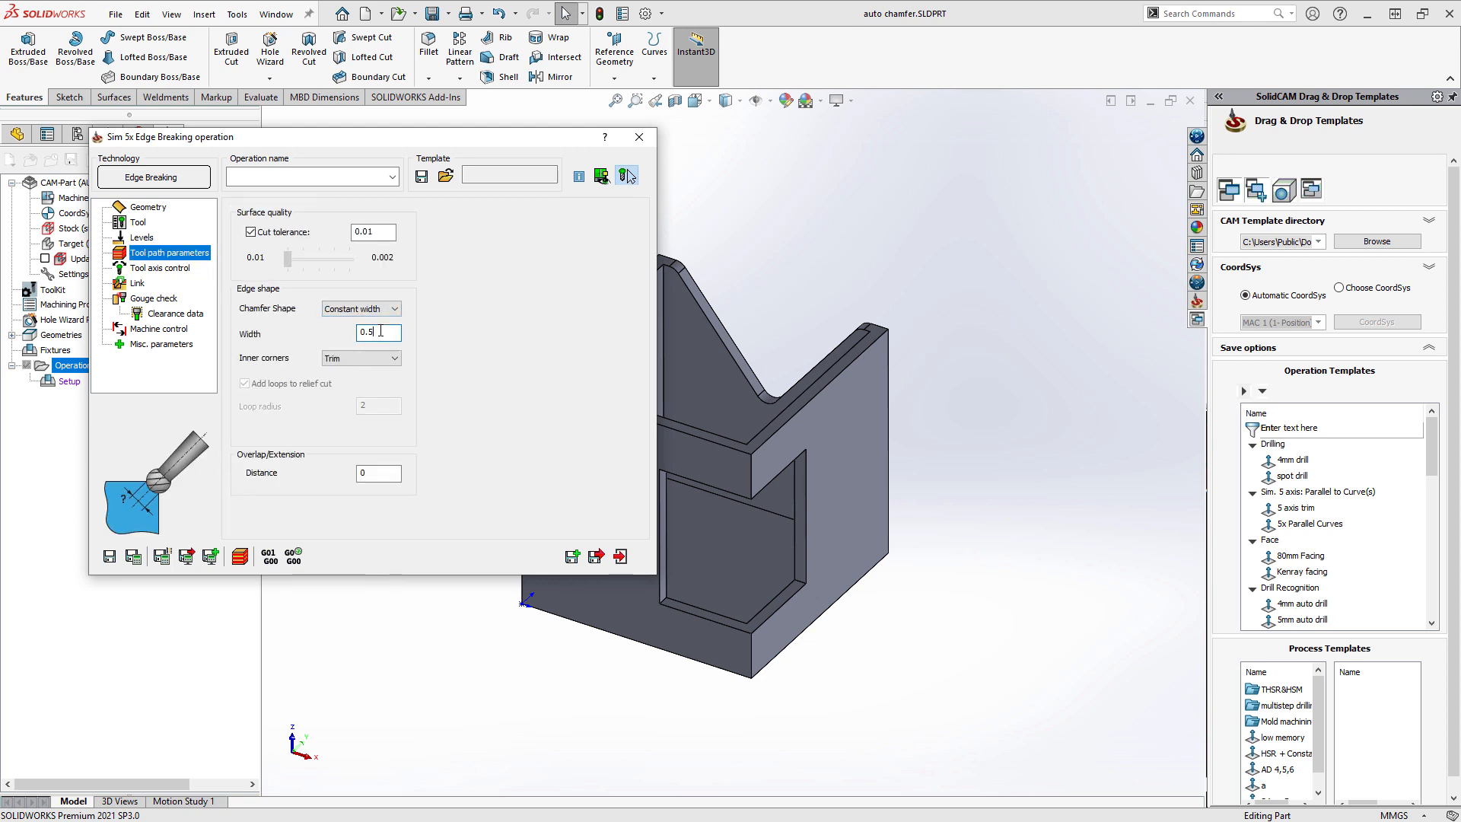
pyautogui.write('0.3')
# Step: Set the tool axis output format to 5 Axis (Minimal Tilting) and enable the tilt range limit
pyautogui.click(159, 269)
pyautogui.click(312, 234)
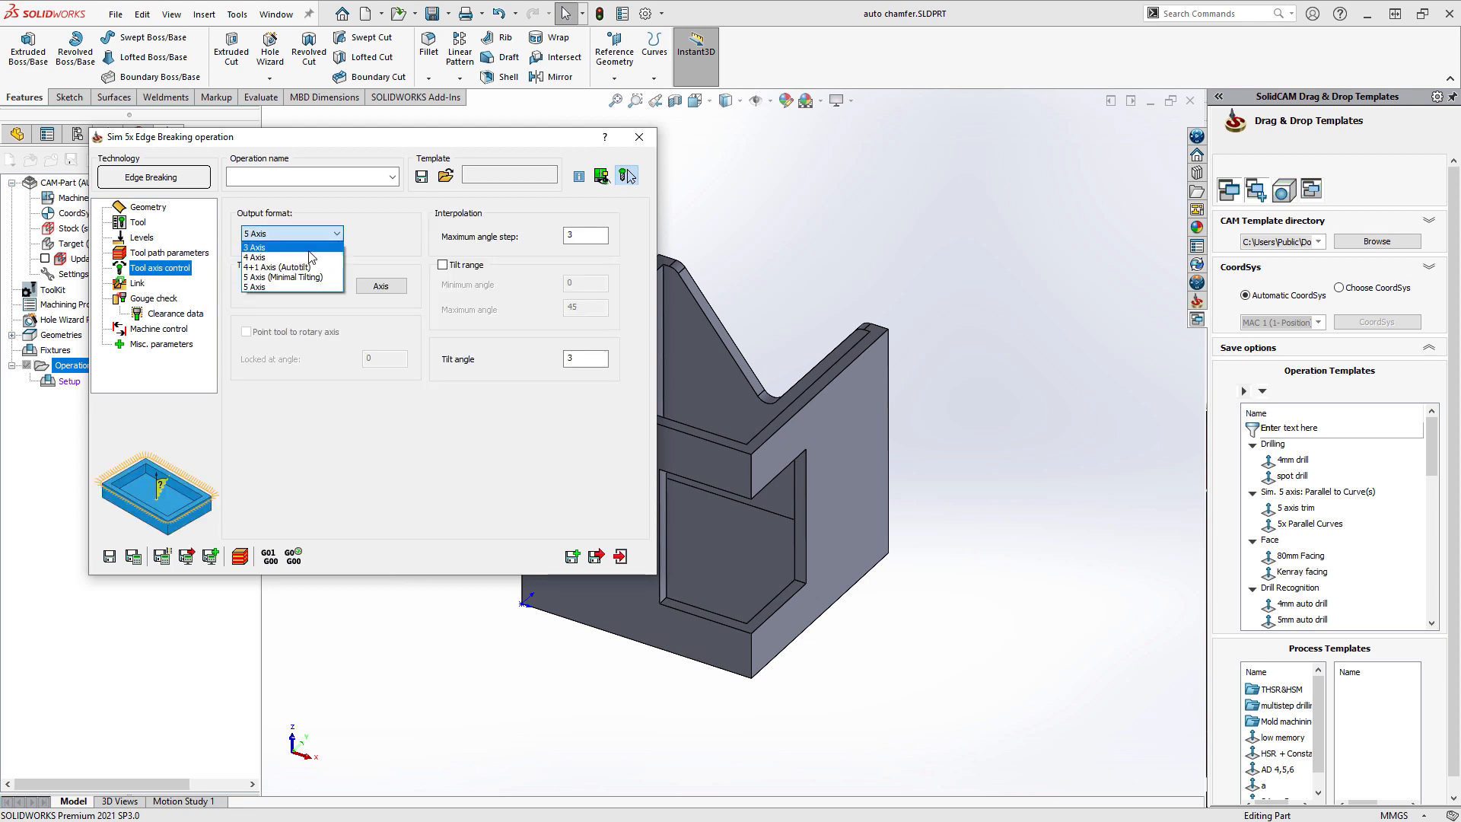
pyautogui.click(283, 277)
pyautogui.click(442, 265)
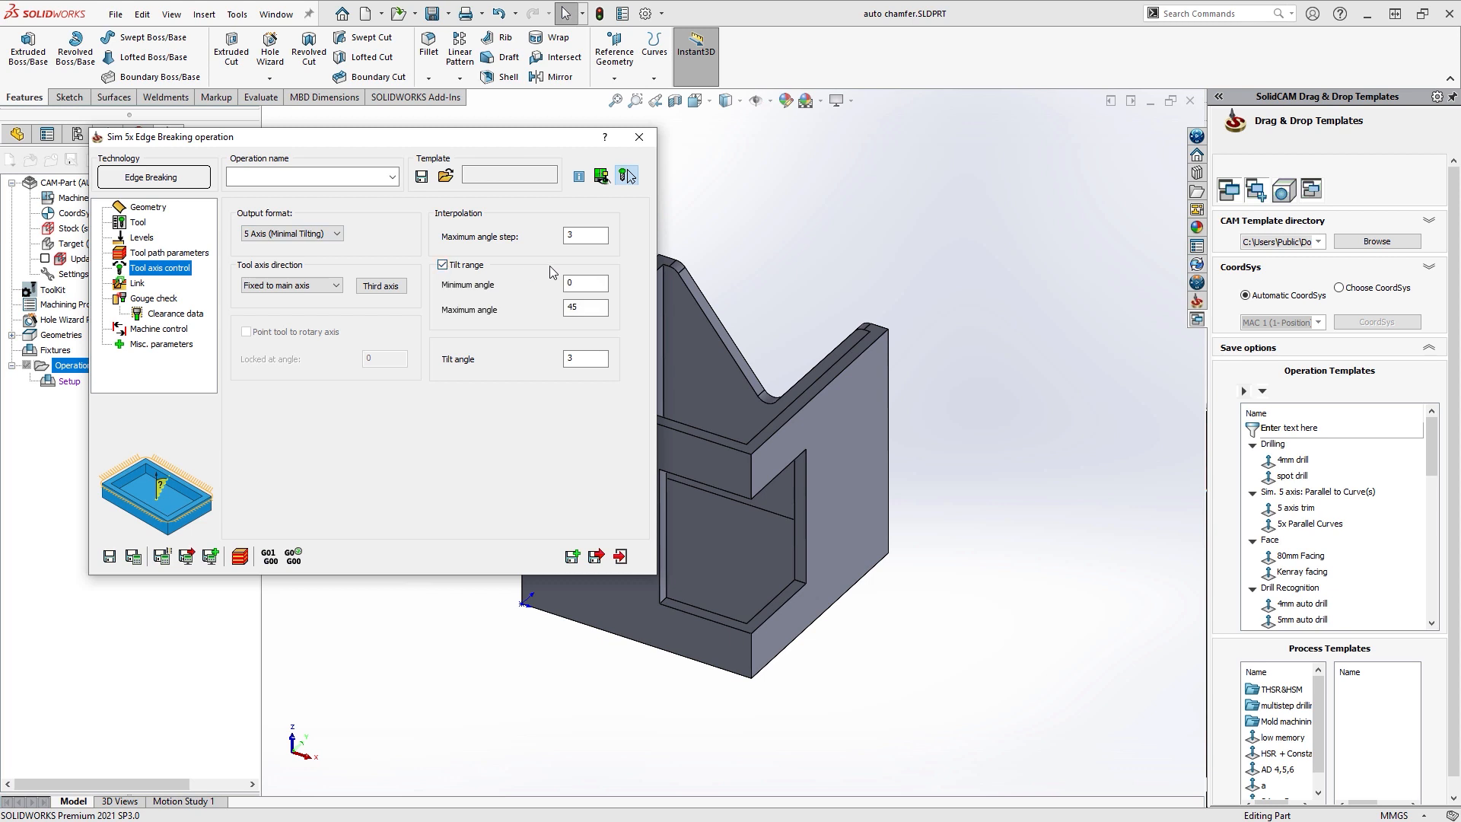
# Step: Save and calculate the edge breaking operation, then play it in the Host CAD simulation and exit
pyautogui.click(134, 555)
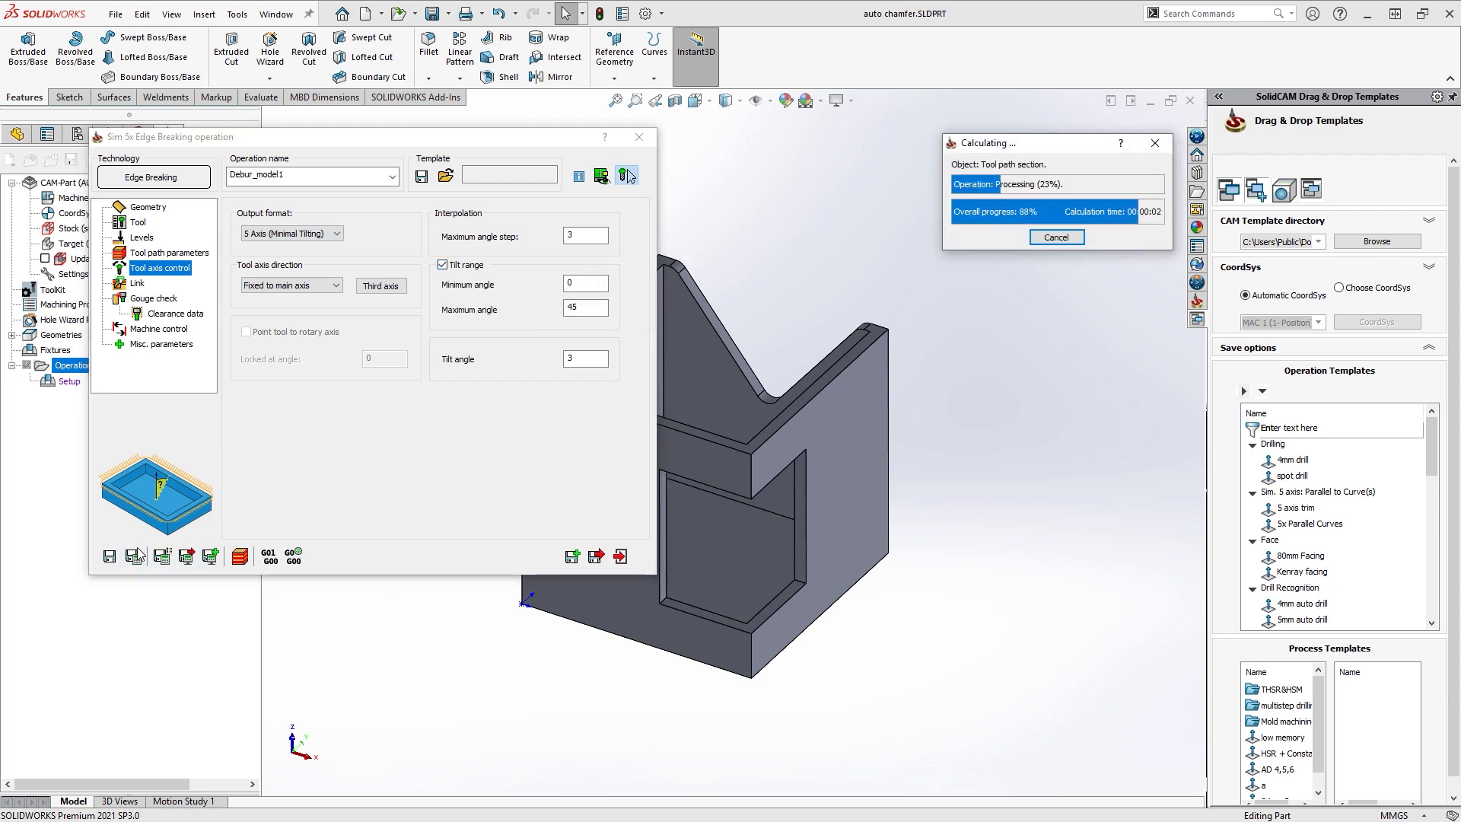
pyautogui.click(187, 556)
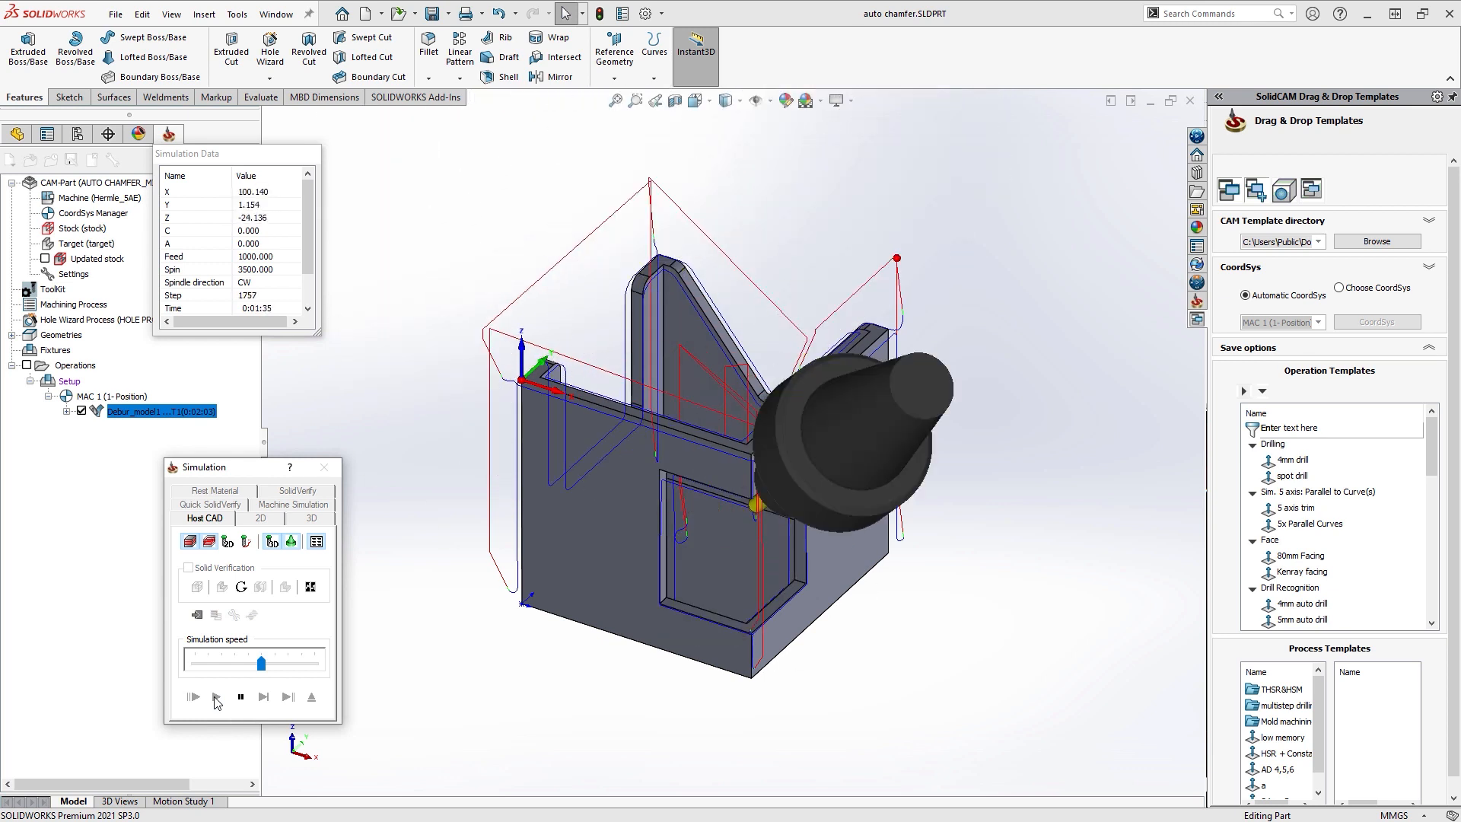
pyautogui.click(311, 697)
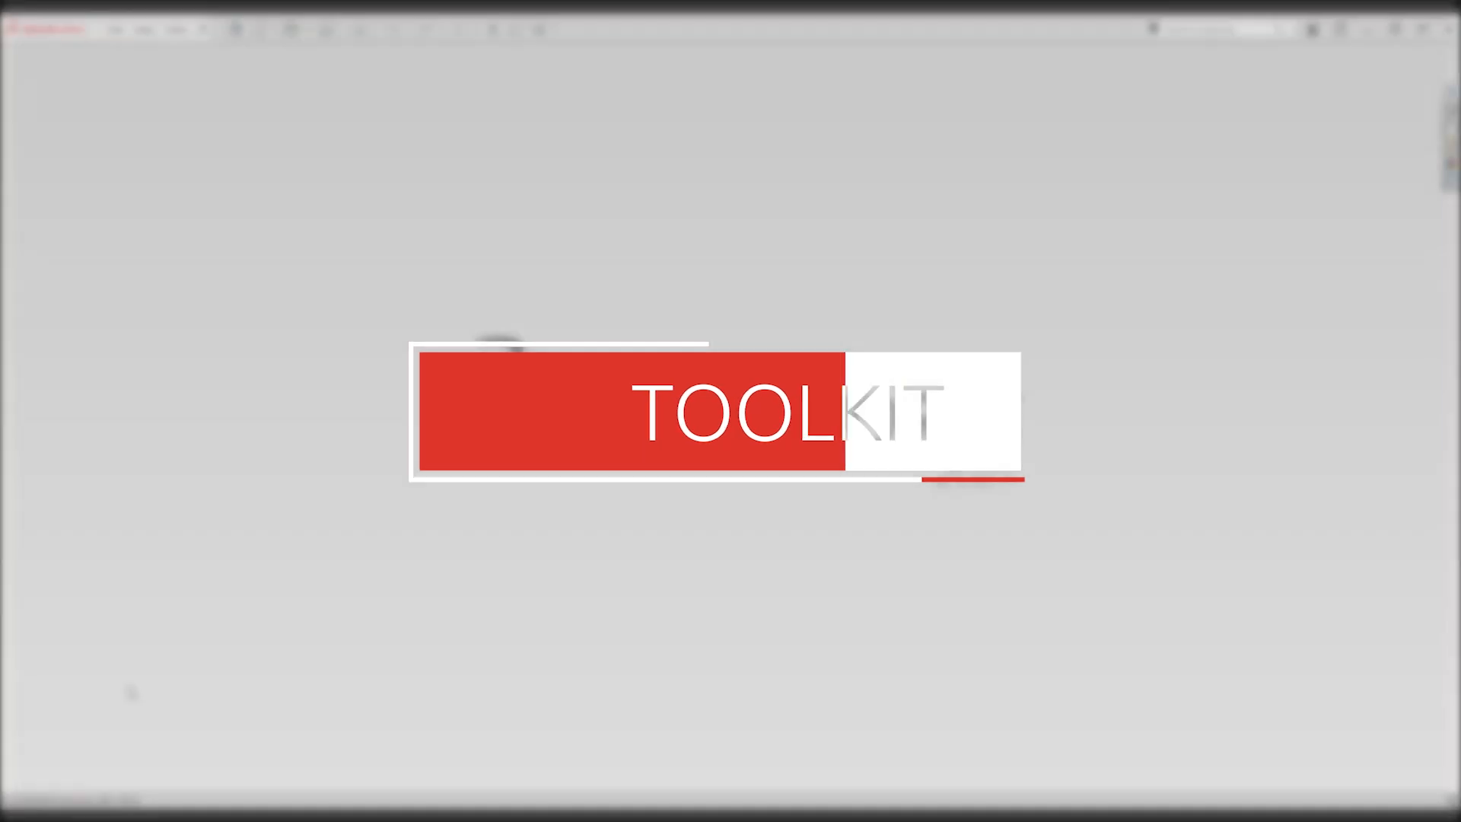
# Step: Launch the standalone ToolKit application from the SolidCAM2021 program group
pyautogui.press('super')
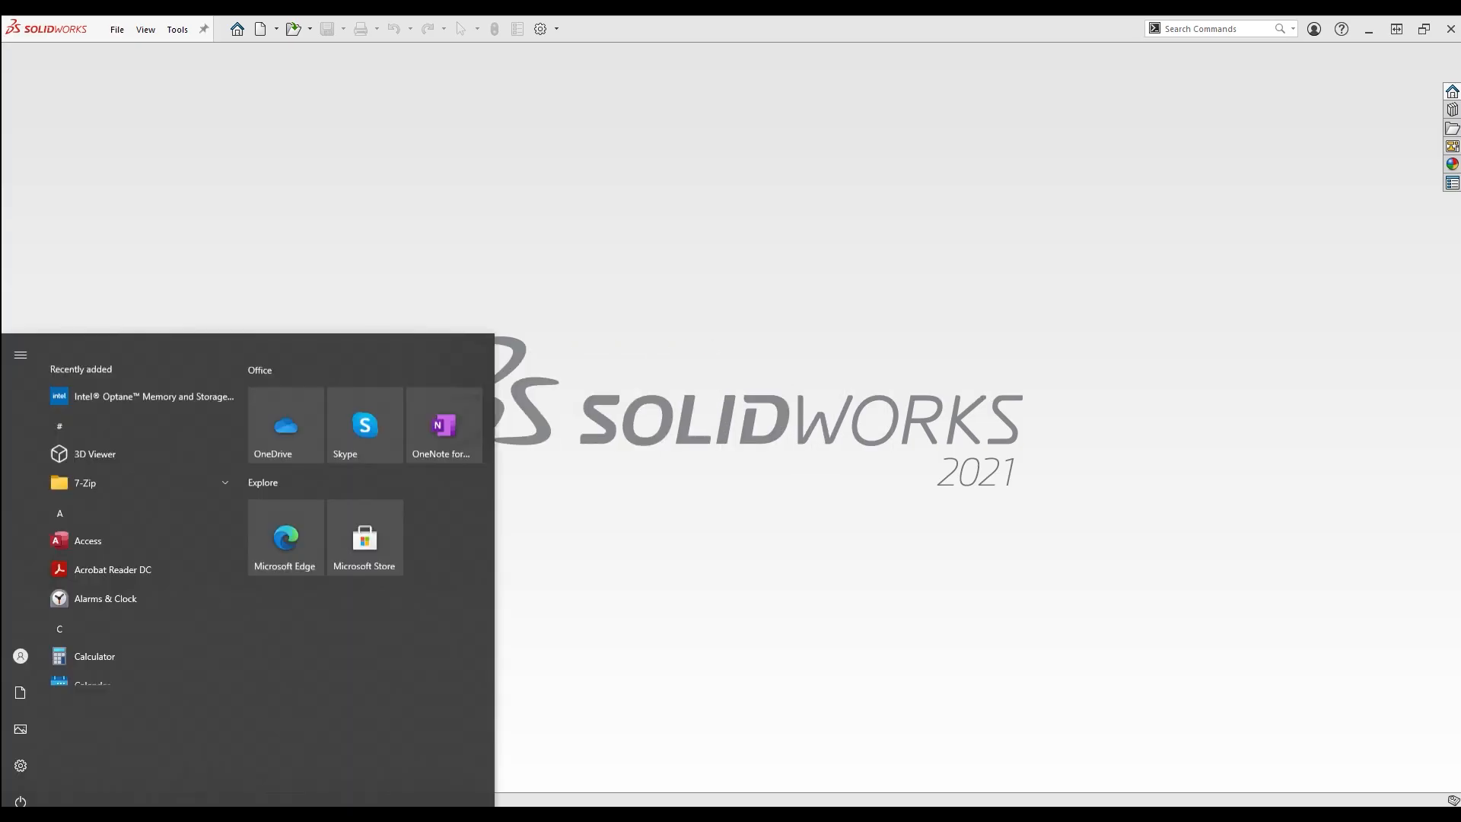
pyautogui.click(102, 344)
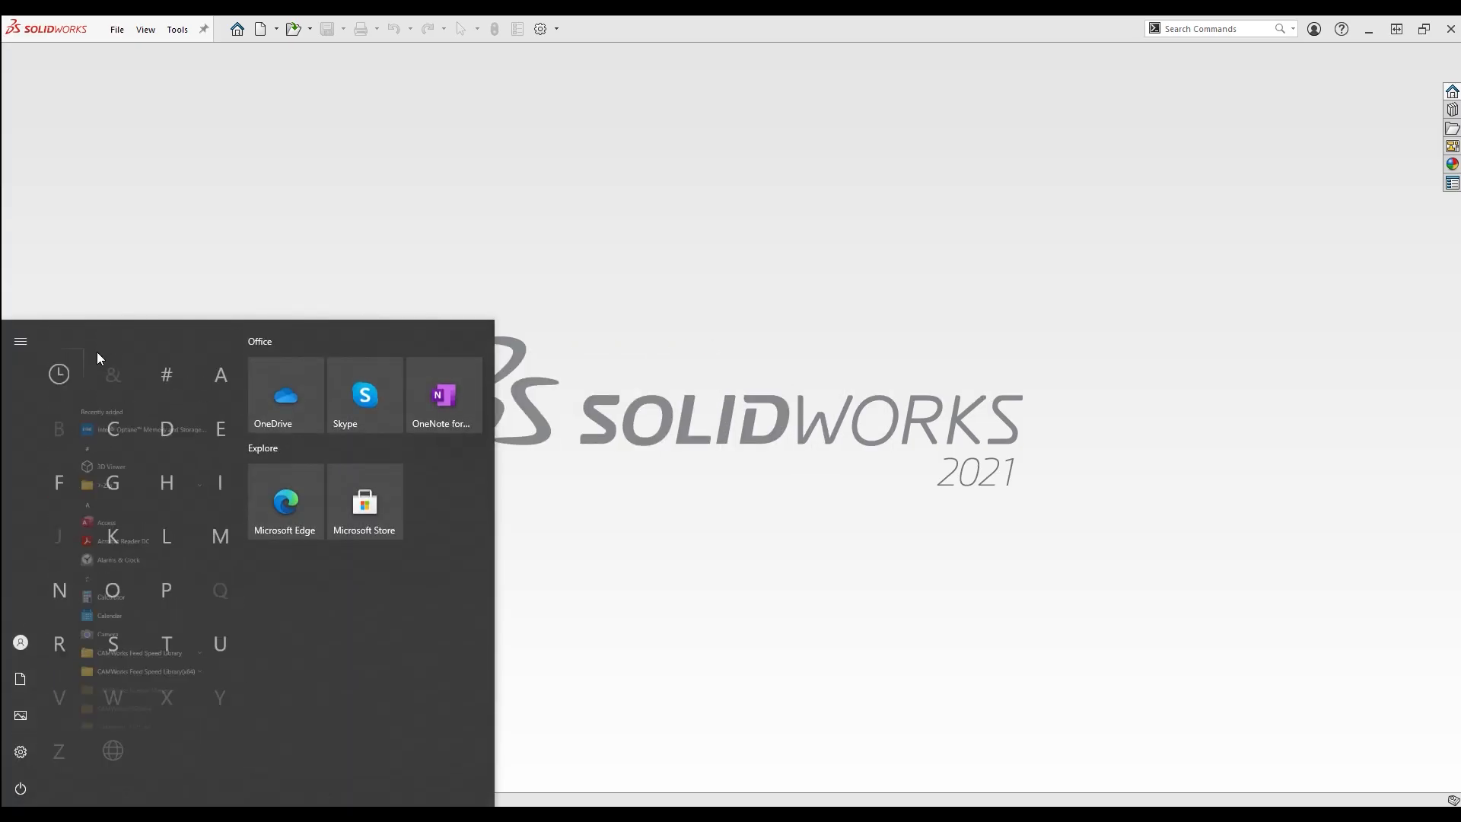
pyautogui.click(113, 612)
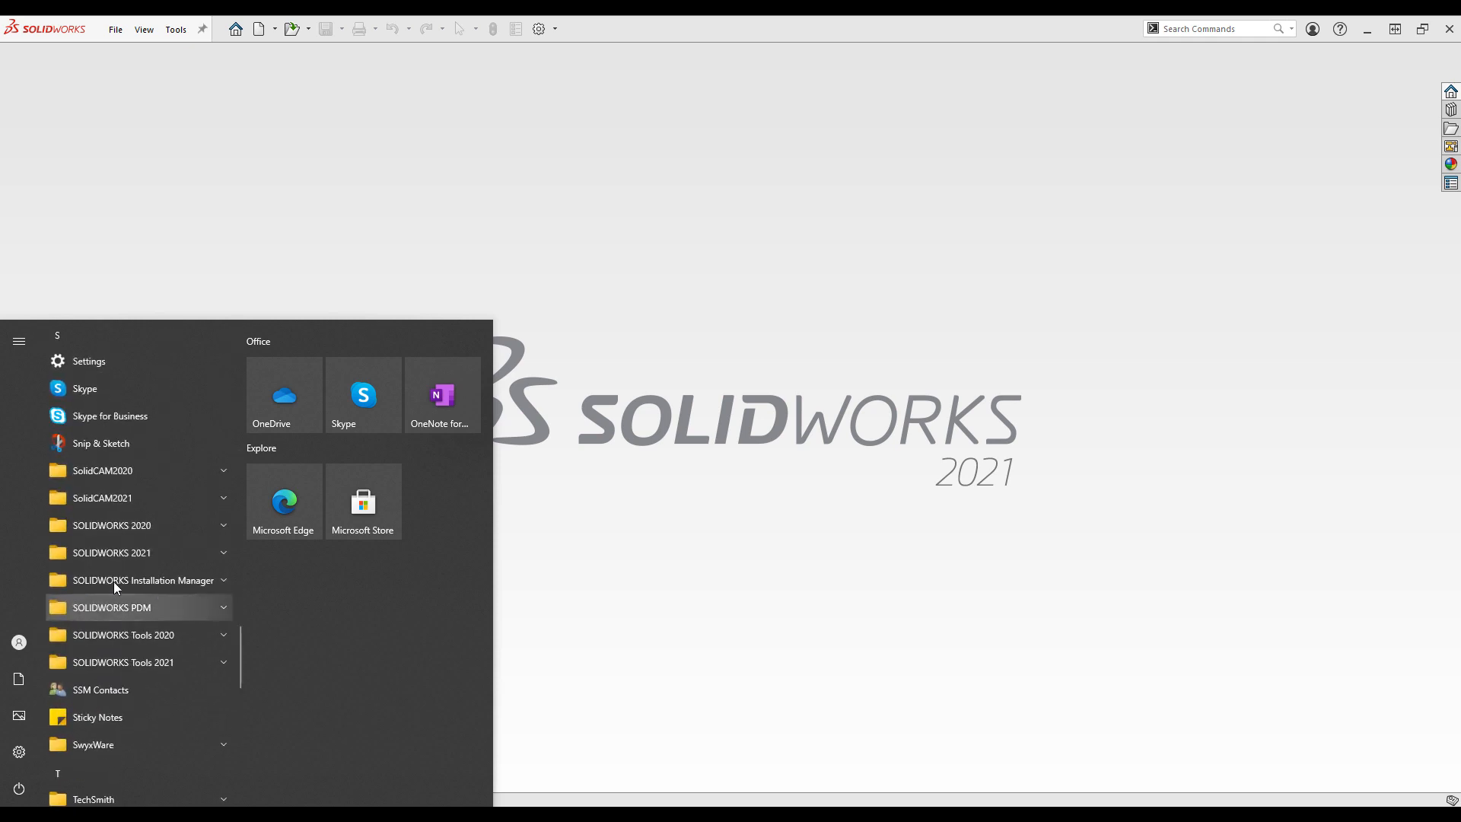
pyautogui.click(126, 497)
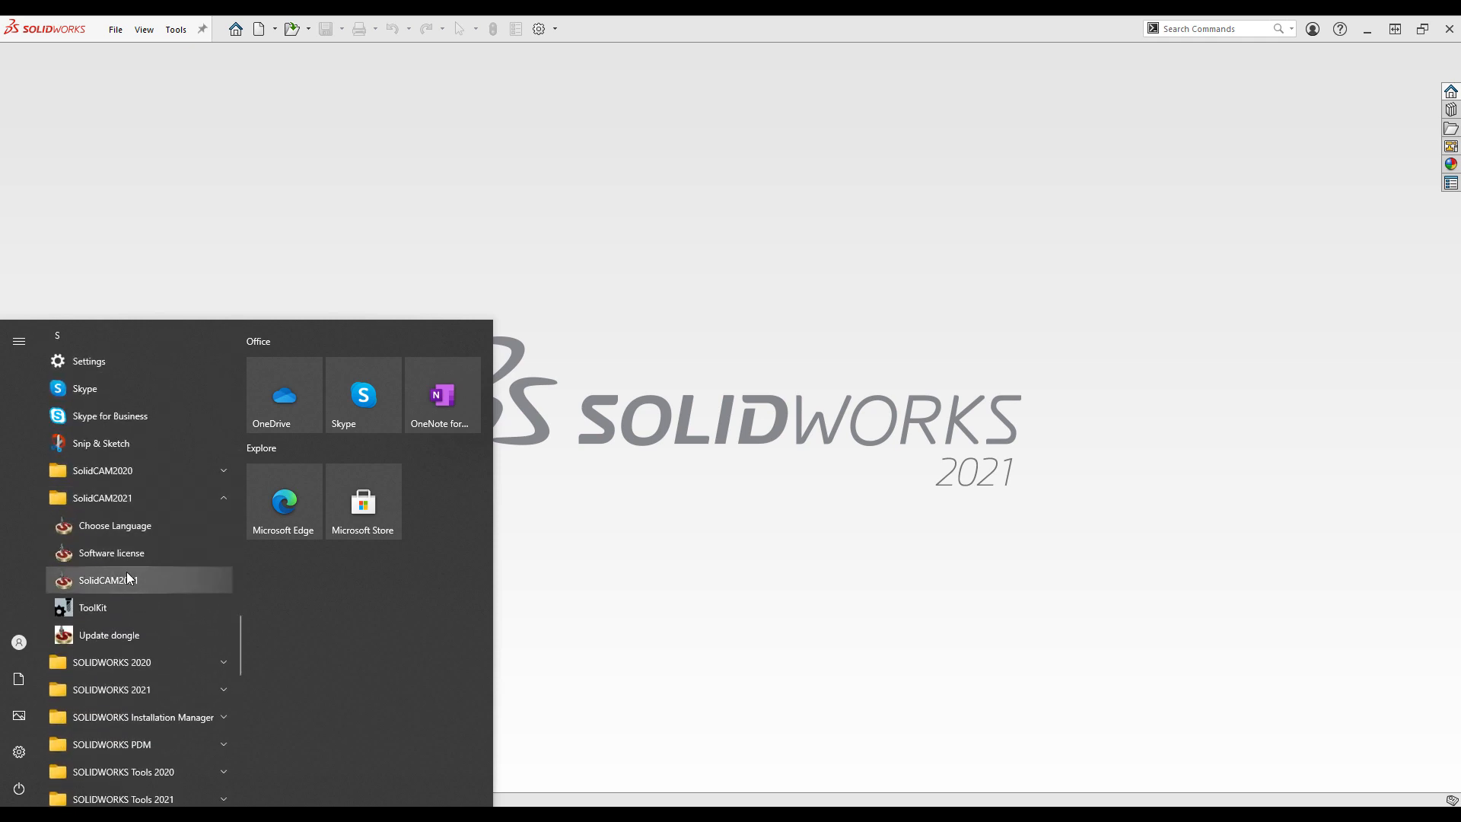
pyautogui.click(124, 607)
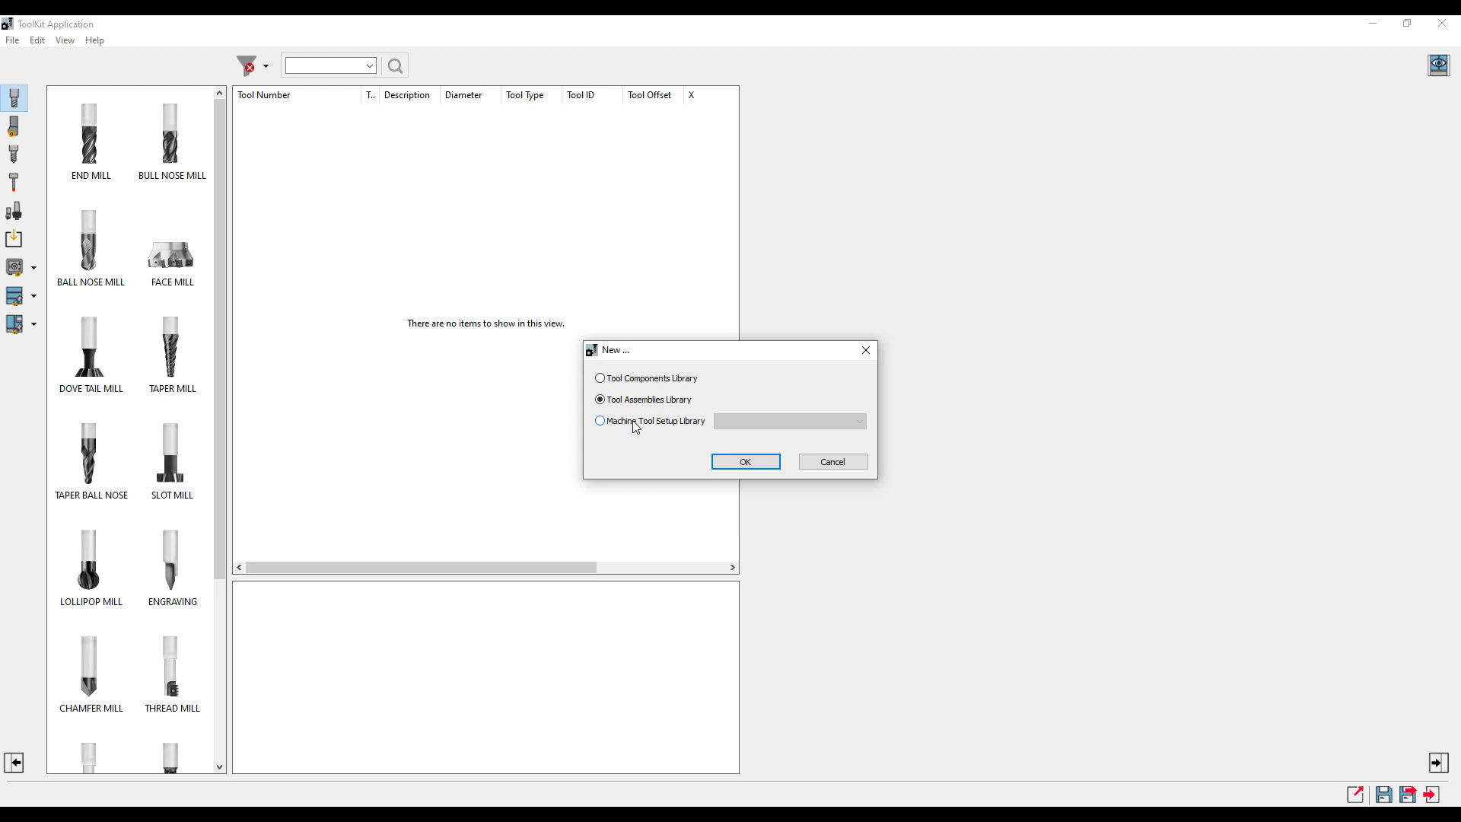
# Step: Check the Machine Tool Setup Library option and its list of machines for the new library
pyautogui.click(636, 428)
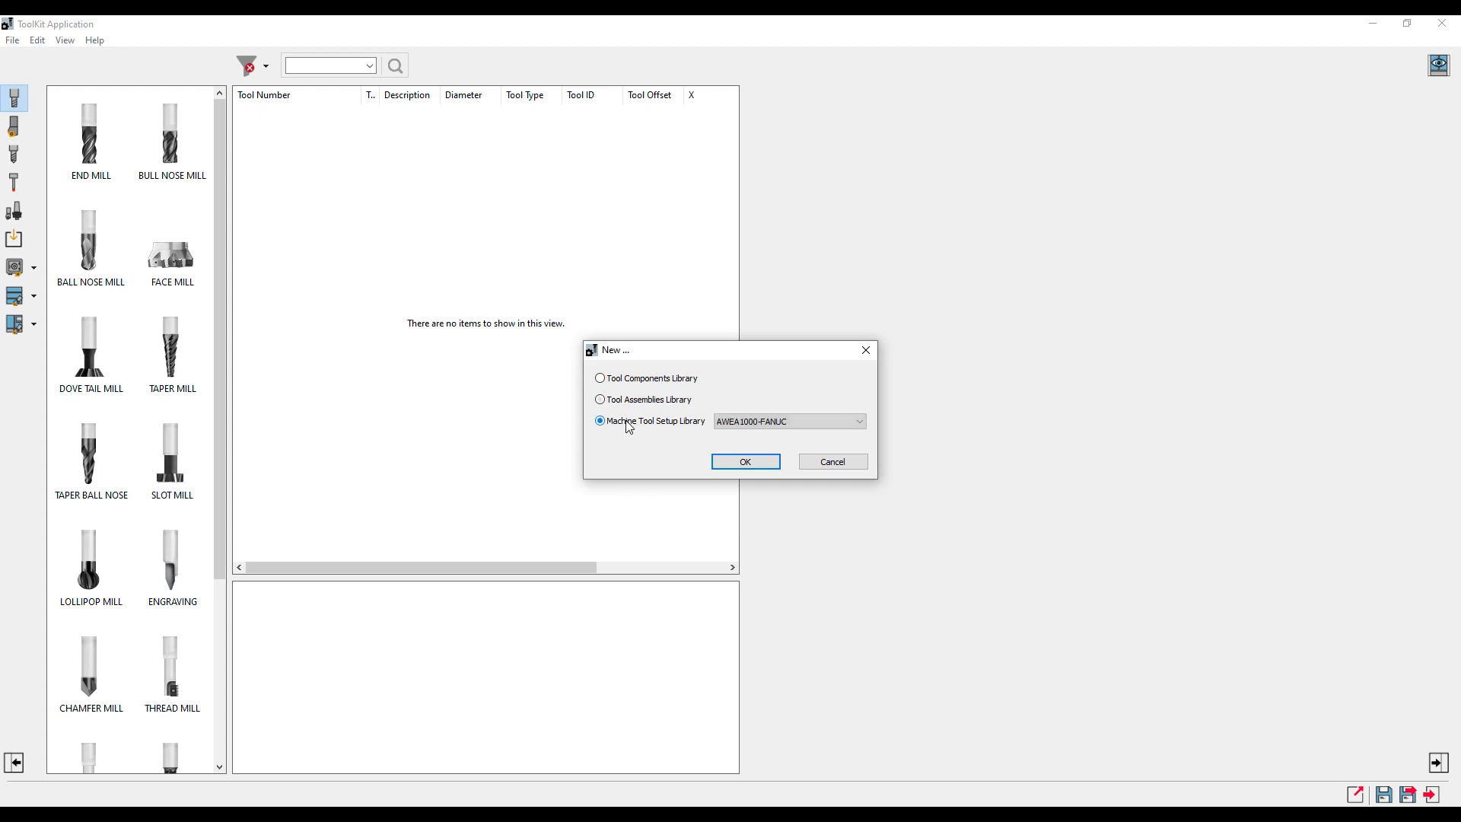
pyautogui.click(757, 424)
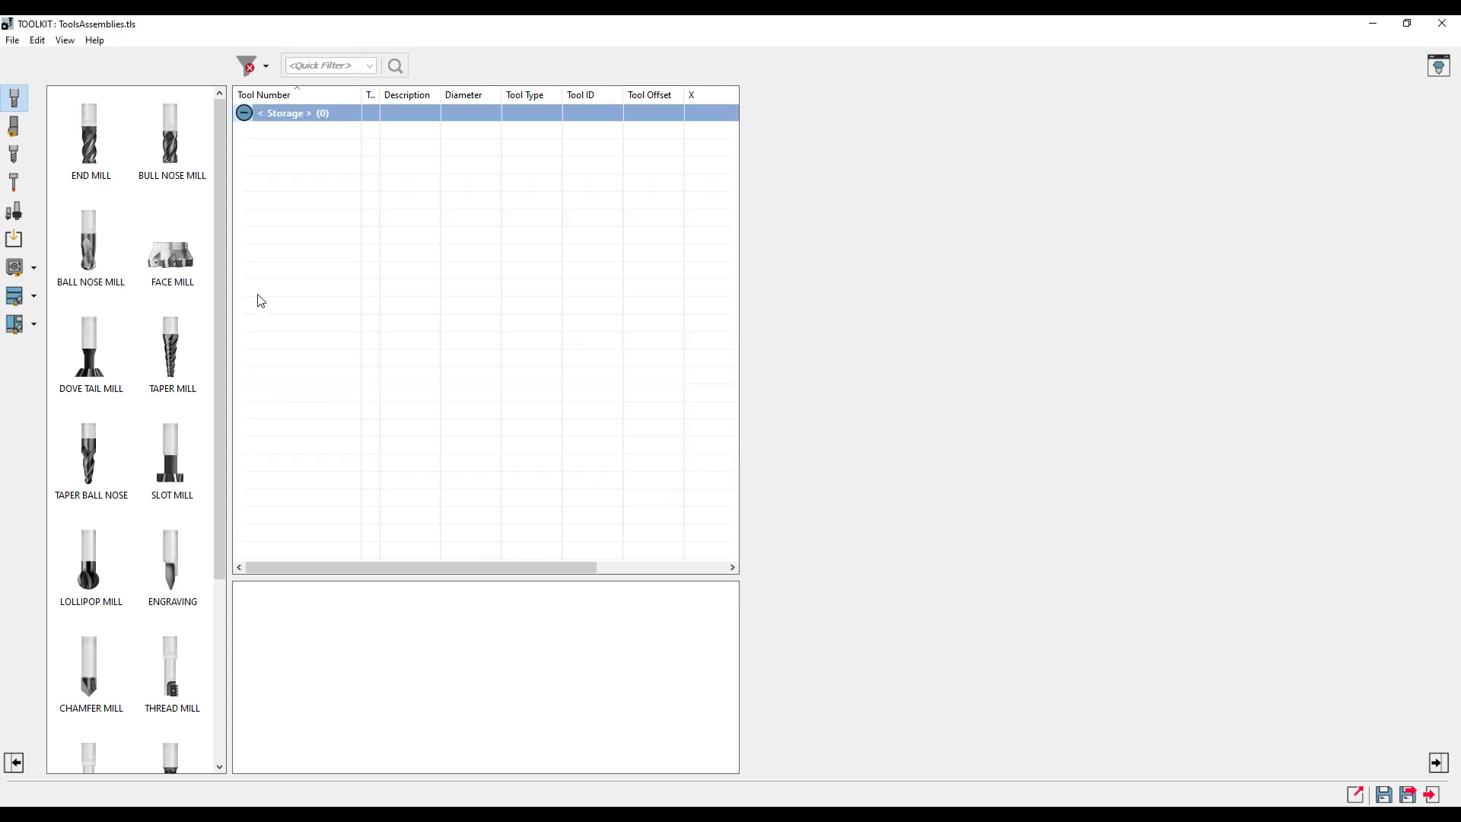
# Step: Add a bull nose mill to the ToolsAssemblies library and review its tool type list and mm/inch swap options
pyautogui.doubleClick(175, 147)
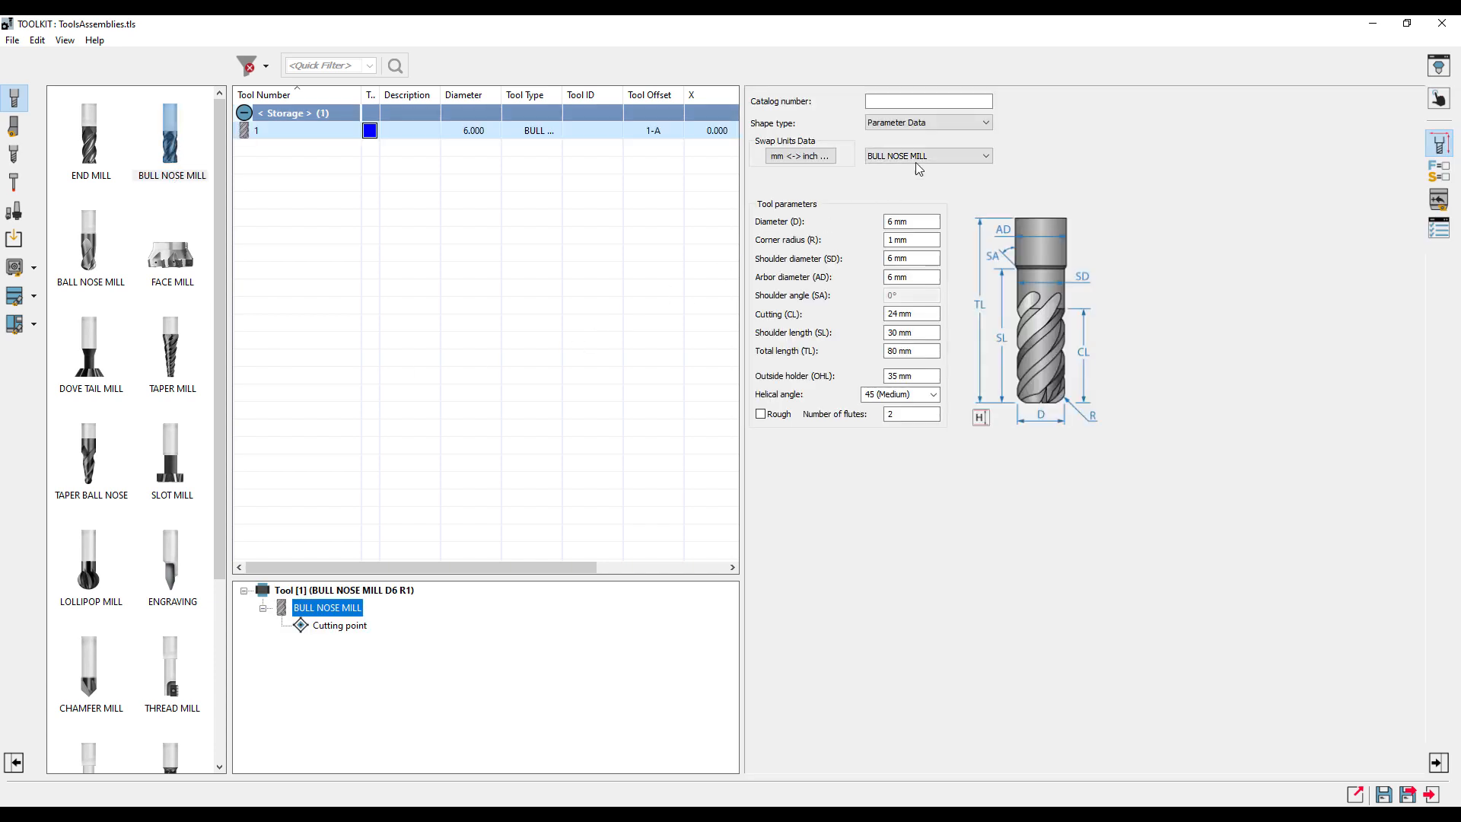
pyautogui.click(937, 156)
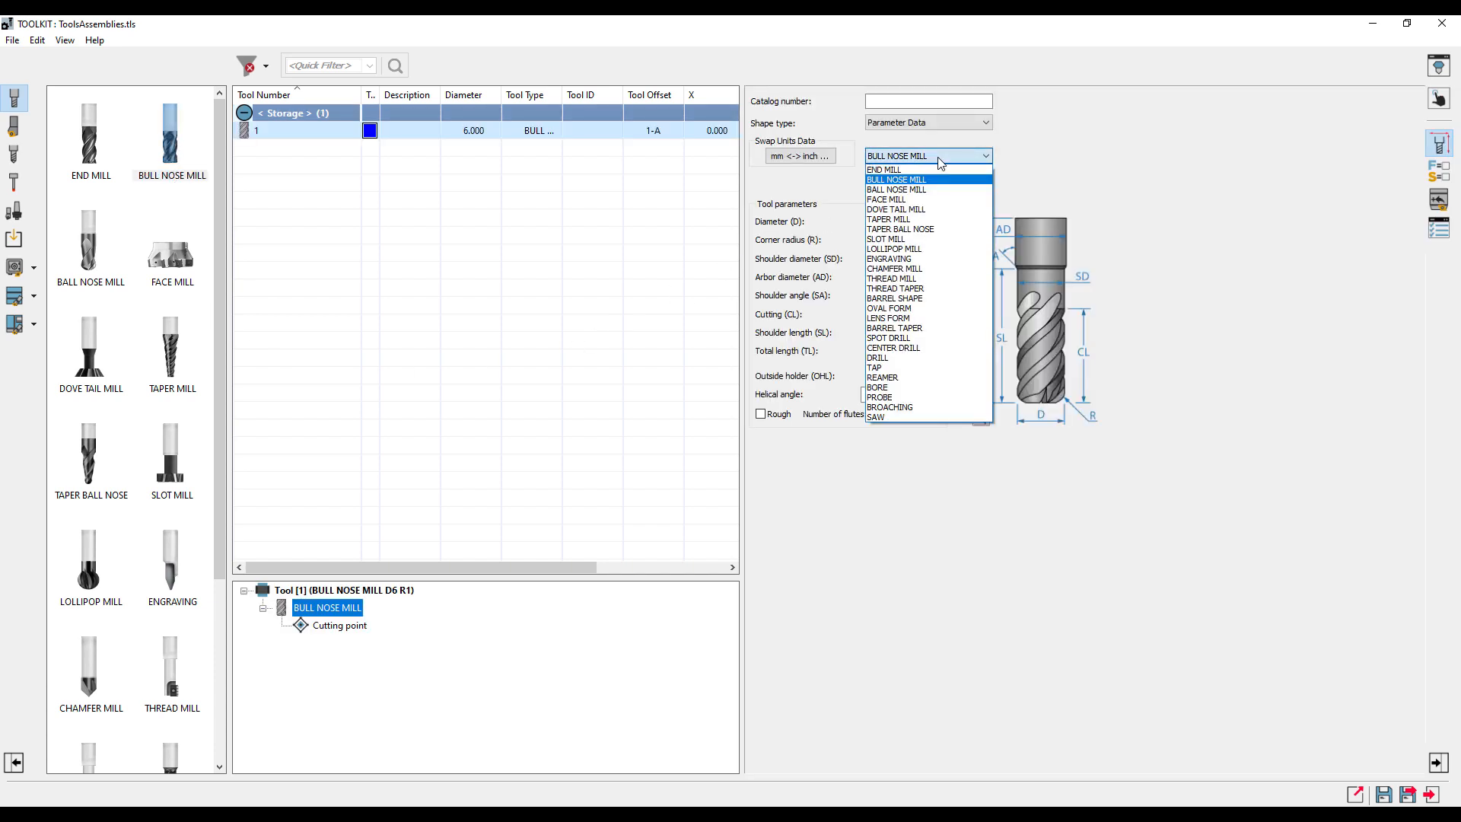
pyautogui.click(939, 159)
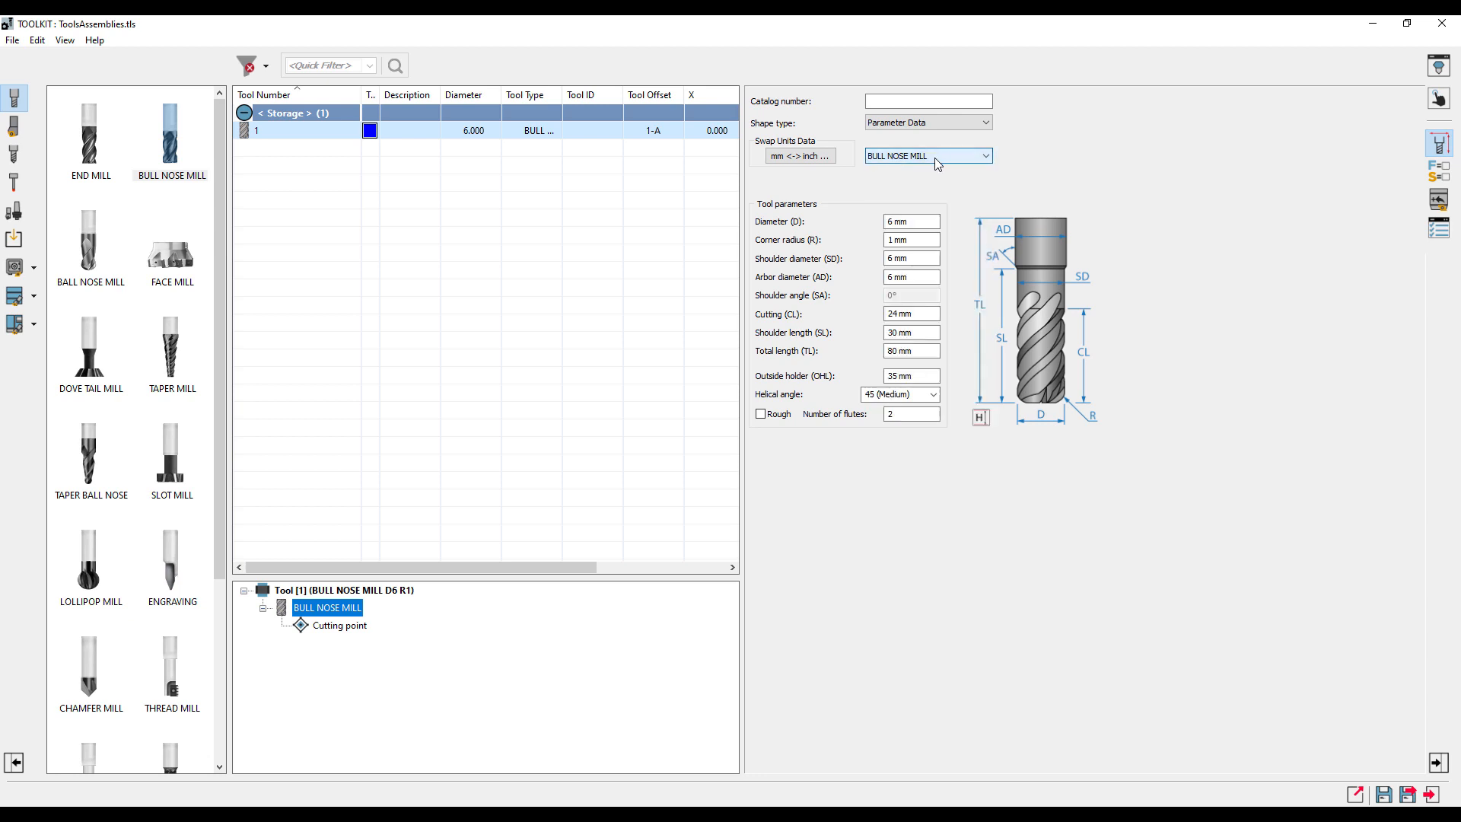
pyautogui.click(815, 157)
pyautogui.click(815, 157)
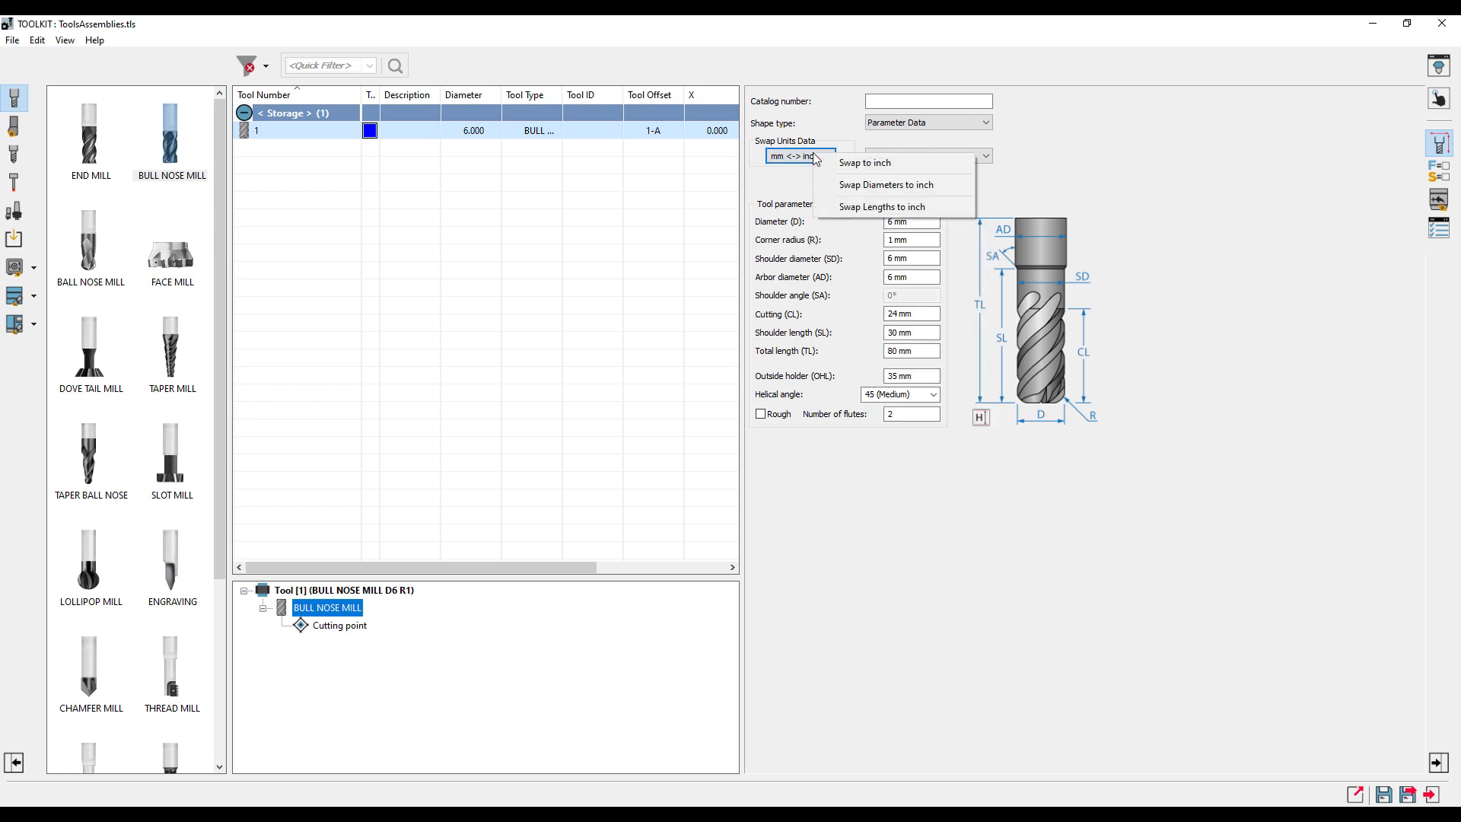
pyautogui.click(789, 195)
# Step: Set the bull nose mill's diameter to 10 mm and its corner radius to 2 mm
pyautogui.click(889, 222)
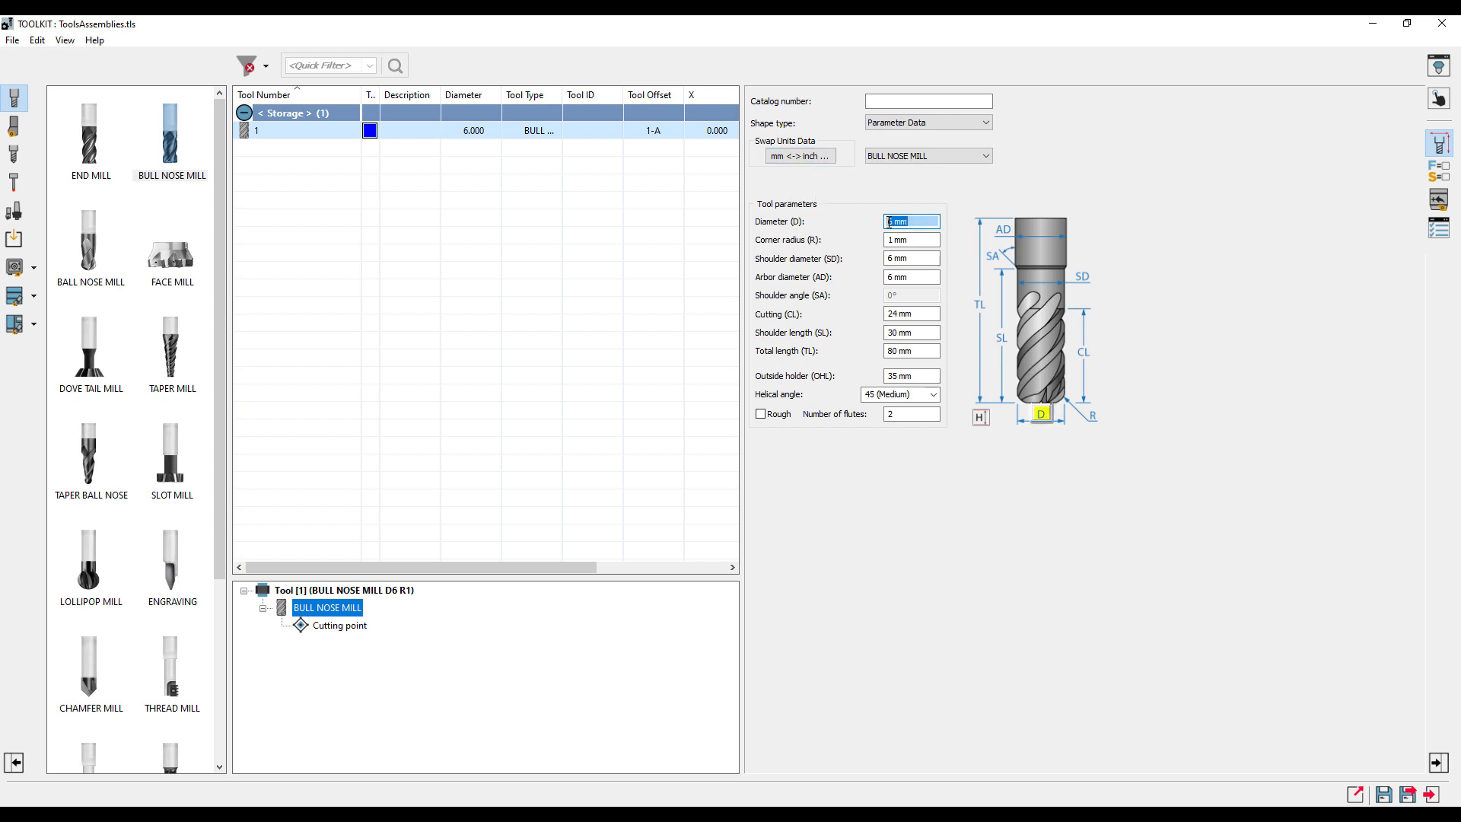
pyautogui.press('Tab')
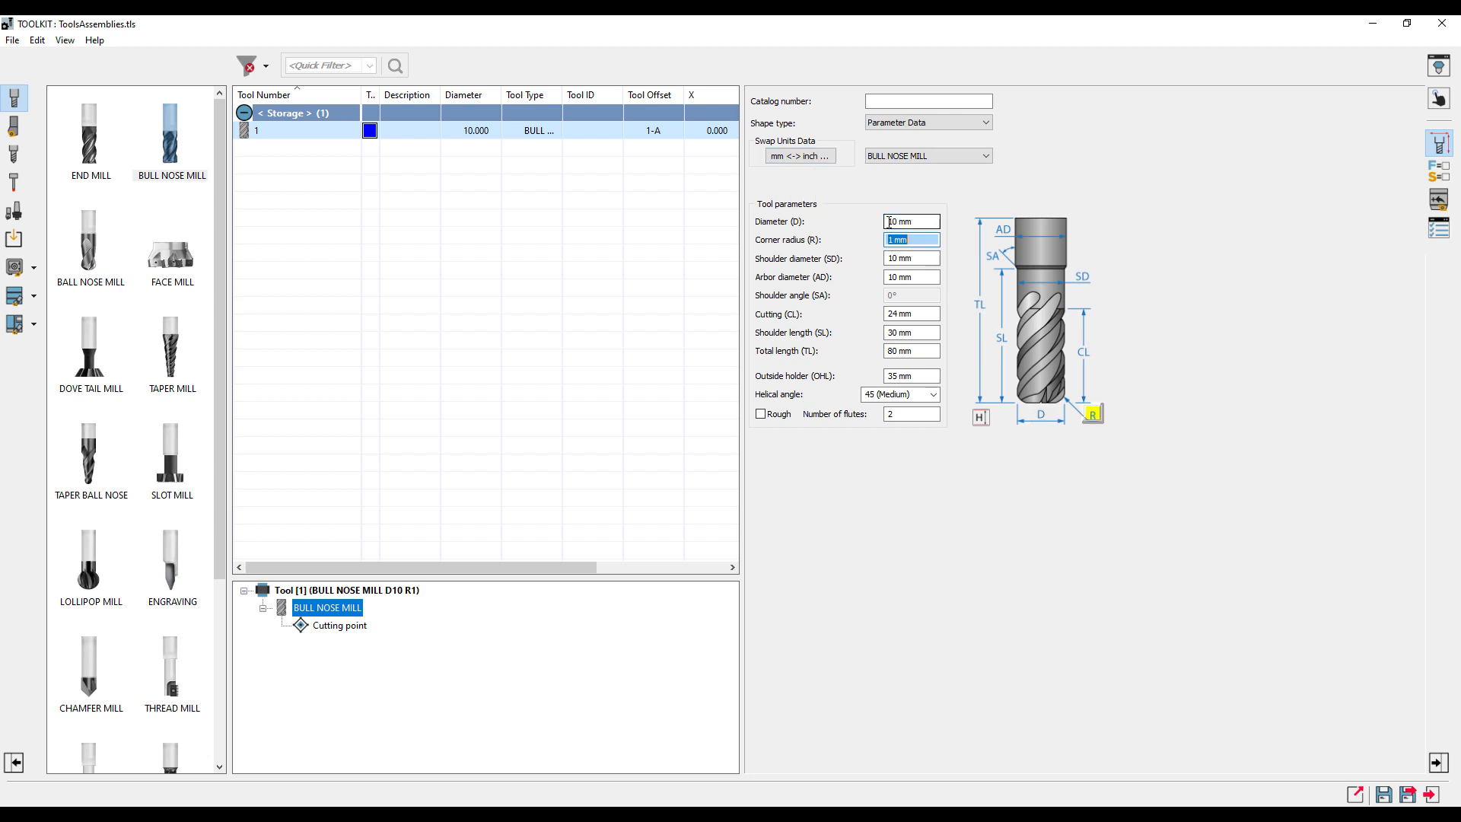
pyautogui.write('2')
pyautogui.press('Tab')
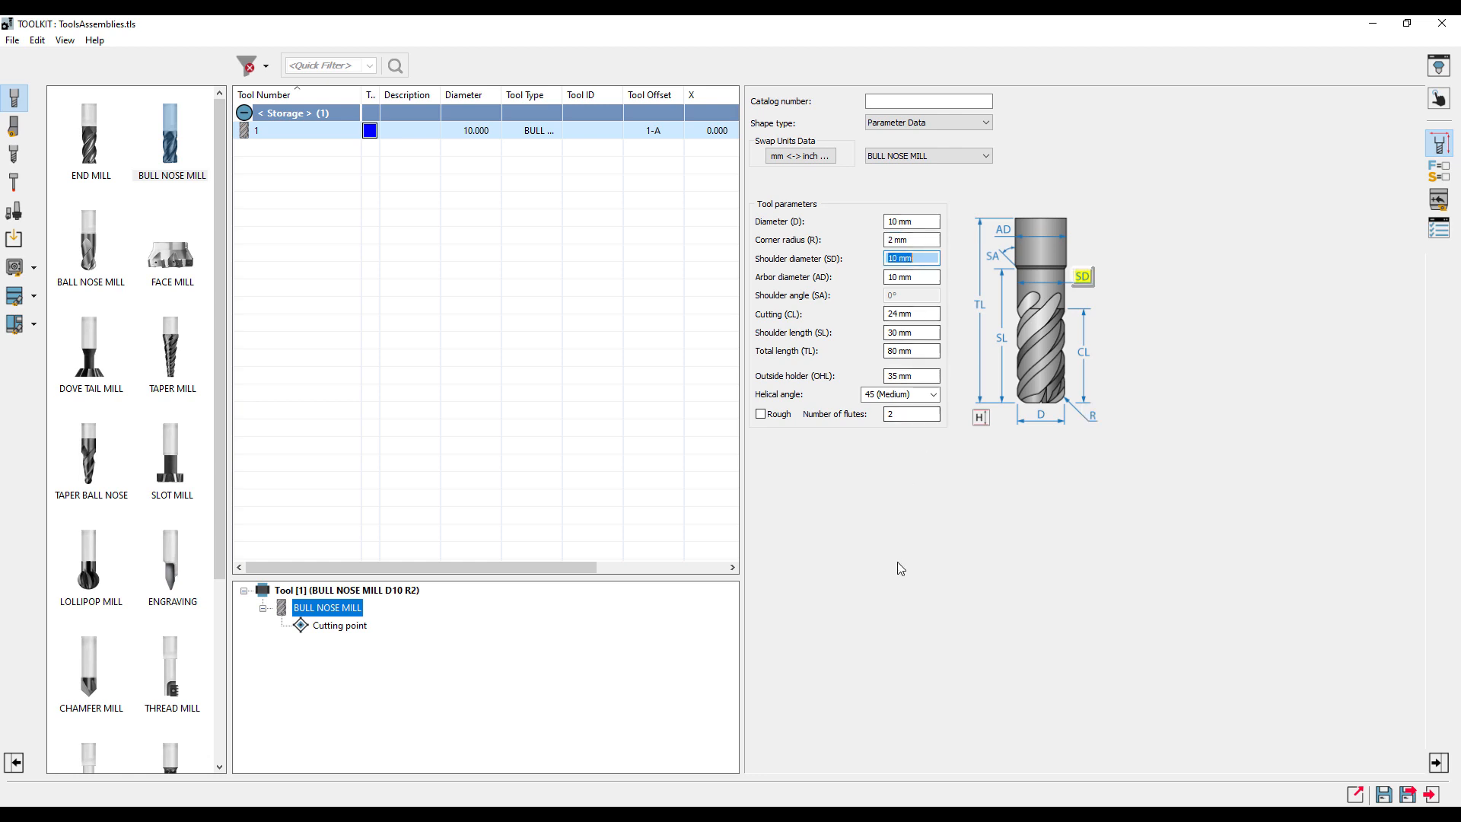
# Step: Add an adaptor and holder to the bull nose mill assembly and assign BT40 from the component library as the adaptor
pyautogui.rightClick(336, 607)
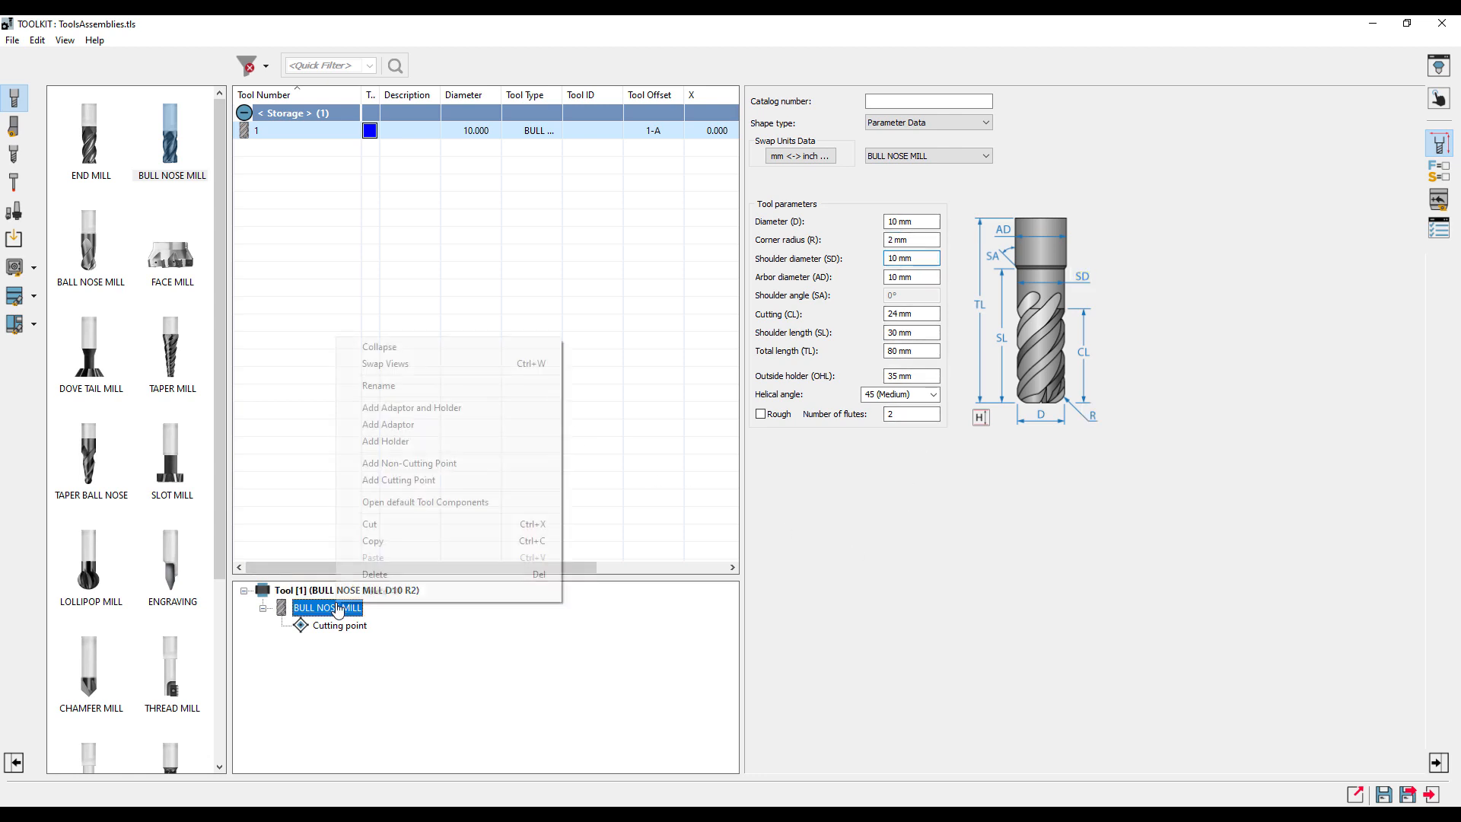
pyautogui.click(420, 409)
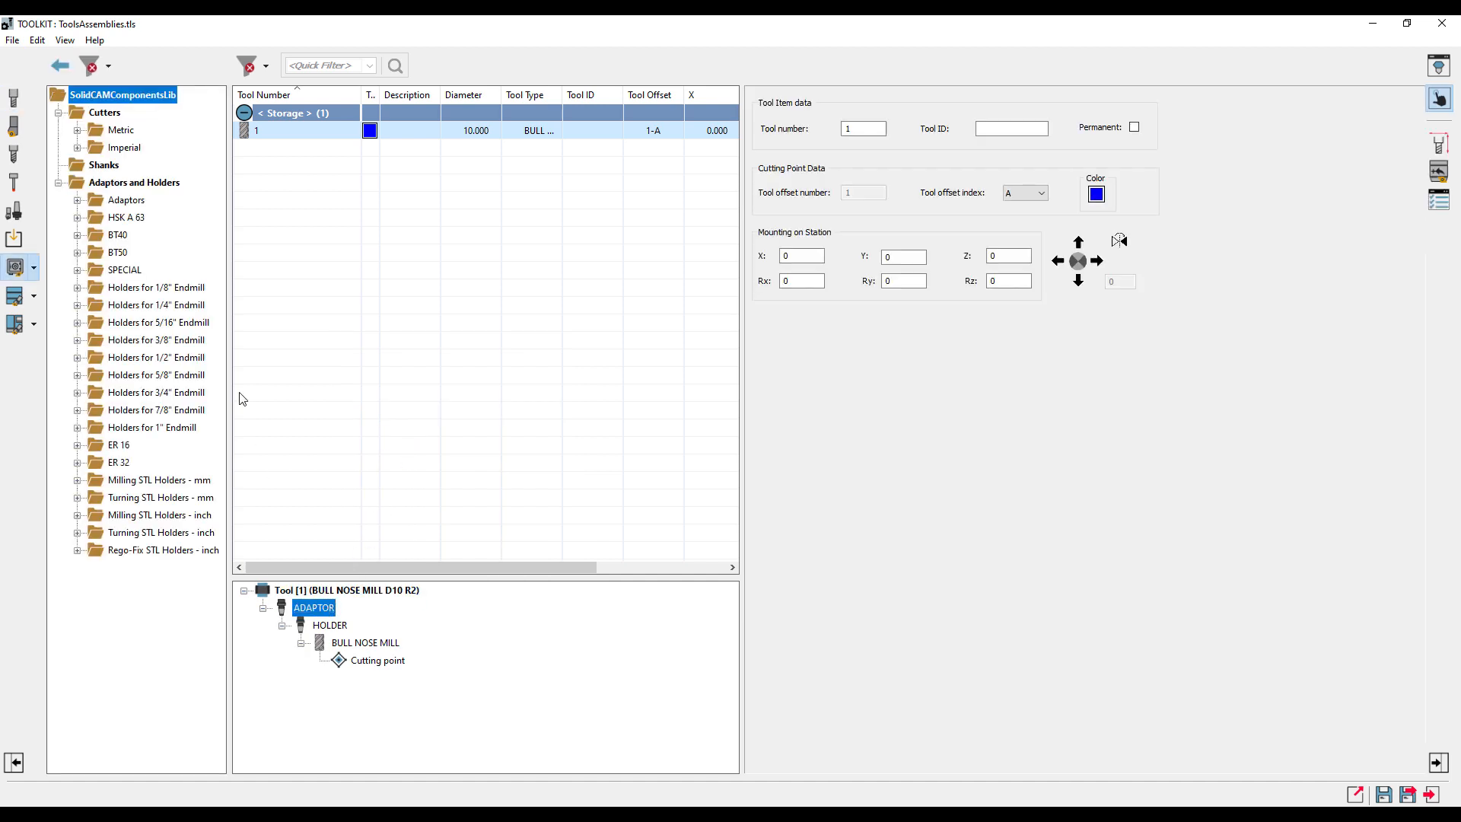
pyautogui.click(77, 199)
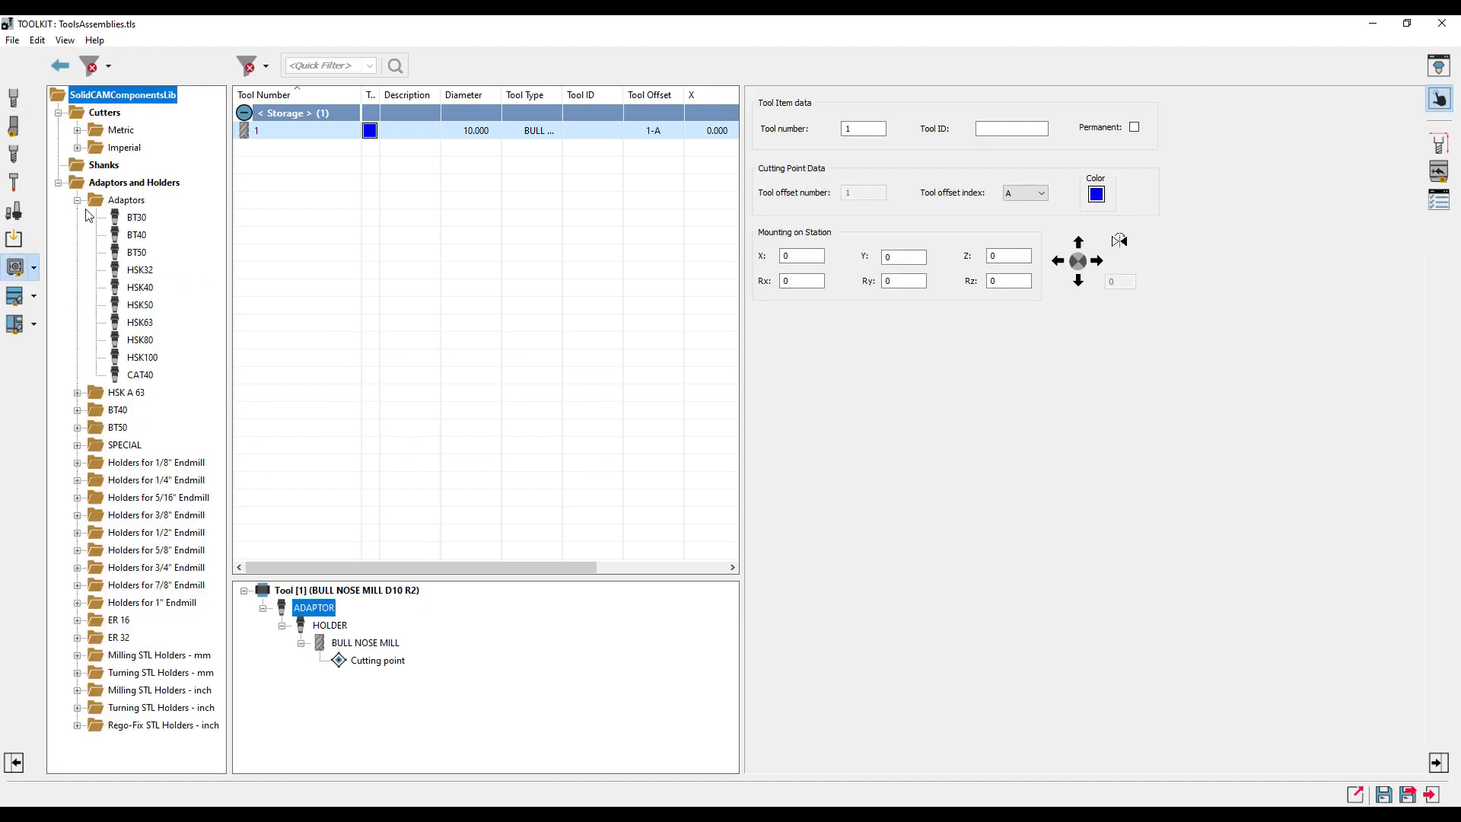
pyautogui.doubleClick(137, 235)
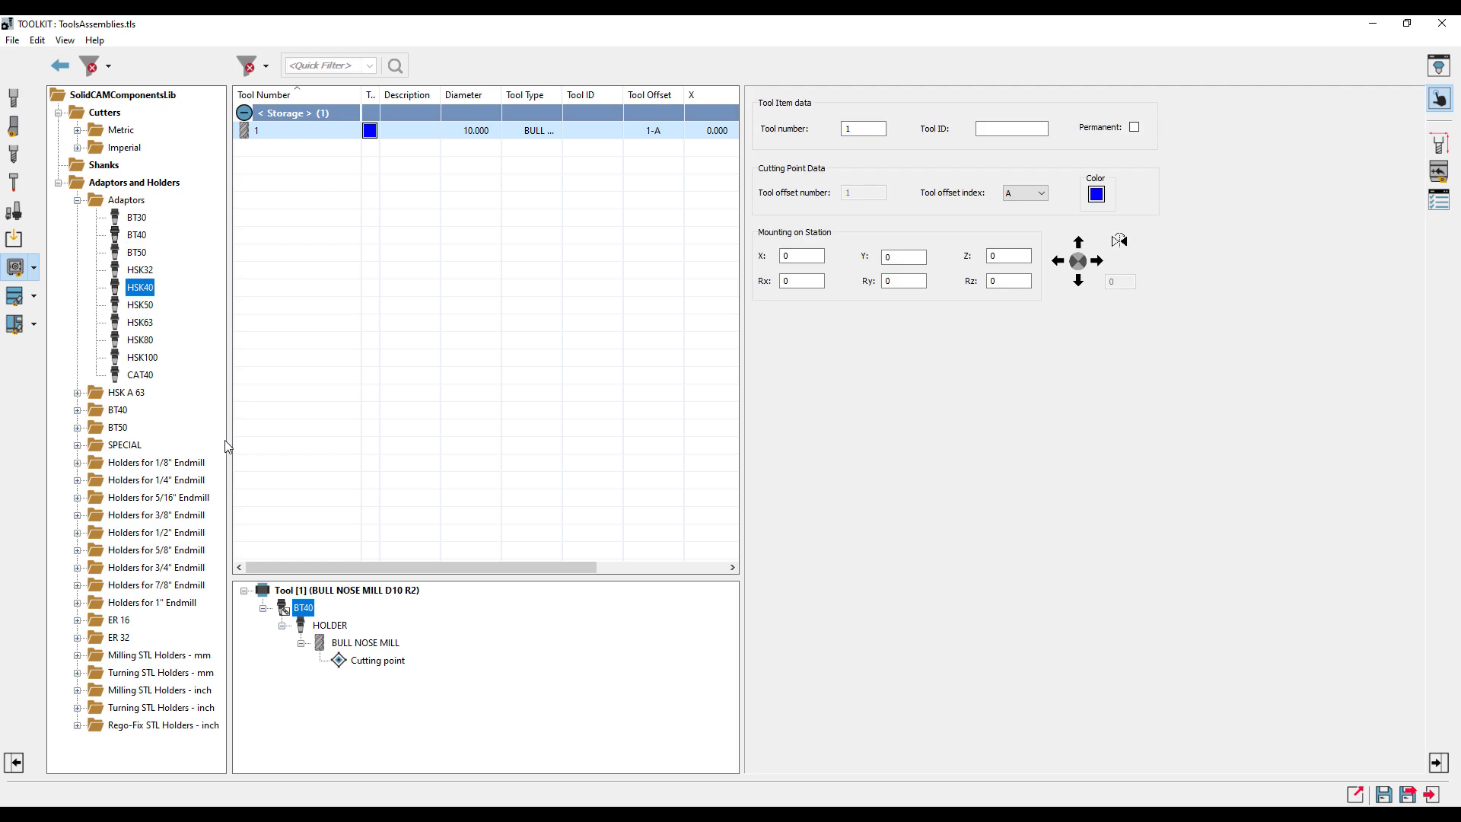
# Step: Assign BT40 ER 16x70 from the component library's BT40 group as the assembly's holder
pyautogui.click(330, 625)
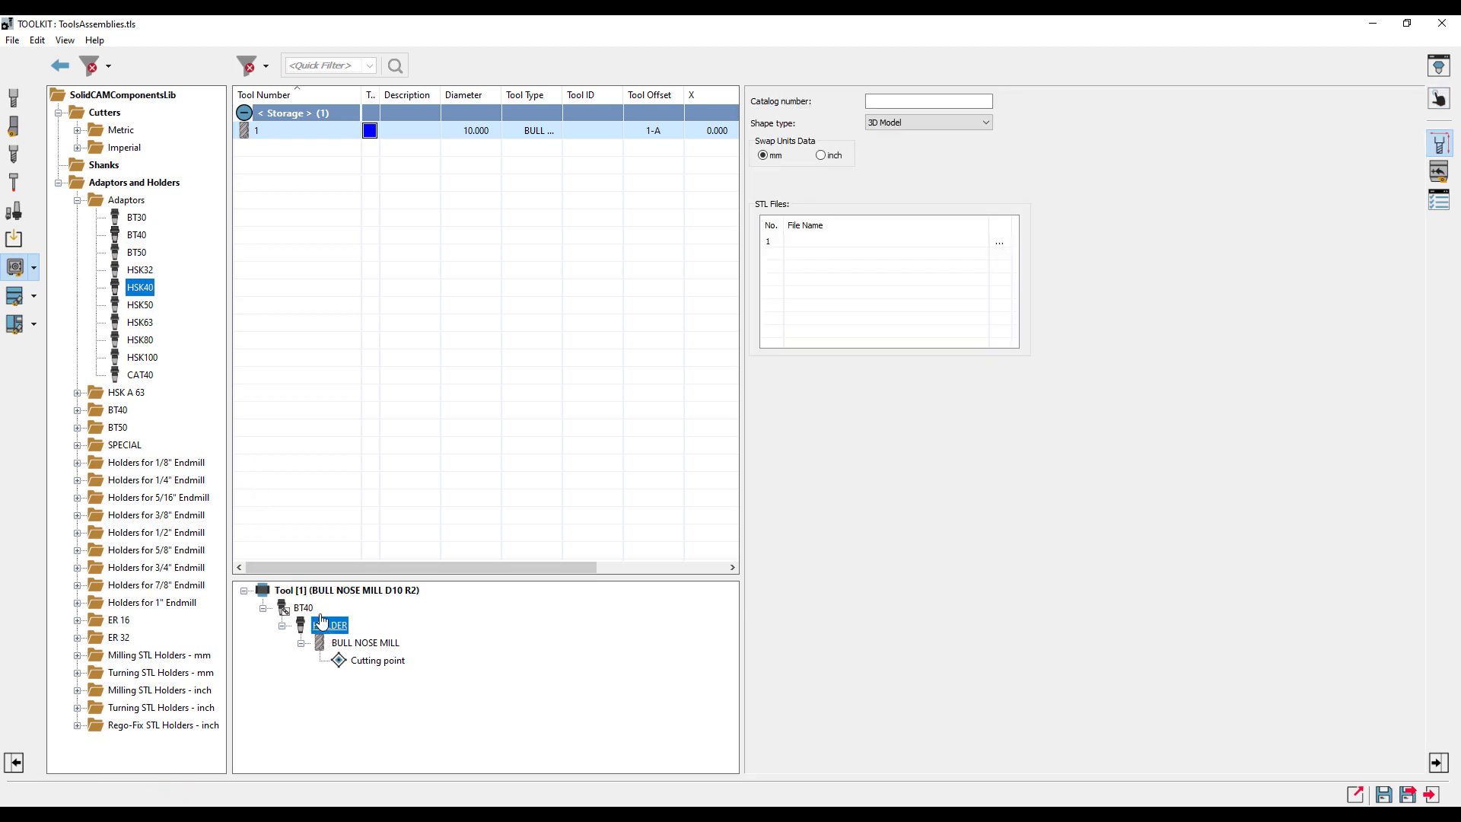
pyautogui.click(77, 409)
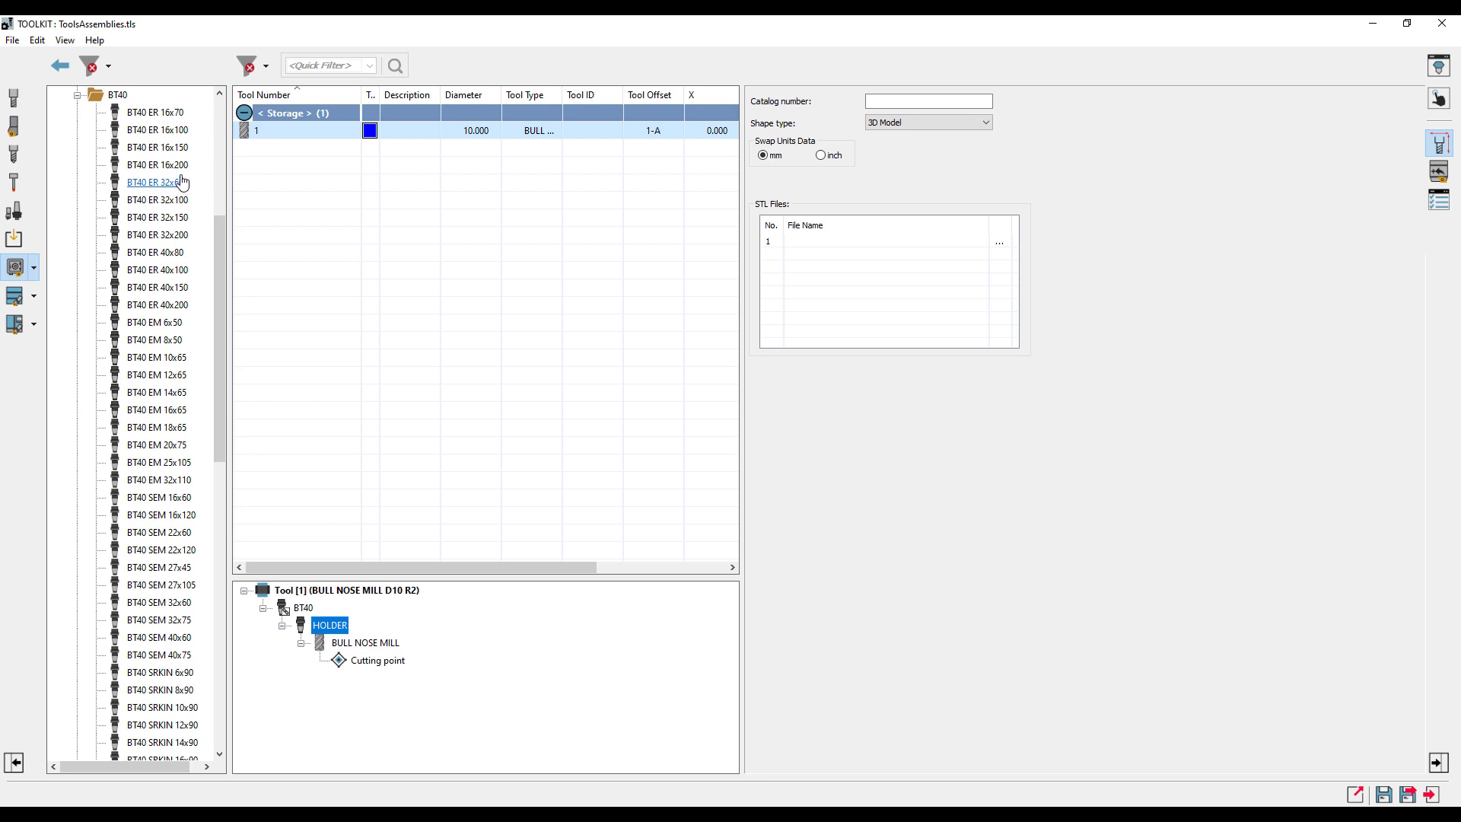
pyautogui.doubleClick(180, 115)
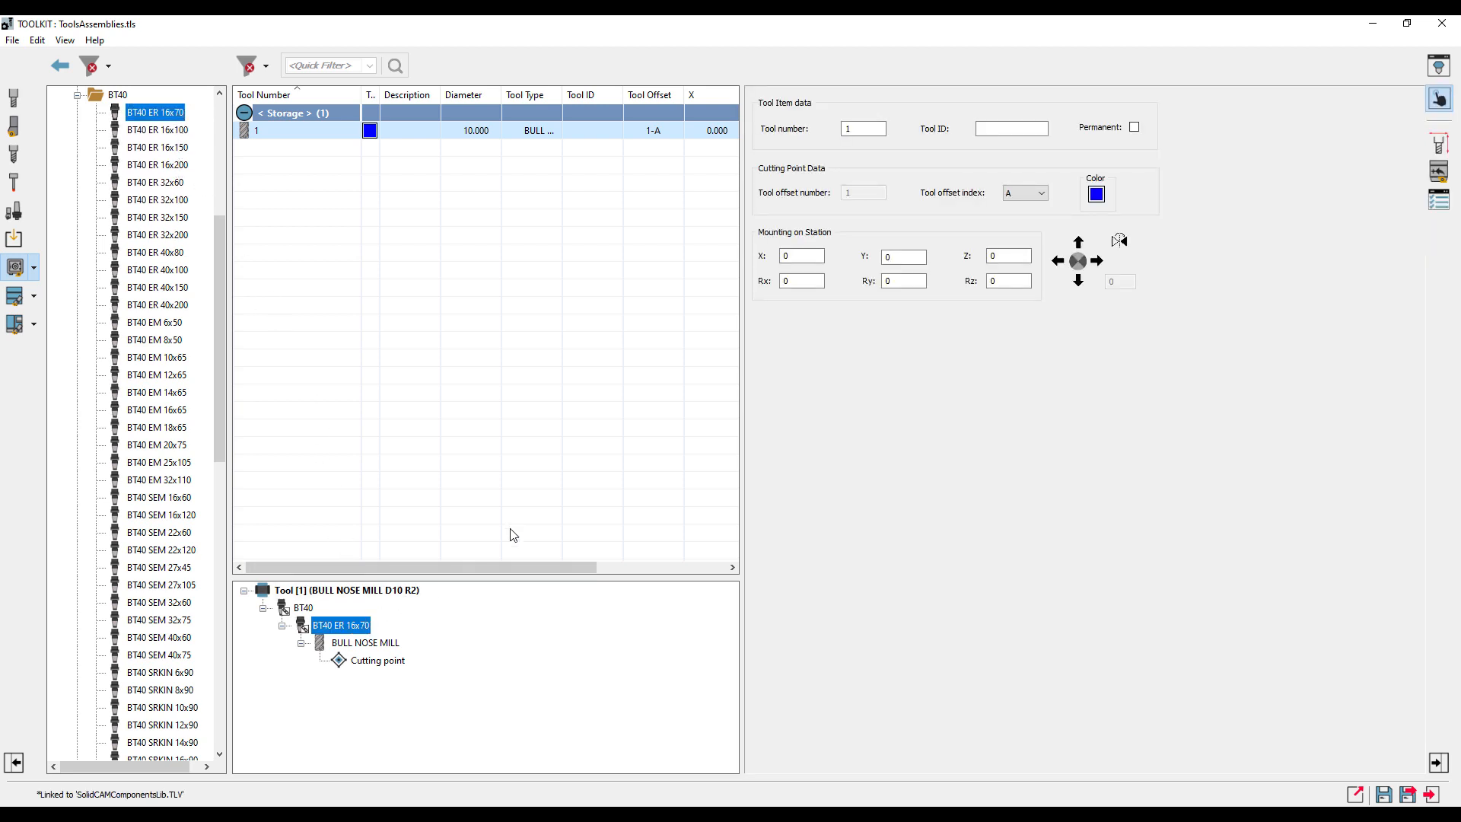
# Step: Preview the complete bull nose mill assembly in the tool viewer and review the mill's feed and spin data
pyautogui.click(399, 642)
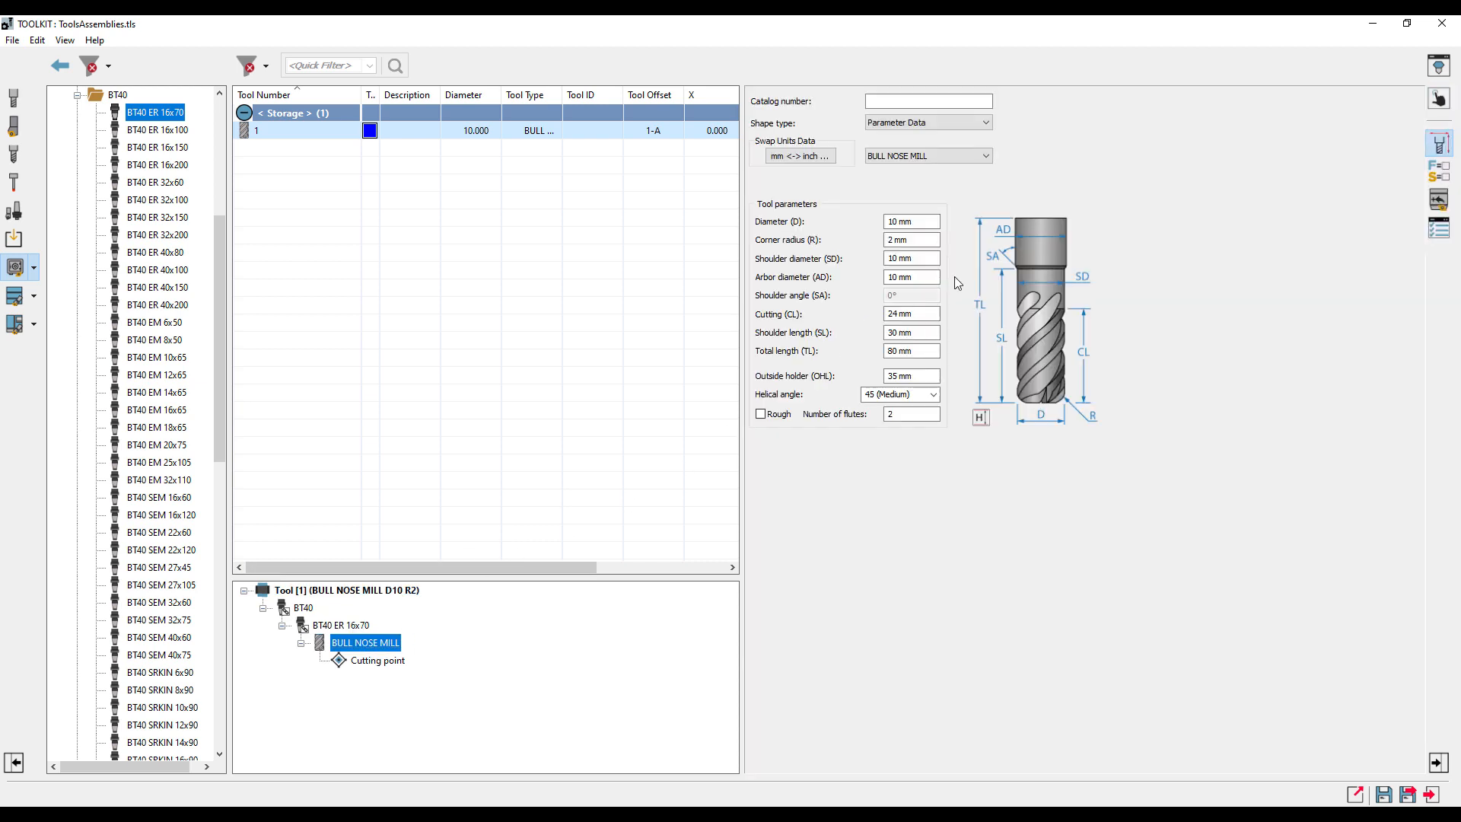
pyautogui.click(1440, 66)
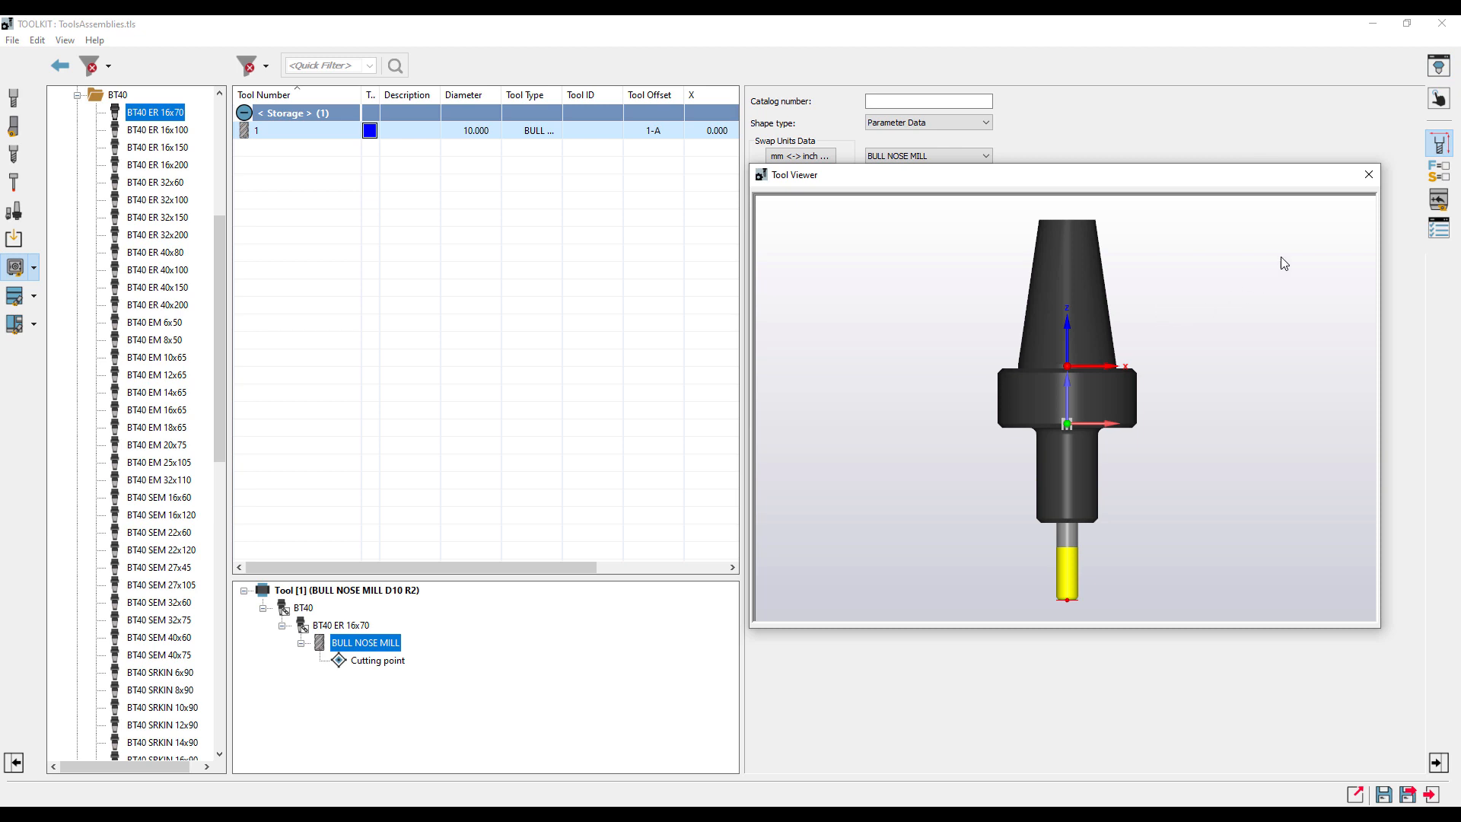
pyautogui.click(1367, 177)
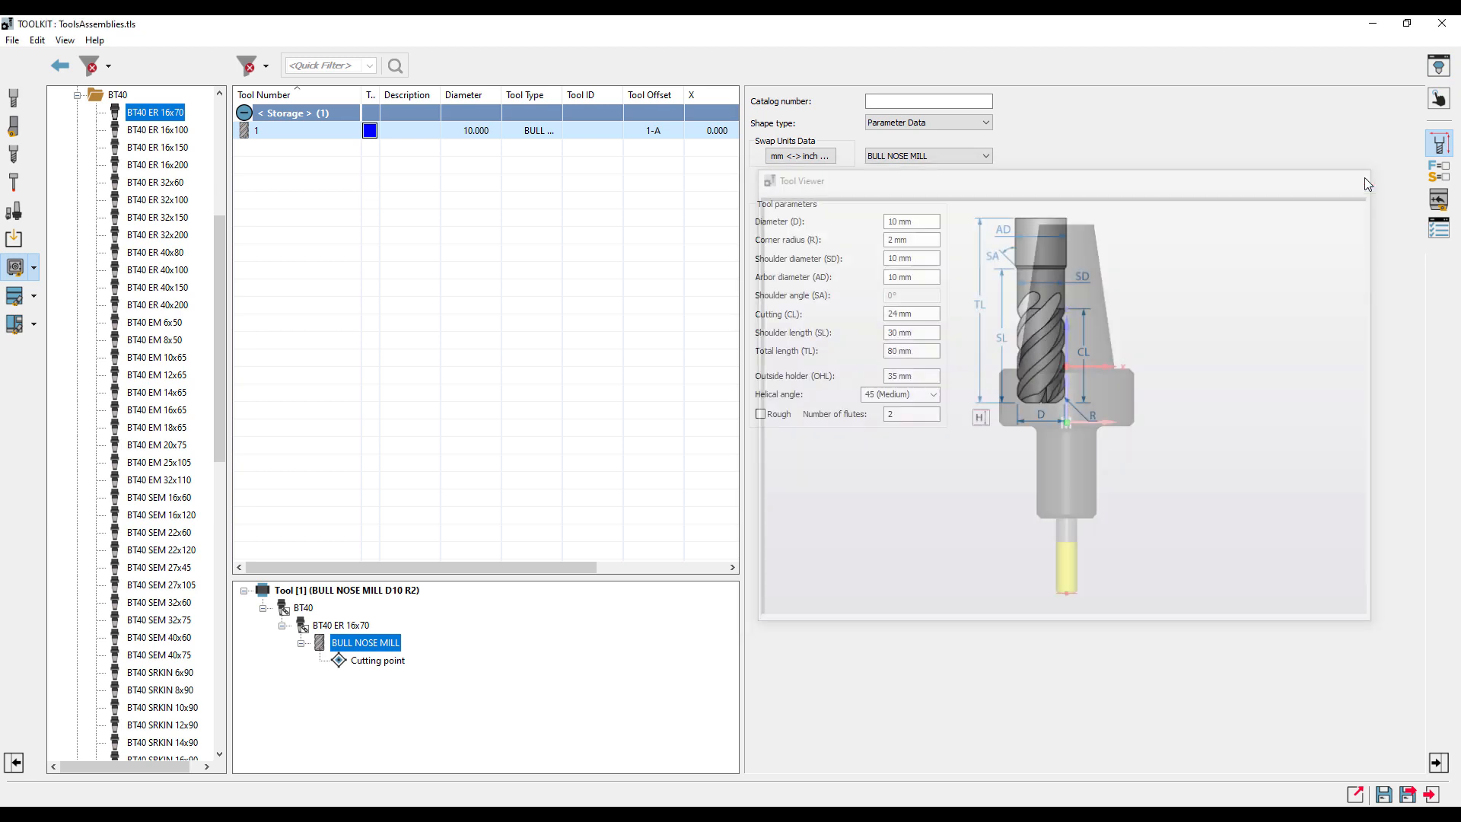
pyautogui.click(1437, 172)
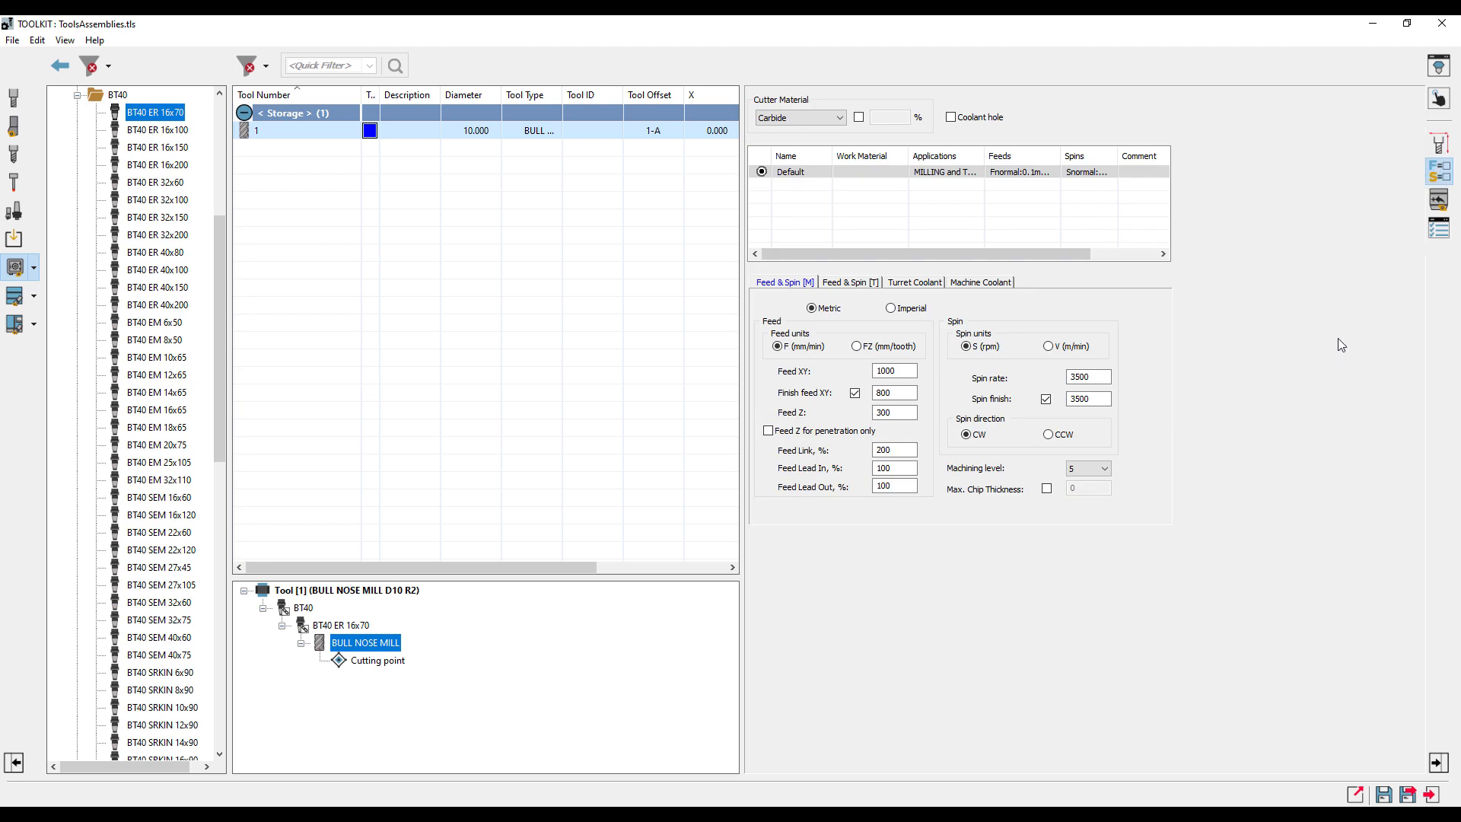
pyautogui.click(1437, 146)
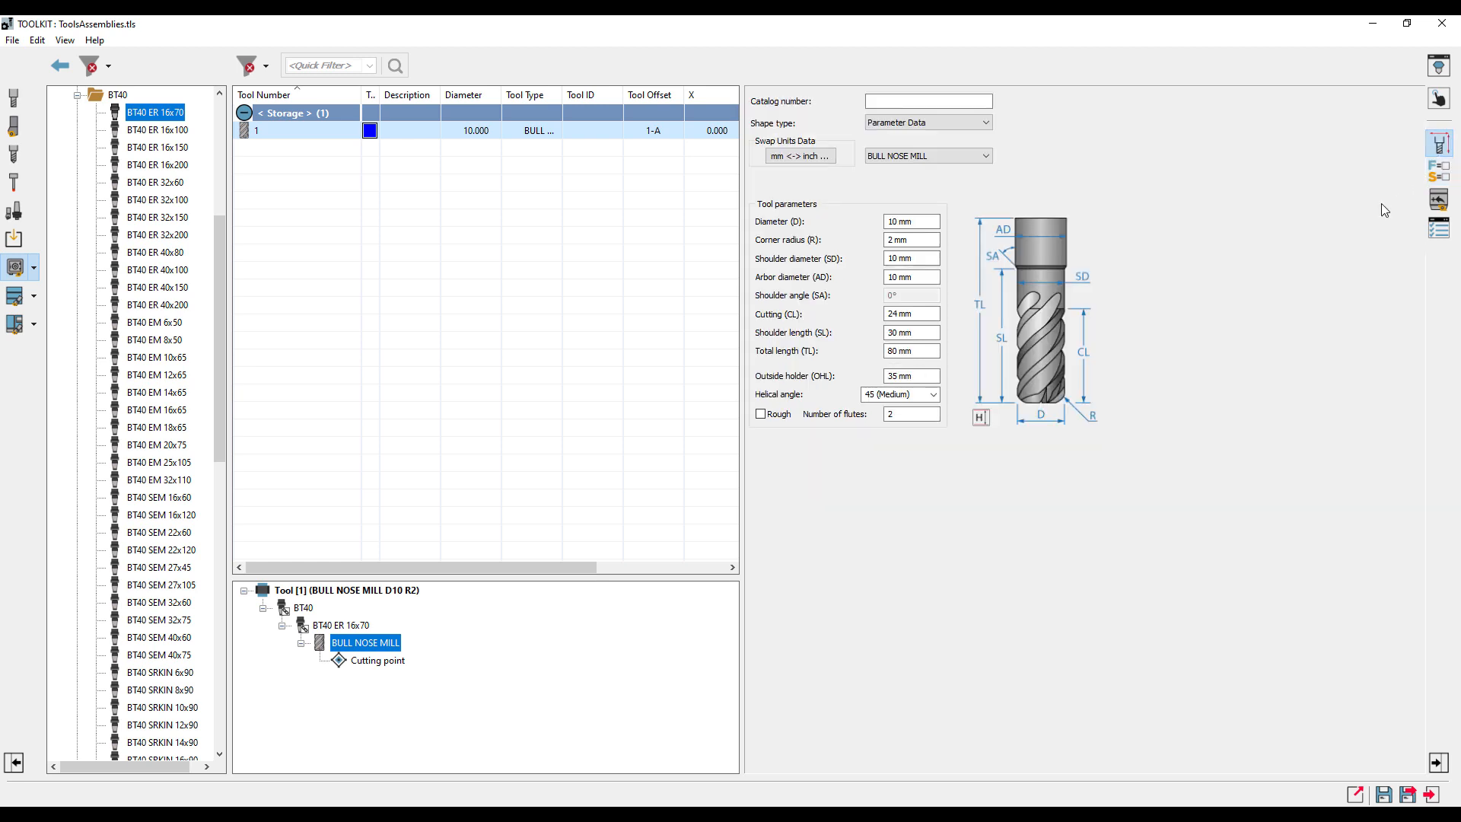